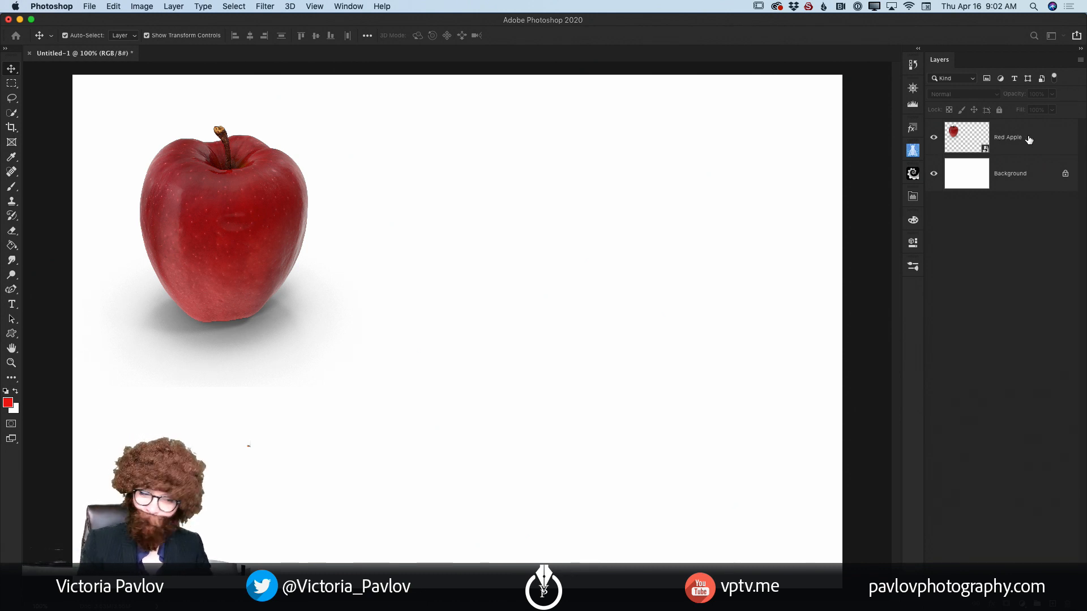
# Step: Duplicate the Red Apple layer, then move the copy to the right of the original and enlarge it proportionally
pyautogui.moveTo(1030, 141); pyautogui.dragTo(1054, 600)
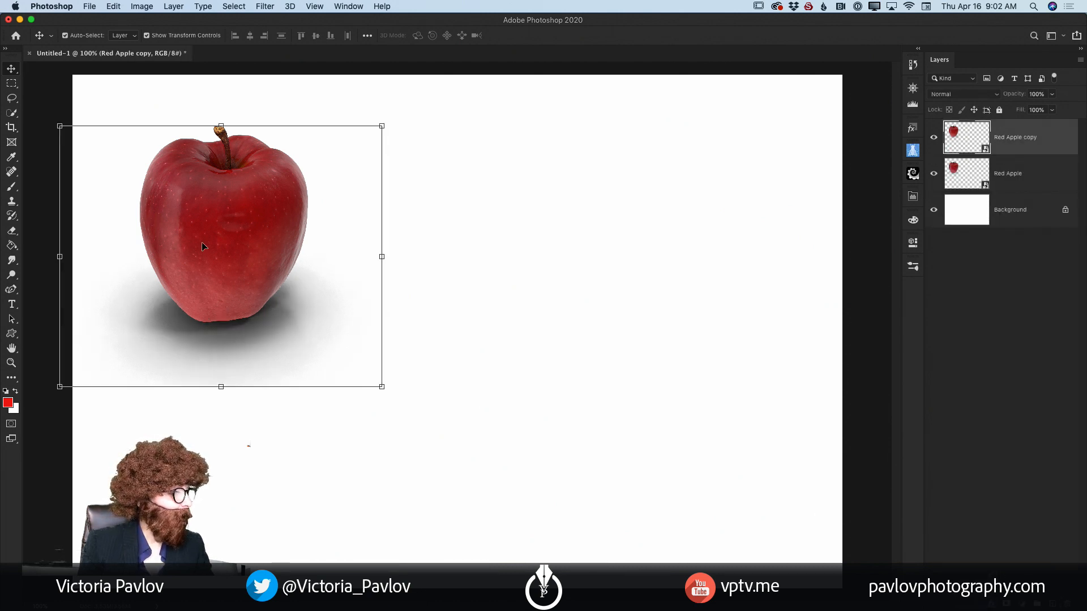
pyautogui.moveTo(204, 245); pyautogui.dragTo(492, 407)
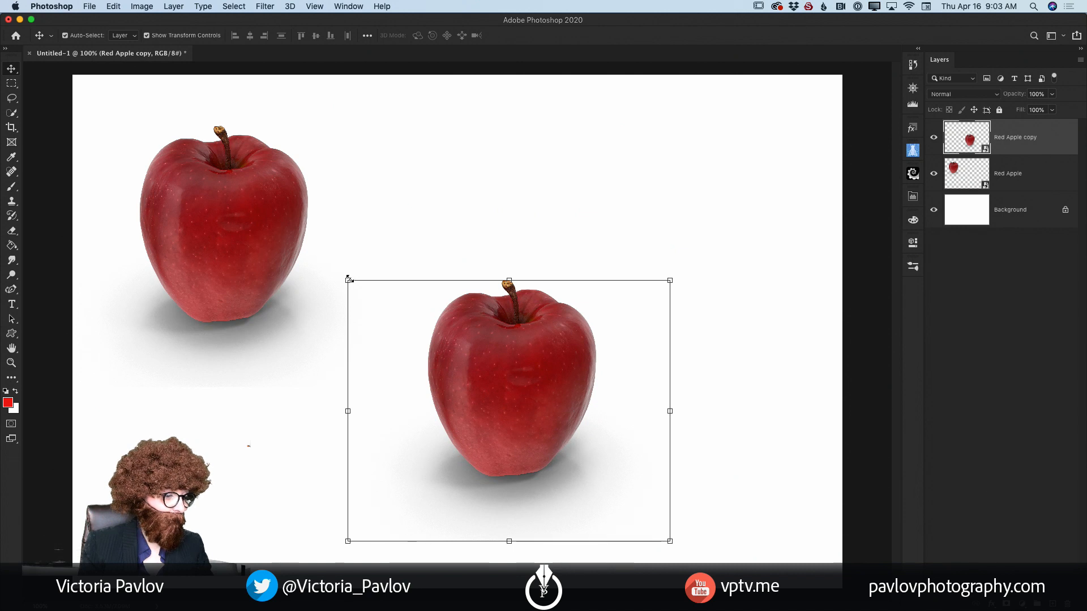
pyautogui.hotkey('ctrl', 't')
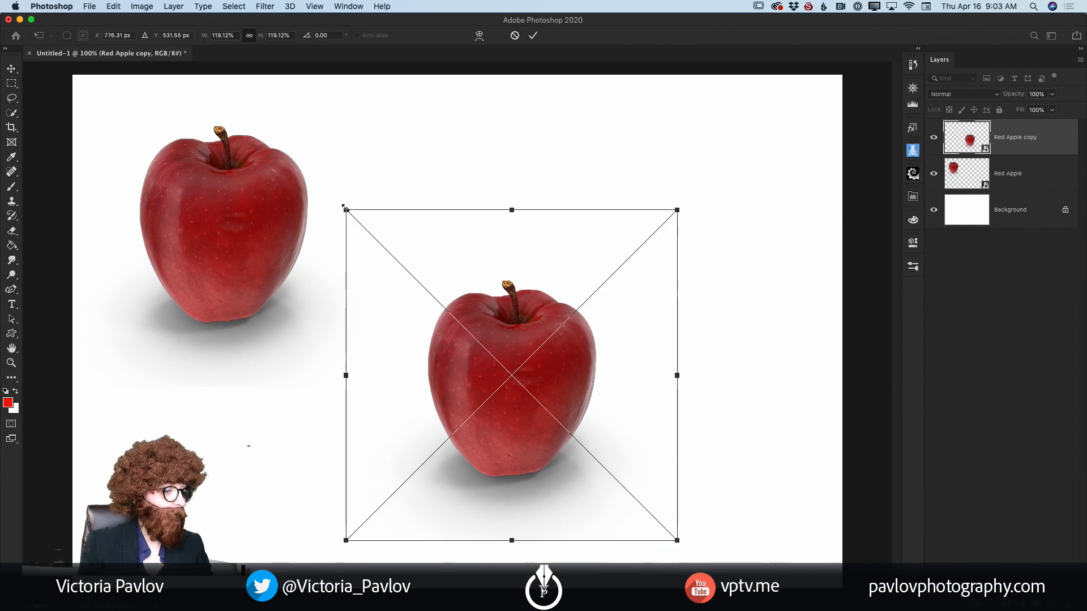
pyautogui.moveTo(344, 210); pyautogui.dragTo(164, 27)
pyautogui.moveTo(385, 262); pyautogui.dragTo(513, 308)
pyautogui.click(532, 35)
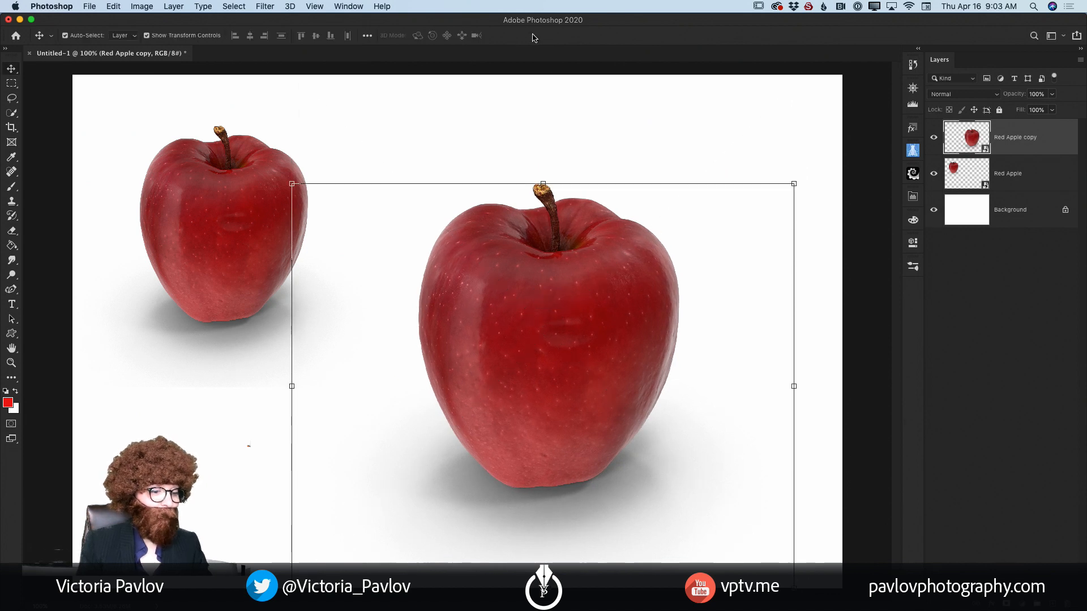
# Step: Lower the apple copy's opacity to 37% and add a new empty layer above it
pyautogui.click(1051, 94)
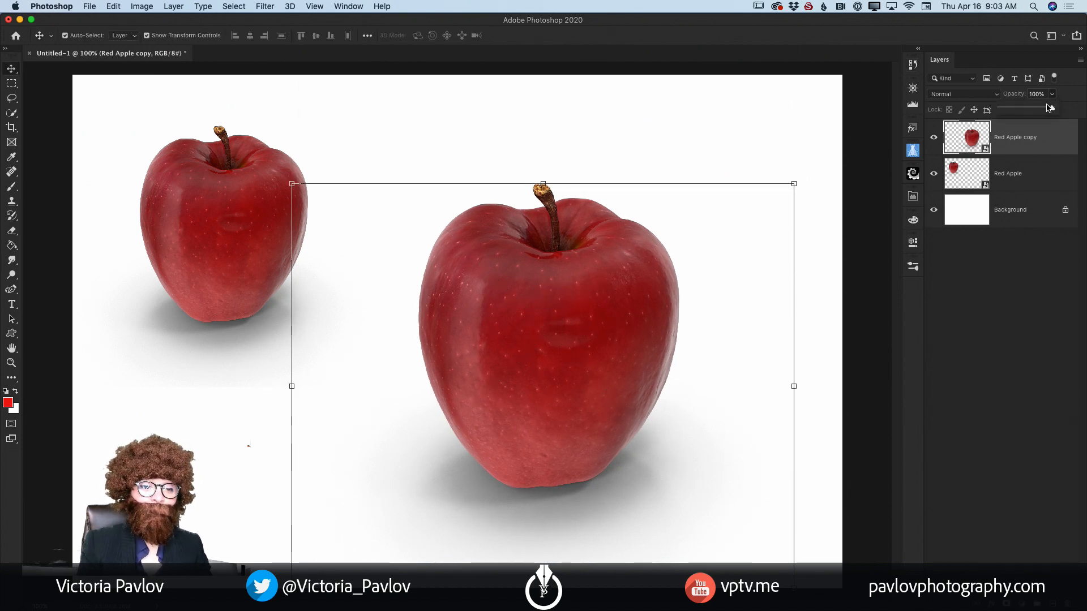
pyautogui.moveTo(1054, 108); pyautogui.dragTo(1021, 111)
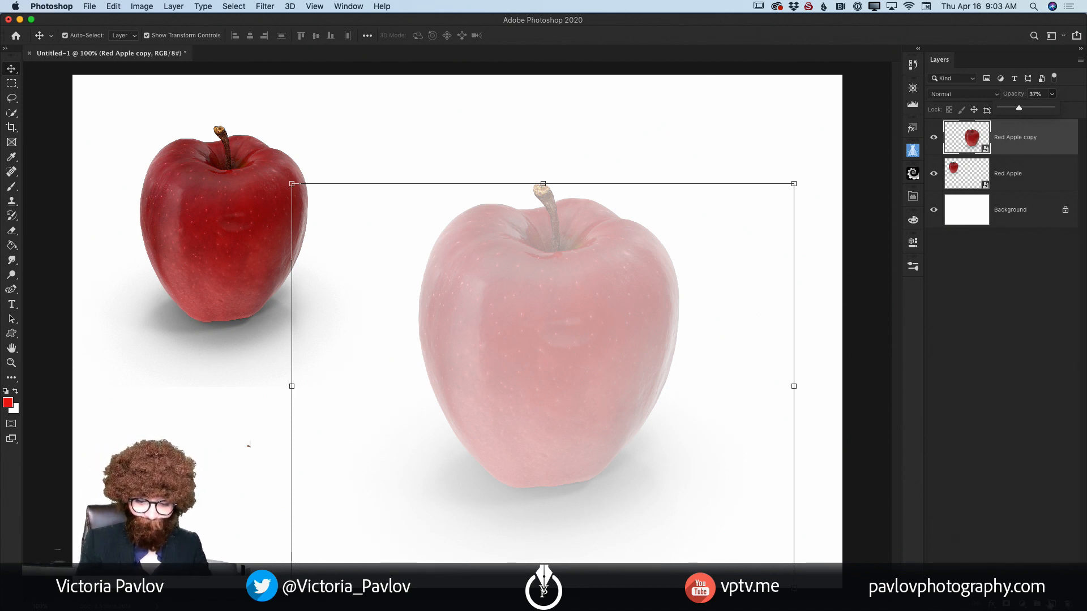
pyautogui.press('alt+shift+super+n')
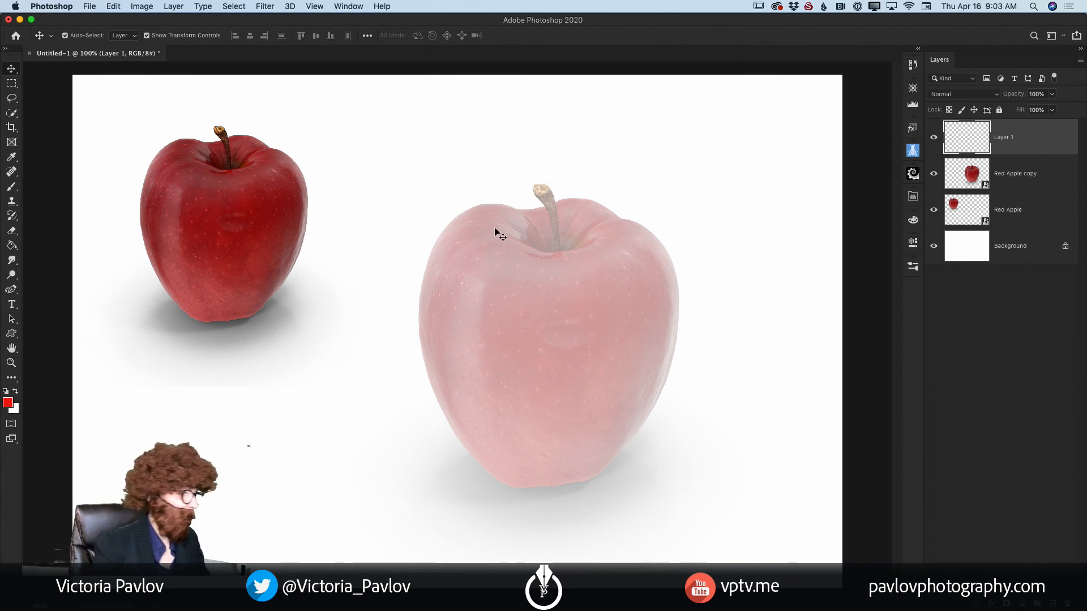
# Step: Choose the Brush tool with the Hard Round Pressure Size preset from General Brushes
pyautogui.click(12, 190)
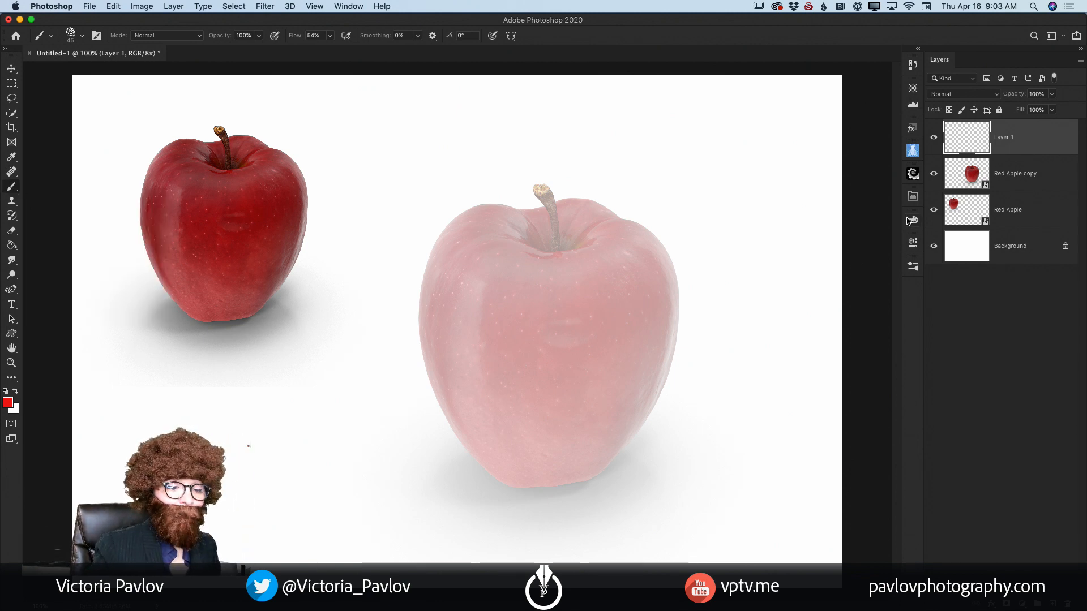
pyautogui.click(913, 266)
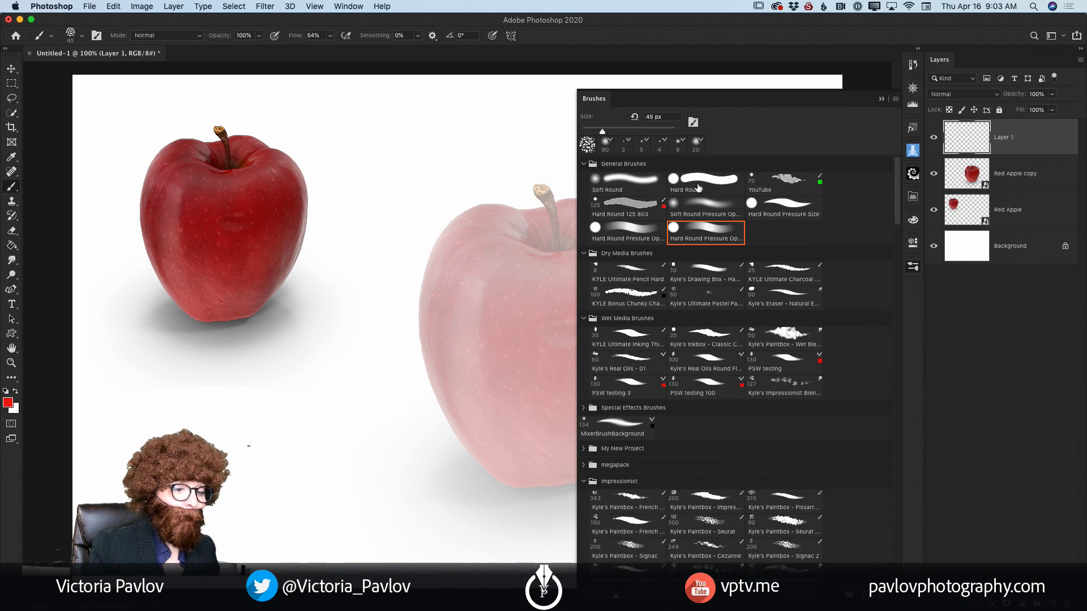
pyautogui.click(784, 211)
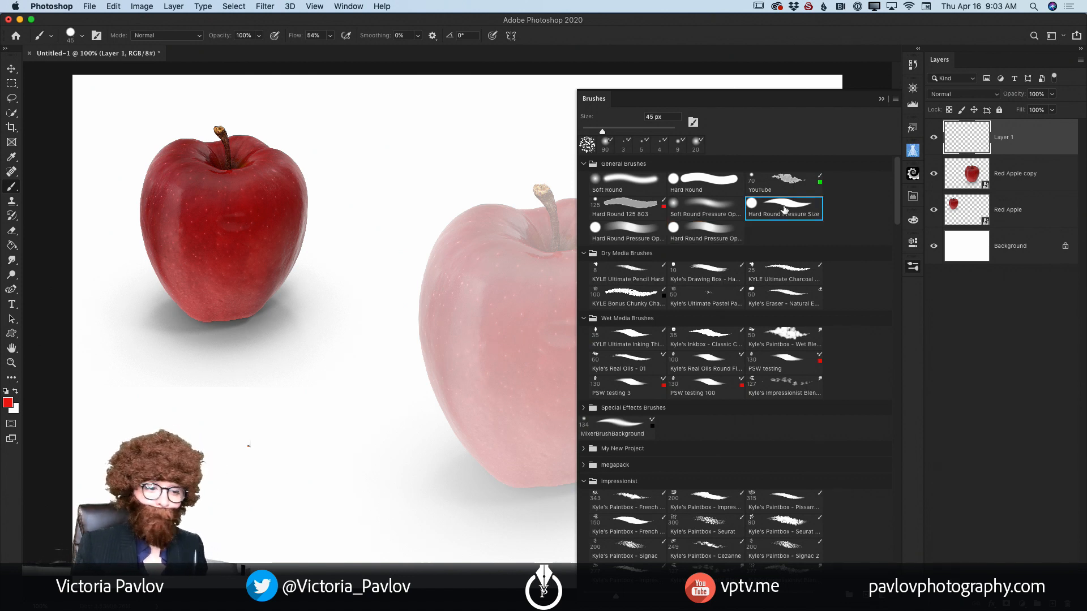
# Step: Set the foreground colour to the medium grey 746f6f and collapse the brush presets
pyautogui.click(7, 404)
pyautogui.click(100, 346)
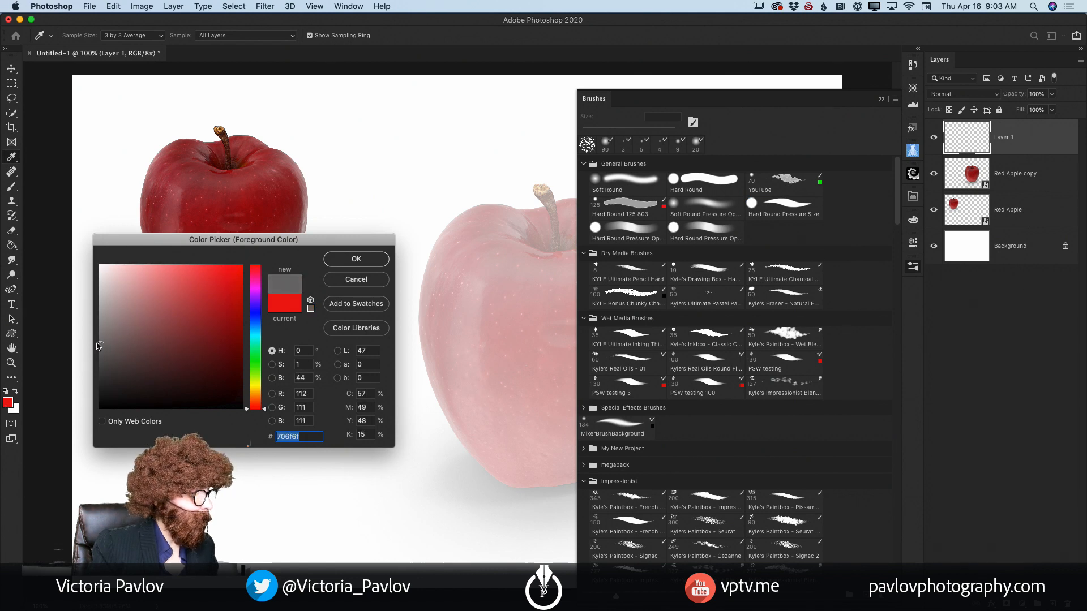
pyautogui.click(104, 343)
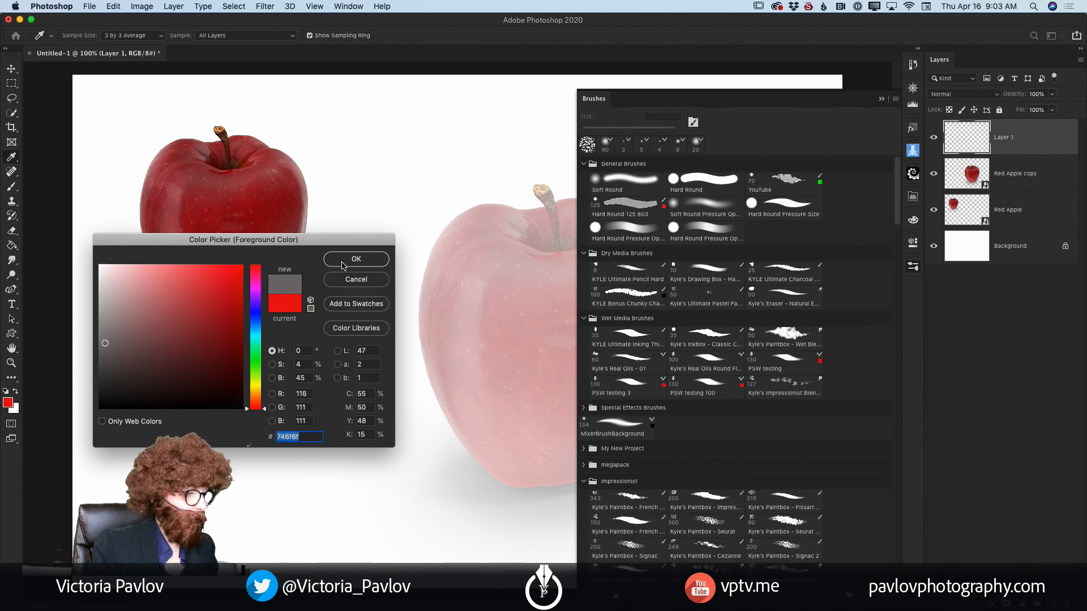
pyautogui.click(342, 265)
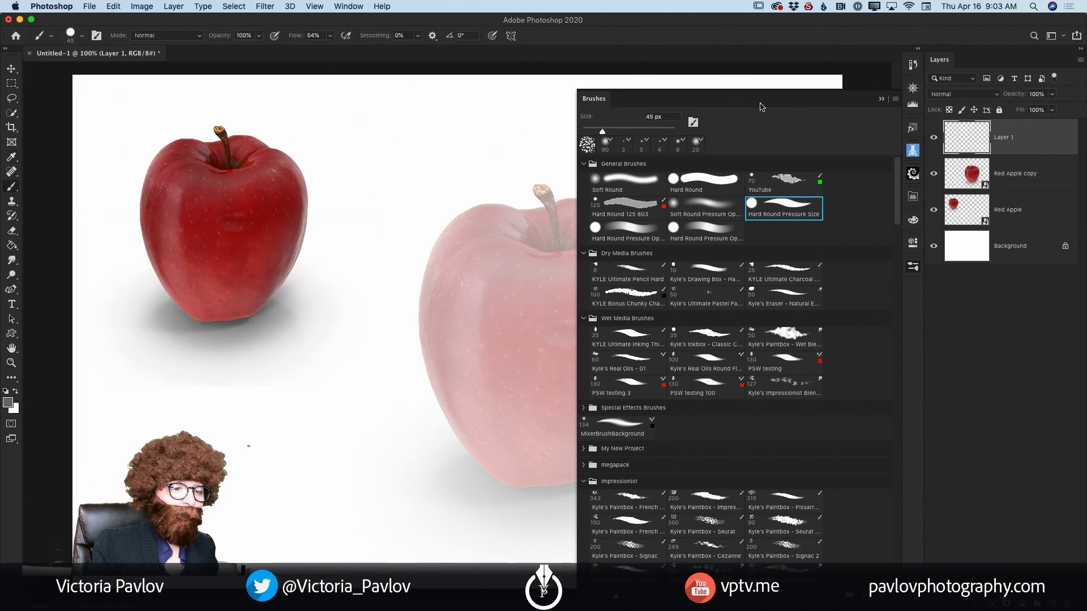
pyautogui.click(881, 101)
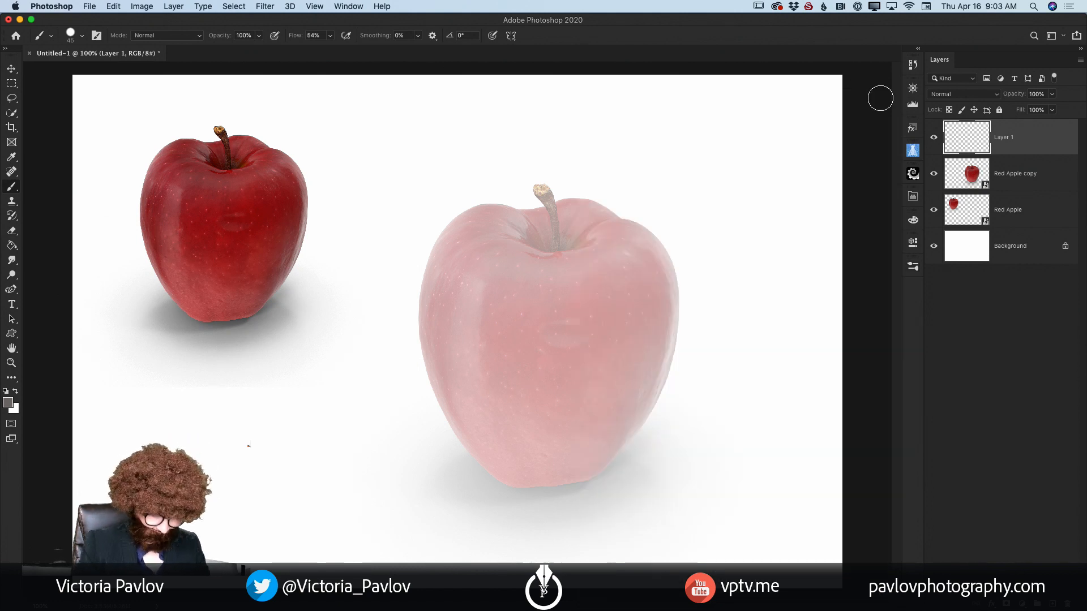
# Step: Shrink the brush to a fine tip and trace the faded apple's stem, dimple creases, left contour and base on Layer 1
pyautogui.press('[')
pyautogui.press('[')
pyautogui.press('[')
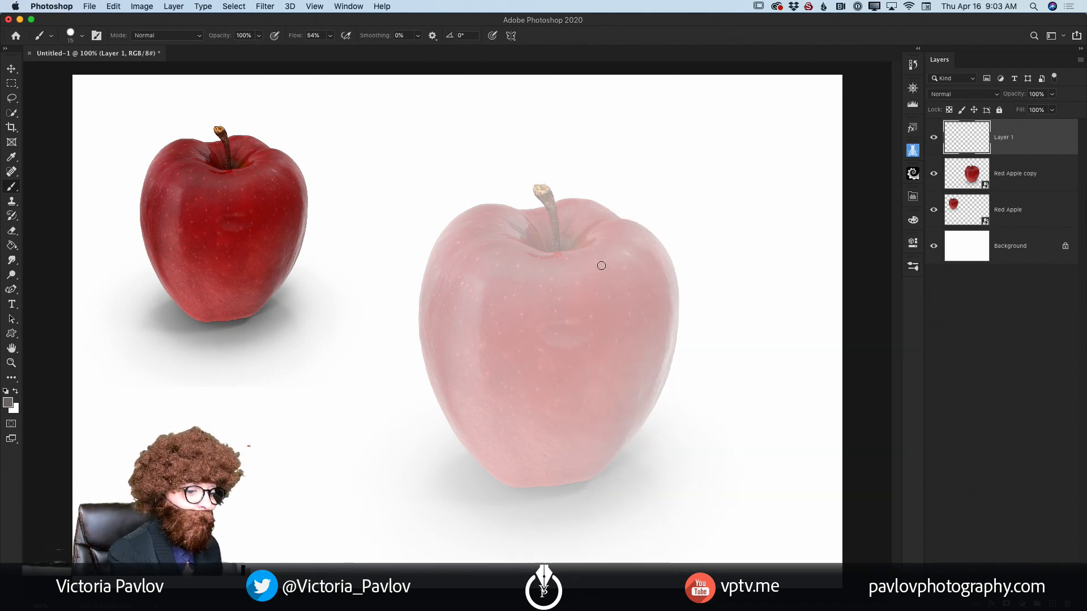
pyautogui.press('[')
pyautogui.press('[')
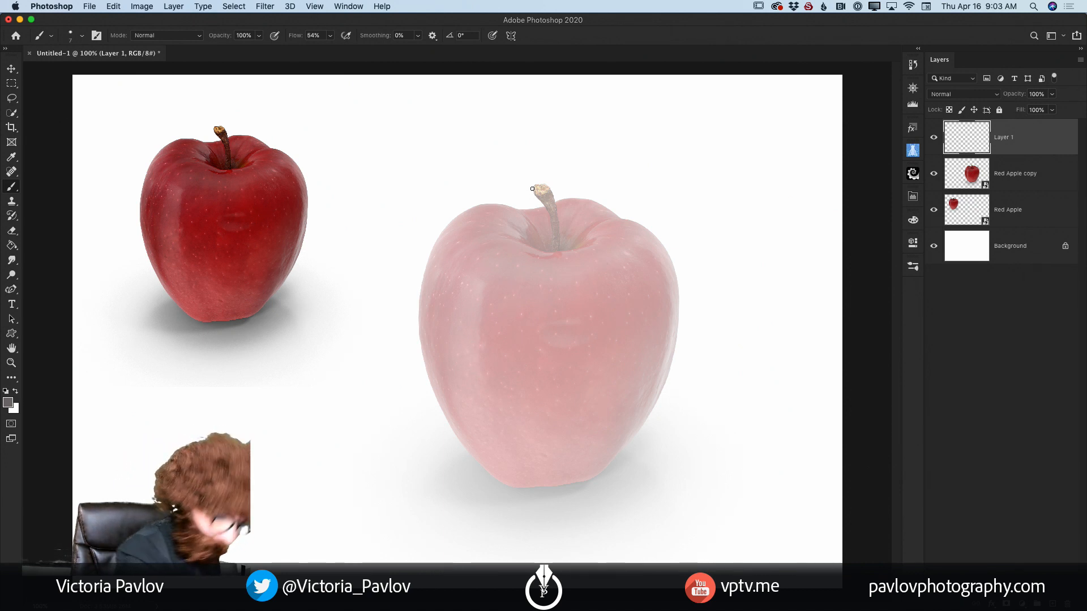
pyautogui.press('[')
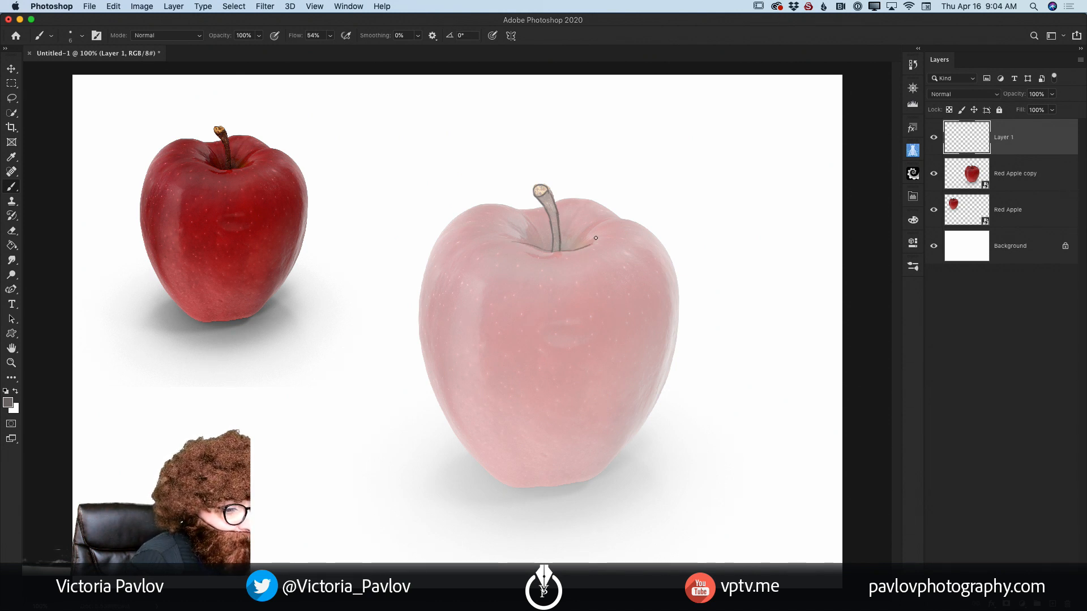
pyautogui.moveTo(523, 215); pyautogui.dragTo(544, 248)
pyautogui.moveTo(582, 205)
pyautogui.mouseDown()
pyautogui.moveTo(563, 236)
pyautogui.moveTo(534, 208)
pyautogui.moveTo(481, 206)
pyautogui.moveTo(446, 228)
pyautogui.moveTo(456, 218)
pyautogui.moveTo(417, 303)
pyautogui.moveTo(421, 285)
pyautogui.moveTo(426, 368)
pyautogui.moveTo(419, 325)
pyautogui.moveTo(465, 452)
pyautogui.moveTo(445, 418)
pyautogui.moveTo(498, 488)
pyautogui.moveTo(491, 478)
pyautogui.moveTo(514, 489)
pyautogui.moveTo(573, 484)
pyautogui.mouseUp()
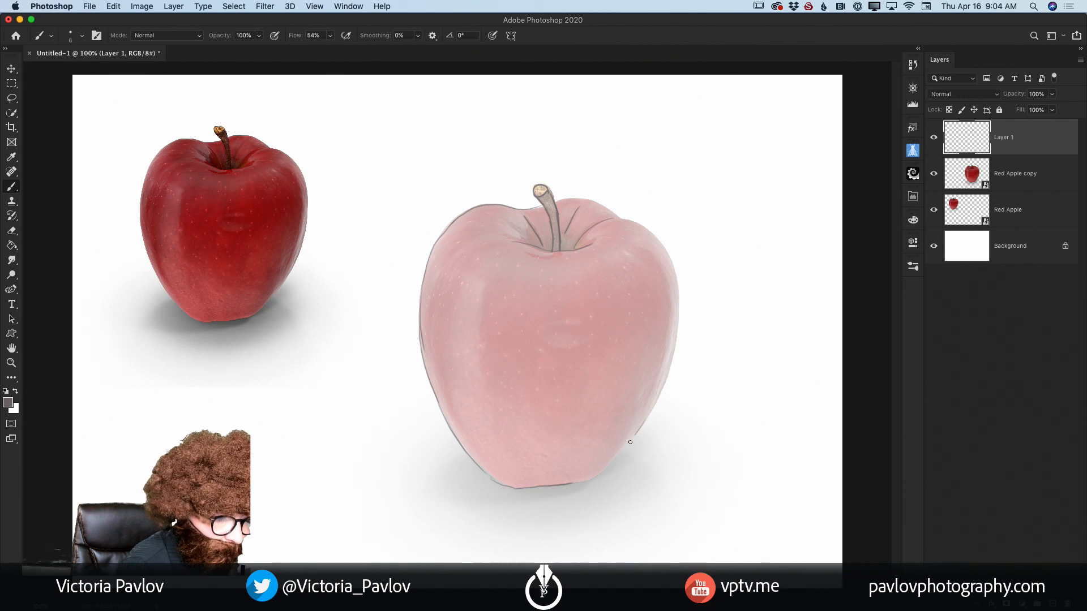
# Step: Complete the apple outline by tracing its right side from the upper lobe to the base with overlapping strokes
pyautogui.moveTo(635, 437); pyautogui.dragTo(586, 481)
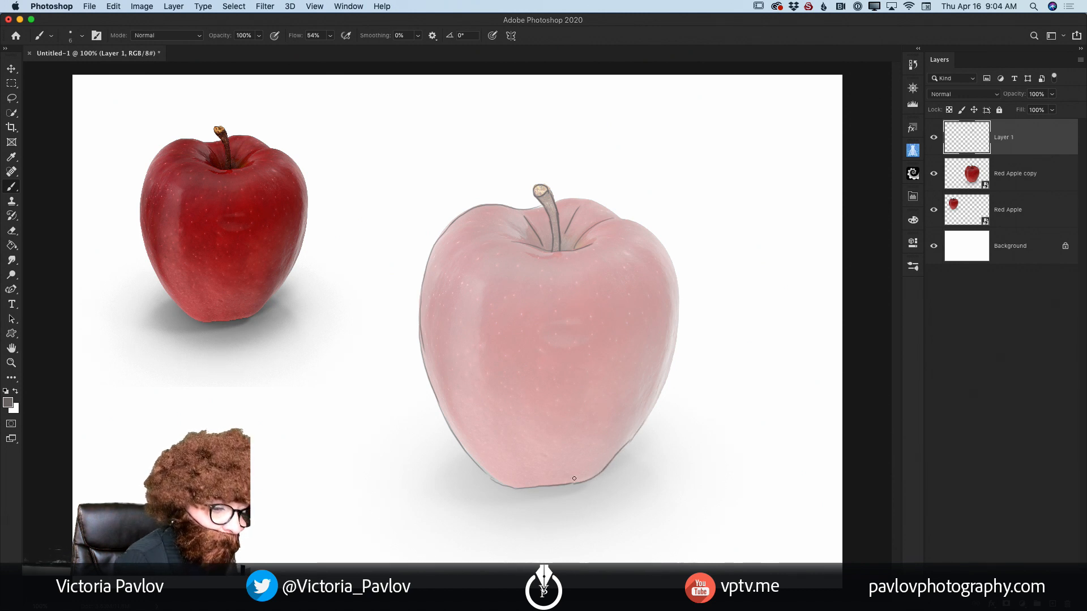
pyautogui.moveTo(678, 310); pyautogui.dragTo(654, 409)
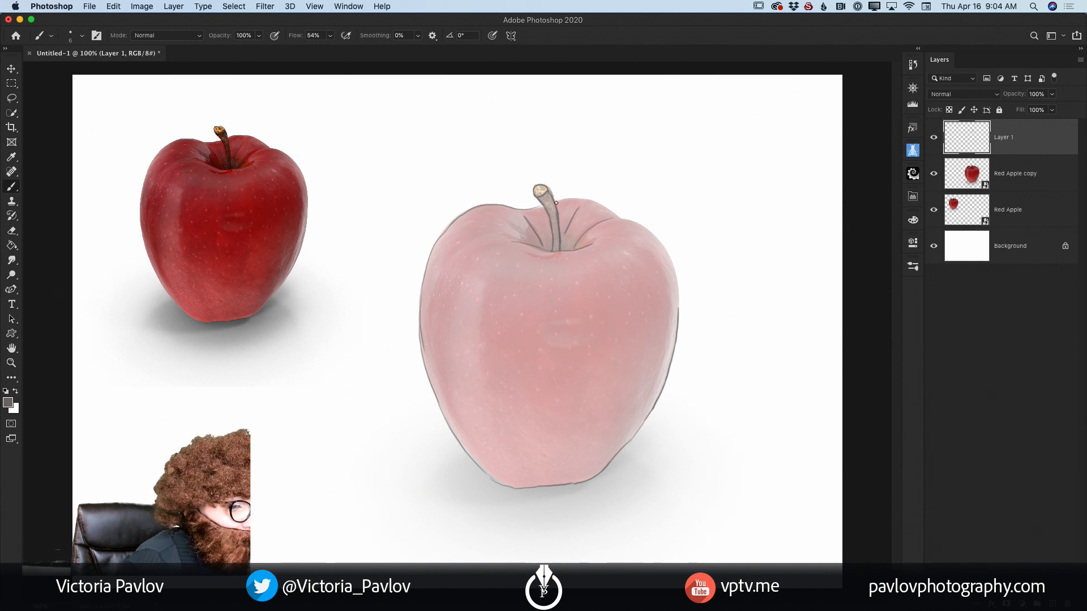
pyautogui.moveTo(587, 201)
pyautogui.mouseDown()
pyautogui.moveTo(663, 252)
pyautogui.moveTo(679, 310)
pyautogui.mouseUp()
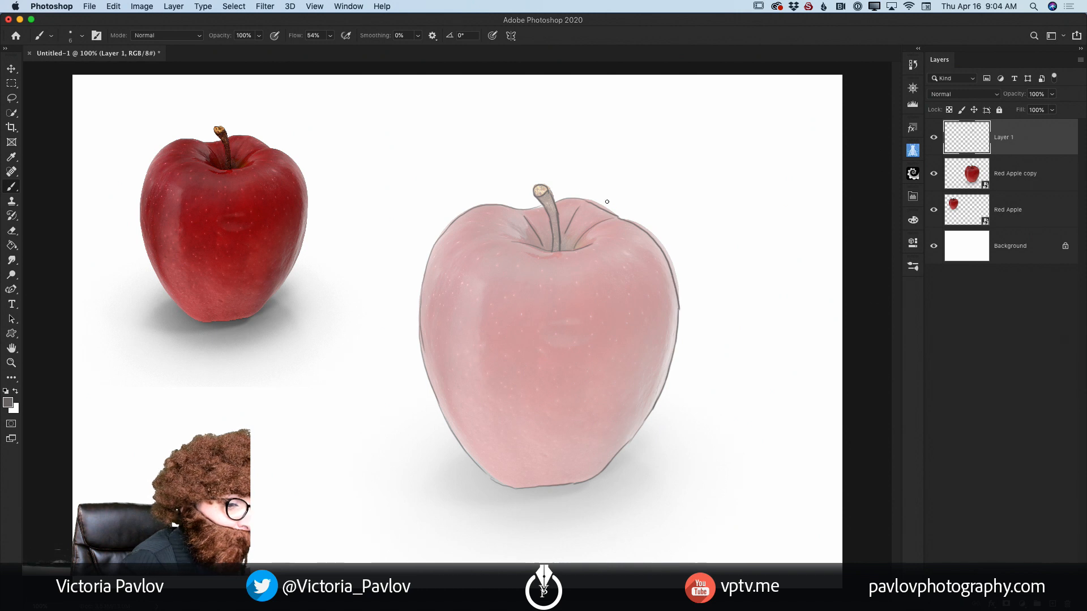
pyautogui.moveTo(577, 198)
pyautogui.mouseDown()
pyautogui.moveTo(653, 233)
pyautogui.moveTo(636, 223)
pyautogui.moveTo(669, 258)
pyautogui.moveTo(664, 251)
pyautogui.moveTo(682, 329)
pyautogui.mouseUp()
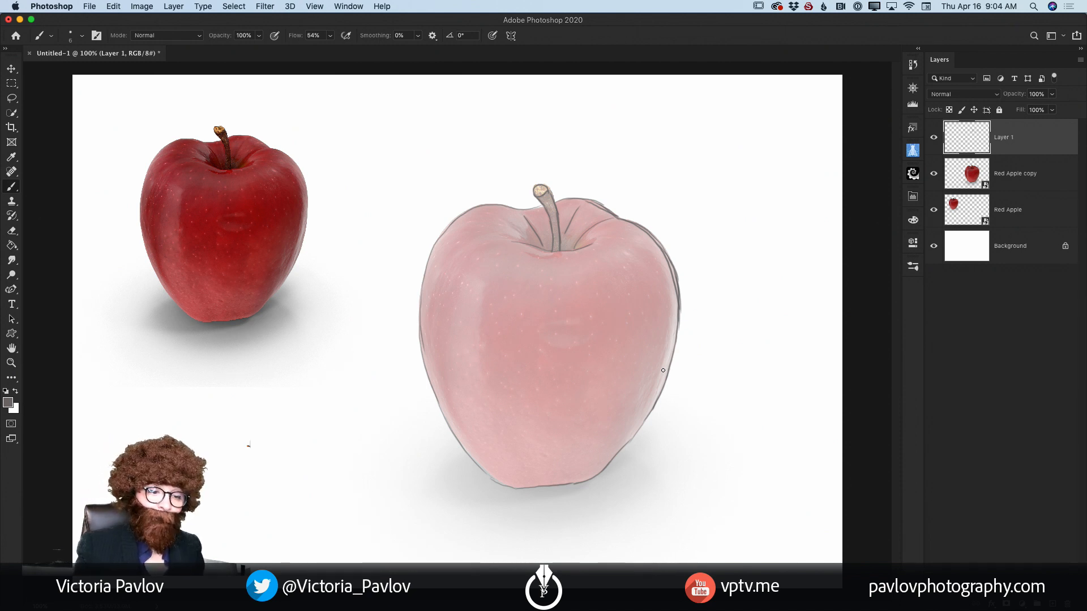
# Step: Hide the faded Red Apple copy layer to check the line sketch, then delete that layer
pyautogui.click(934, 174)
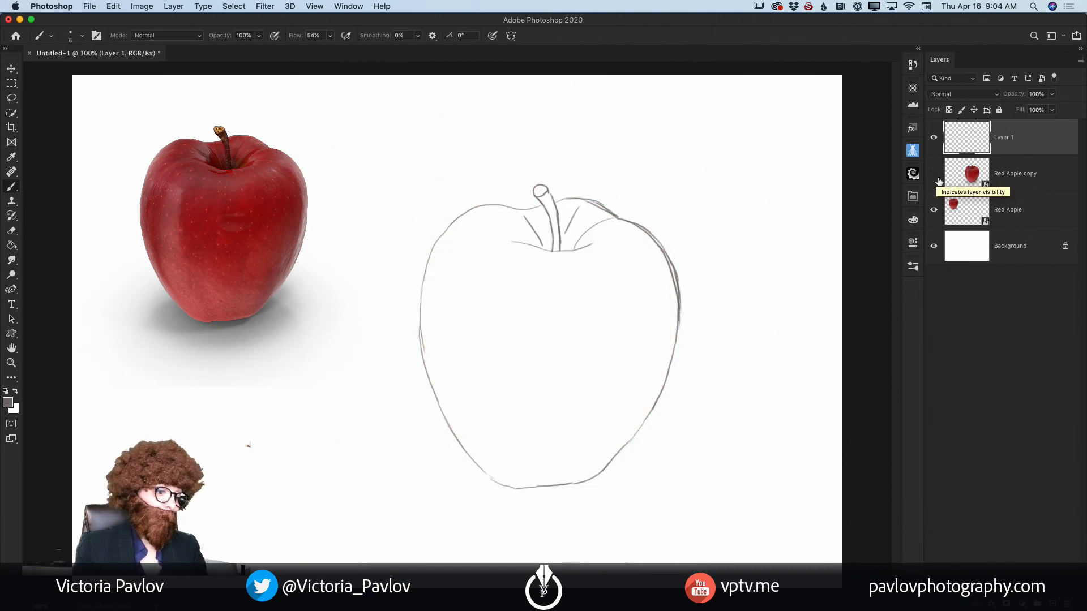
pyautogui.moveTo(1027, 177); pyautogui.dragTo(1039, 608)
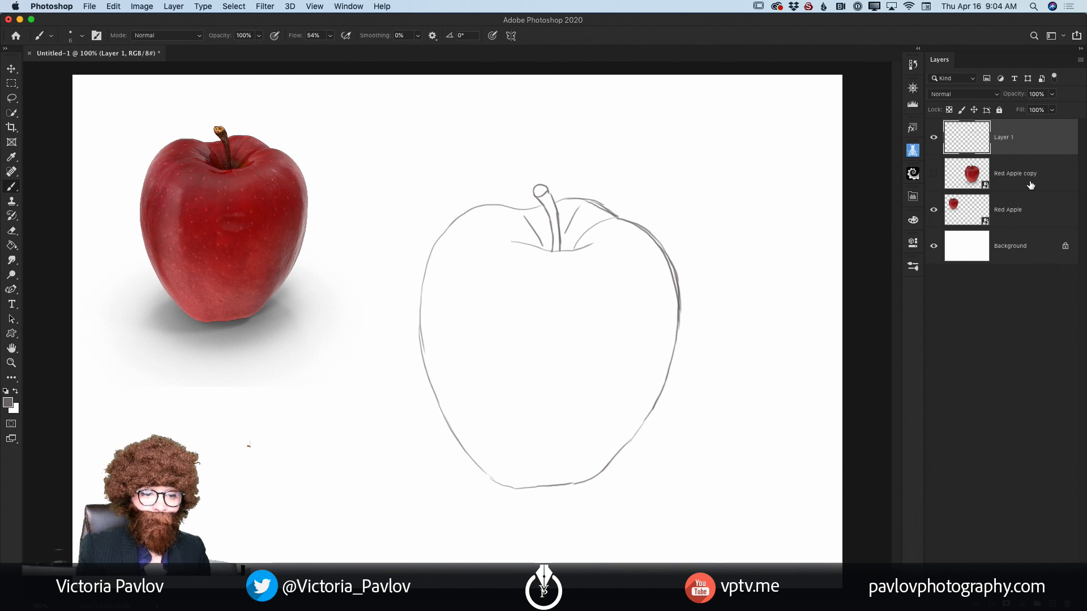
pyautogui.moveTo(1030, 178); pyautogui.dragTo(1064, 604)
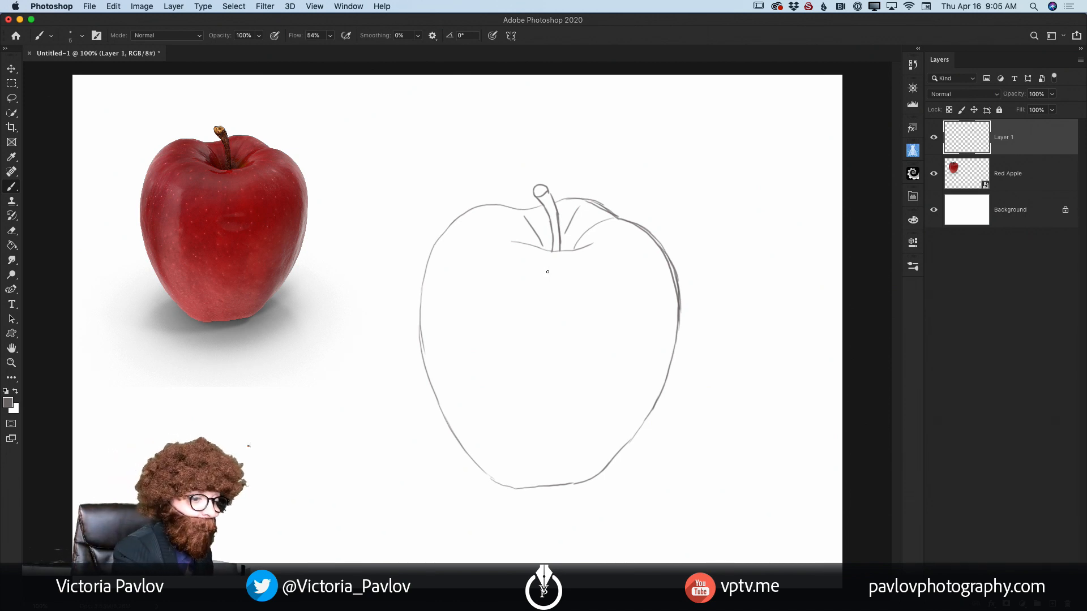
# Step: Enlarge the brush slightly and sketch a curved contour line from the dimple's left end down to the apple's base
pyautogui.press(']')
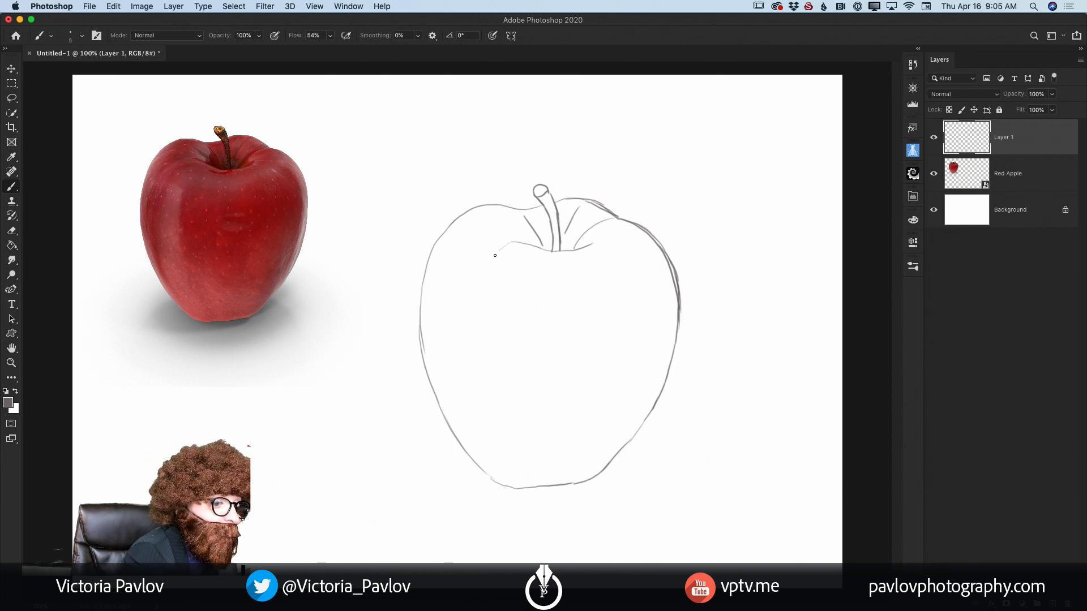
pyautogui.moveTo(513, 242); pyautogui.dragTo(477, 305)
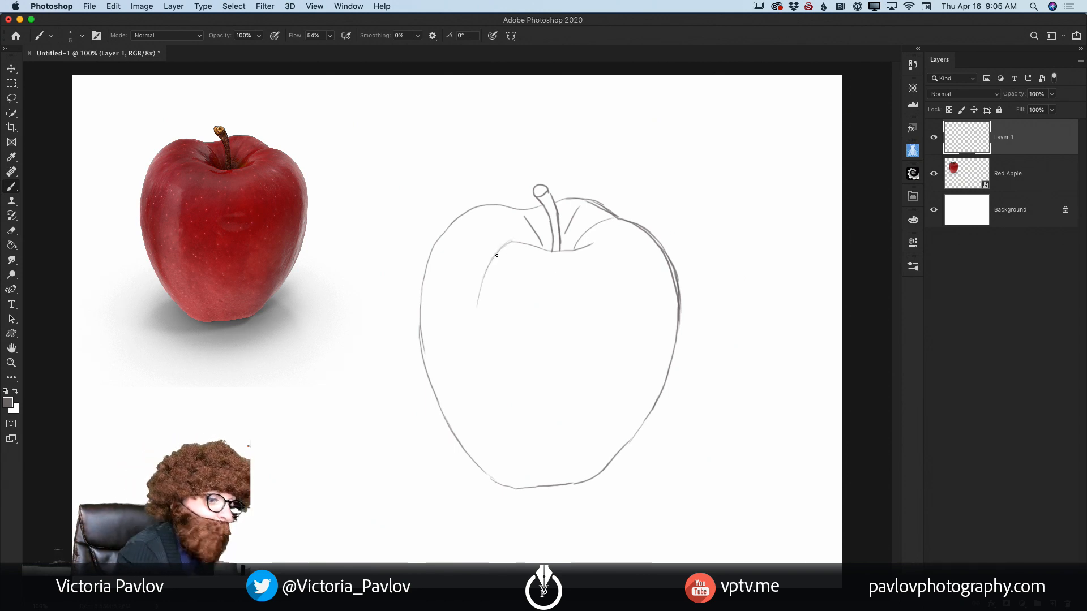
pyautogui.moveTo(492, 259); pyautogui.dragTo(478, 365)
pyautogui.moveTo(476, 310); pyautogui.dragTo(485, 411)
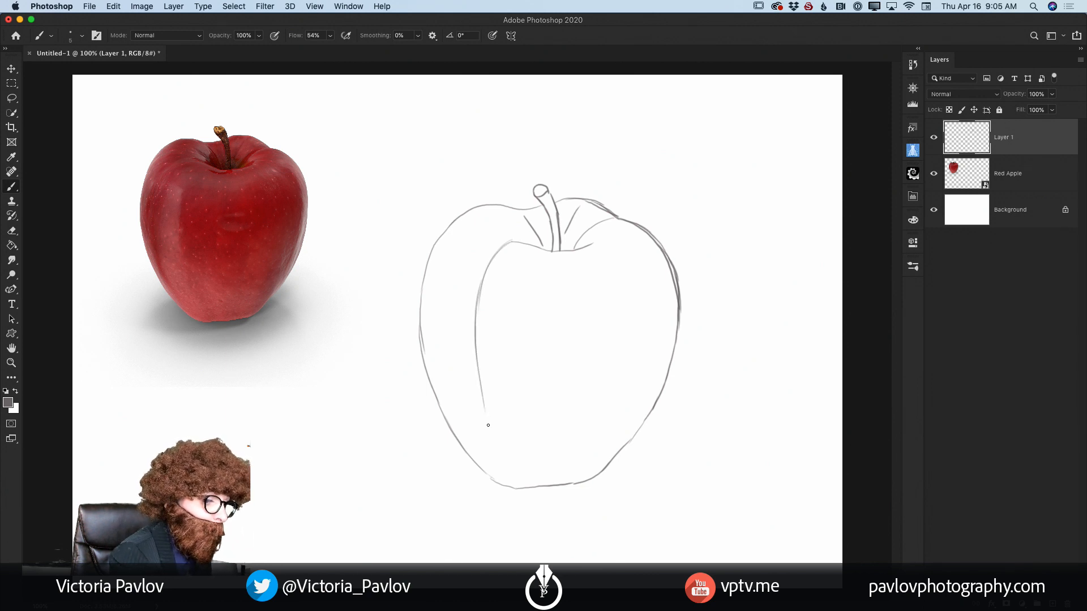
pyautogui.moveTo(479, 364); pyautogui.dragTo(515, 485)
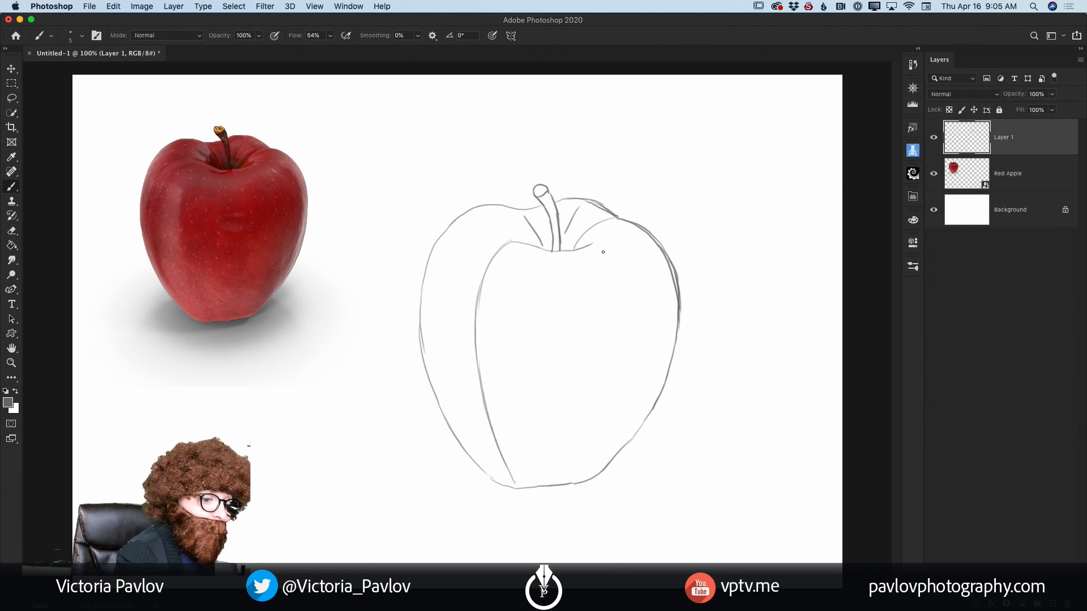
# Step: Sketch a matching curved contour line from the dimple's right end down to the apple's base
pyautogui.moveTo(597, 249); pyautogui.dragTo(634, 326)
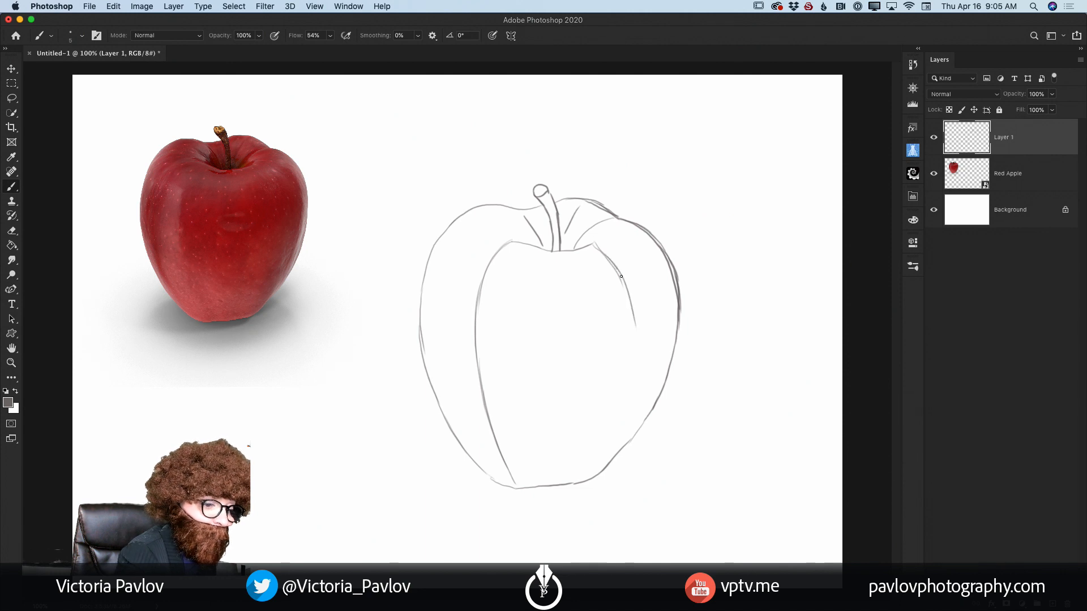
pyautogui.moveTo(618, 270); pyautogui.dragTo(630, 368)
pyautogui.moveTo(634, 326); pyautogui.dragTo(610, 419)
pyautogui.moveTo(632, 346); pyautogui.dragTo(595, 461)
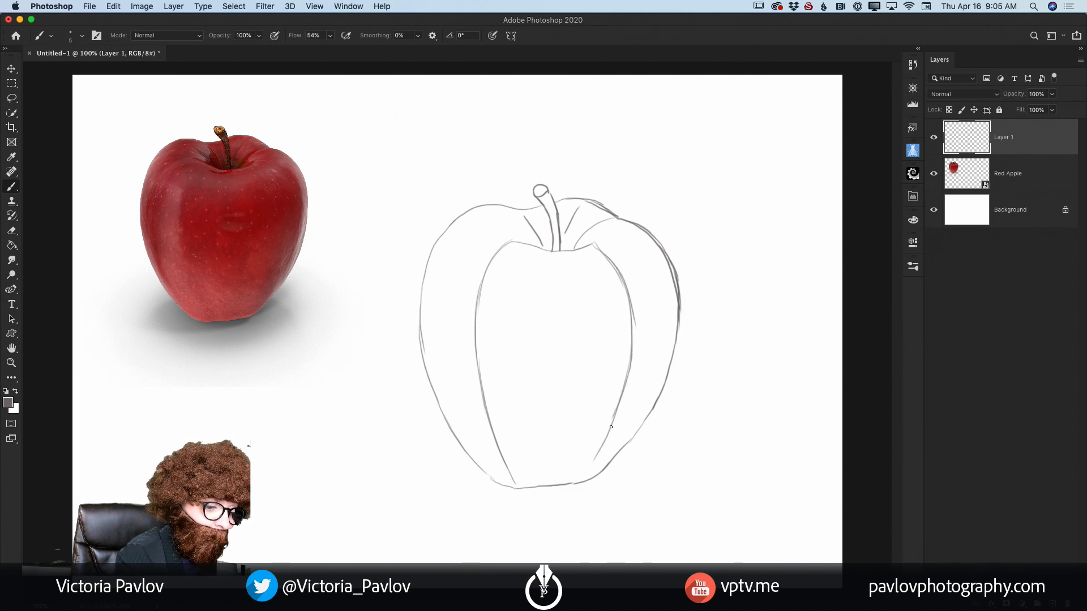
pyautogui.moveTo(612, 419); pyautogui.dragTo(586, 481)
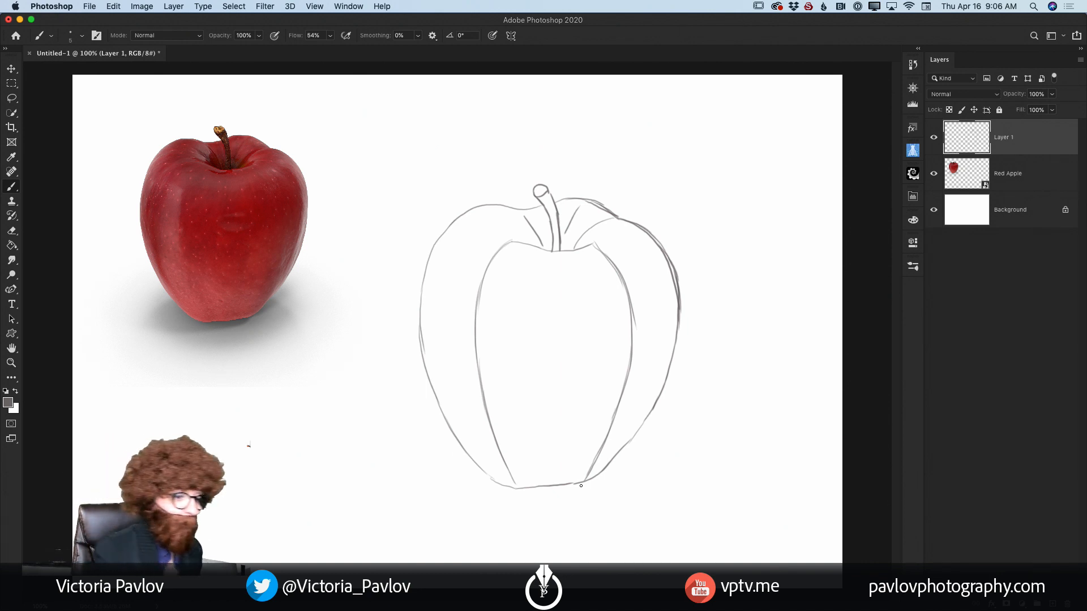
# Step: Sketch two gently curved contour lines down the apple's middle section, from below the stem to the base
pyautogui.moveTo(575, 278)
pyautogui.mouseDown()
pyautogui.moveTo(565, 254)
pyautogui.moveTo(583, 371)
pyautogui.mouseUp()
pyautogui.moveTo(585, 321); pyautogui.dragTo(559, 482)
pyautogui.moveTo(521, 318)
pyautogui.mouseDown()
pyautogui.moveTo(527, 271)
pyautogui.moveTo(519, 405)
pyautogui.mouseUp()
pyautogui.moveTo(519, 345); pyautogui.dragTo(537, 481)
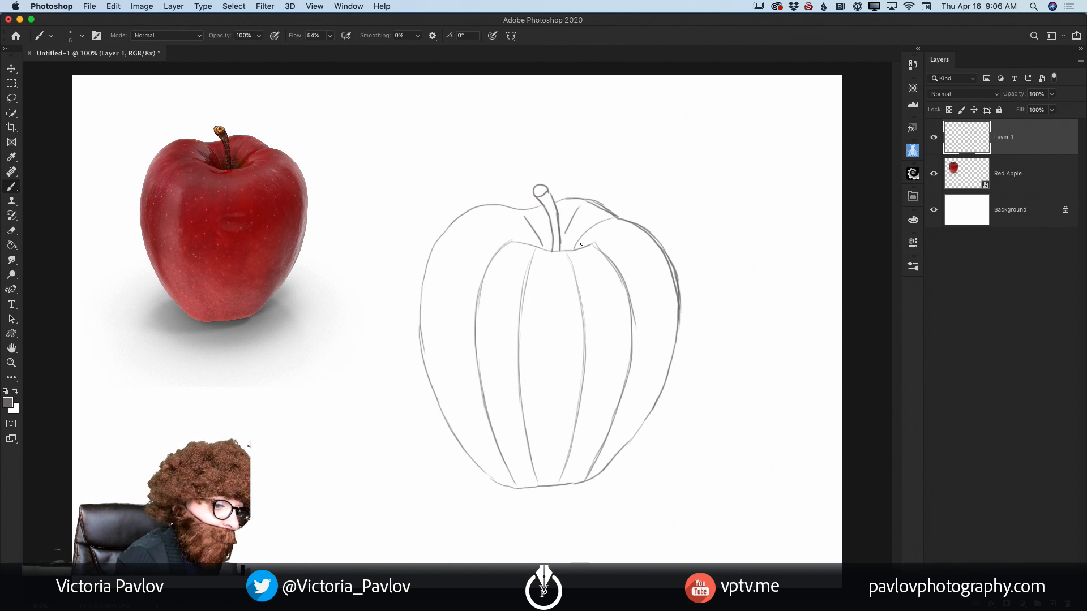
# Step: Sketch outer contour lines from the dimple down both flanks, between the inner contours and the apple's right and left edges
pyautogui.moveTo(580, 243)
pyautogui.mouseDown()
pyautogui.moveTo(639, 258)
pyautogui.moveTo(604, 236)
pyautogui.moveTo(633, 246)
pyautogui.moveTo(652, 309)
pyautogui.mouseUp()
pyautogui.moveTo(634, 252); pyautogui.dragTo(657, 356)
pyautogui.moveTo(654, 305); pyautogui.dragTo(636, 422)
pyautogui.moveTo(647, 380); pyautogui.dragTo(625, 450)
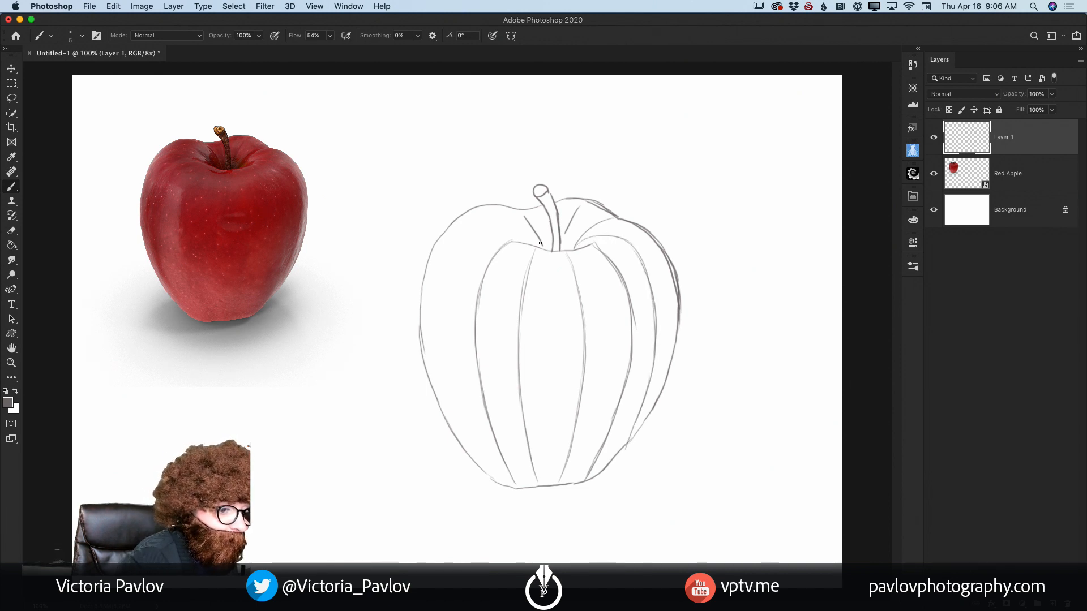
pyautogui.moveTo(534, 236)
pyautogui.mouseDown()
pyautogui.moveTo(484, 228)
pyautogui.moveTo(444, 317)
pyautogui.moveTo(440, 394)
pyautogui.moveTo(479, 477)
pyautogui.mouseUp()
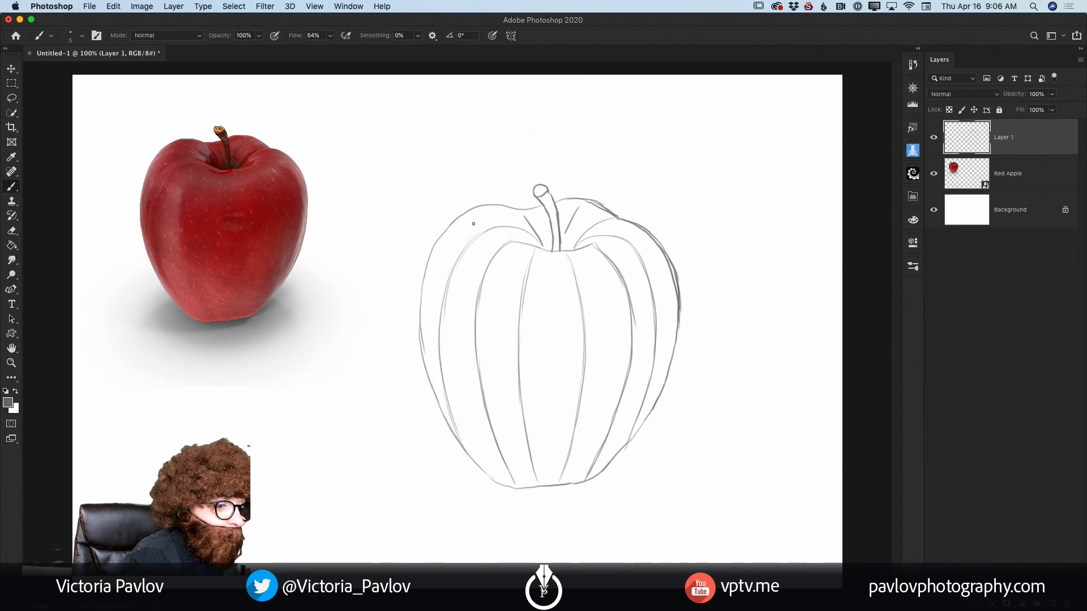
# Step: Sketch faint contours around the stem dimple and a series of downward-bowed horizontal contours across the apple from shoulders to base
pyautogui.moveTo(466, 218)
pyautogui.mouseDown()
pyautogui.moveTo(517, 221)
pyautogui.moveTo(560, 248)
pyautogui.moveTo(606, 211)
pyautogui.mouseUp()
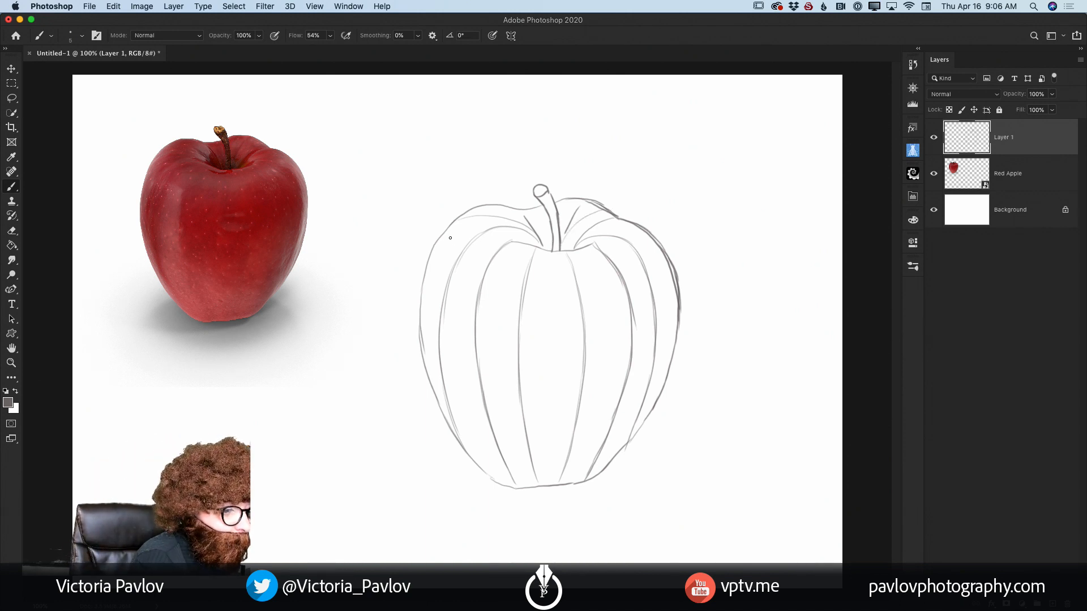
pyautogui.moveTo(451, 239)
pyautogui.mouseDown()
pyautogui.moveTo(537, 293)
pyautogui.moveTo(499, 281)
pyautogui.moveTo(606, 289)
pyautogui.moveTo(524, 291)
pyautogui.moveTo(607, 282)
pyautogui.mouseUp()
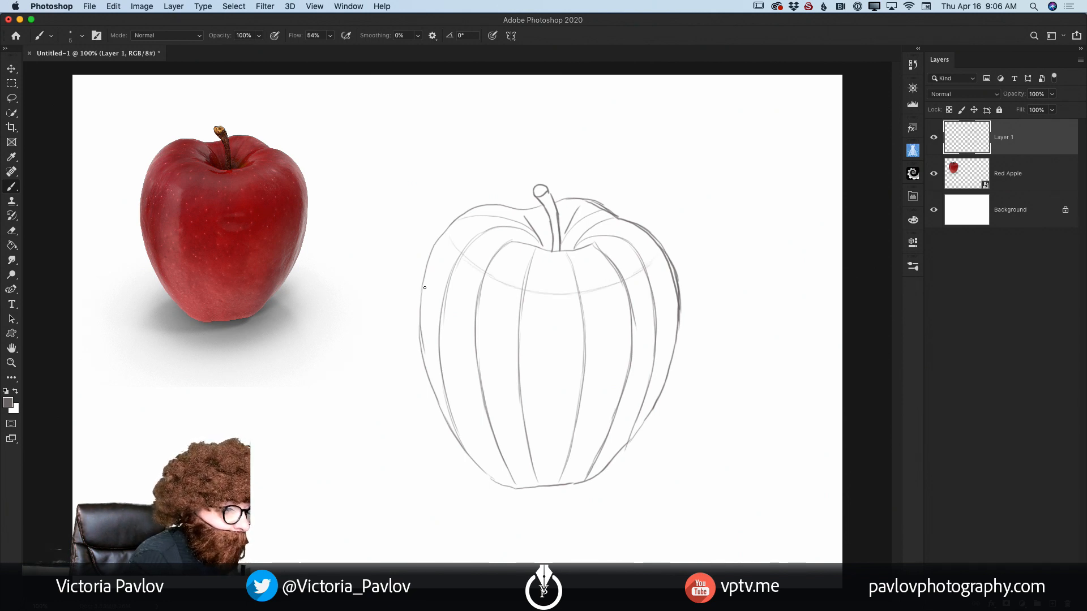
pyautogui.moveTo(423, 289); pyautogui.dragTo(467, 321)
pyautogui.moveTo(524, 347)
pyautogui.mouseDown()
pyautogui.moveTo(586, 349)
pyautogui.moveTo(641, 334)
pyautogui.mouseUp()
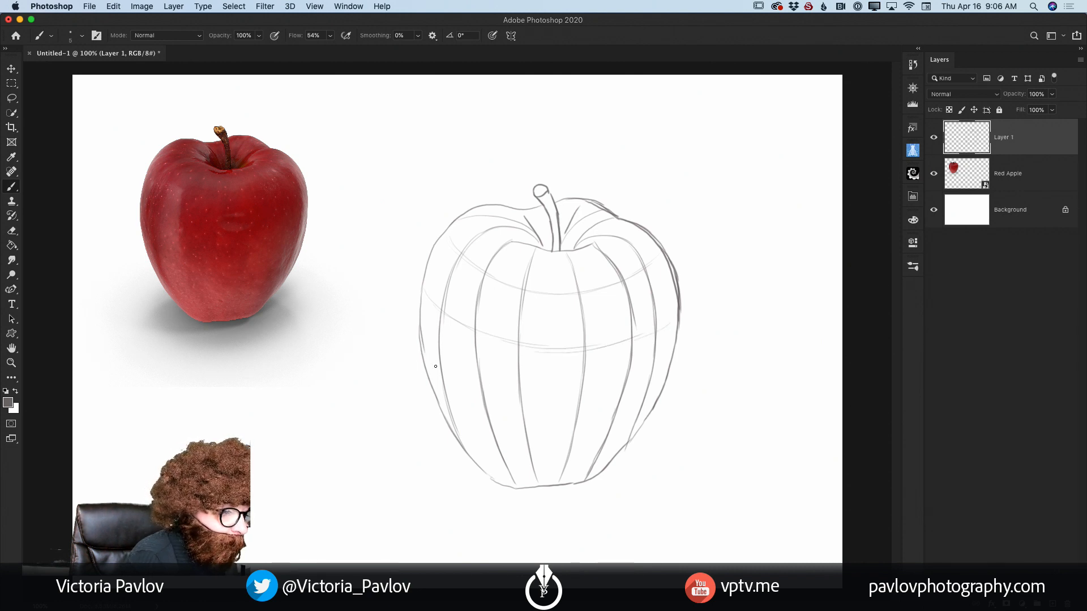
pyautogui.moveTo(435, 366)
pyautogui.mouseDown()
pyautogui.moveTo(529, 399)
pyautogui.moveTo(495, 396)
pyautogui.moveTo(577, 408)
pyautogui.moveTo(655, 388)
pyautogui.mouseUp()
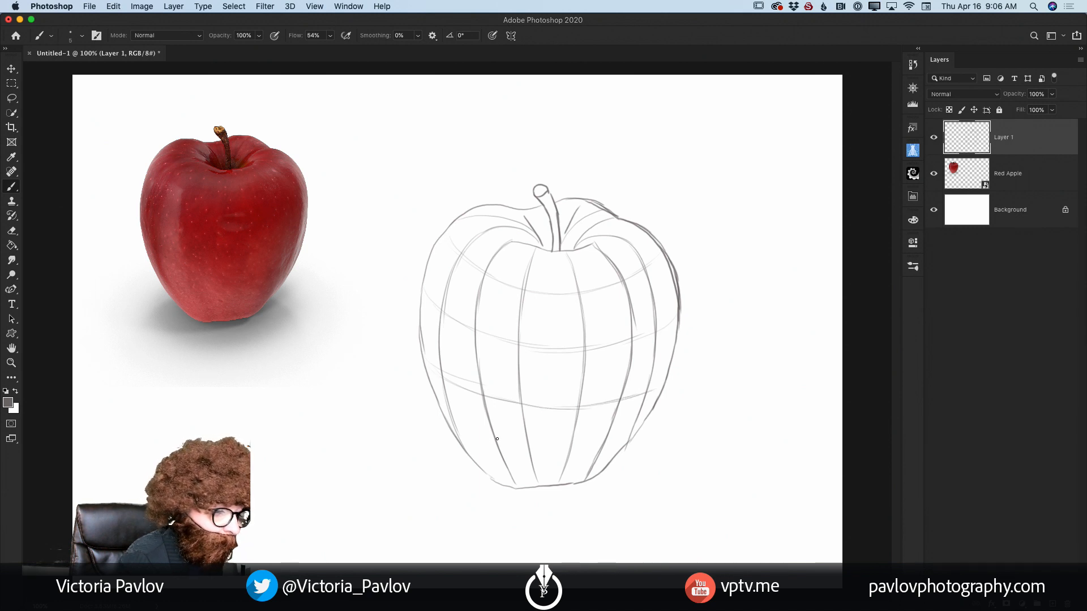
pyautogui.moveTo(460, 437); pyautogui.dragTo(586, 458)
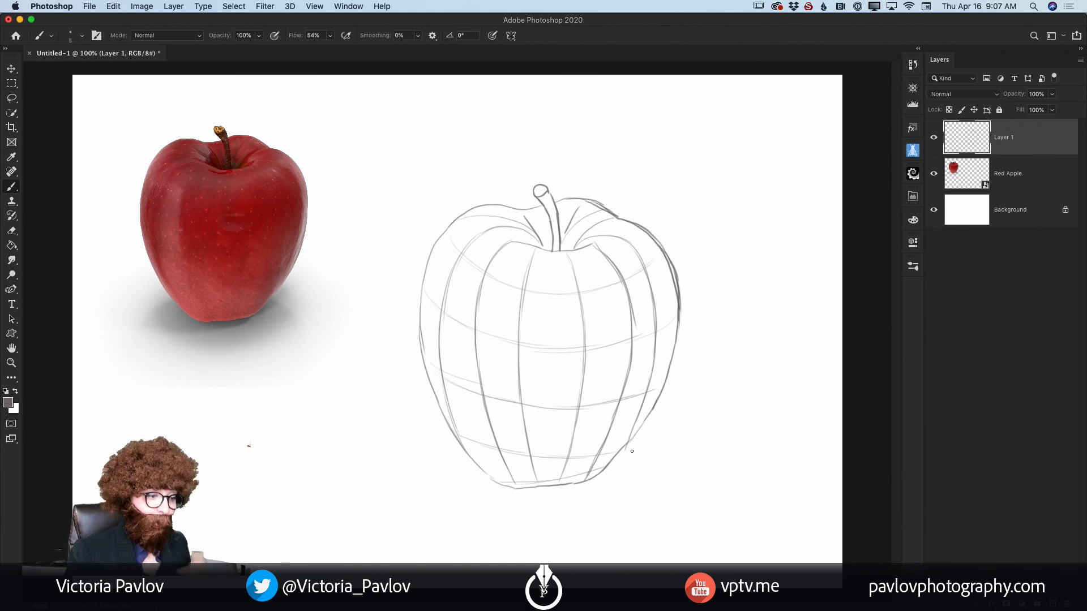
# Step: Lower the sketch layer's opacity to 47% and add two new layers between it and the Red Apple layer, hiding the lower one
pyautogui.click(1051, 94)
pyautogui.moveTo(1053, 108); pyautogui.dragTo(1025, 111)
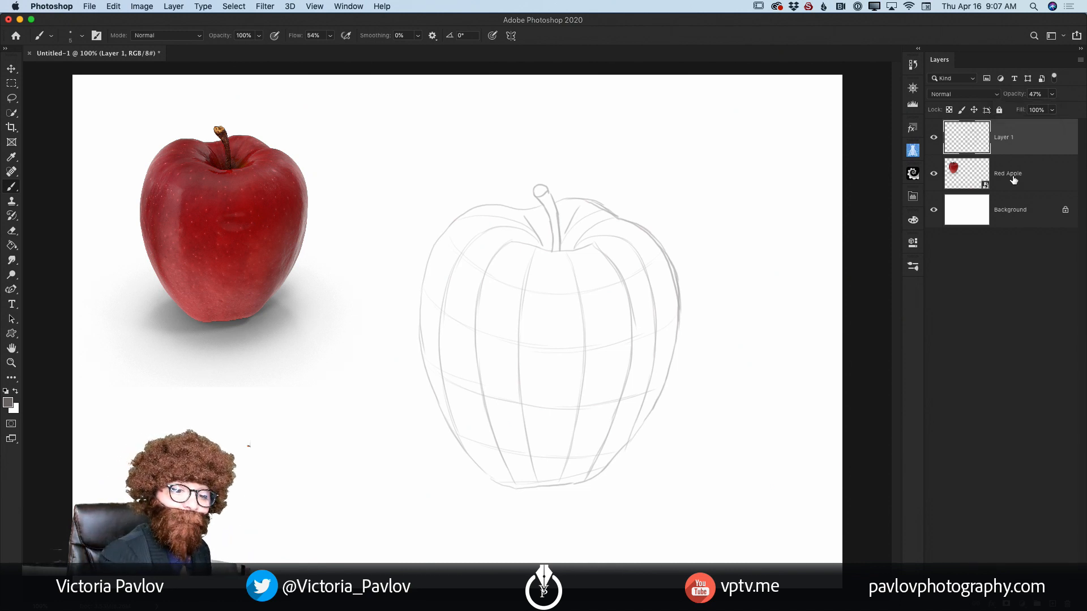
pyautogui.click(996, 175)
pyautogui.click(1053, 604)
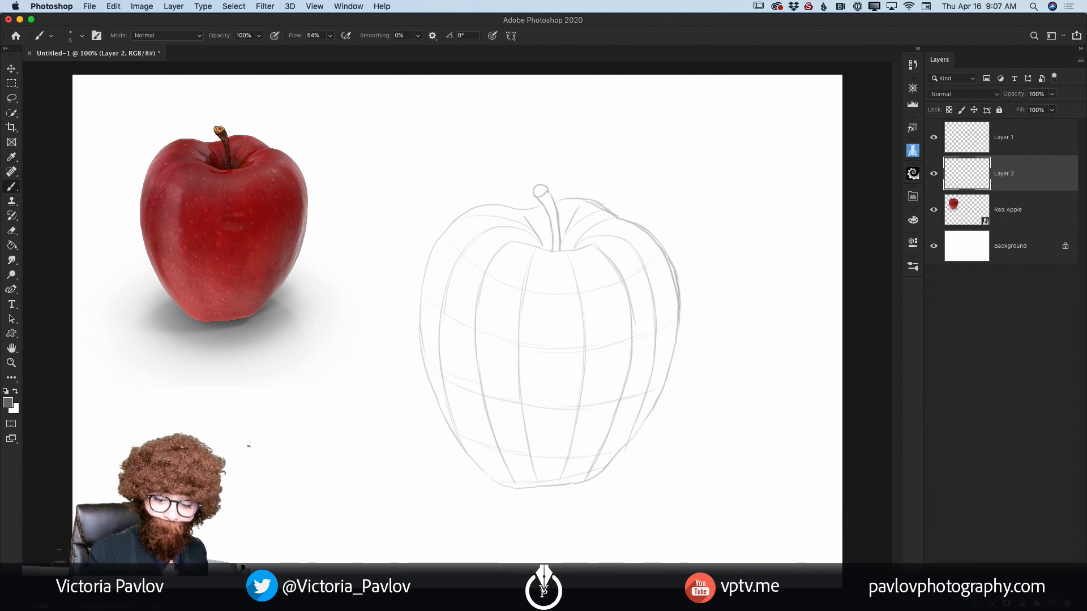
pyautogui.click(934, 174)
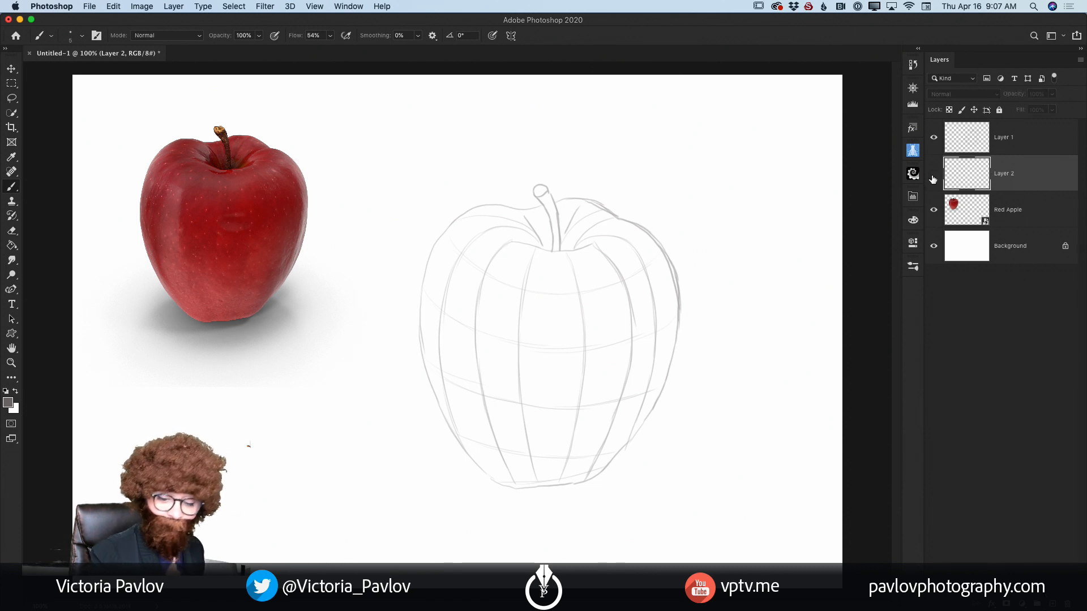
pyautogui.press('super+shift+alt+n')
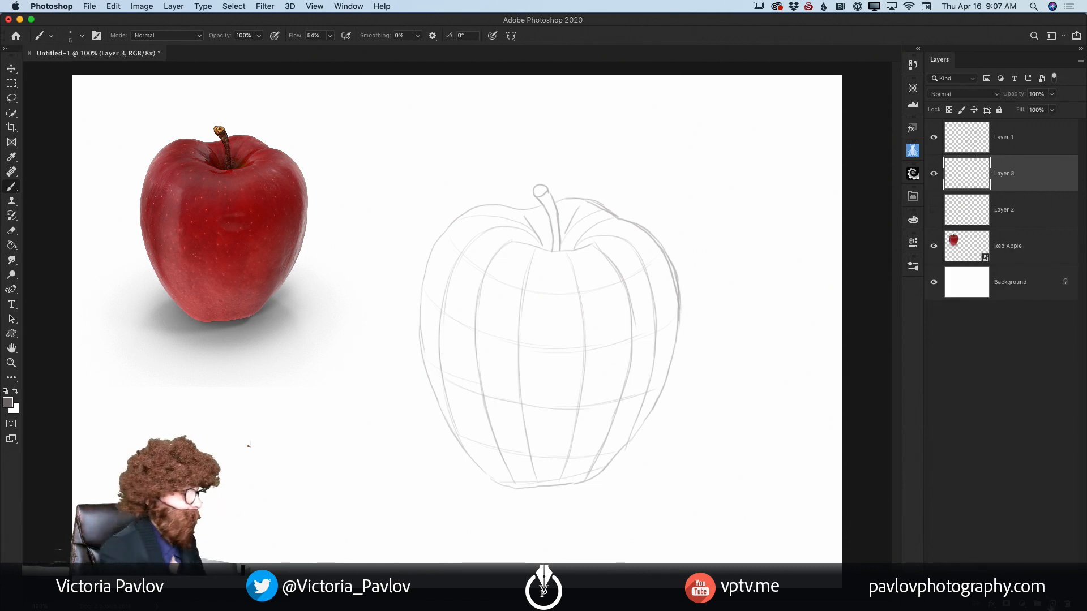
# Step: Sample a red from the photo apple's lower middle and paint a swatch of it below the photo with a 60 px brush
pyautogui.click(11, 157)
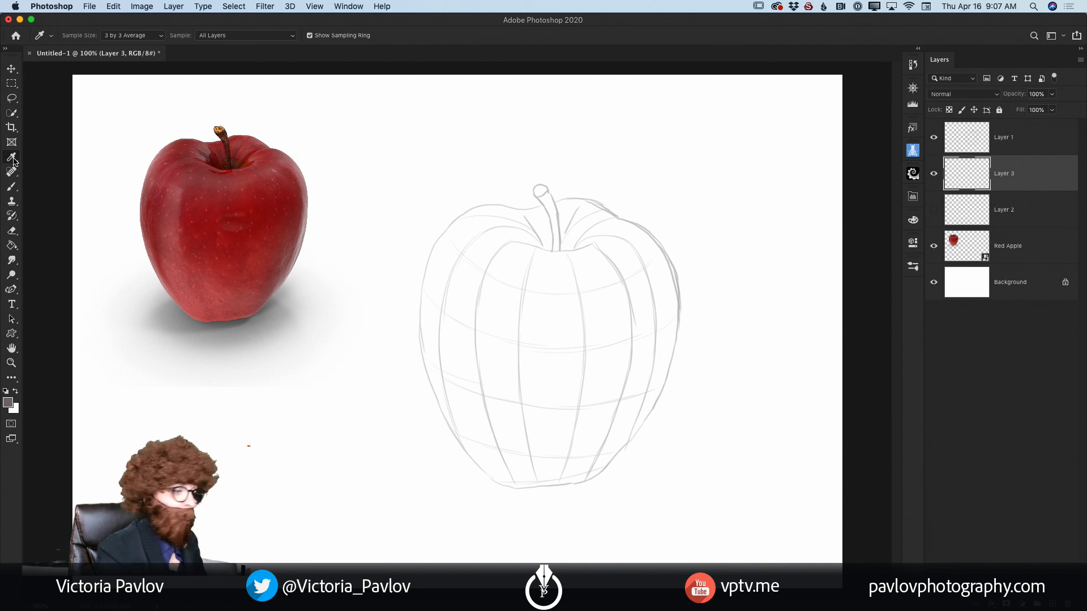
pyautogui.click(232, 276)
pyautogui.press('b')
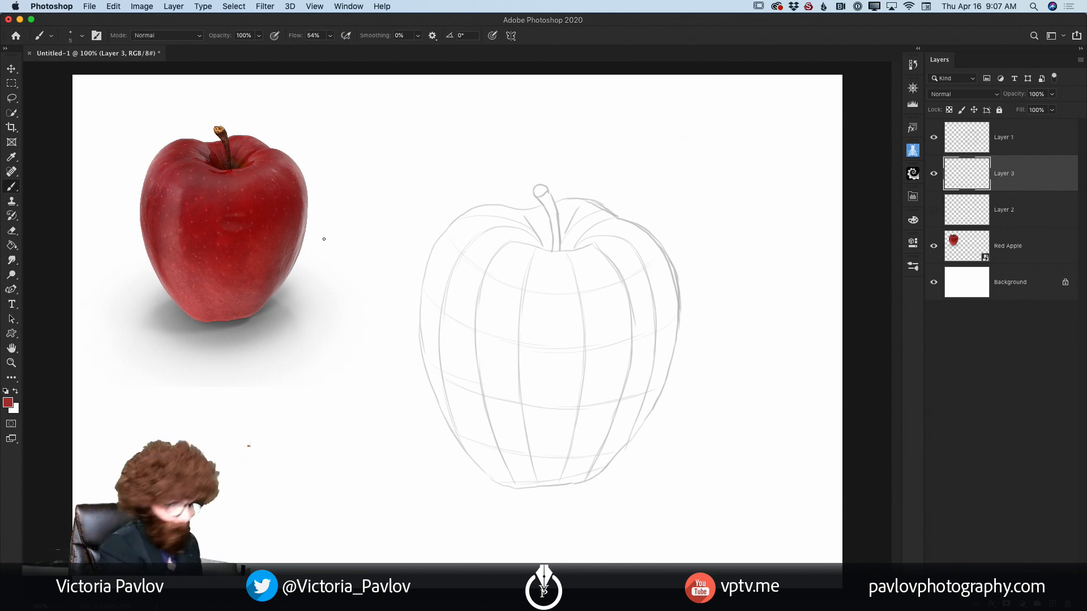
pyautogui.press(']')
pyautogui.press(']')
pyautogui.press(']')
pyautogui.press(']')
pyautogui.press(']')
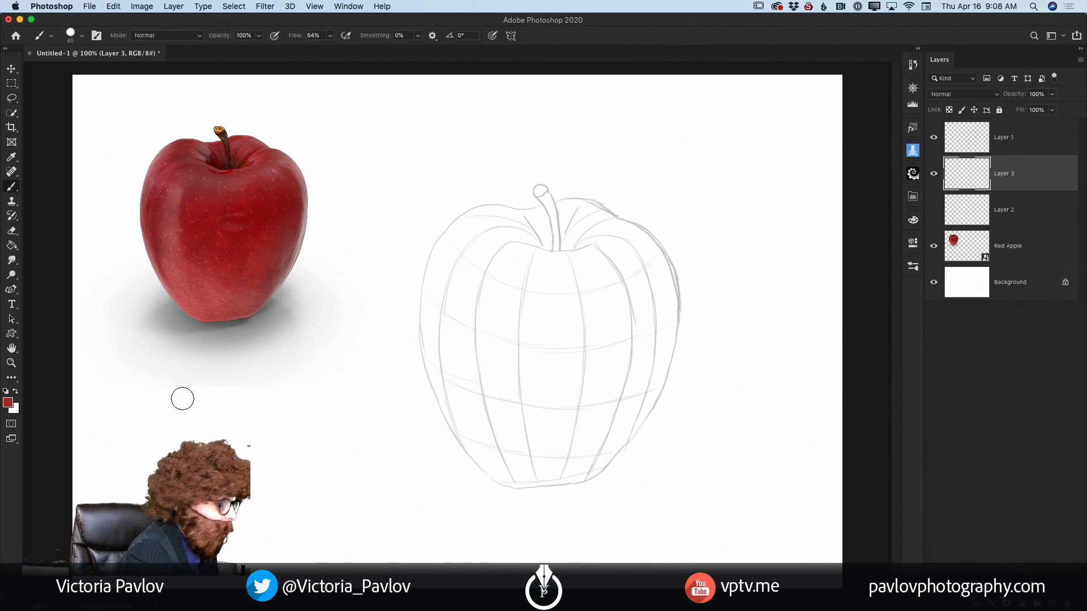
pyautogui.press(']')
pyautogui.press(']')
pyautogui.moveTo(143, 396)
pyautogui.mouseDown()
pyautogui.moveTo(138, 435)
pyautogui.moveTo(156, 399)
pyautogui.moveTo(157, 428)
pyautogui.mouseUp()
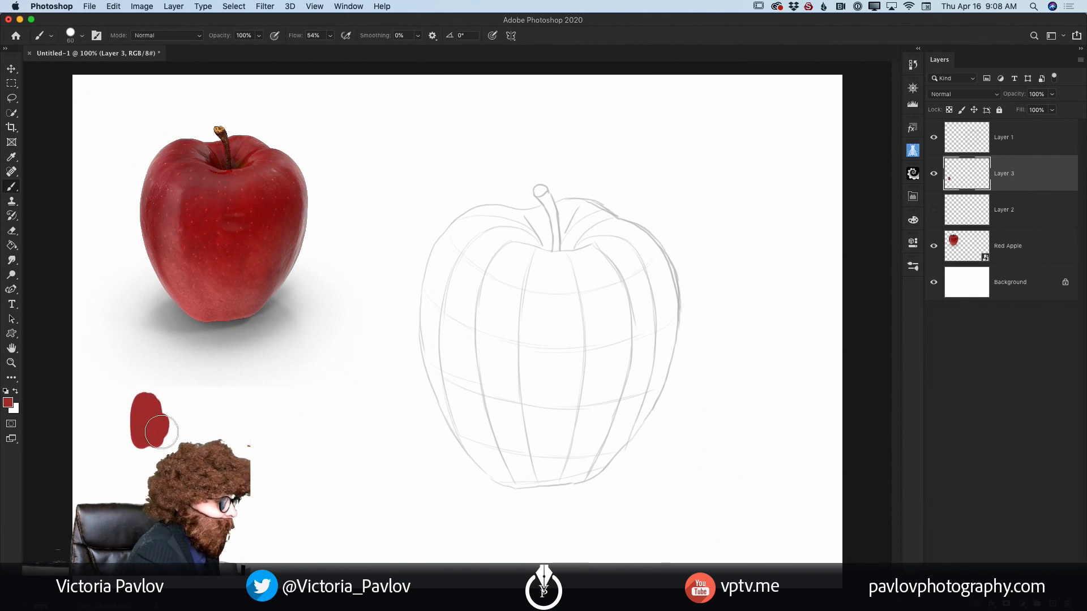
# Step: Sample the deeper red at the photo apple's centre and paint a second swatch beside the first
pyautogui.click(11, 157)
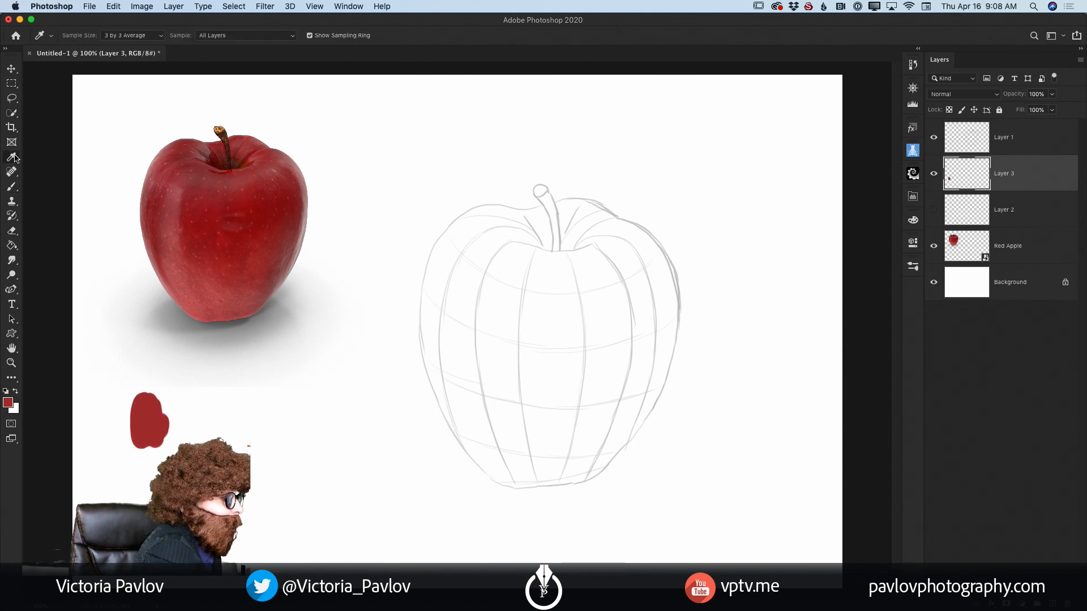
pyautogui.click(229, 240)
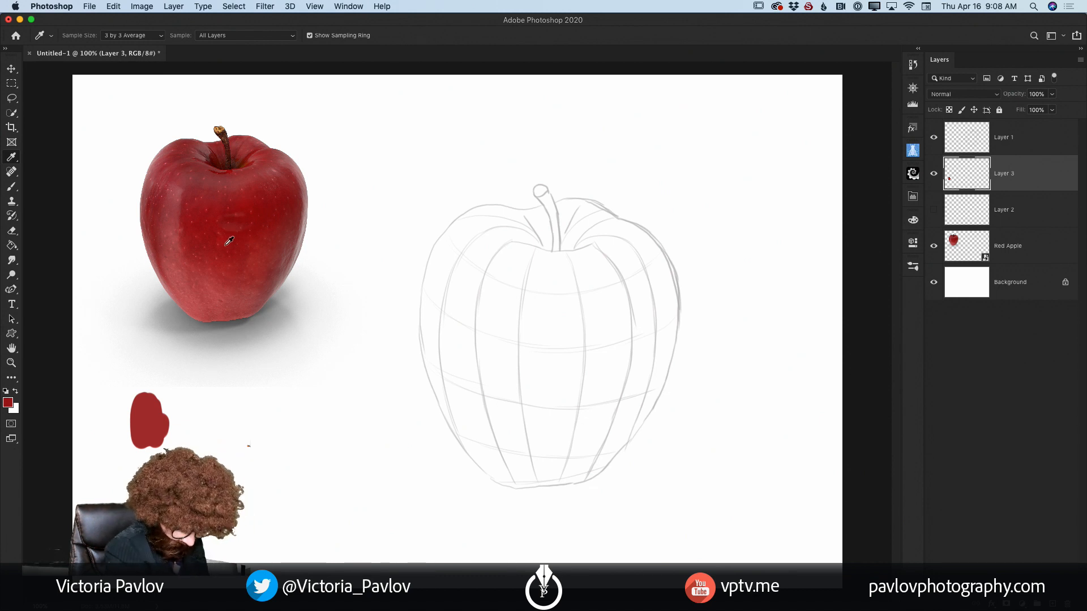
pyautogui.press('b')
pyautogui.moveTo(202, 401); pyautogui.dragTo(216, 412)
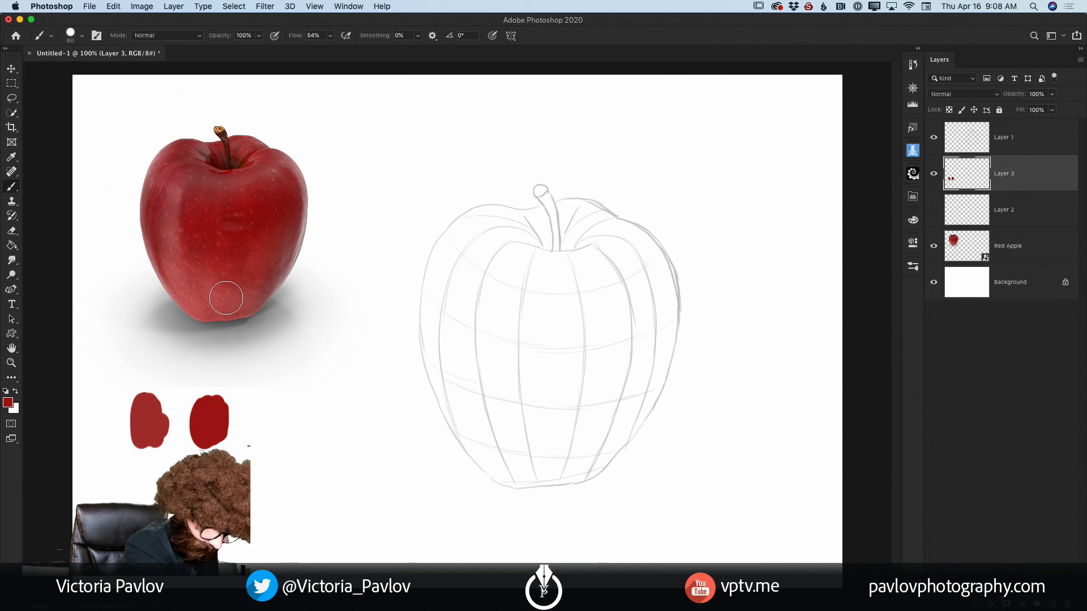
# Step: Sample the lighter red near the photo apple's lower left edge and paint a third swatch completing the first row
pyautogui.press('i')
pyautogui.click(195, 300)
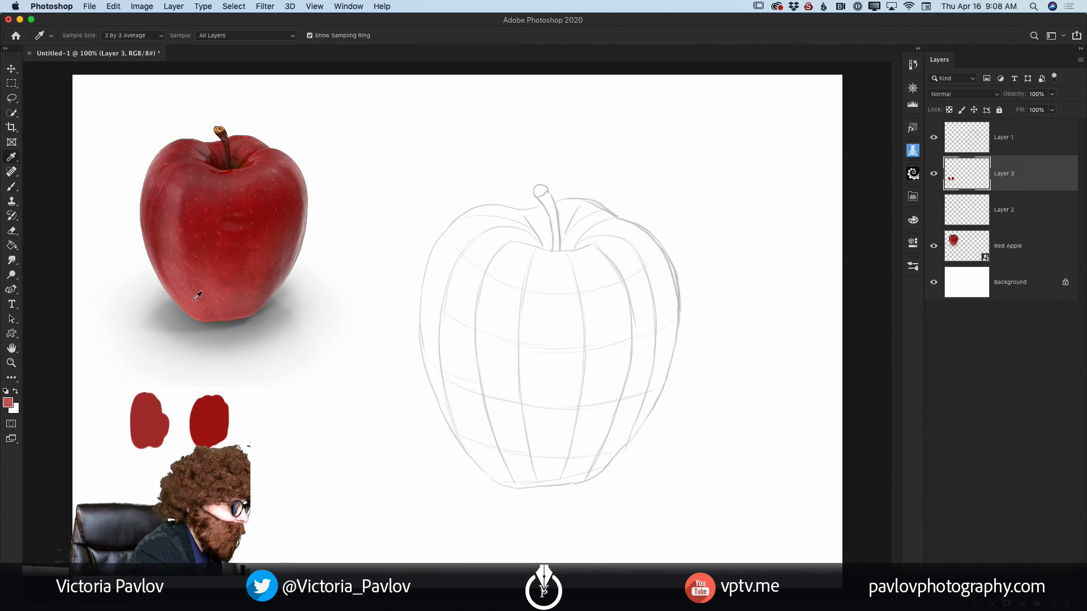
pyautogui.press('b')
pyautogui.moveTo(252, 422)
pyautogui.mouseDown()
pyautogui.moveTo(257, 408)
pyautogui.moveTo(282, 428)
pyautogui.mouseUp()
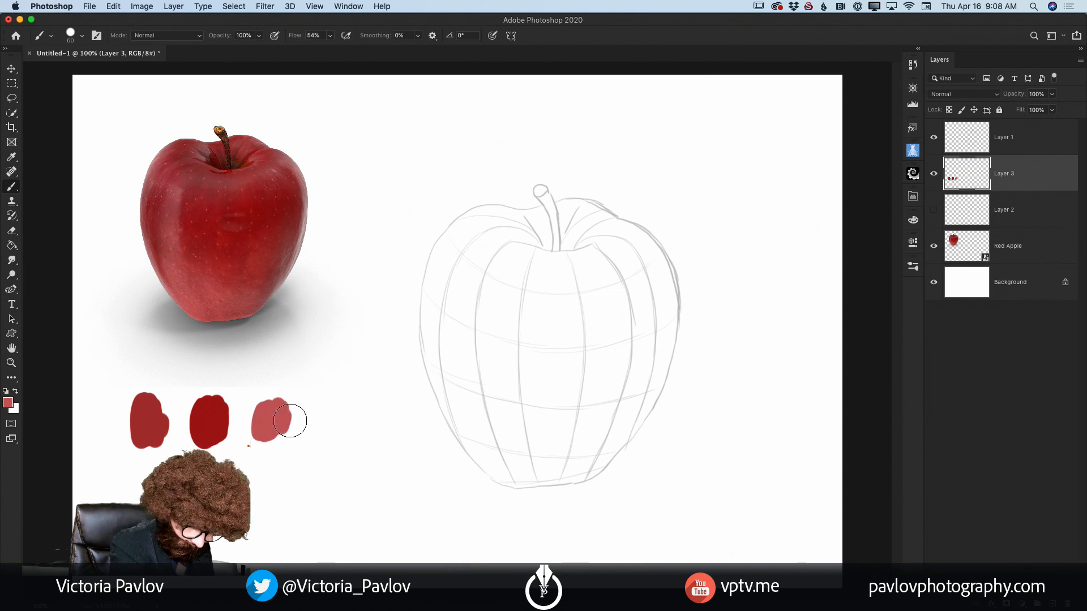
# Step: Sample the darkest red beside the stem in the photo apple's dimple and paint its swatch beneath the first one
pyautogui.press('i')
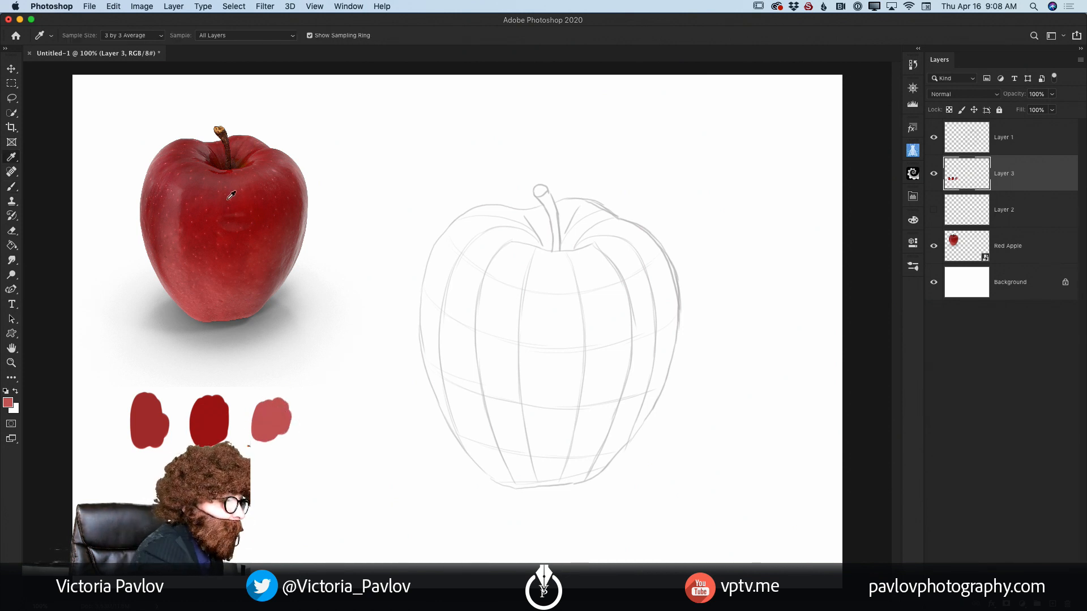
pyautogui.click(225, 160)
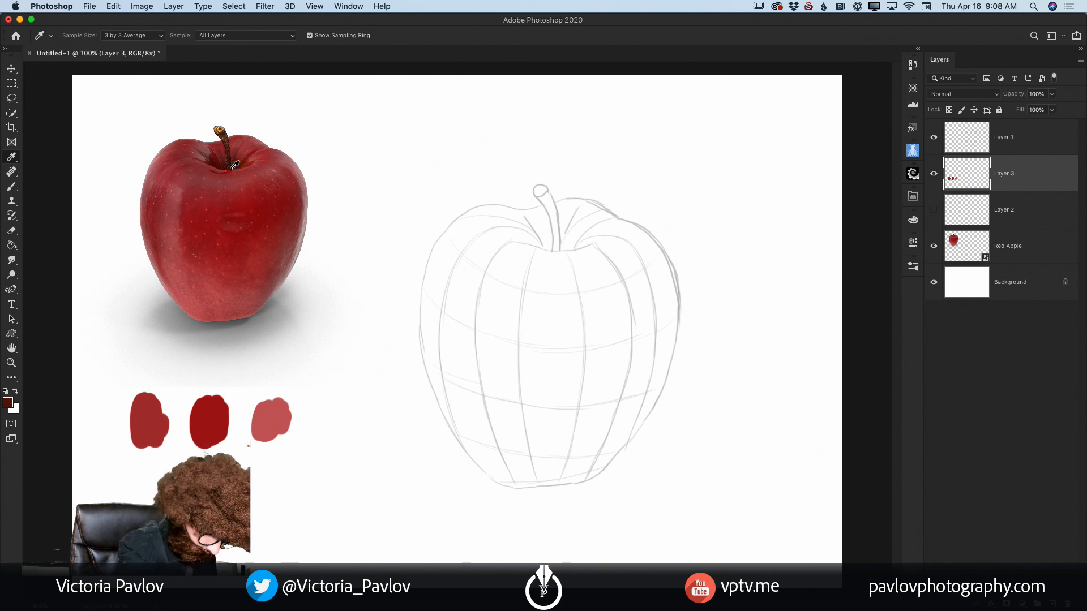
pyautogui.press('b')
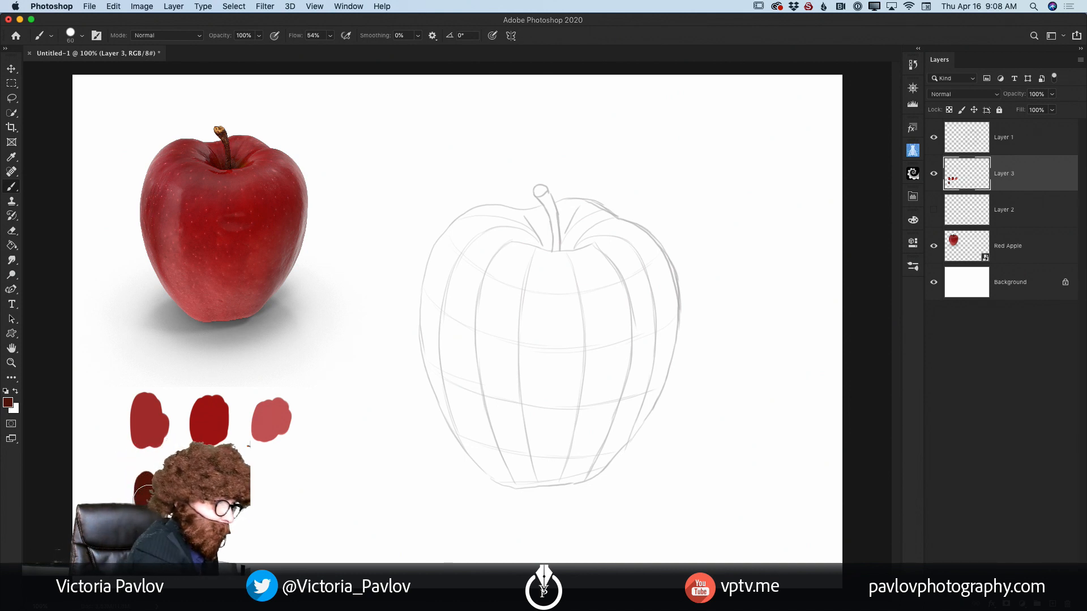
# Step: Sample the red on the photo apple's right shoulder and paint its swatch in the middle of the second row
pyautogui.click(12, 157)
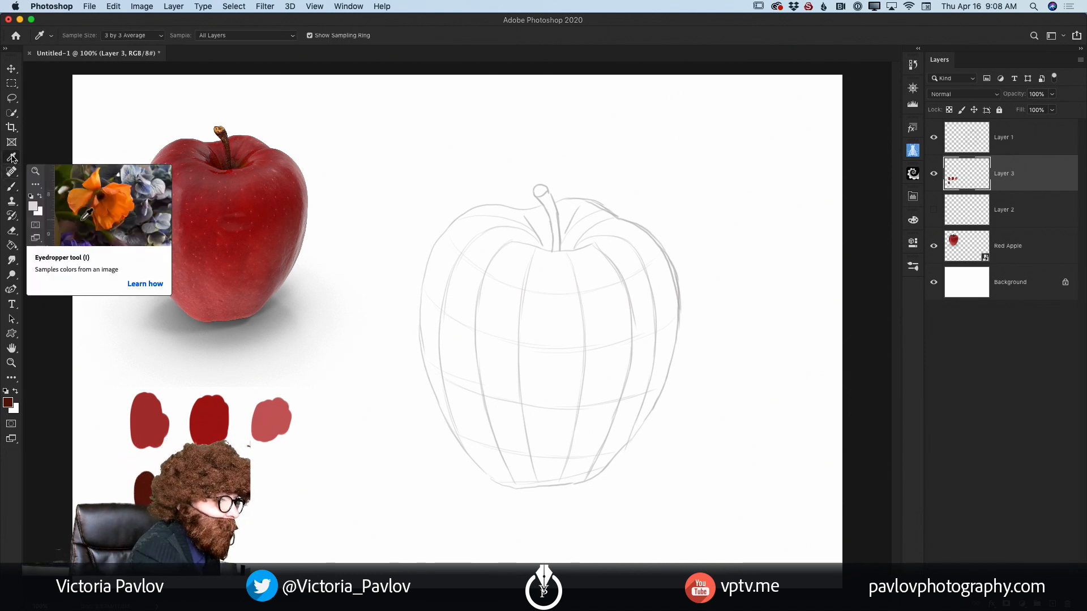
pyautogui.click(291, 169)
pyautogui.press('b')
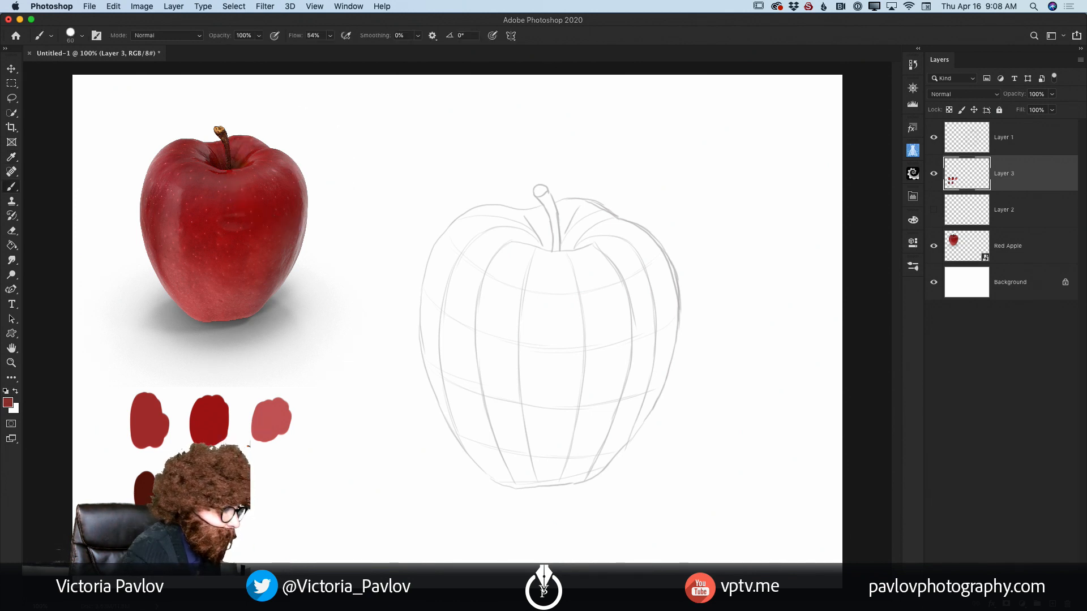
# Step: Sample the pinkish red on the photo apple's upper left side and paint its swatch at the end of the second row
pyautogui.press('i')
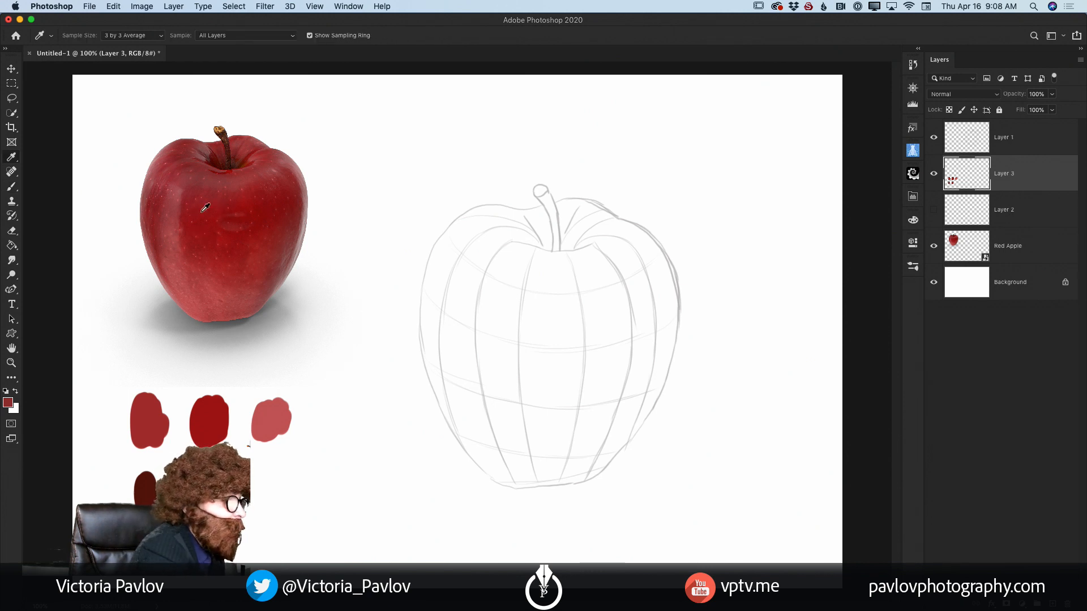
pyautogui.click(187, 195)
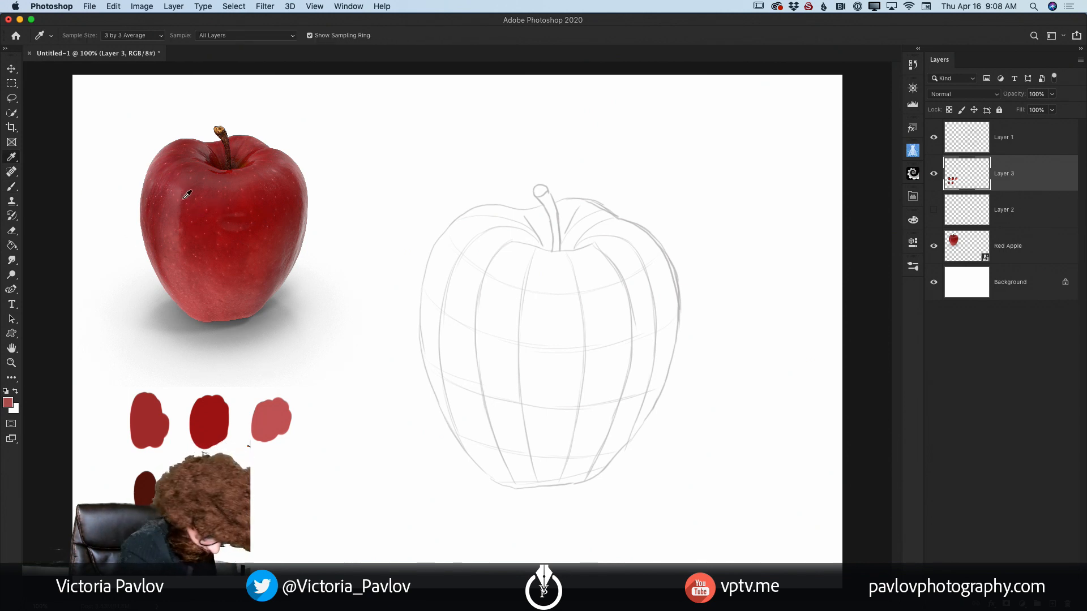
pyautogui.press('b')
pyautogui.click(257, 480)
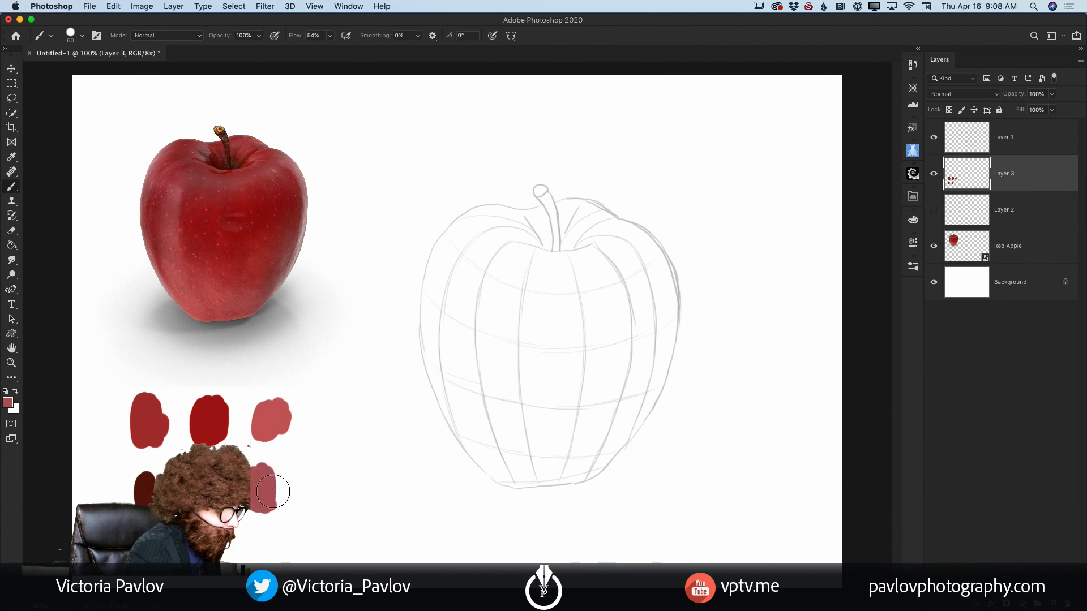
pyautogui.moveTo(273, 491); pyautogui.dragTo(277, 485)
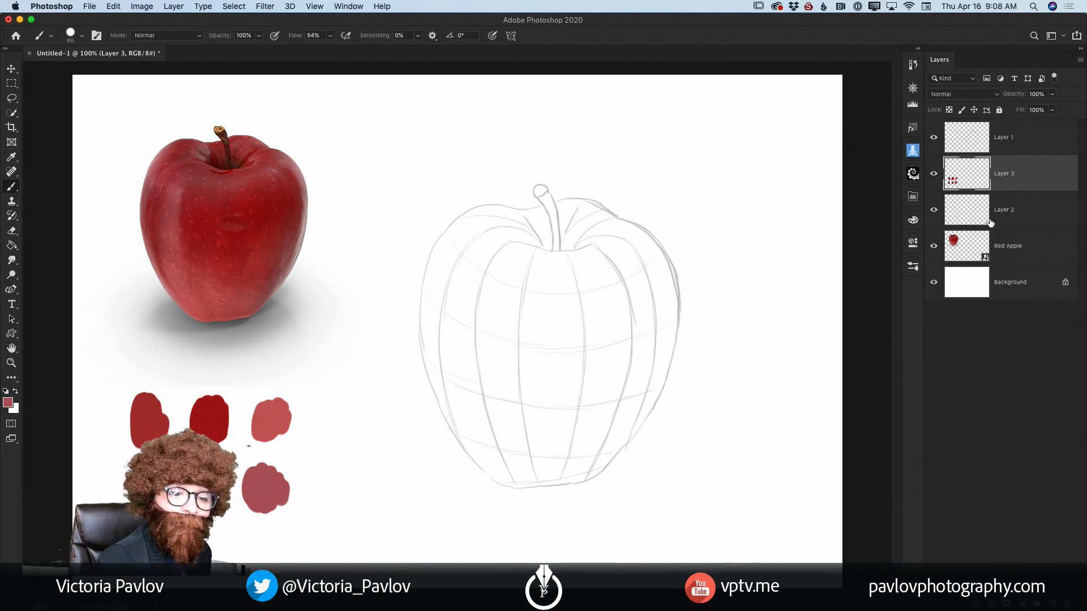
# Step: Show the empty Layer 2 and move it above the swatch layer, directly beneath the sketch layer
pyautogui.click(1017, 217)
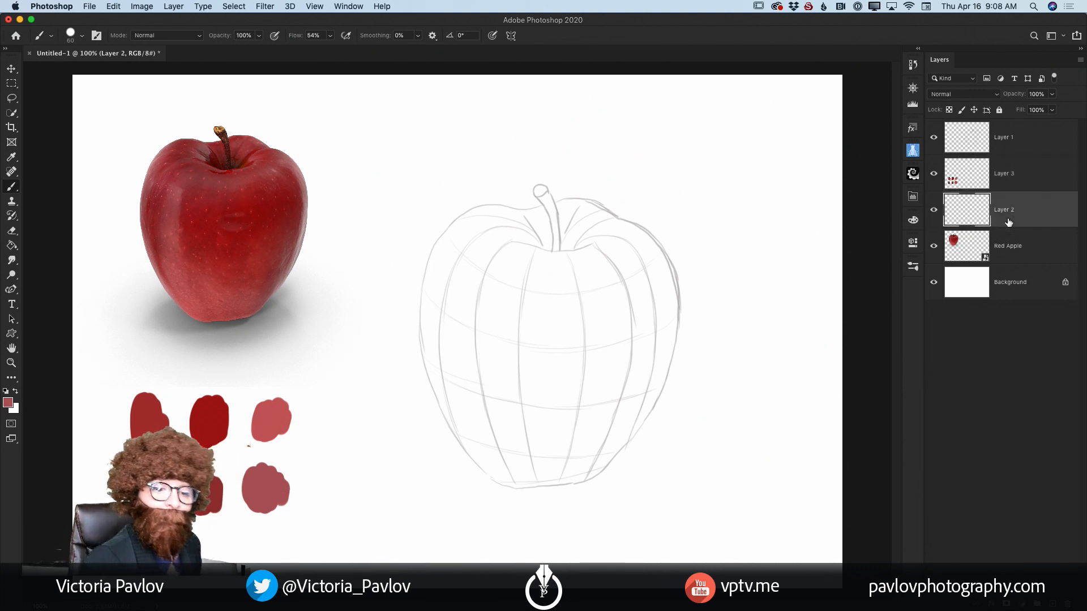
pyautogui.moveTo(1013, 215); pyautogui.dragTo(1002, 185)
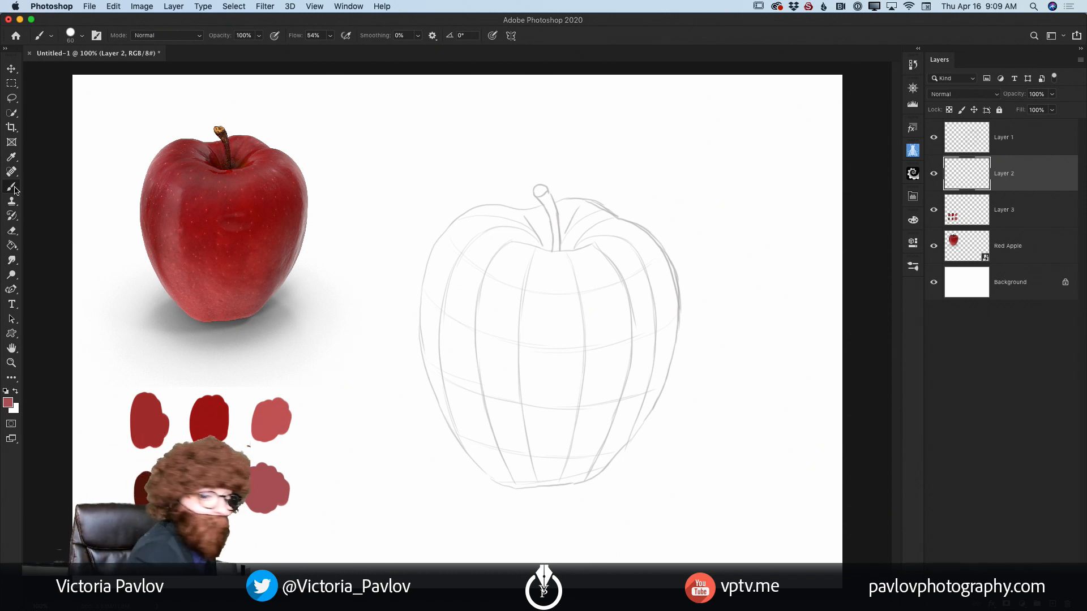
# Step: Switch the brush to the second Hard Round Pressure Op... preset in the General Brushes group
pyautogui.click(913, 270)
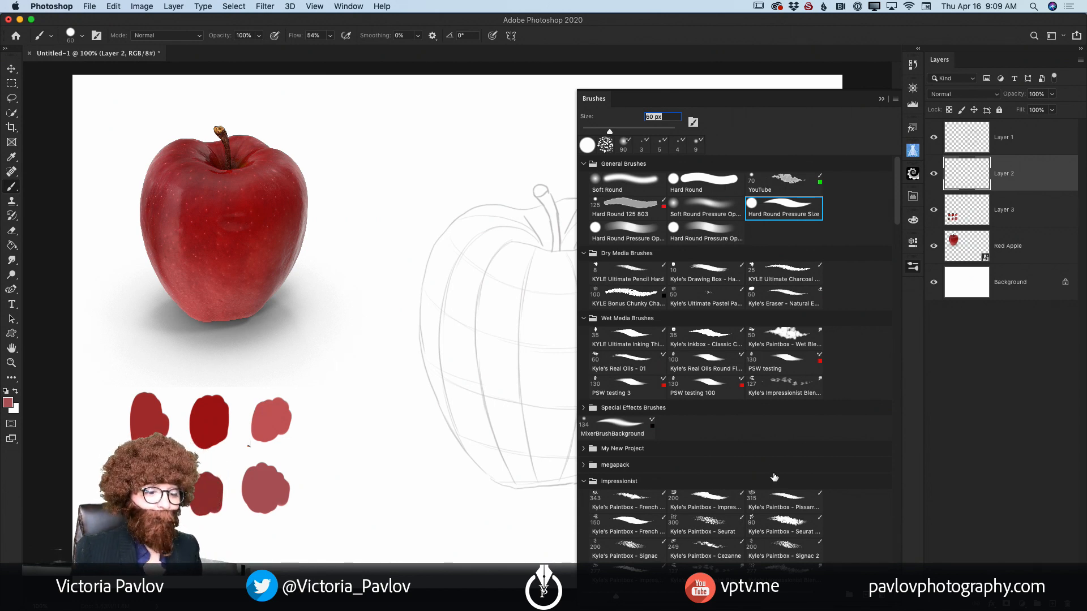
pyautogui.scroll(-5, 778, 470)
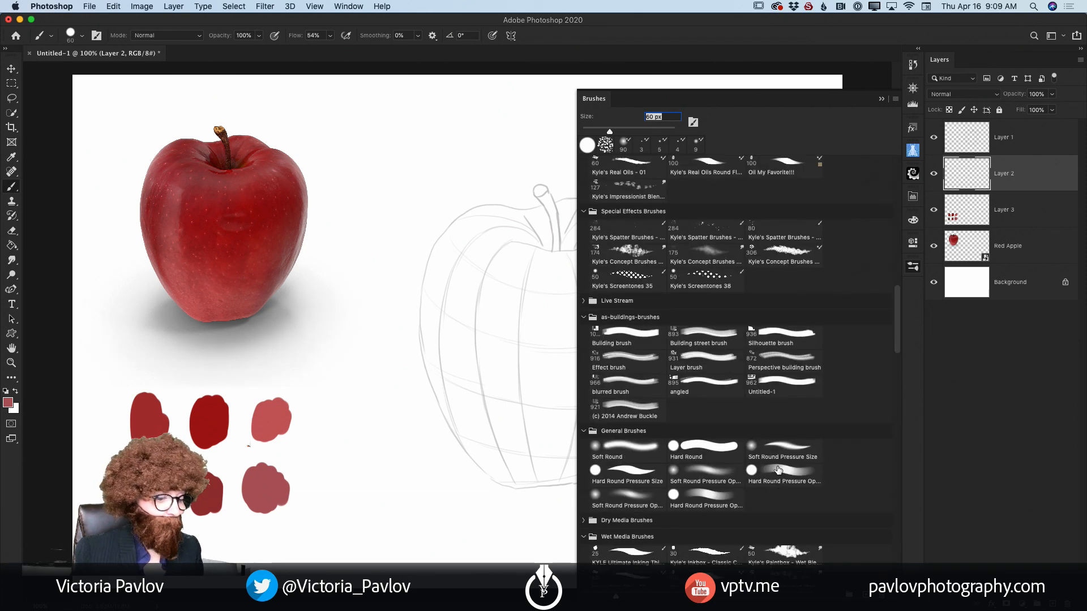
pyautogui.scroll(5, 778, 471)
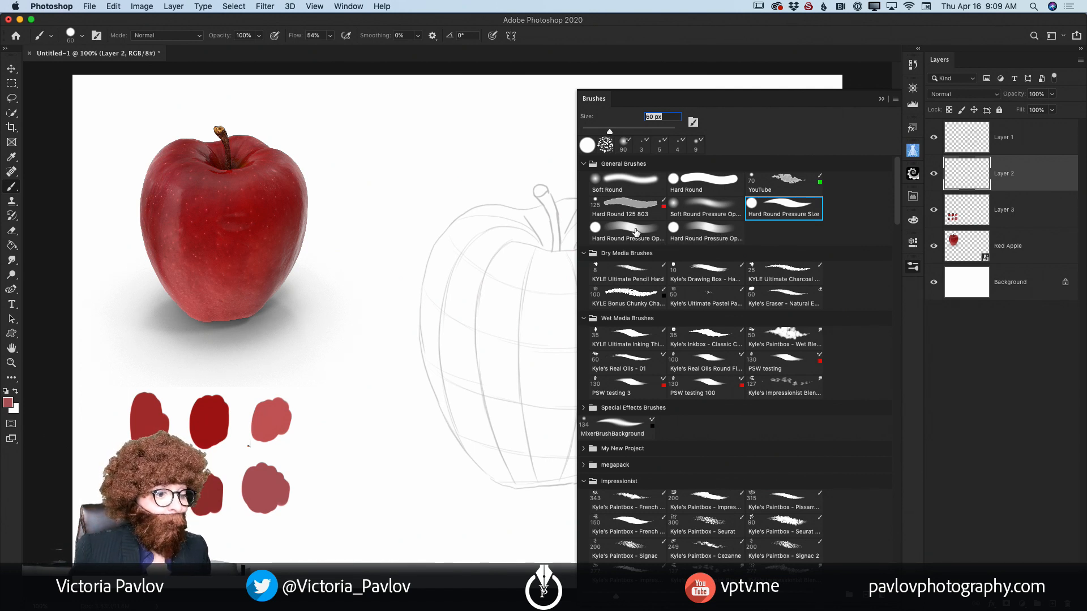
pyautogui.click(715, 228)
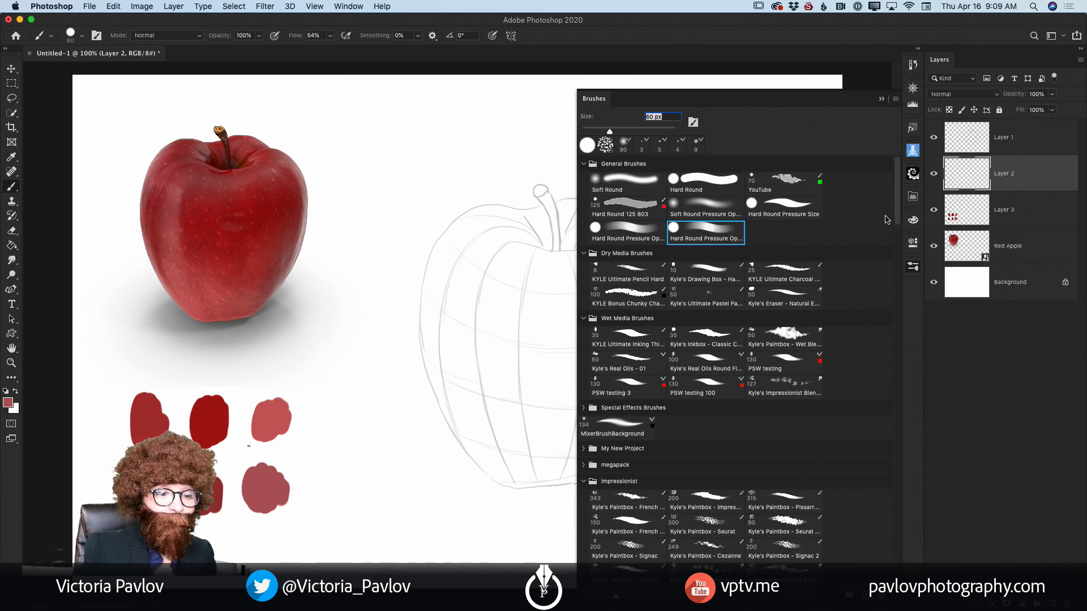
pyautogui.click(913, 269)
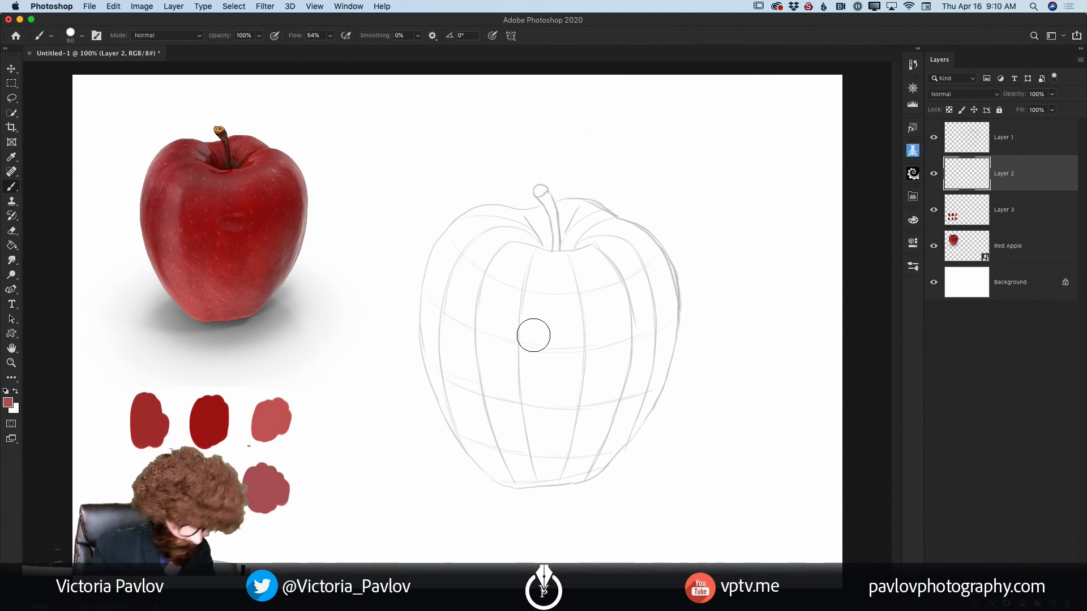
# Step: Sample the red of the first swatch in the top row and paint the right side of the sketched apple
pyautogui.press('i')
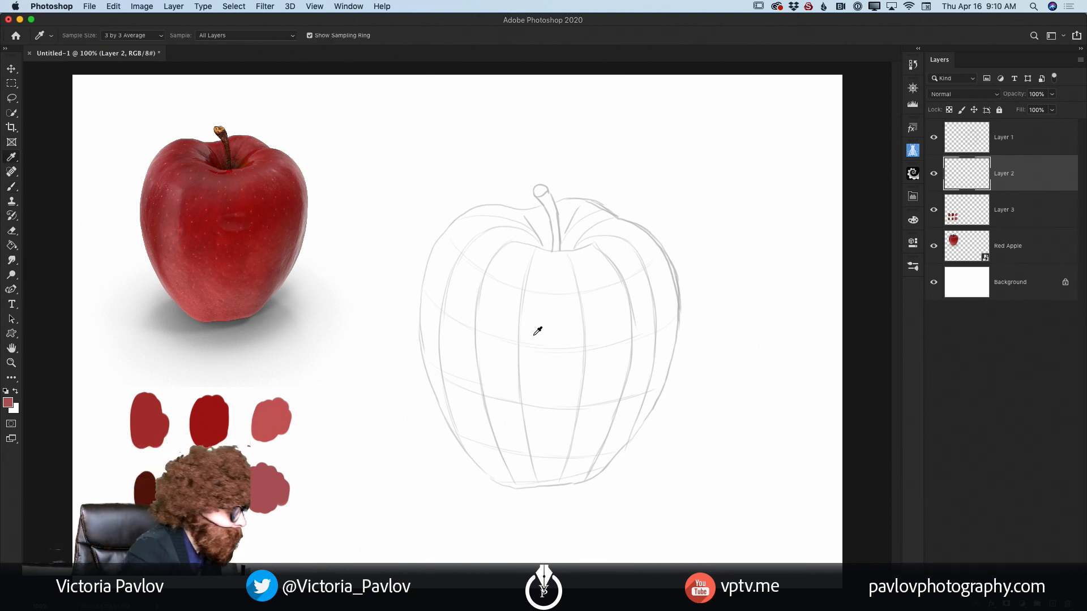
pyautogui.click(152, 424)
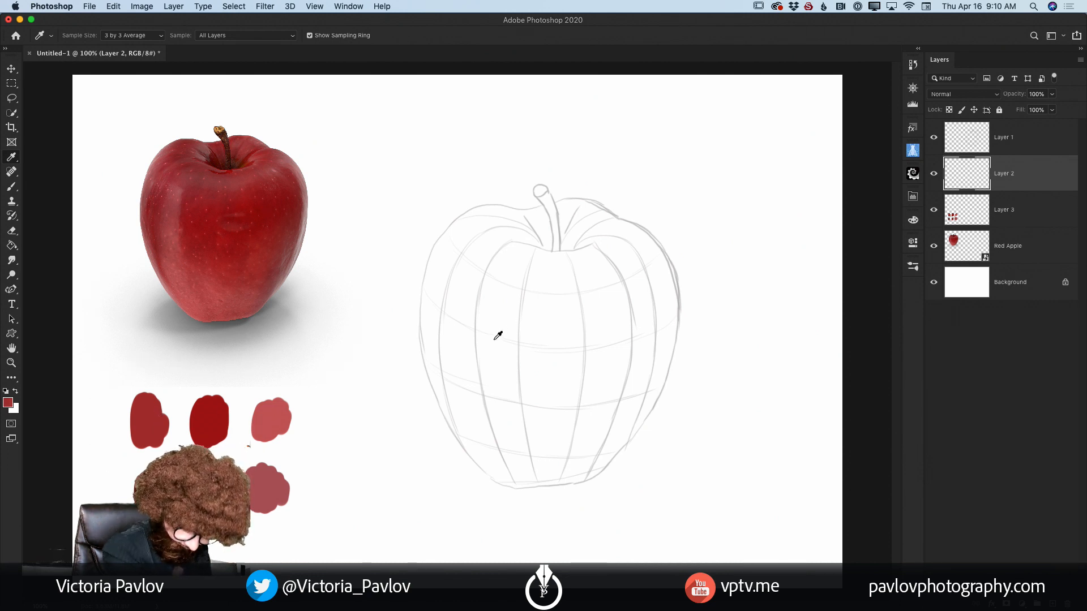
pyautogui.press('b')
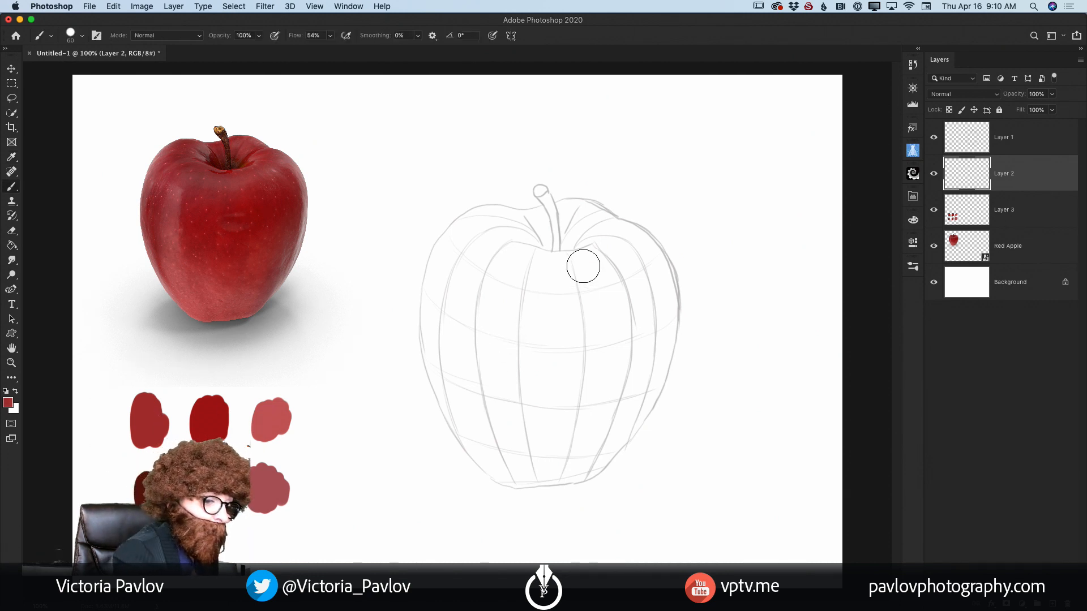
pyautogui.moveTo(582, 262)
pyautogui.mouseDown()
pyautogui.moveTo(598, 305)
pyautogui.moveTo(591, 263)
pyautogui.moveTo(619, 297)
pyautogui.moveTo(622, 256)
pyautogui.moveTo(639, 282)
pyautogui.moveTo(620, 237)
pyautogui.moveTo(653, 315)
pyautogui.moveTo(622, 241)
pyautogui.moveTo(649, 276)
pyautogui.moveTo(641, 297)
pyautogui.moveTo(622, 238)
pyautogui.moveTo(656, 321)
pyautogui.moveTo(627, 241)
pyautogui.moveTo(657, 332)
pyautogui.moveTo(631, 242)
pyautogui.moveTo(653, 335)
pyautogui.moveTo(628, 246)
pyautogui.moveTo(647, 297)
pyautogui.moveTo(626, 404)
pyautogui.moveTo(651, 282)
pyautogui.moveTo(651, 375)
pyautogui.moveTo(650, 340)
pyautogui.moveTo(584, 413)
pyautogui.moveTo(602, 288)
pyautogui.moveTo(616, 316)
pyautogui.moveTo(595, 432)
pyautogui.moveTo(603, 326)
pyautogui.moveTo(593, 374)
pyautogui.moveTo(605, 368)
pyautogui.moveTo(616, 390)
pyautogui.moveTo(601, 439)
pyautogui.moveTo(618, 419)
pyautogui.moveTo(587, 457)
pyautogui.moveTo(633, 398)
pyautogui.moveTo(574, 444)
pyautogui.mouseUp()
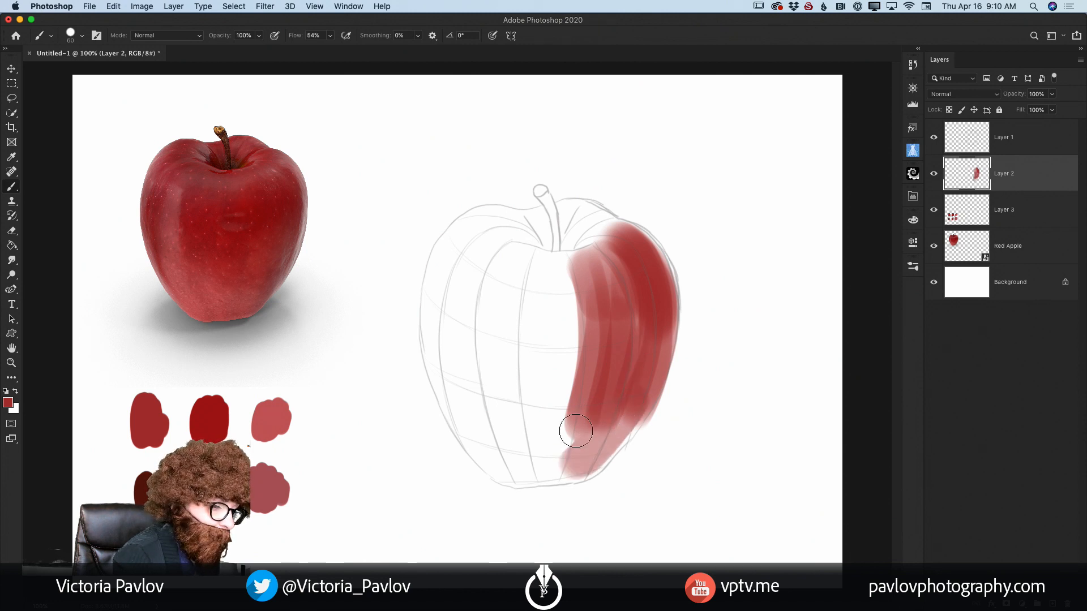
# Step: Paint the left side of the sketched apple in the same red, following the contour lines from shoulder to base
pyautogui.moveTo(508, 228)
pyautogui.mouseDown()
pyautogui.moveTo(453, 260)
pyautogui.moveTo(482, 225)
pyautogui.moveTo(443, 320)
pyautogui.mouseUp()
pyautogui.moveTo(475, 221); pyautogui.dragTo(444, 362)
pyautogui.moveTo(502, 232)
pyautogui.mouseDown()
pyautogui.moveTo(466, 359)
pyautogui.moveTo(495, 250)
pyautogui.moveTo(470, 290)
pyautogui.moveTo(485, 294)
pyautogui.moveTo(502, 232)
pyautogui.moveTo(446, 326)
pyautogui.moveTo(471, 233)
pyautogui.moveTo(481, 229)
pyautogui.moveTo(456, 390)
pyautogui.mouseUp()
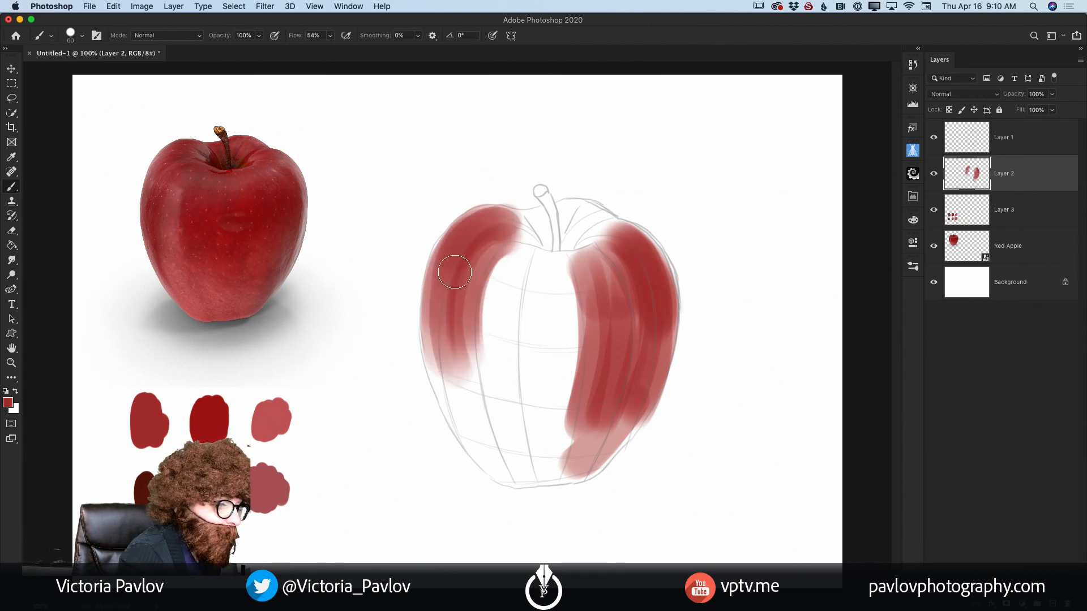
pyautogui.moveTo(452, 266)
pyautogui.mouseDown()
pyautogui.moveTo(447, 405)
pyautogui.moveTo(478, 435)
pyautogui.mouseUp()
pyautogui.moveTo(439, 308); pyautogui.dragTo(450, 393)
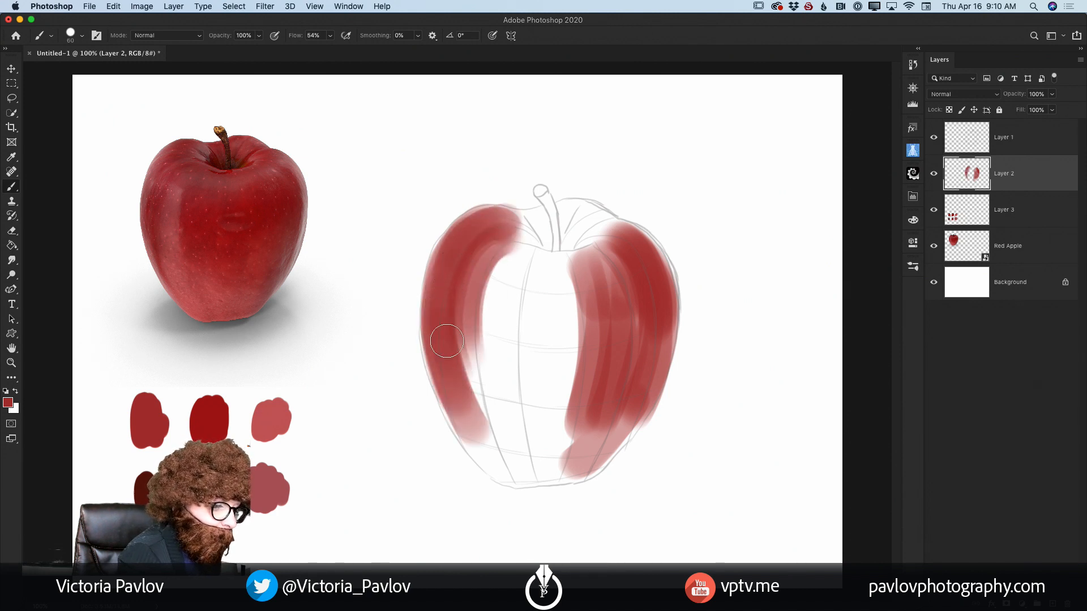
pyautogui.moveTo(444, 345); pyautogui.dragTo(478, 436)
pyautogui.moveTo(453, 378); pyautogui.dragTo(501, 465)
pyautogui.moveTo(466, 407); pyautogui.dragTo(516, 478)
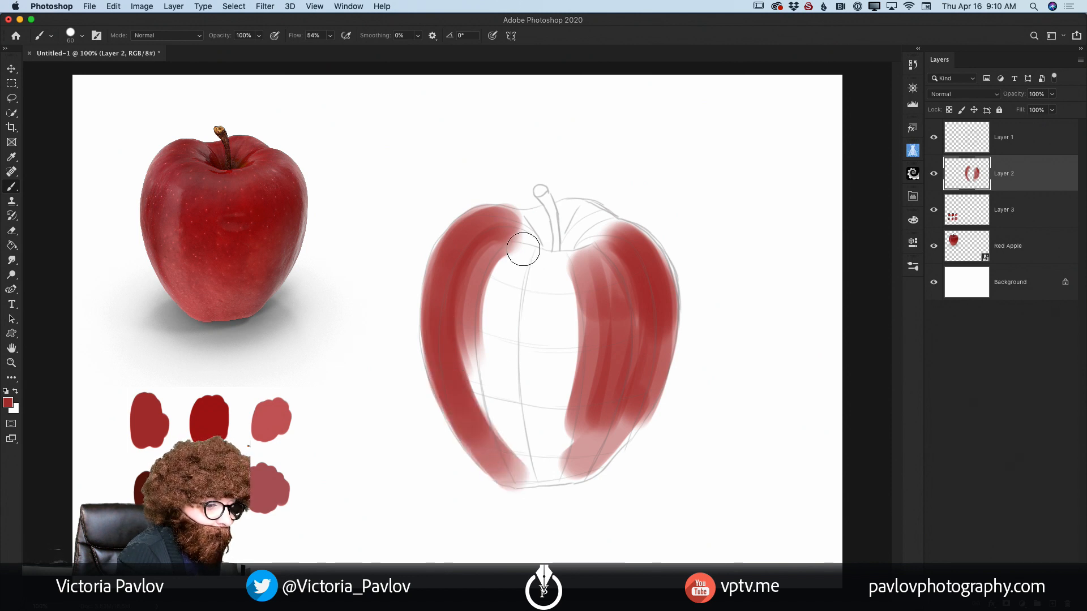
# Step: Fill the middle and base of the apple with vertical strokes of the same red, joining both painted sides
pyautogui.moveTo(517, 244); pyautogui.dragTo(494, 399)
pyautogui.moveTo(491, 265)
pyautogui.mouseDown()
pyautogui.moveTo(468, 316)
pyautogui.moveTo(513, 436)
pyautogui.mouseUp()
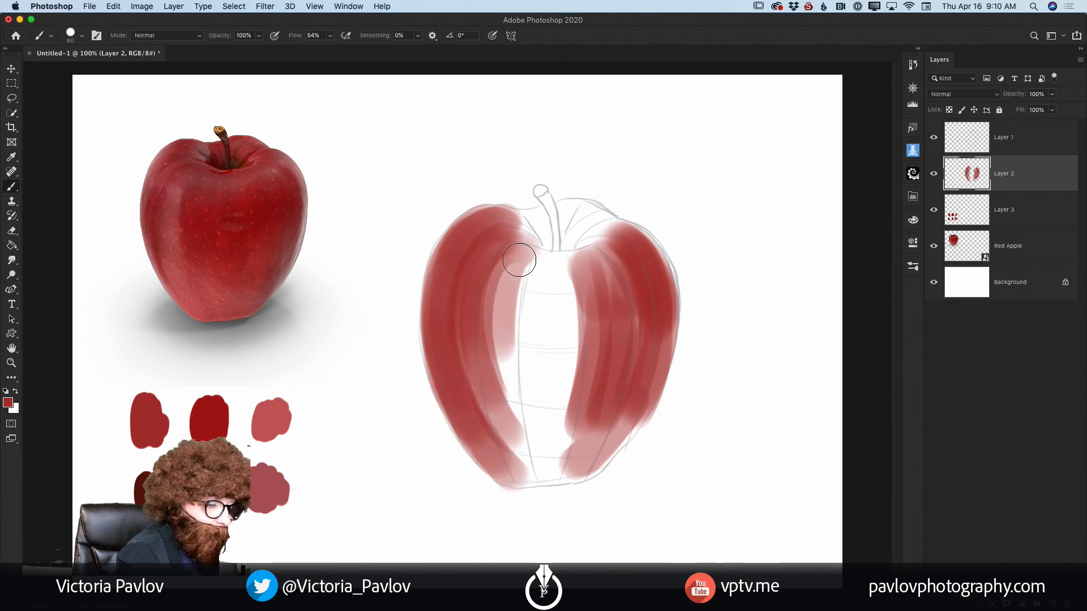
pyautogui.moveTo(519, 255)
pyautogui.mouseDown()
pyautogui.moveTo(519, 297)
pyautogui.moveTo(527, 270)
pyautogui.moveTo(551, 304)
pyautogui.moveTo(546, 266)
pyautogui.moveTo(565, 319)
pyautogui.moveTo(563, 271)
pyautogui.moveTo(570, 317)
pyautogui.mouseUp()
pyautogui.moveTo(560, 258)
pyautogui.mouseDown()
pyautogui.moveTo(566, 306)
pyautogui.moveTo(528, 436)
pyautogui.mouseUp()
pyautogui.moveTo(518, 258); pyautogui.dragTo(524, 423)
pyautogui.moveTo(508, 278); pyautogui.dragTo(519, 423)
pyautogui.moveTo(548, 296); pyautogui.dragTo(557, 459)
pyautogui.moveTo(566, 308)
pyautogui.mouseDown()
pyautogui.moveTo(563, 425)
pyautogui.moveTo(540, 463)
pyautogui.moveTo(526, 456)
pyautogui.moveTo(559, 460)
pyautogui.moveTo(516, 473)
pyautogui.mouseUp()
pyautogui.moveTo(503, 417)
pyautogui.mouseDown()
pyautogui.moveTo(546, 461)
pyautogui.moveTo(568, 434)
pyautogui.moveTo(568, 466)
pyautogui.moveTo(526, 467)
pyautogui.moveTo(594, 465)
pyautogui.mouseUp()
pyautogui.moveTo(574, 351); pyautogui.dragTo(572, 447)
pyautogui.moveTo(571, 447)
pyautogui.mouseDown()
pyautogui.moveTo(597, 360)
pyautogui.moveTo(587, 455)
pyautogui.mouseUp()
pyautogui.moveTo(586, 455)
pyautogui.mouseDown()
pyautogui.moveTo(613, 405)
pyautogui.moveTo(586, 464)
pyautogui.mouseUp()
pyautogui.moveTo(586, 464); pyautogui.dragTo(644, 385)
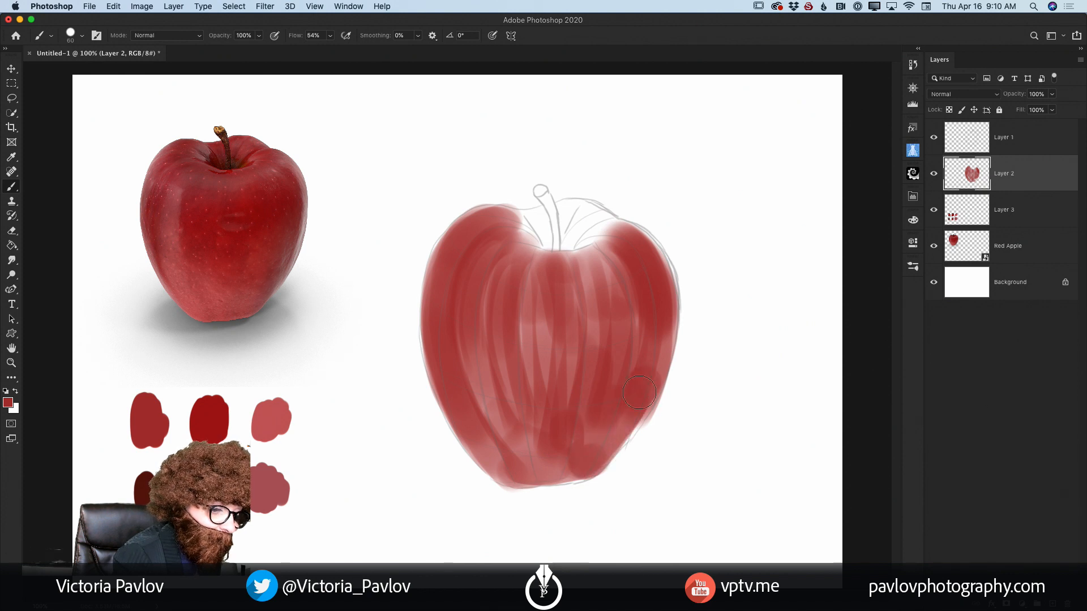
pyautogui.moveTo(598, 251)
pyautogui.mouseDown()
pyautogui.moveTo(635, 370)
pyautogui.moveTo(633, 276)
pyautogui.moveTo(648, 355)
pyautogui.moveTo(657, 325)
pyautogui.moveTo(647, 263)
pyautogui.moveTo(624, 402)
pyautogui.moveTo(595, 283)
pyautogui.moveTo(609, 294)
pyautogui.moveTo(603, 316)
pyautogui.moveTo(574, 347)
pyautogui.moveTo(540, 300)
pyautogui.moveTo(517, 405)
pyautogui.moveTo(507, 271)
pyautogui.moveTo(507, 435)
pyautogui.moveTo(472, 382)
pyautogui.moveTo(507, 425)
pyautogui.moveTo(537, 440)
pyautogui.moveTo(504, 443)
pyautogui.moveTo(501, 462)
pyautogui.moveTo(552, 466)
pyautogui.moveTo(529, 442)
pyautogui.mouseUp()
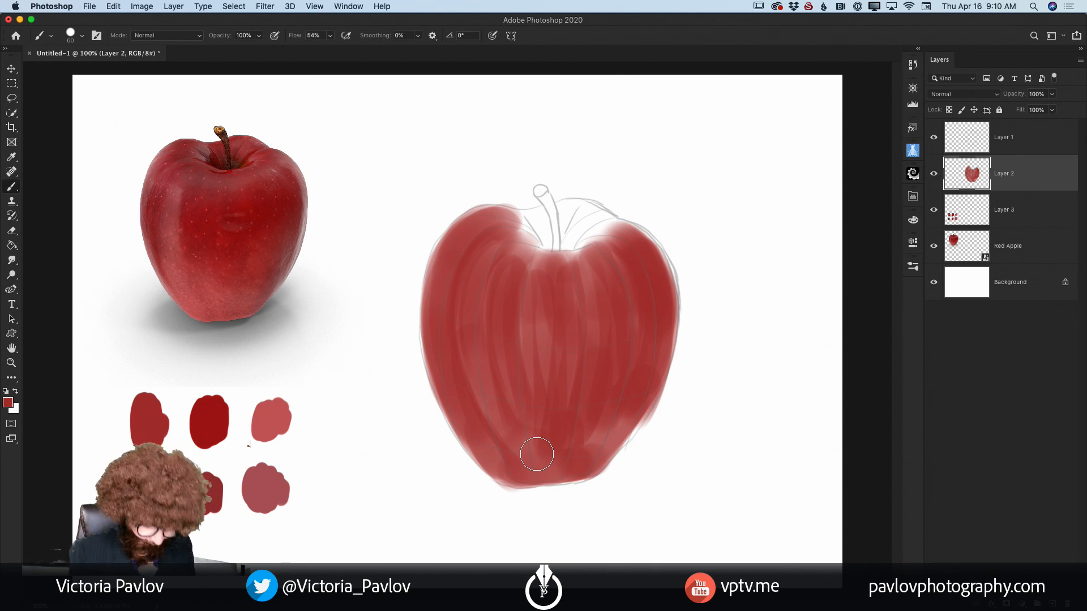
# Step: Paint the apple's top hollow around the stem and its edges with a smaller brush, and check the coverage without the sketch layer
pyautogui.press('[')
pyautogui.press('[')
pyautogui.press('[')
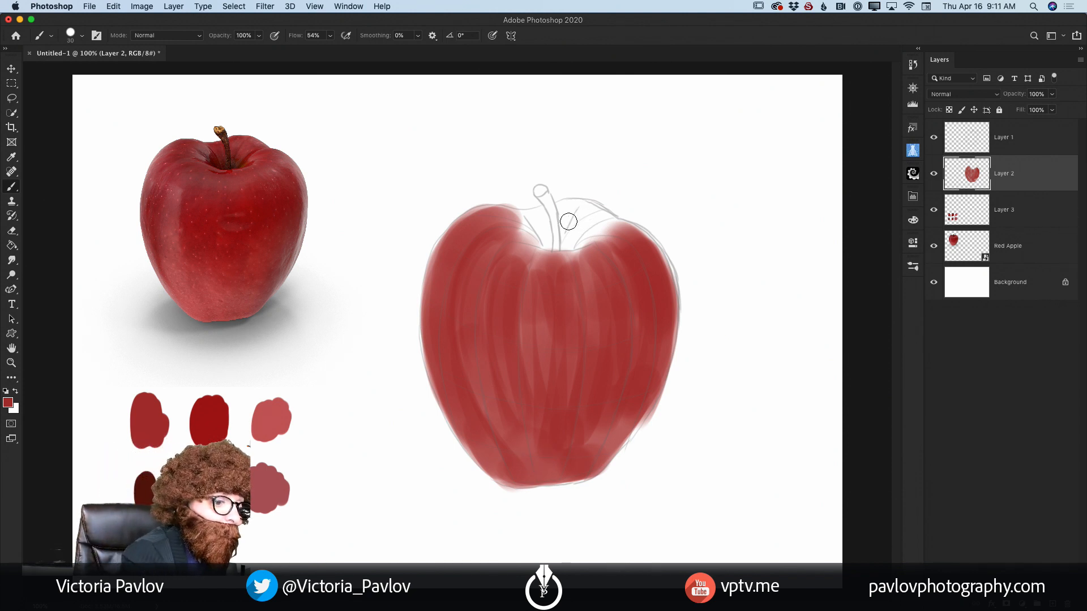
pyautogui.moveTo(567, 221)
pyautogui.mouseDown()
pyautogui.moveTo(605, 225)
pyautogui.moveTo(579, 239)
pyautogui.moveTo(566, 230)
pyautogui.moveTo(563, 244)
pyautogui.moveTo(601, 223)
pyautogui.moveTo(611, 230)
pyautogui.moveTo(537, 217)
pyautogui.moveTo(540, 228)
pyautogui.moveTo(524, 232)
pyautogui.moveTo(546, 241)
pyautogui.moveTo(487, 215)
pyautogui.moveTo(532, 239)
pyautogui.moveTo(552, 228)
pyautogui.moveTo(538, 215)
pyautogui.moveTo(479, 232)
pyautogui.moveTo(531, 246)
pyautogui.moveTo(544, 228)
pyautogui.moveTo(564, 241)
pyautogui.moveTo(522, 214)
pyautogui.moveTo(540, 241)
pyautogui.moveTo(519, 227)
pyautogui.moveTo(532, 234)
pyautogui.moveTo(491, 237)
pyautogui.moveTo(529, 222)
pyautogui.moveTo(460, 273)
pyautogui.moveTo(562, 252)
pyautogui.moveTo(593, 220)
pyautogui.moveTo(570, 220)
pyautogui.moveTo(565, 240)
pyautogui.moveTo(609, 231)
pyautogui.moveTo(597, 218)
pyautogui.moveTo(611, 222)
pyautogui.moveTo(587, 238)
pyautogui.moveTo(634, 229)
pyautogui.moveTo(654, 256)
pyautogui.moveTo(646, 241)
pyautogui.moveTo(659, 363)
pyautogui.moveTo(663, 299)
pyautogui.moveTo(620, 433)
pyautogui.moveTo(647, 379)
pyautogui.moveTo(580, 474)
pyautogui.mouseUp()
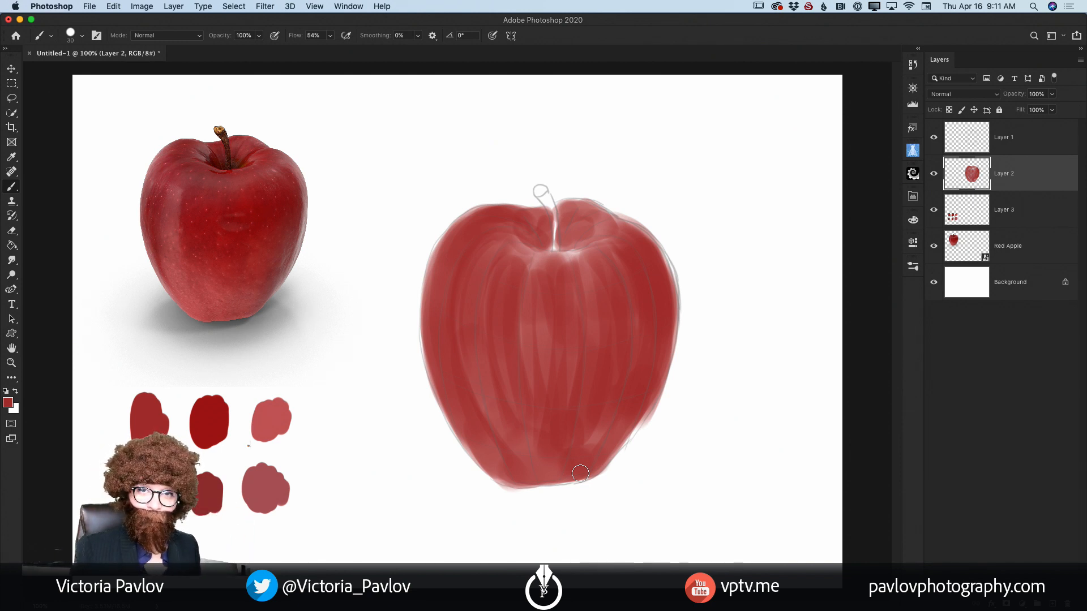
pyautogui.click(933, 138)
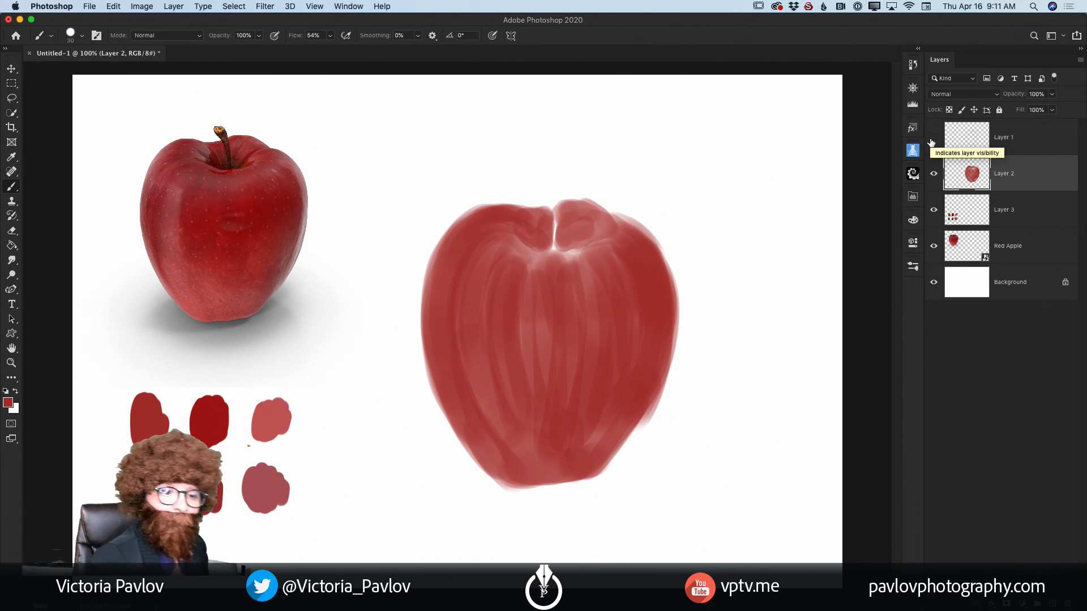
pyautogui.click(934, 138)
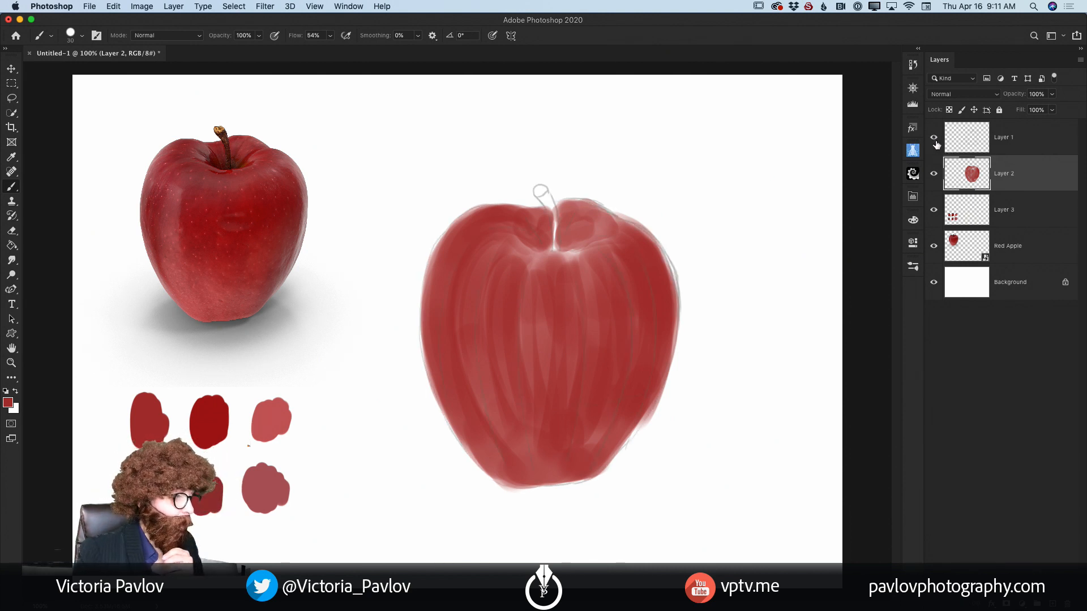
# Step: Sample the deeper red of the middle swatch in the top row and paint it over the apple's right front with a larger brush
pyautogui.press('i')
pyautogui.click(220, 418)
pyautogui.press('b')
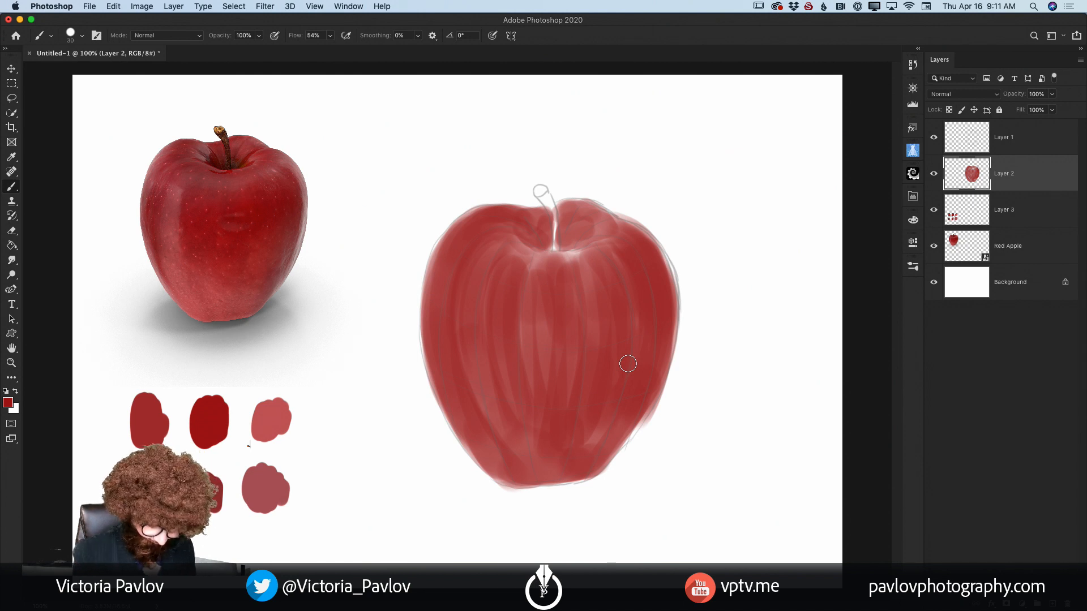
pyautogui.press(']')
pyautogui.press(']')
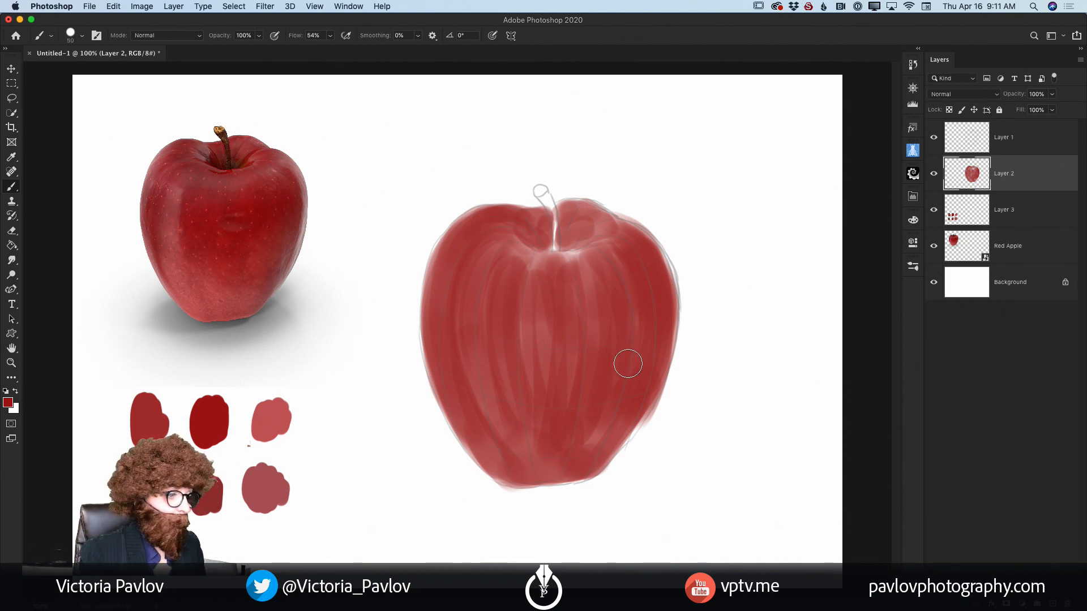
pyautogui.moveTo(620, 272)
pyautogui.mouseDown()
pyautogui.moveTo(634, 346)
pyautogui.moveTo(619, 274)
pyautogui.moveTo(643, 334)
pyautogui.moveTo(630, 269)
pyautogui.moveTo(643, 321)
pyautogui.moveTo(607, 267)
pyautogui.moveTo(616, 360)
pyautogui.moveTo(634, 296)
pyautogui.moveTo(641, 304)
pyautogui.moveTo(630, 358)
pyautogui.moveTo(634, 284)
pyautogui.moveTo(595, 271)
pyautogui.moveTo(600, 257)
pyautogui.moveTo(635, 319)
pyautogui.moveTo(611, 281)
pyautogui.moveTo(605, 321)
pyautogui.moveTo(594, 311)
pyautogui.moveTo(622, 372)
pyautogui.moveTo(611, 417)
pyautogui.moveTo(630, 380)
pyautogui.moveTo(595, 436)
pyautogui.mouseUp()
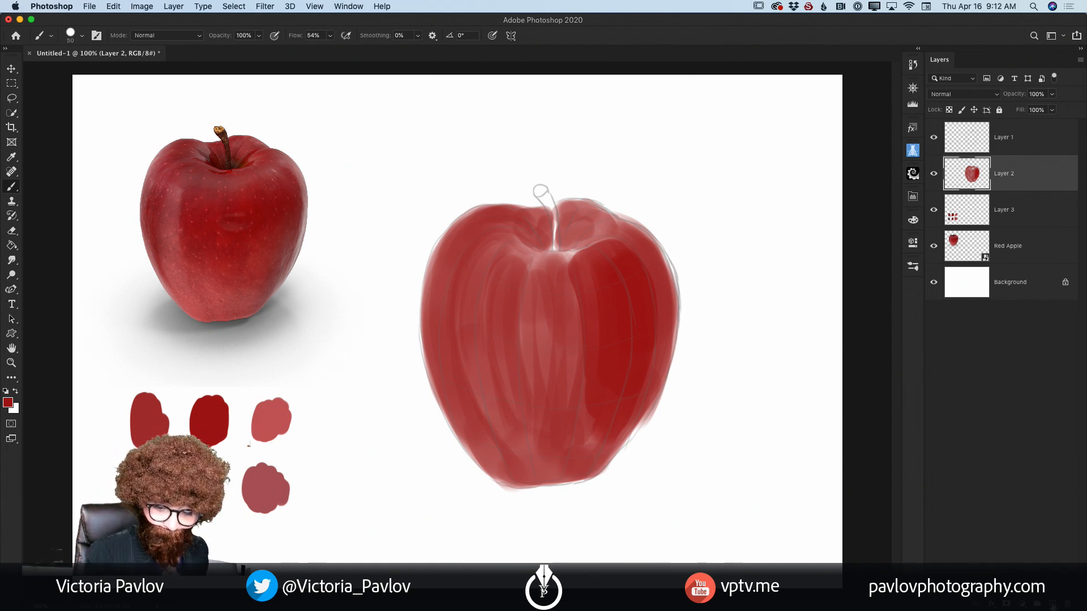
# Step: Add a new layer above Layer 2 and draw light-direction arrows across the photo apple and toward the painted apple's upper right side
pyautogui.press('super+alt+shift+n')
pyautogui.press('[')
pyautogui.press('[')
pyautogui.press('[')
pyautogui.press('[')
pyautogui.press('[')
pyautogui.press('[')
pyautogui.press('[')
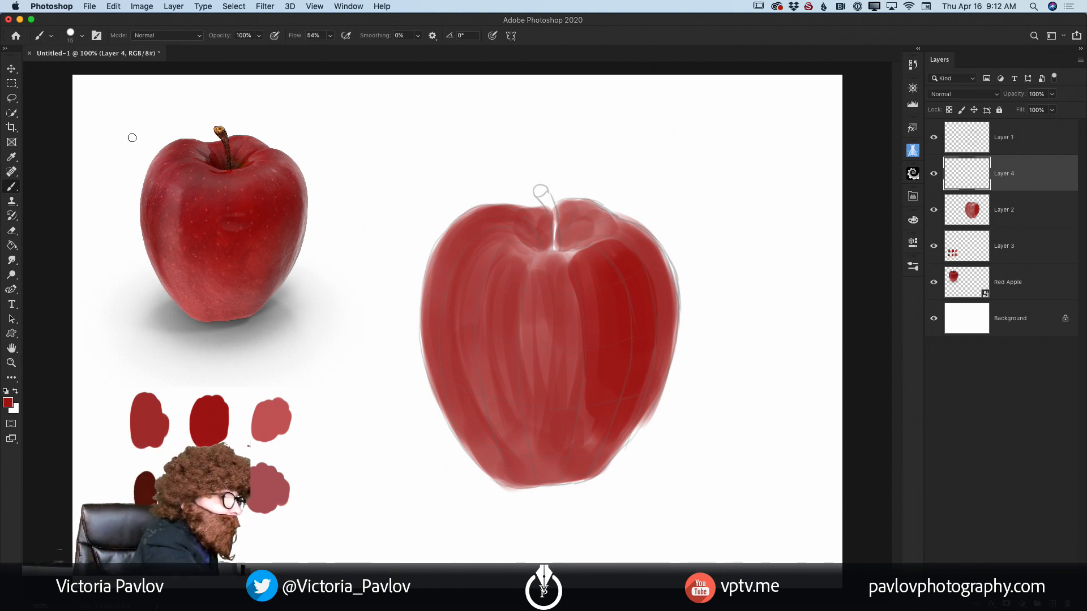
pyautogui.moveTo(101, 113)
pyautogui.mouseDown()
pyautogui.moveTo(352, 286)
pyautogui.moveTo(323, 293)
pyautogui.mouseUp()
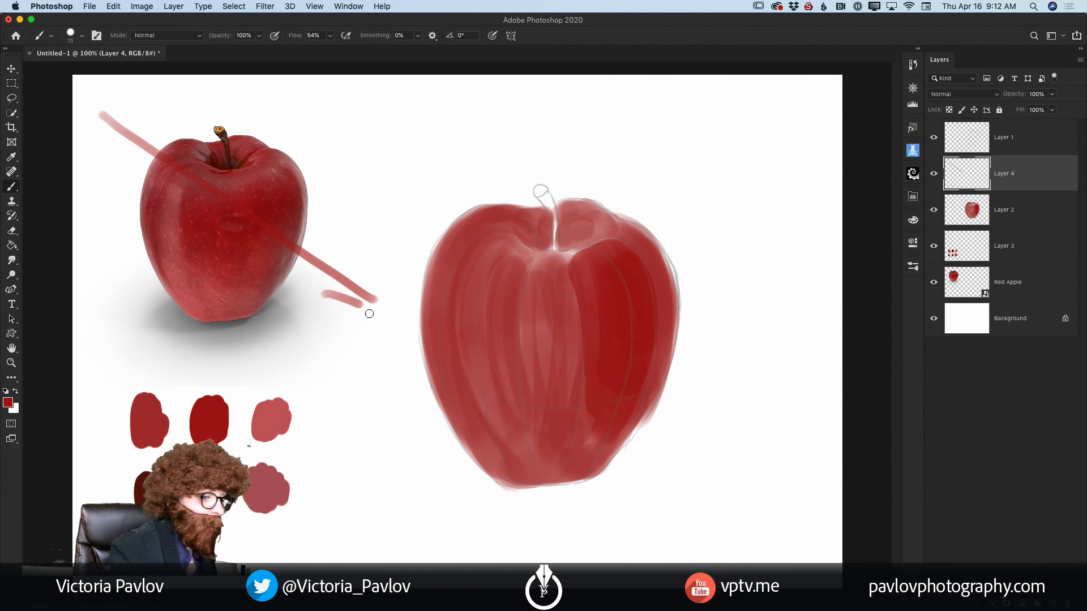
pyautogui.moveTo(346, 240); pyautogui.dragTo(379, 309)
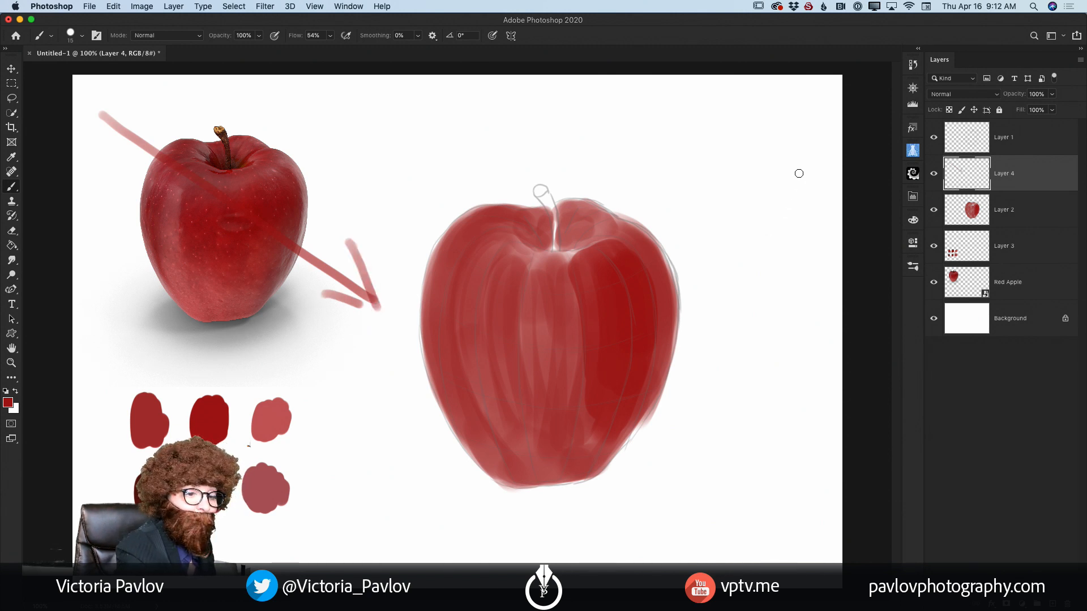
pyautogui.moveTo(811, 146); pyautogui.dragTo(702, 270)
pyautogui.moveTo(728, 218)
pyautogui.mouseDown()
pyautogui.moveTo(735, 256)
pyautogui.moveTo(696, 285)
pyautogui.mouseUp()
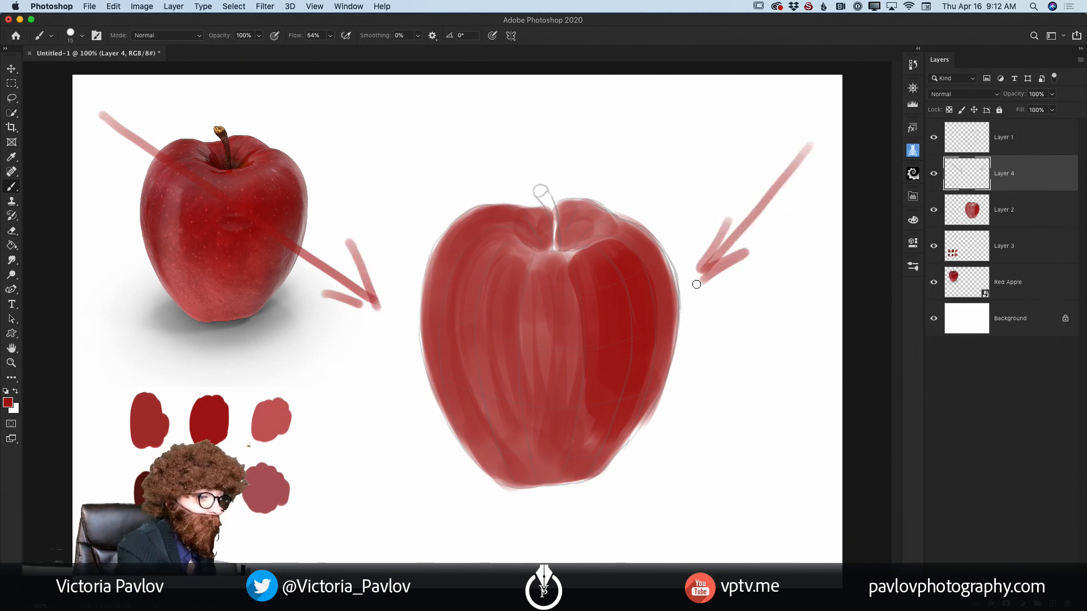
# Step: Circle the photo apple's right, left and lower left areas, mark its lower right, and draw an arrow toward its upper right side
pyautogui.moveTo(311, 160)
pyautogui.mouseDown()
pyautogui.moveTo(288, 269)
pyautogui.moveTo(341, 218)
pyautogui.moveTo(295, 143)
pyautogui.moveTo(287, 267)
pyautogui.moveTo(329, 168)
pyautogui.moveTo(267, 212)
pyautogui.moveTo(338, 202)
pyautogui.mouseUp()
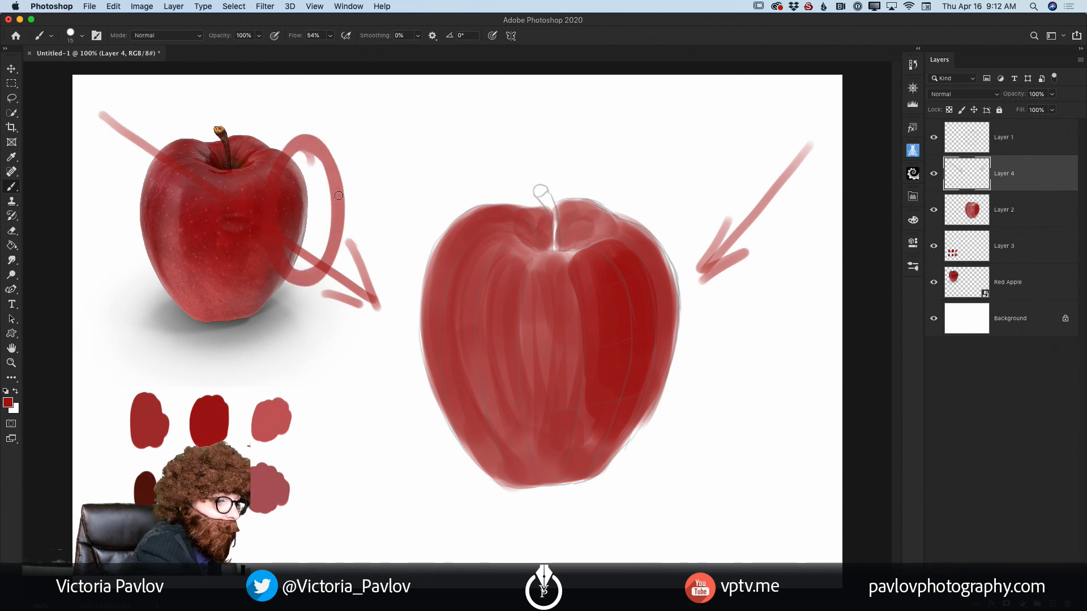
pyautogui.moveTo(119, 233)
pyautogui.mouseDown()
pyautogui.moveTo(162, 137)
pyautogui.moveTo(121, 257)
pyautogui.moveTo(160, 219)
pyautogui.mouseUp()
pyautogui.moveTo(170, 181)
pyautogui.mouseDown()
pyautogui.moveTo(217, 246)
pyautogui.moveTo(174, 180)
pyautogui.moveTo(180, 321)
pyautogui.moveTo(206, 202)
pyautogui.moveTo(158, 277)
pyautogui.moveTo(182, 320)
pyautogui.mouseUp()
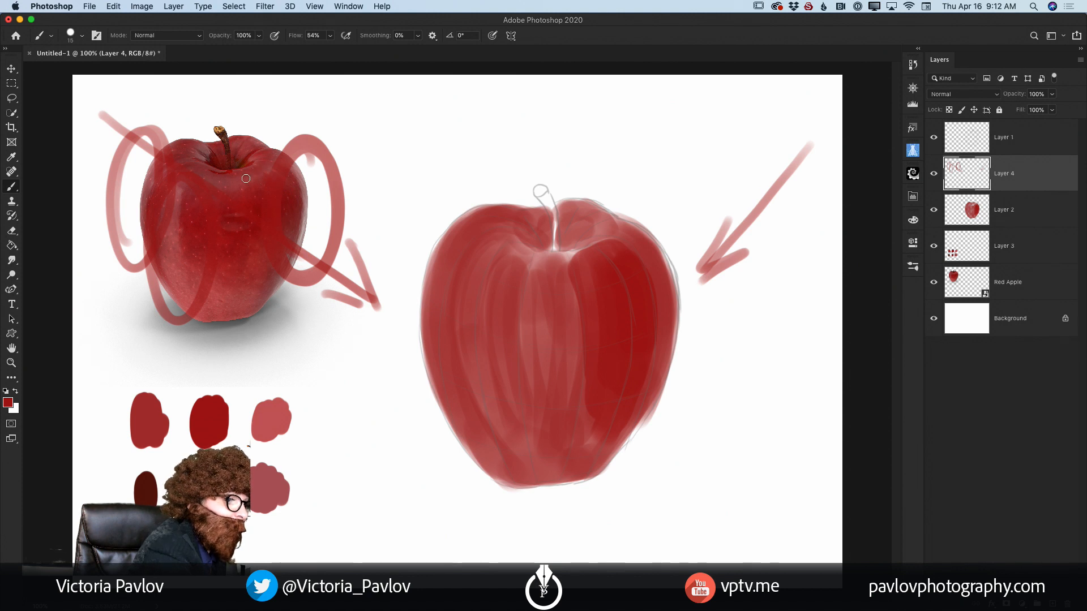
pyautogui.moveTo(256, 198); pyautogui.dragTo(267, 357)
pyautogui.moveTo(256, 237); pyautogui.dragTo(295, 304)
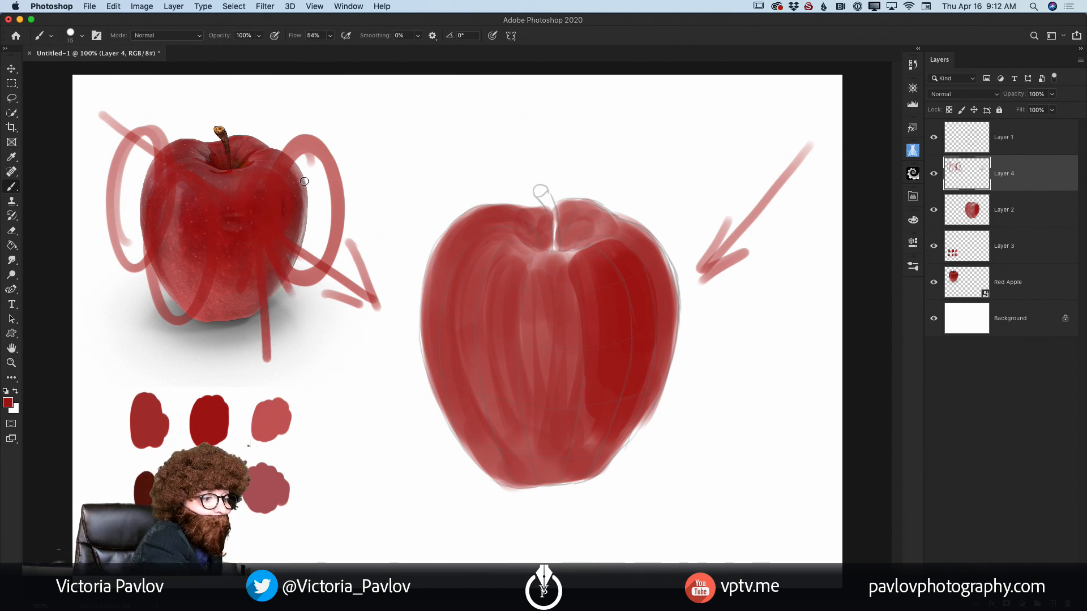
pyautogui.moveTo(304, 181)
pyautogui.mouseDown()
pyautogui.moveTo(401, 109)
pyautogui.moveTo(312, 179)
pyautogui.mouseUp()
pyautogui.moveTo(405, 100); pyautogui.dragTo(313, 179)
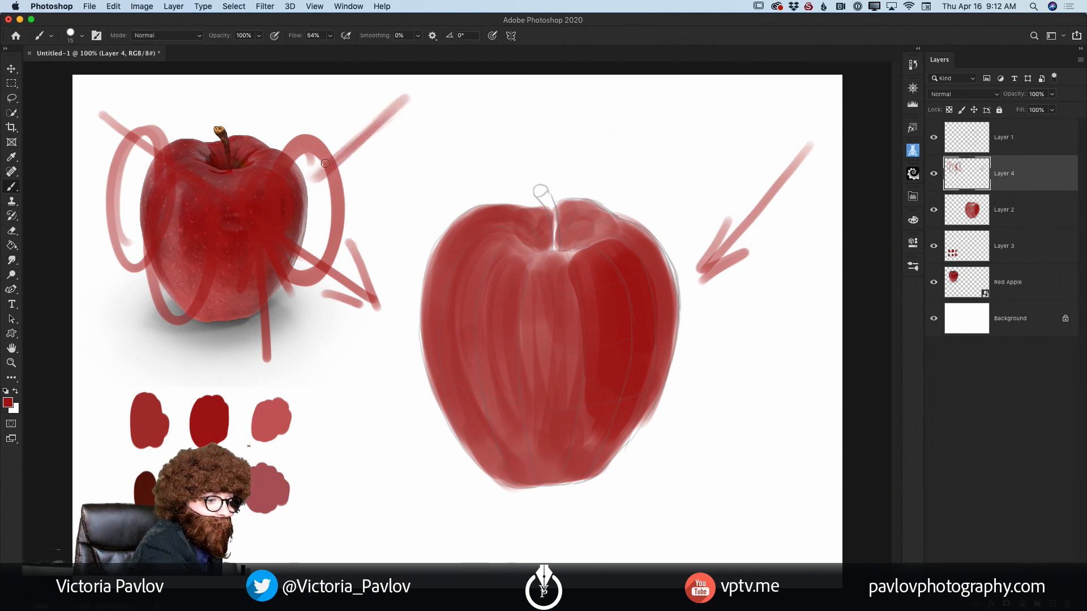
pyautogui.moveTo(341, 136)
pyautogui.mouseDown()
pyautogui.moveTo(309, 185)
pyautogui.moveTo(356, 173)
pyautogui.mouseUp()
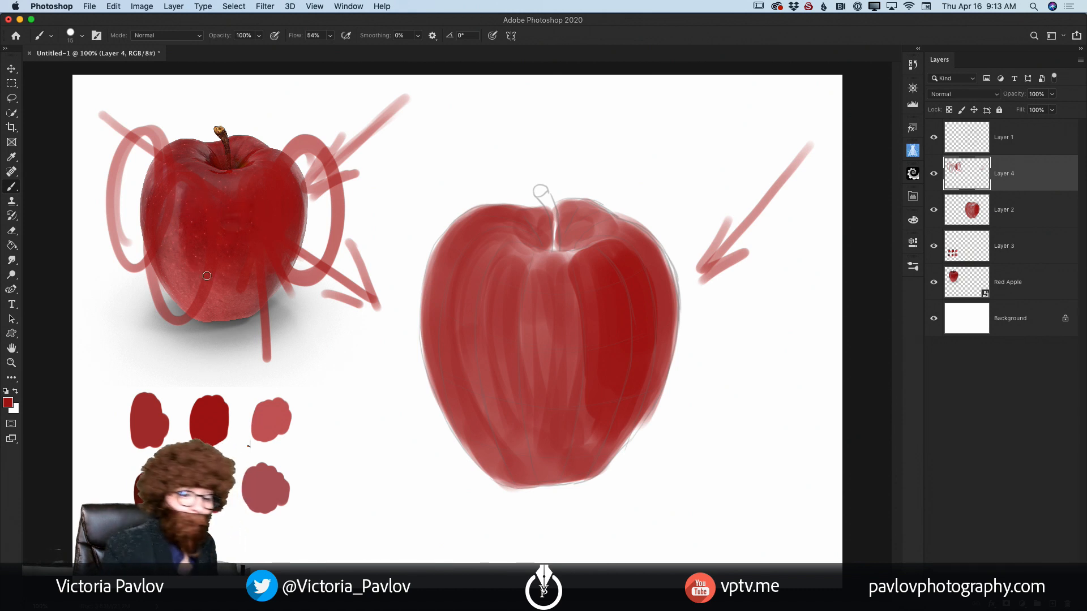
# Step: Hide the annotation layer and paint the deeper red over the apple's centre and upper lobes on Layer 2 with a 40 px brush
pyautogui.click(934, 177)
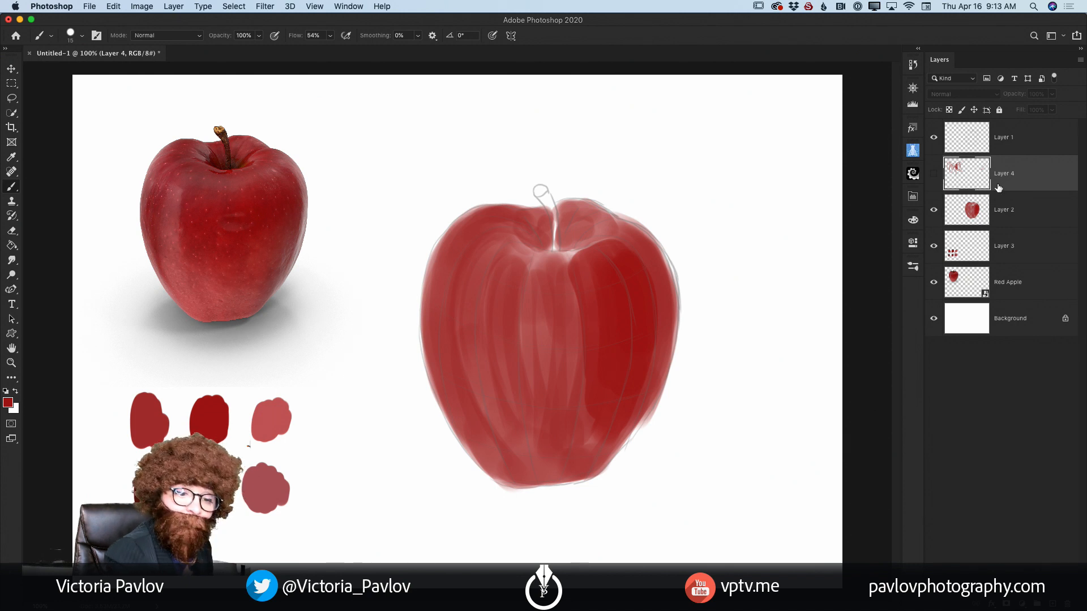
pyautogui.click(1013, 215)
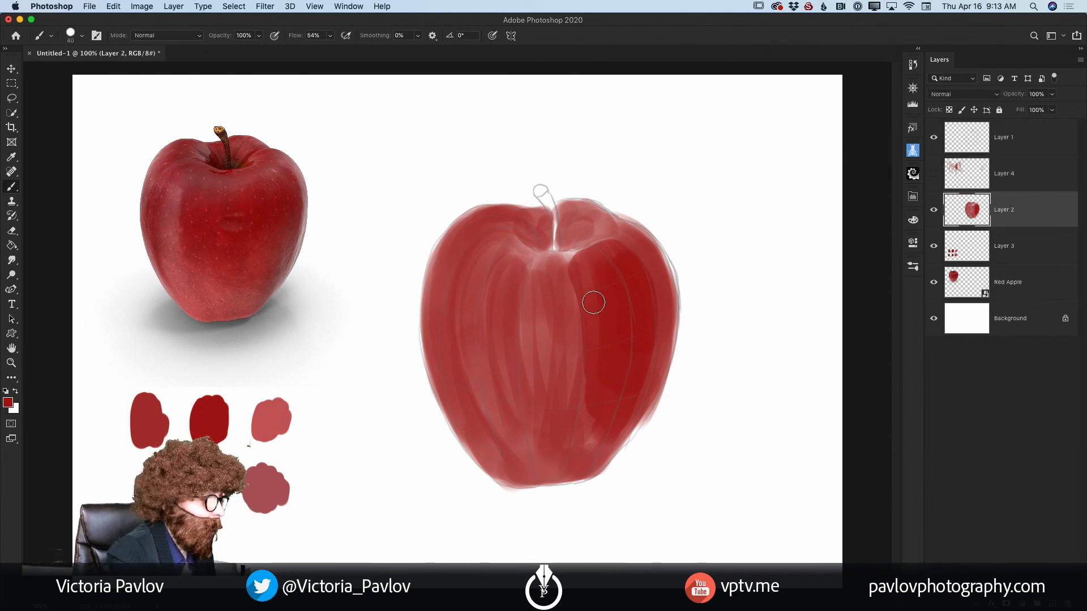
pyautogui.press(']')
pyautogui.moveTo(527, 324)
pyautogui.mouseDown()
pyautogui.moveTo(507, 306)
pyautogui.moveTo(512, 351)
pyautogui.moveTo(522, 295)
pyautogui.moveTo(530, 334)
pyautogui.moveTo(541, 310)
pyautogui.moveTo(555, 351)
pyautogui.moveTo(572, 327)
pyautogui.moveTo(568, 267)
pyautogui.moveTo(574, 345)
pyautogui.moveTo(562, 302)
pyautogui.moveTo(556, 348)
pyautogui.moveTo(540, 308)
pyautogui.moveTo(524, 339)
pyautogui.moveTo(519, 292)
pyautogui.moveTo(502, 306)
pyautogui.moveTo(499, 347)
pyautogui.moveTo(535, 366)
pyautogui.moveTo(556, 297)
pyautogui.moveTo(573, 362)
pyautogui.moveTo(577, 320)
pyautogui.moveTo(563, 389)
pyautogui.mouseUp()
pyautogui.moveTo(493, 223); pyautogui.dragTo(465, 252)
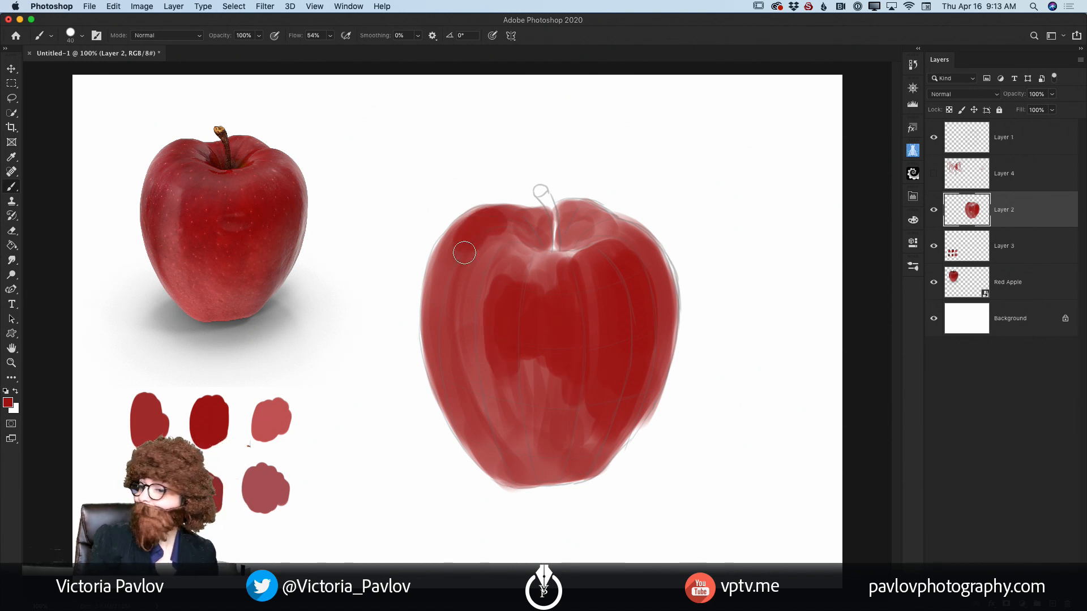
pyautogui.moveTo(464, 253)
pyautogui.mouseDown()
pyautogui.moveTo(554, 242)
pyautogui.moveTo(515, 228)
pyautogui.moveTo(498, 239)
pyautogui.moveTo(485, 223)
pyautogui.moveTo(510, 216)
pyautogui.moveTo(490, 234)
pyautogui.mouseUp()
pyautogui.moveTo(588, 218)
pyautogui.mouseDown()
pyautogui.moveTo(563, 209)
pyautogui.moveTo(606, 224)
pyautogui.moveTo(546, 232)
pyautogui.mouseUp()
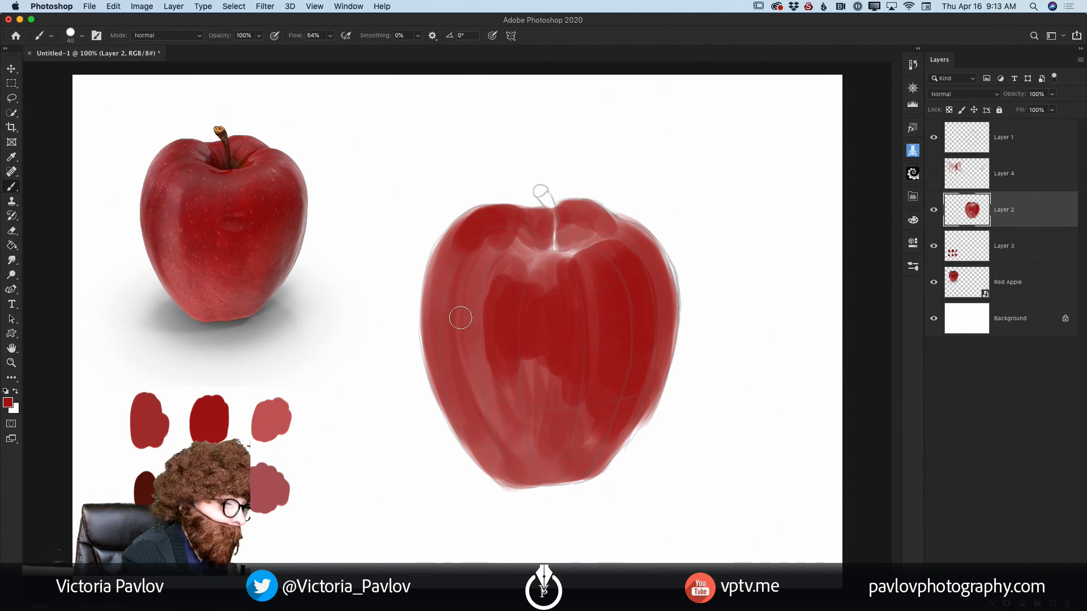
# Step: Extend the deeper red down the apple's left side, across its upper front and along its lower right side
pyautogui.moveTo(456, 315)
pyautogui.mouseDown()
pyautogui.moveTo(437, 315)
pyautogui.moveTo(433, 340)
pyautogui.moveTo(433, 325)
pyautogui.moveTo(460, 412)
pyautogui.moveTo(457, 402)
pyautogui.mouseUp()
pyautogui.moveTo(448, 315); pyautogui.dragTo(493, 415)
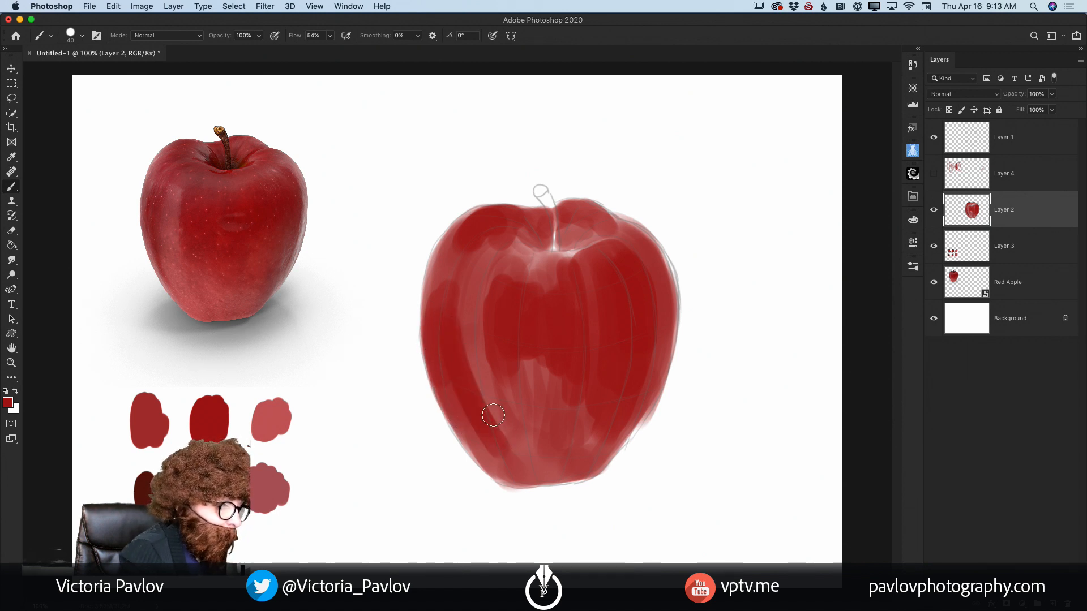
pyautogui.moveTo(477, 228)
pyautogui.mouseDown()
pyautogui.moveTo(473, 262)
pyautogui.moveTo(491, 265)
pyautogui.moveTo(484, 292)
pyautogui.moveTo(493, 271)
pyautogui.moveTo(486, 285)
pyautogui.moveTo(529, 271)
pyautogui.moveTo(524, 257)
pyautogui.moveTo(579, 265)
pyautogui.moveTo(537, 272)
pyautogui.moveTo(545, 295)
pyautogui.moveTo(560, 267)
pyautogui.moveTo(552, 344)
pyautogui.moveTo(520, 335)
pyautogui.moveTo(572, 404)
pyautogui.moveTo(609, 370)
pyautogui.moveTo(595, 425)
pyautogui.moveTo(617, 402)
pyautogui.moveTo(595, 446)
pyautogui.mouseUp()
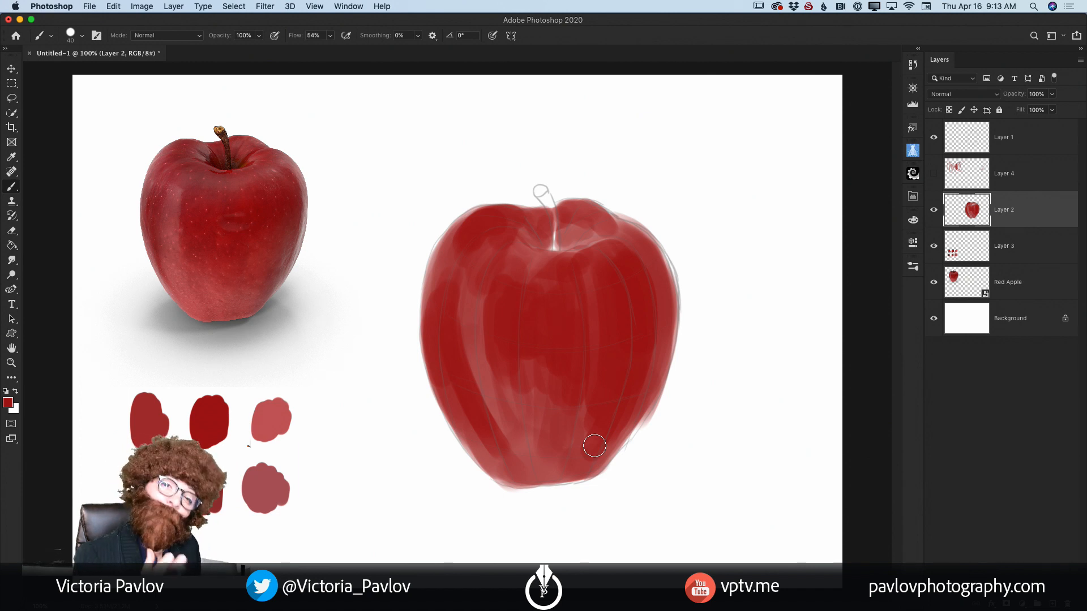
pyautogui.moveTo(631, 342)
pyautogui.mouseDown()
pyautogui.moveTo(609, 433)
pyautogui.moveTo(650, 378)
pyautogui.moveTo(604, 448)
pyautogui.moveTo(631, 397)
pyautogui.moveTo(639, 330)
pyautogui.moveTo(624, 241)
pyautogui.moveTo(595, 243)
pyautogui.moveTo(606, 224)
pyautogui.moveTo(624, 231)
pyautogui.moveTo(590, 304)
pyautogui.mouseUp()
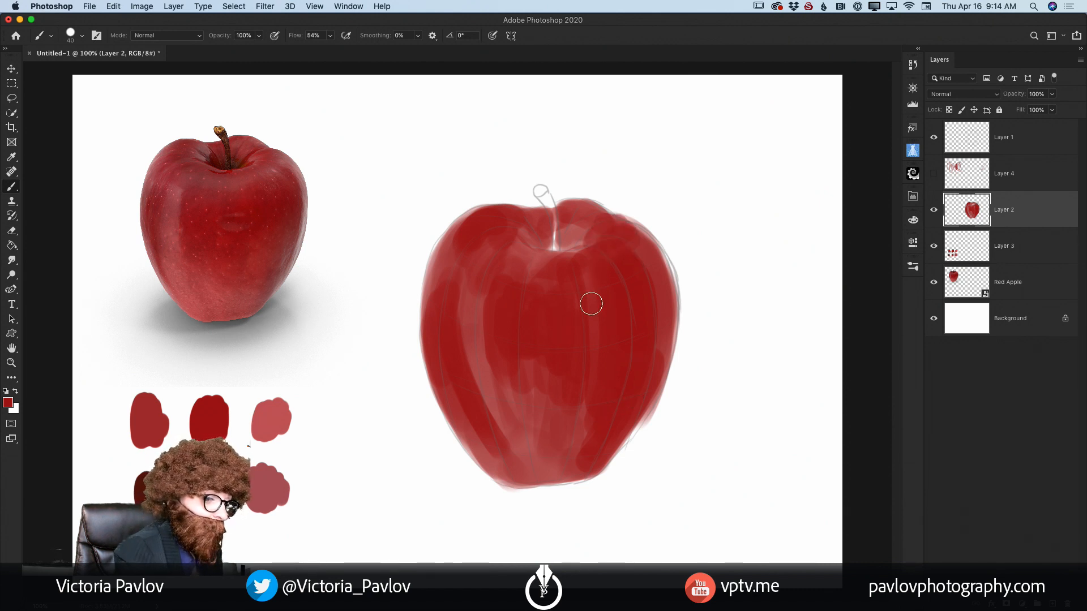
# Step: Hide the sketch layer and choose a darker shade of red as the foreground colour for the brush
pyautogui.click(934, 138)
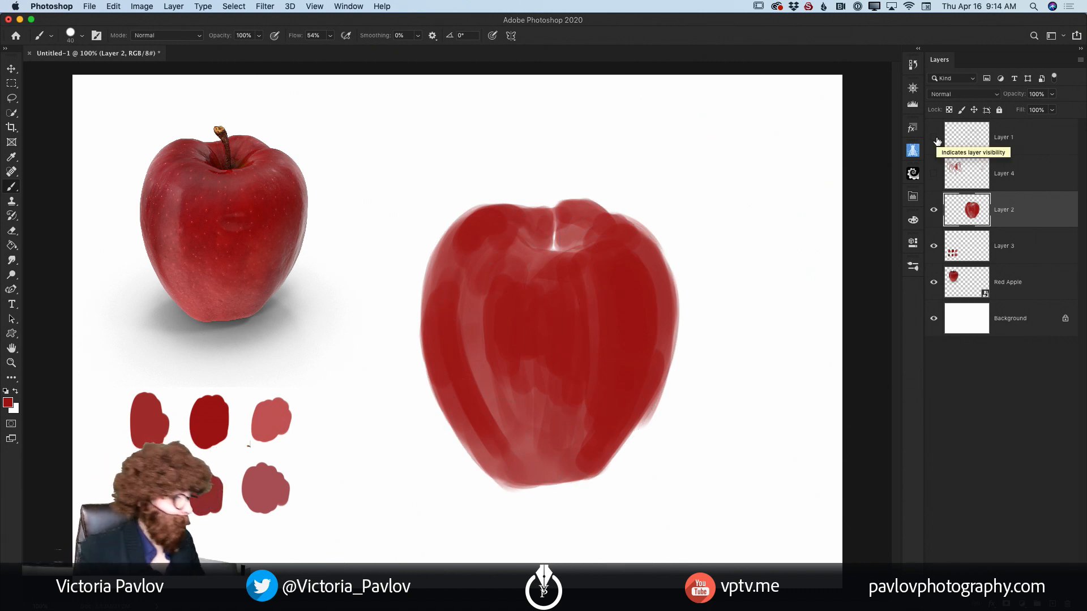
pyautogui.click(8, 402)
pyautogui.moveTo(221, 331); pyautogui.dragTo(237, 347)
pyautogui.click(367, 259)
pyautogui.press('b')
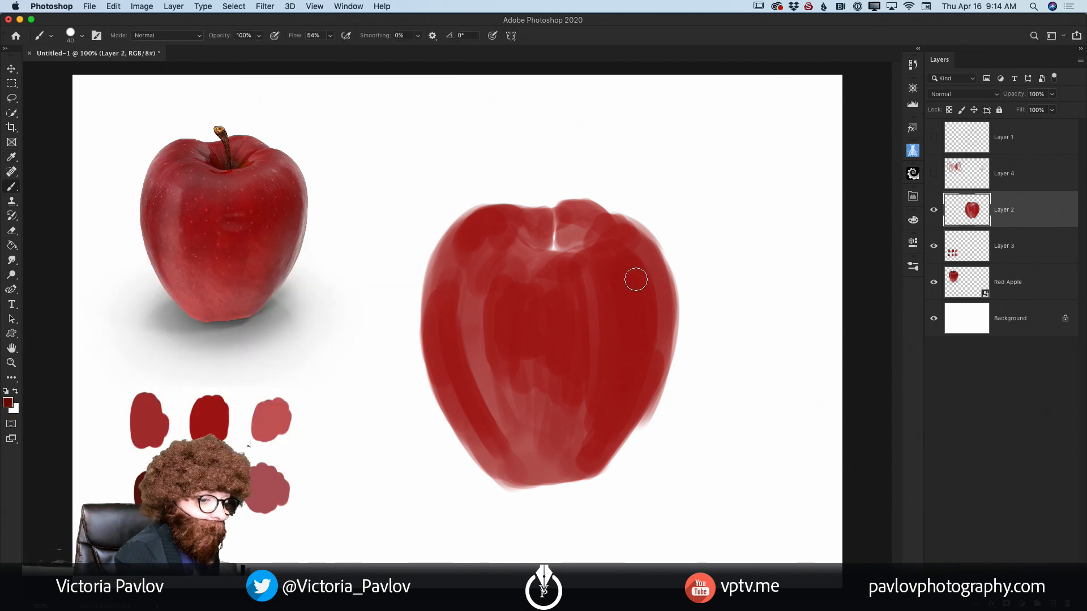
# Step: Paint the darker red shadows down the apple's right and left sides and over its centre on Layer 2 with a 40 px brush
pyautogui.moveTo(626, 274)
pyautogui.mouseDown()
pyautogui.moveTo(636, 305)
pyautogui.moveTo(634, 279)
pyautogui.moveTo(643, 292)
pyautogui.moveTo(632, 276)
pyautogui.moveTo(636, 328)
pyautogui.moveTo(617, 271)
pyautogui.moveTo(624, 318)
pyautogui.moveTo(613, 295)
pyautogui.moveTo(618, 312)
pyautogui.moveTo(634, 292)
pyautogui.moveTo(641, 342)
pyautogui.moveTo(642, 299)
pyautogui.moveTo(644, 315)
pyautogui.moveTo(616, 391)
pyautogui.mouseUp()
pyautogui.moveTo(470, 305)
pyautogui.mouseDown()
pyautogui.moveTo(442, 356)
pyautogui.moveTo(448, 338)
pyautogui.moveTo(478, 416)
pyautogui.moveTo(455, 301)
pyautogui.moveTo(484, 426)
pyautogui.moveTo(445, 319)
pyautogui.moveTo(438, 359)
pyautogui.mouseUp()
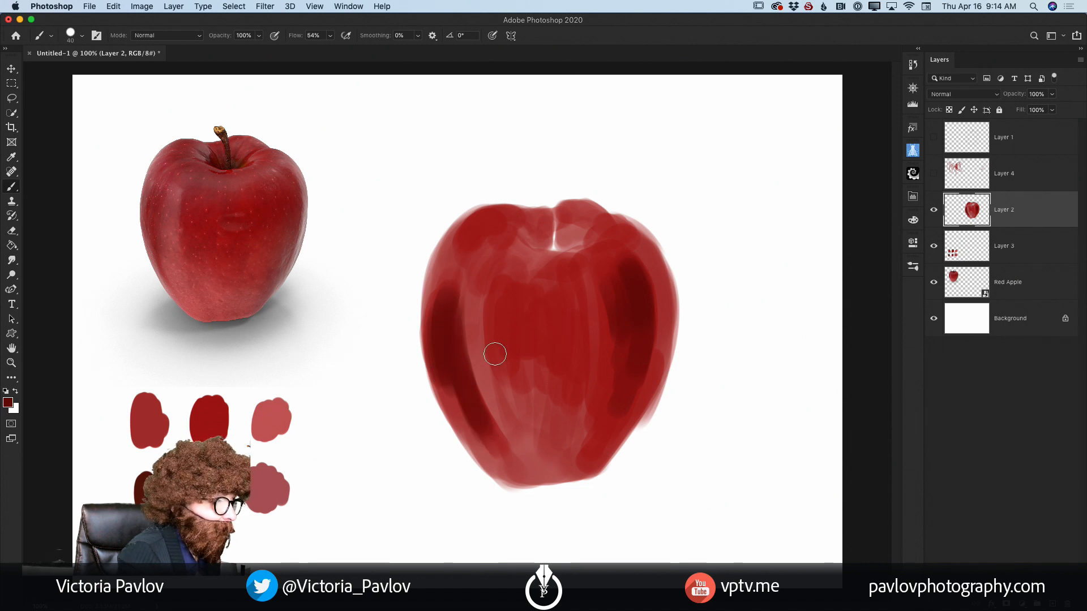
pyautogui.moveTo(522, 264)
pyautogui.mouseDown()
pyautogui.moveTo(558, 264)
pyautogui.moveTo(528, 264)
pyautogui.moveTo(537, 271)
pyautogui.moveTo(537, 257)
pyautogui.moveTo(505, 334)
pyautogui.moveTo(515, 270)
pyautogui.moveTo(506, 332)
pyautogui.moveTo(516, 299)
pyautogui.moveTo(534, 286)
pyautogui.moveTo(532, 296)
pyautogui.moveTo(555, 301)
pyautogui.moveTo(558, 270)
pyautogui.moveTo(559, 294)
pyautogui.moveTo(542, 268)
pyautogui.moveTo(525, 274)
pyautogui.moveTo(557, 282)
pyautogui.moveTo(553, 294)
pyautogui.moveTo(507, 221)
pyautogui.moveTo(523, 219)
pyautogui.moveTo(545, 233)
pyautogui.moveTo(581, 398)
pyautogui.moveTo(595, 410)
pyautogui.moveTo(583, 439)
pyautogui.moveTo(617, 383)
pyautogui.moveTo(582, 450)
pyautogui.moveTo(538, 466)
pyautogui.moveTo(595, 444)
pyautogui.moveTo(609, 418)
pyautogui.moveTo(550, 341)
pyautogui.moveTo(509, 354)
pyautogui.moveTo(515, 323)
pyautogui.moveTo(532, 348)
pyautogui.moveTo(546, 331)
pyautogui.moveTo(572, 388)
pyautogui.mouseUp()
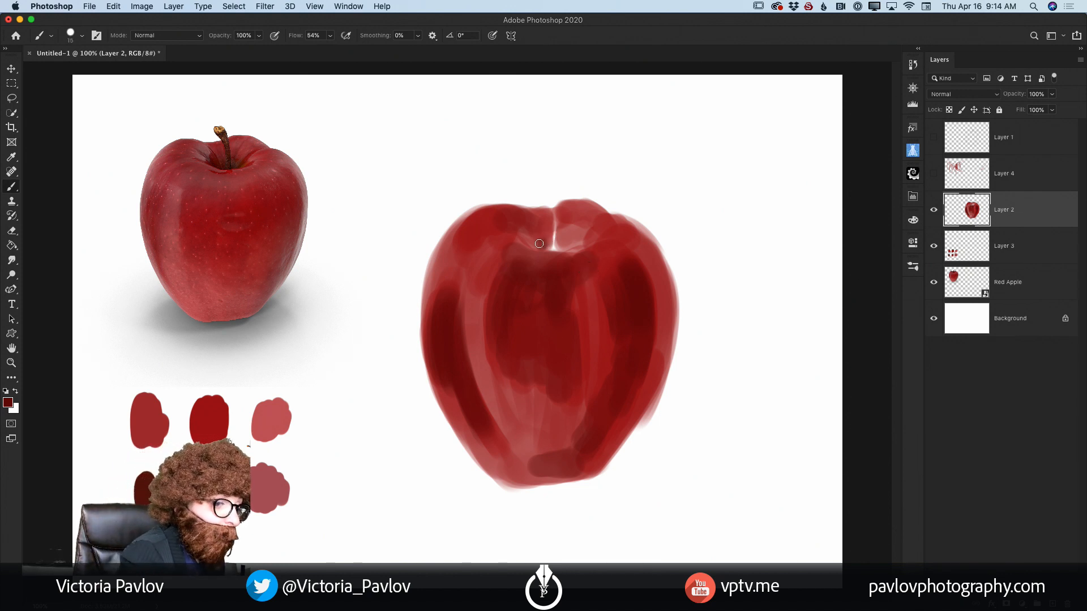
# Step: Paint dark red around the stem hollow and along the tops of both upper lobes with a 15 px brush
pyautogui.moveTo(539, 243); pyautogui.dragTo(554, 246)
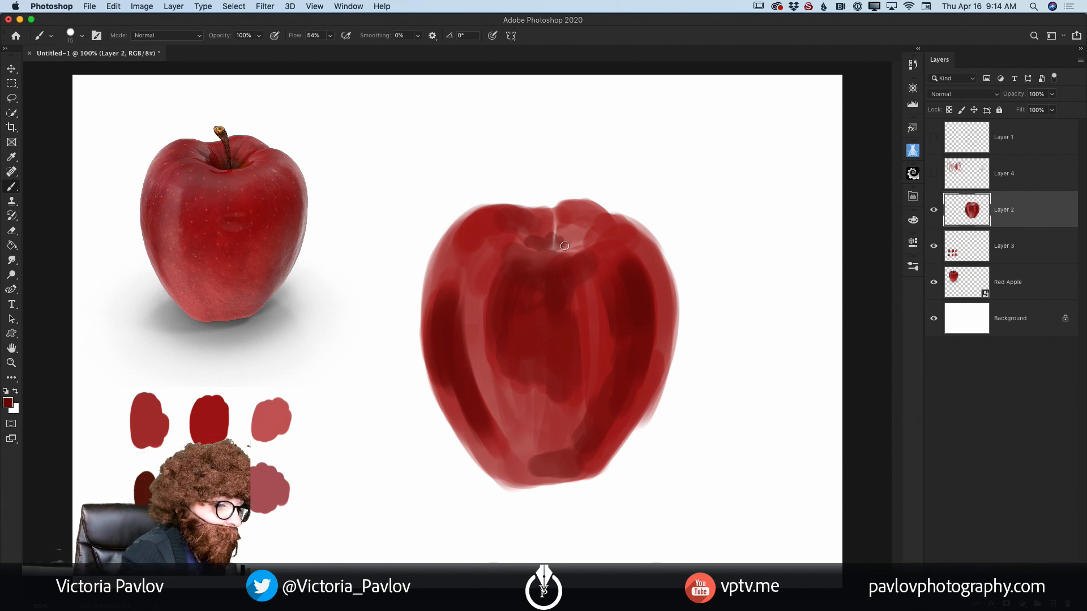
pyautogui.moveTo(532, 243); pyautogui.dragTo(564, 247)
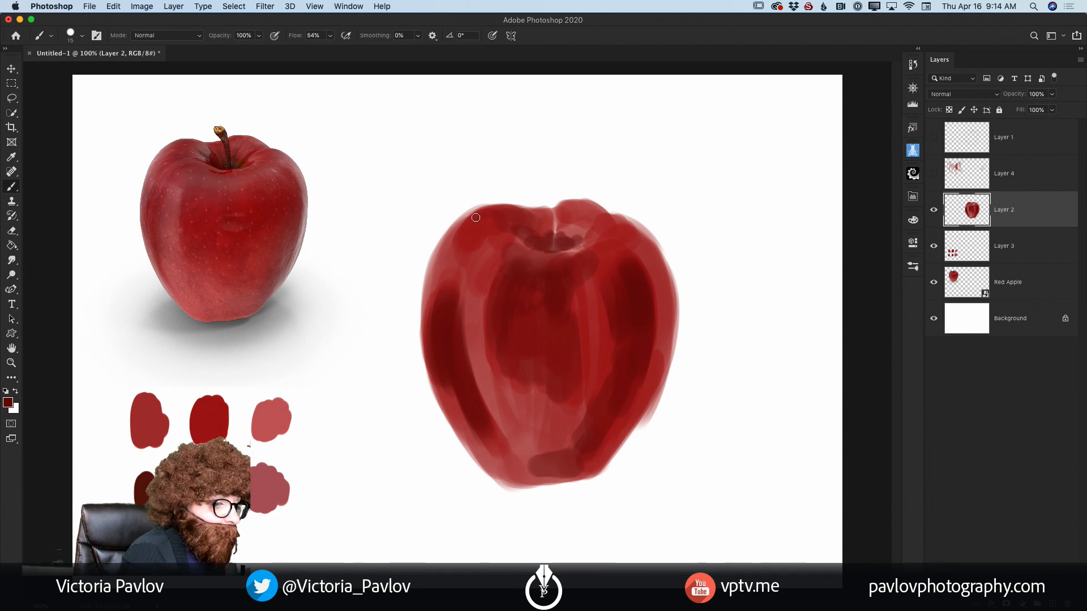
pyautogui.moveTo(490, 207)
pyautogui.mouseDown()
pyautogui.moveTo(513, 210)
pyautogui.moveTo(468, 220)
pyautogui.moveTo(495, 212)
pyautogui.mouseUp()
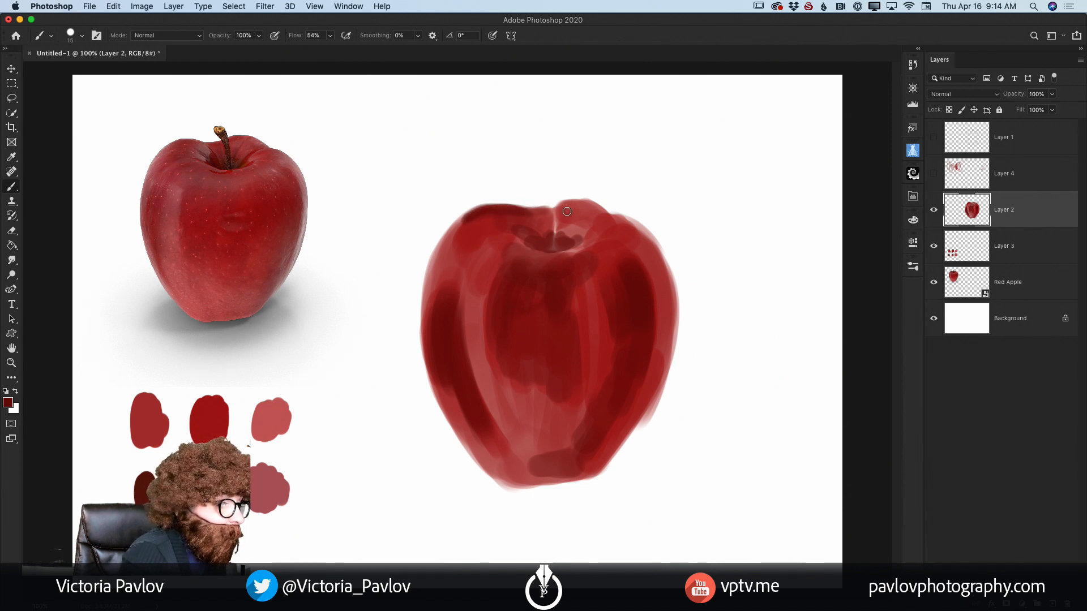
pyautogui.moveTo(558, 211)
pyautogui.mouseDown()
pyautogui.moveTo(609, 211)
pyautogui.moveTo(600, 219)
pyautogui.mouseUp()
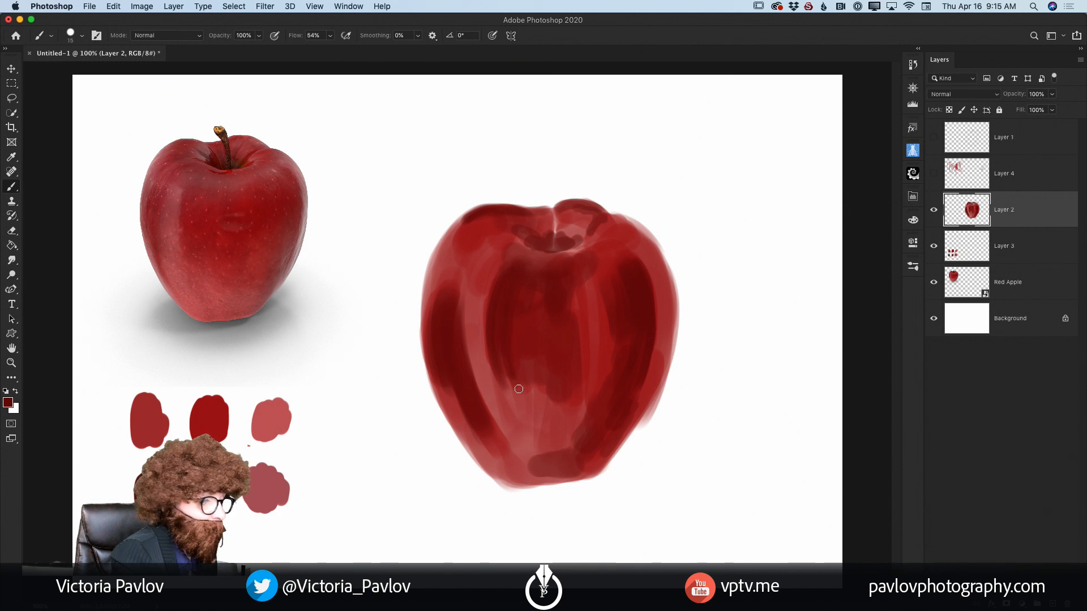
pyautogui.moveTo(525, 236); pyautogui.dragTo(516, 239)
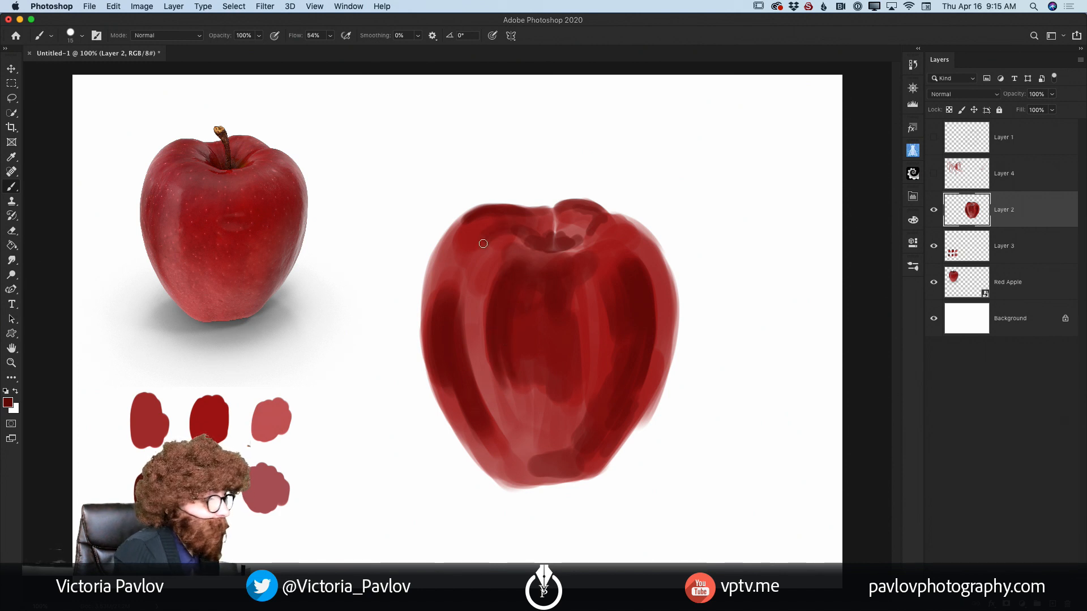
# Step: Deepen the upper left lobe and the shoulder beside the stem hollow with dark red strokes from a larger brush
pyautogui.press(']')
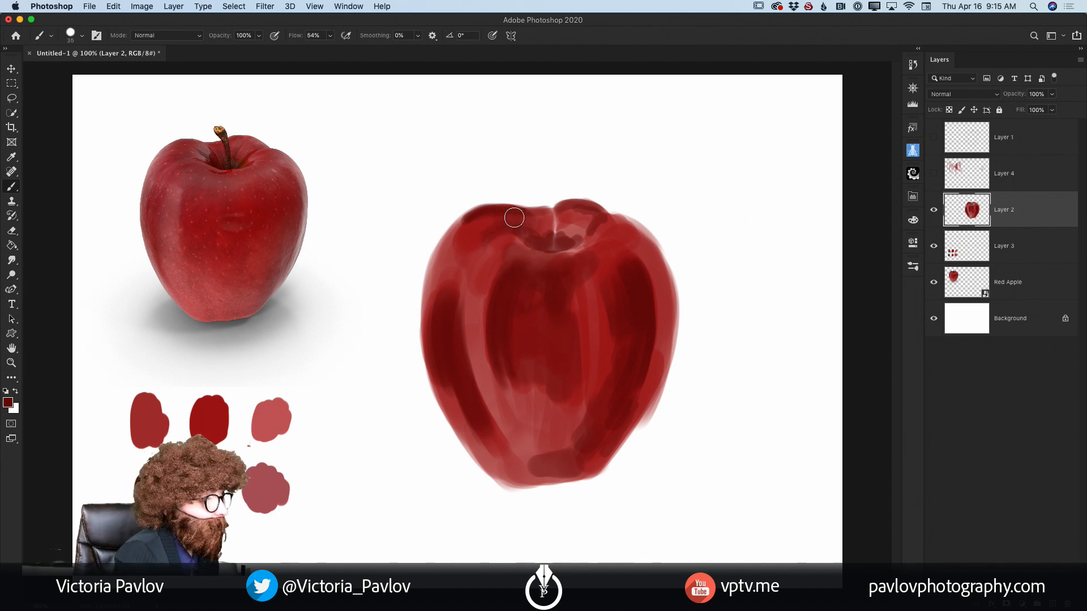
pyautogui.moveTo(514, 218); pyautogui.dragTo(483, 228)
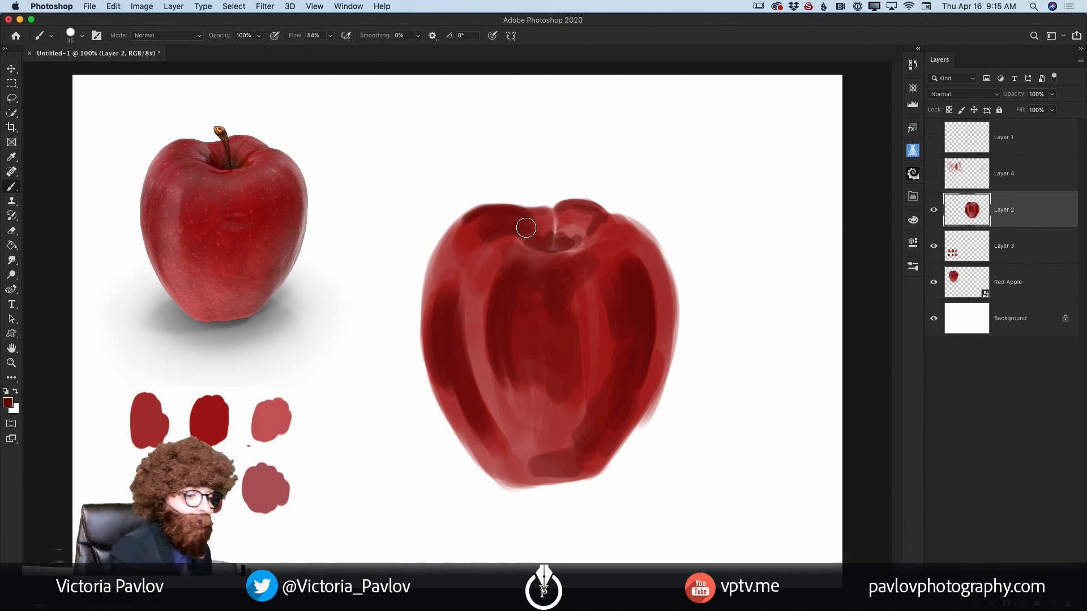
pyautogui.moveTo(516, 238); pyautogui.dragTo(476, 285)
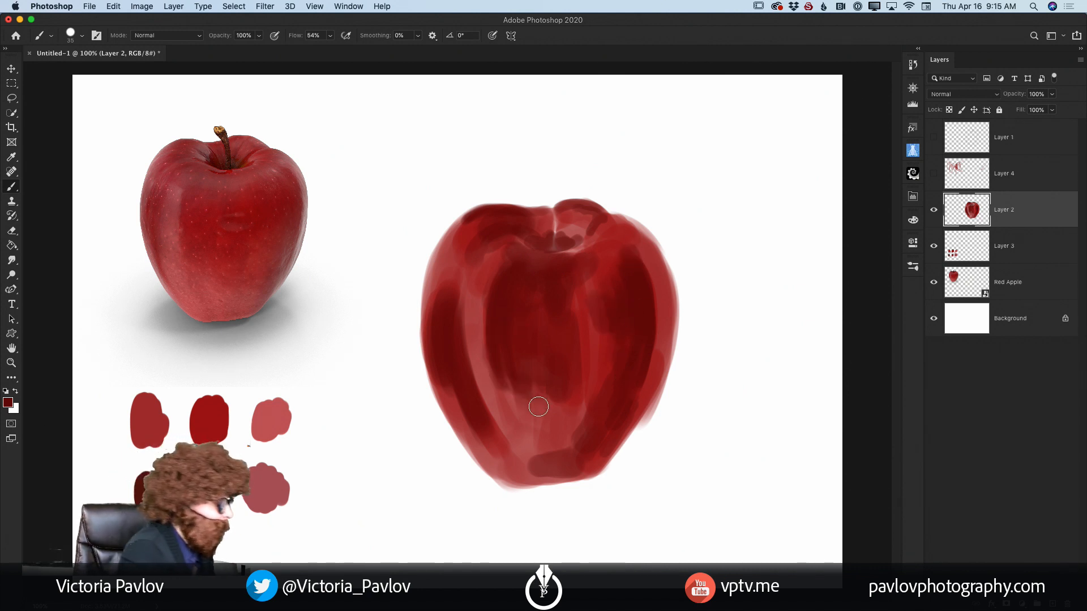
# Step: Set the foreground colour to bright red f3504c and paint a highlight band down the apple's left front toward its base
pyautogui.click(7, 402)
pyautogui.moveTo(225, 289); pyautogui.dragTo(198, 271)
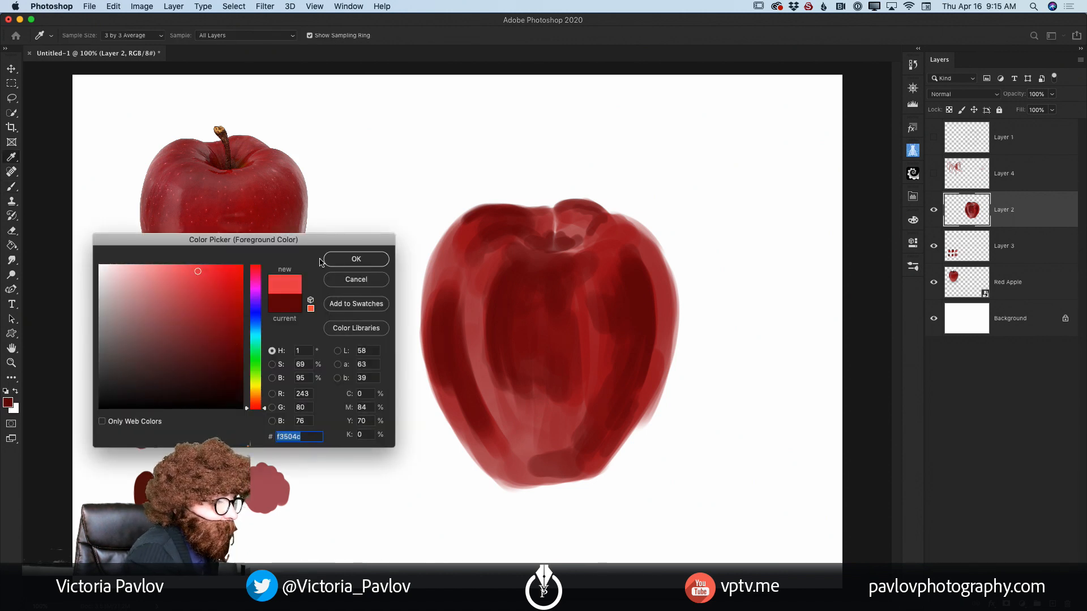
pyautogui.click(357, 259)
pyautogui.moveTo(483, 308); pyautogui.dragTo(475, 413)
pyautogui.moveTo(489, 353)
pyautogui.mouseDown()
pyautogui.moveTo(523, 442)
pyautogui.moveTo(536, 416)
pyautogui.moveTo(517, 429)
pyautogui.mouseUp()
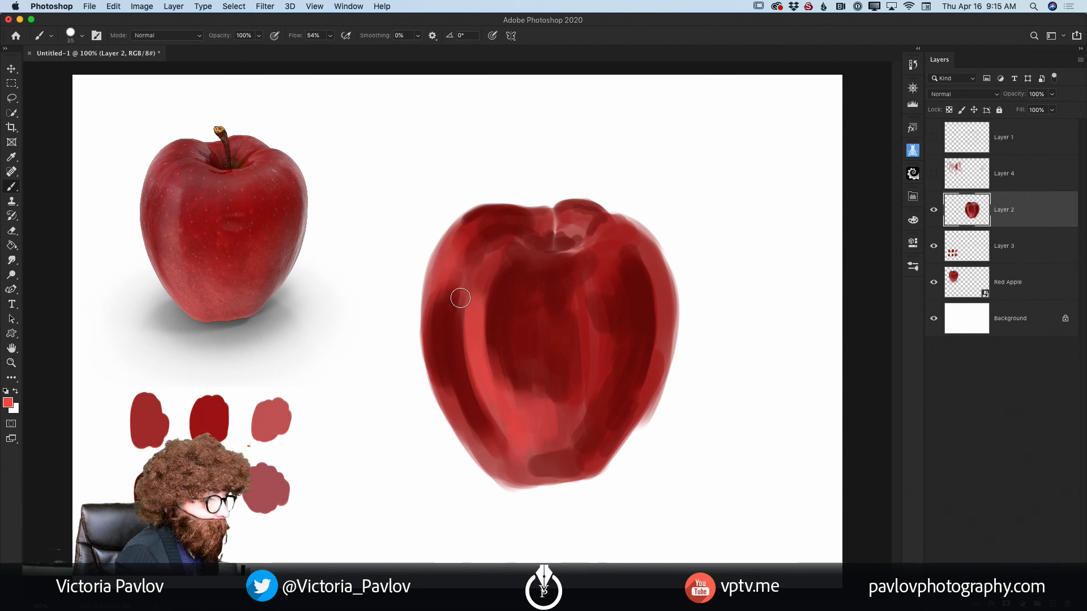
# Step: Paint bright red highlights on the upper right lobe, along the right edge and on the lower right front, reducing the brush to 20 px
pyautogui.moveTo(585, 227)
pyautogui.mouseDown()
pyautogui.moveTo(631, 243)
pyautogui.moveTo(662, 292)
pyautogui.mouseUp()
pyautogui.press('[')
pyautogui.press('[')
pyautogui.press('[')
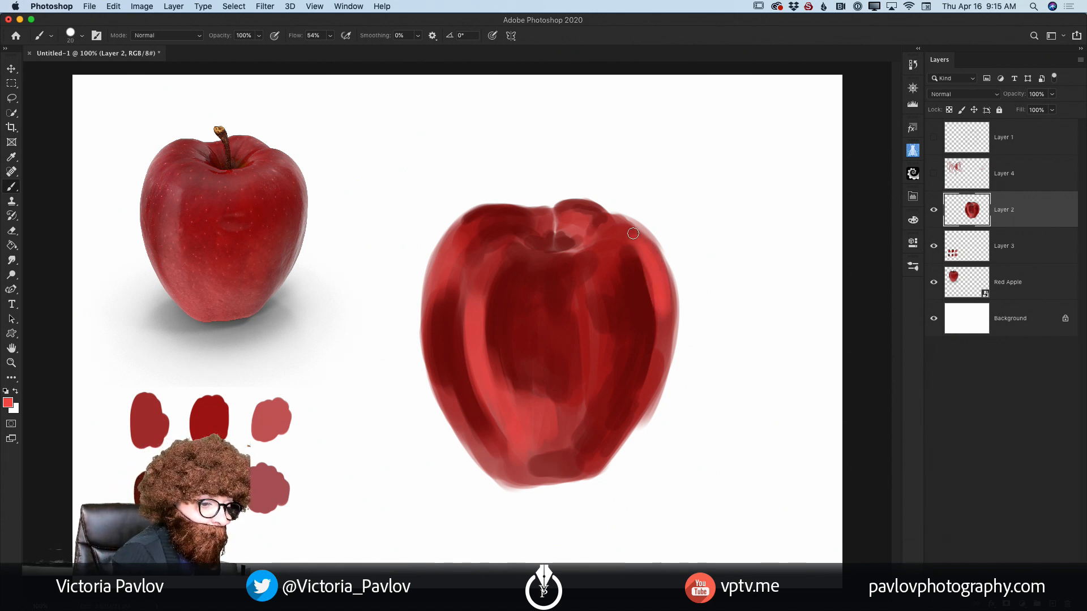
pyautogui.moveTo(633, 233); pyautogui.dragTo(661, 304)
pyautogui.moveTo(601, 361); pyautogui.dragTo(588, 383)
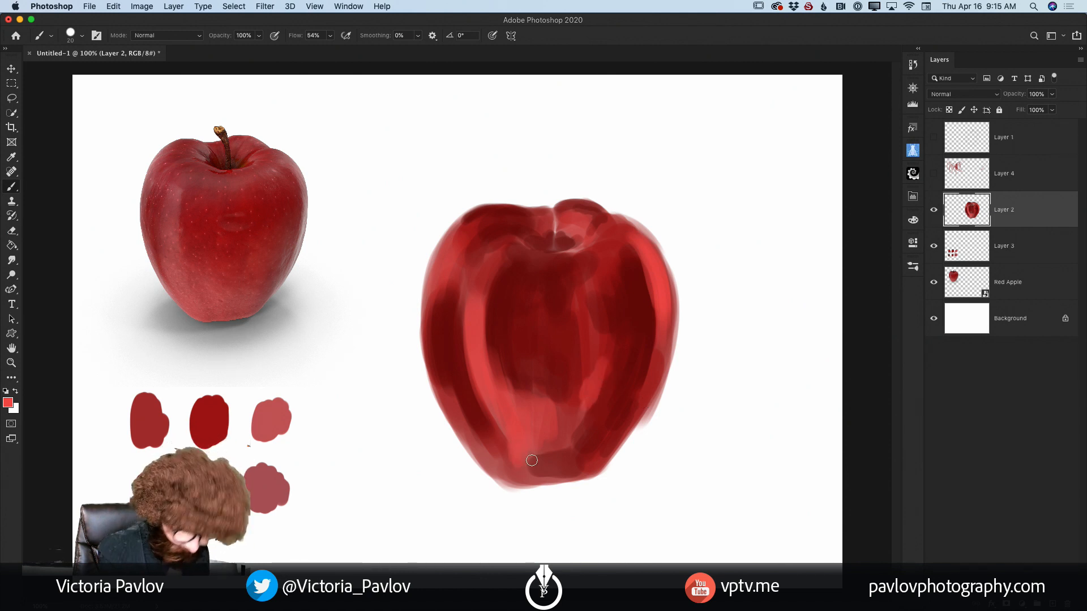
# Step: Enlarge the brush to 40 px and fill the apple's lower front with the bright red
pyautogui.press(']')
pyautogui.press(']')
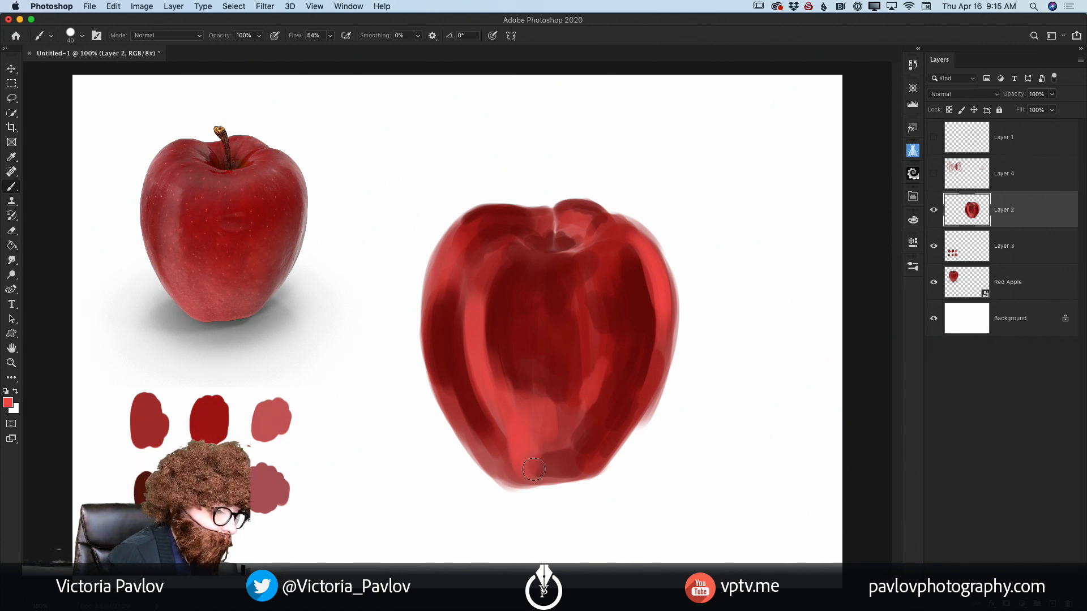
pyautogui.moveTo(533, 469); pyautogui.dragTo(525, 418)
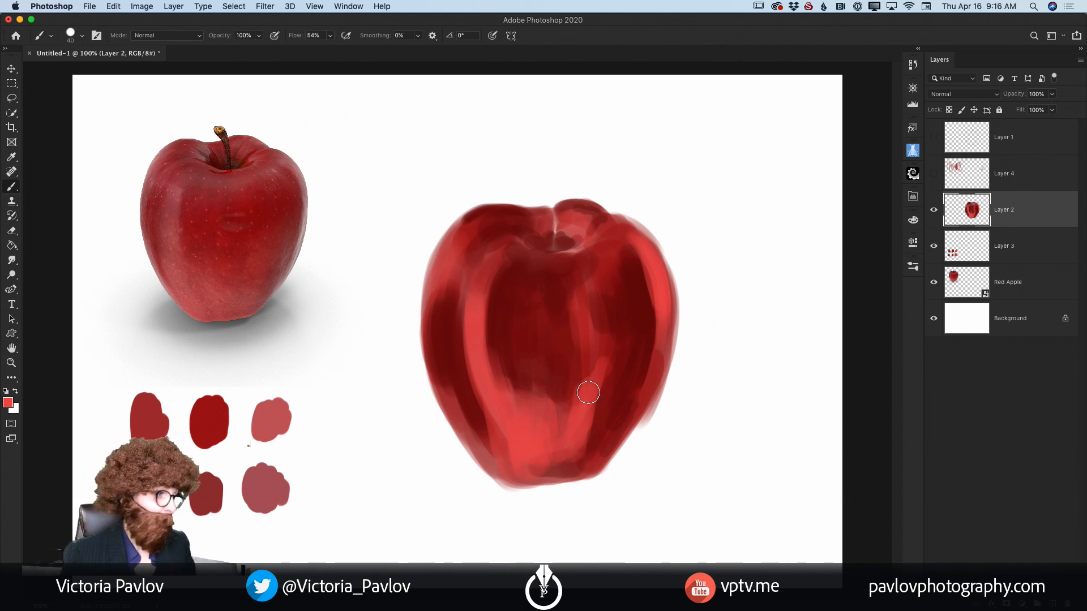
# Step: Blend the reds across the apple's right side and centre with the Mixer Brush tool, reducing its size to 60 px
pyautogui.click(13, 191)
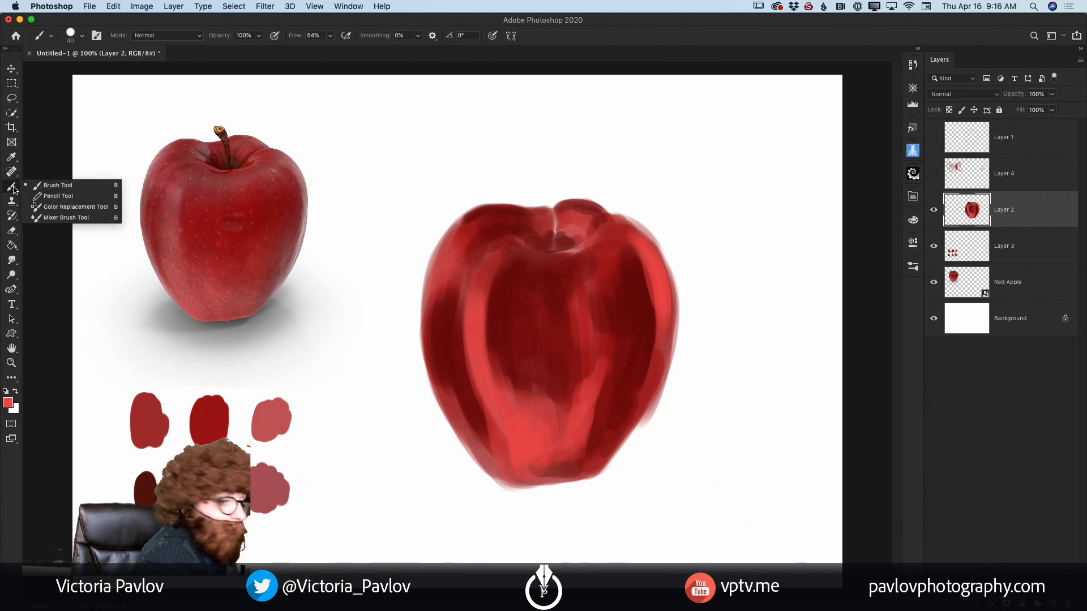
pyautogui.click(78, 219)
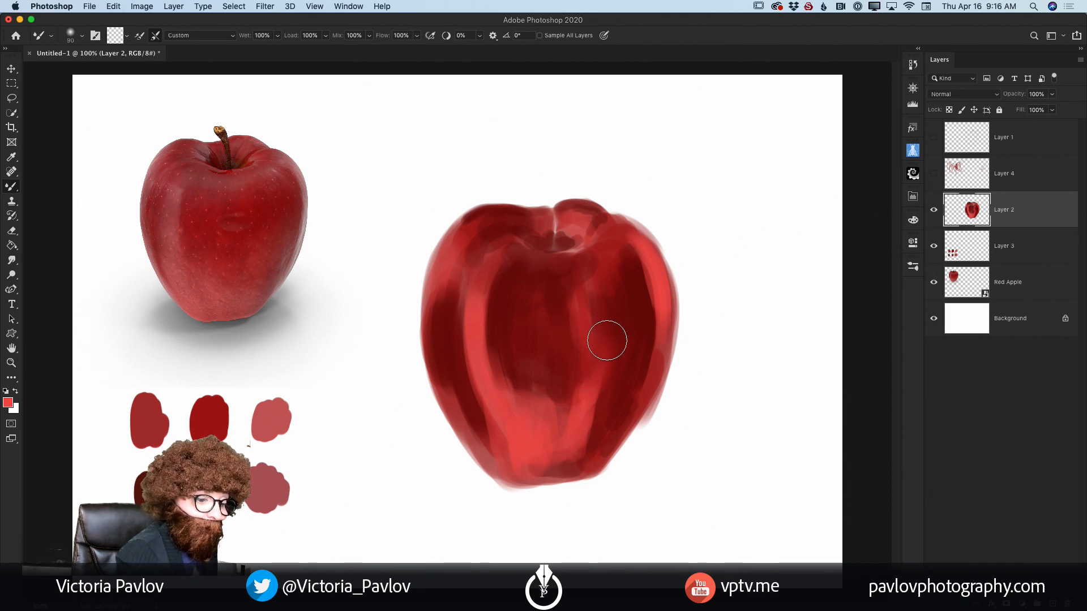
pyautogui.press('[')
pyautogui.press('[')
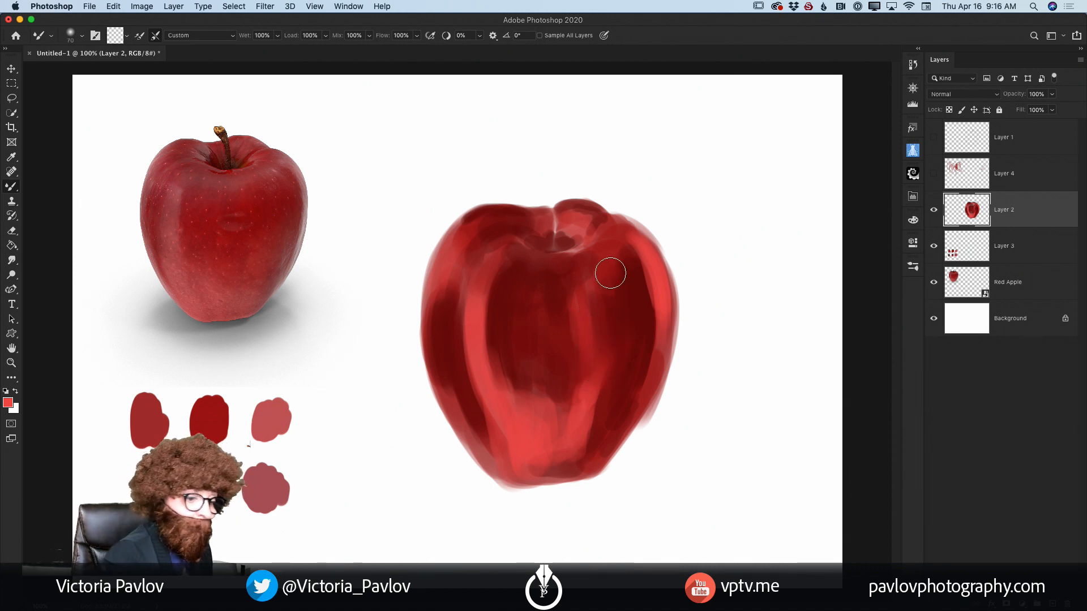
pyautogui.moveTo(610, 273)
pyautogui.mouseDown()
pyautogui.moveTo(612, 287)
pyautogui.moveTo(619, 249)
pyautogui.moveTo(636, 338)
pyautogui.mouseUp()
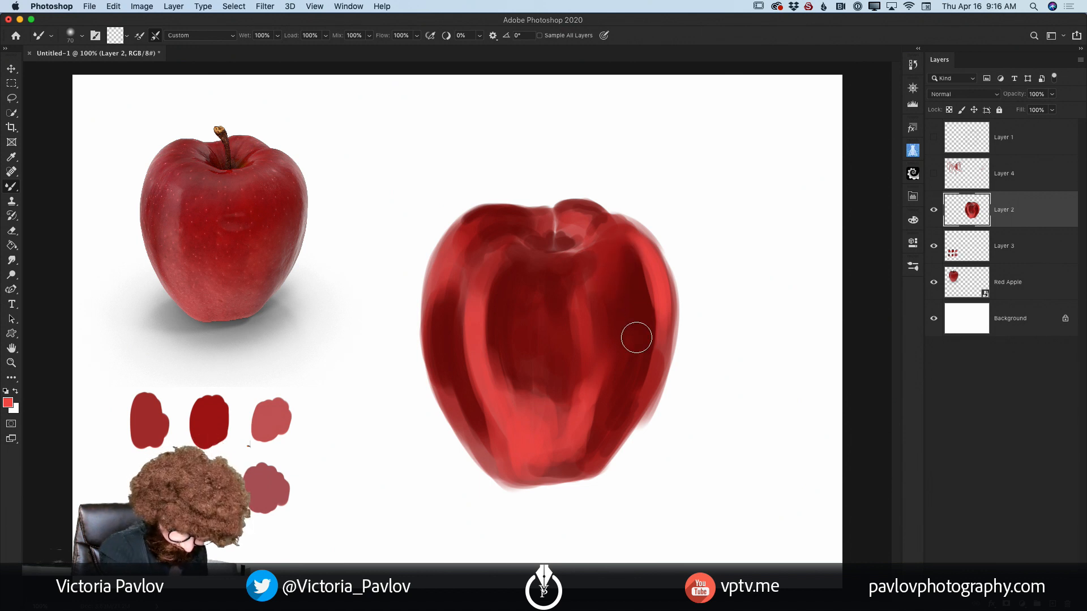
pyautogui.press('[')
pyautogui.press('[')
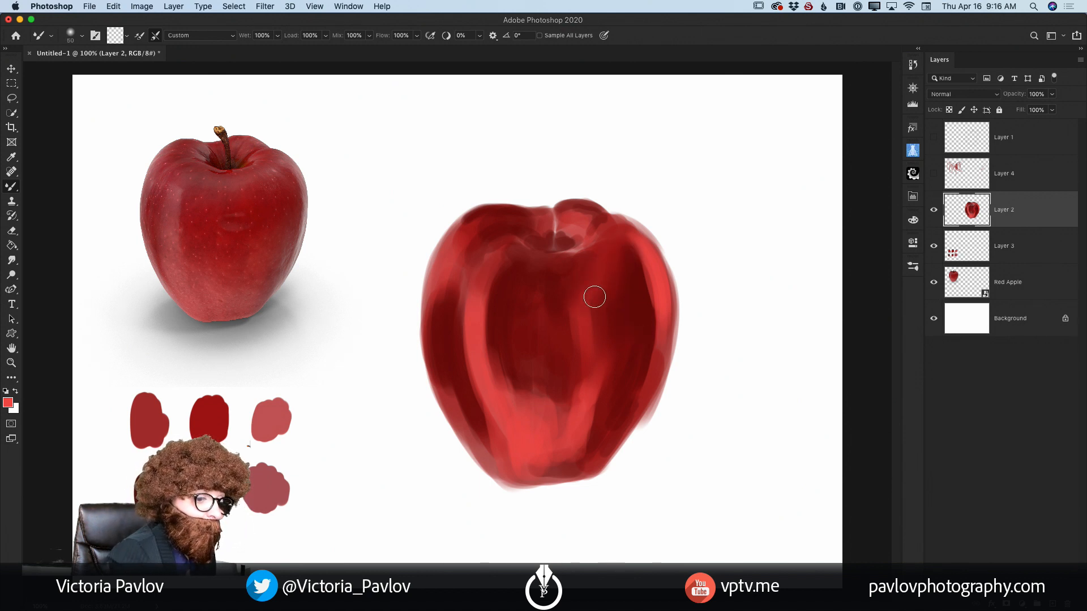
pyautogui.moveTo(594, 296)
pyautogui.mouseDown()
pyautogui.moveTo(583, 384)
pyautogui.moveTo(600, 381)
pyautogui.moveTo(571, 454)
pyautogui.moveTo(557, 392)
pyautogui.moveTo(549, 421)
pyautogui.moveTo(546, 388)
pyautogui.moveTo(515, 394)
pyautogui.mouseUp()
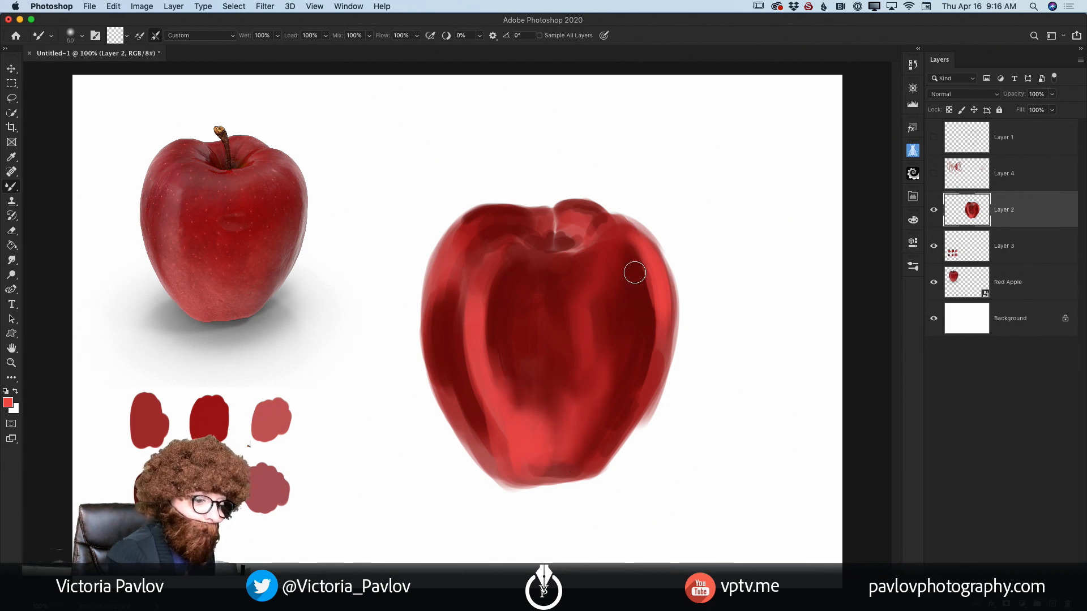
pyautogui.moveTo(635, 273)
pyautogui.mouseDown()
pyautogui.moveTo(636, 243)
pyautogui.moveTo(640, 334)
pyautogui.mouseUp()
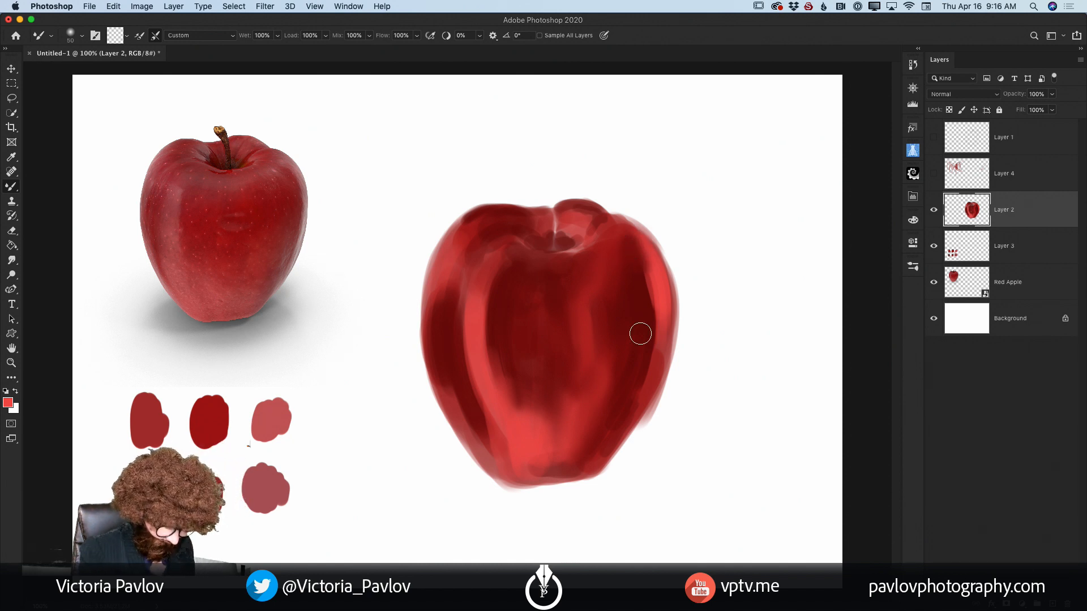
# Step: Sample the dark red from the apple's centre and paint it over the lower centre with the regular Brush at 34% opacity
pyautogui.rightClick(12, 186)
pyautogui.click(79, 183)
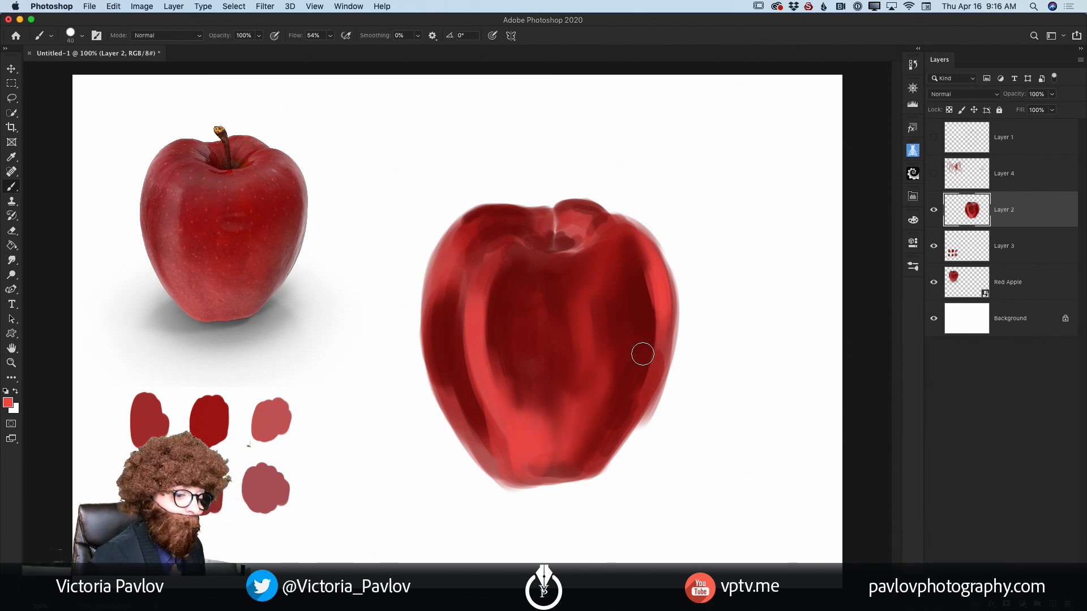
pyautogui.press('i')
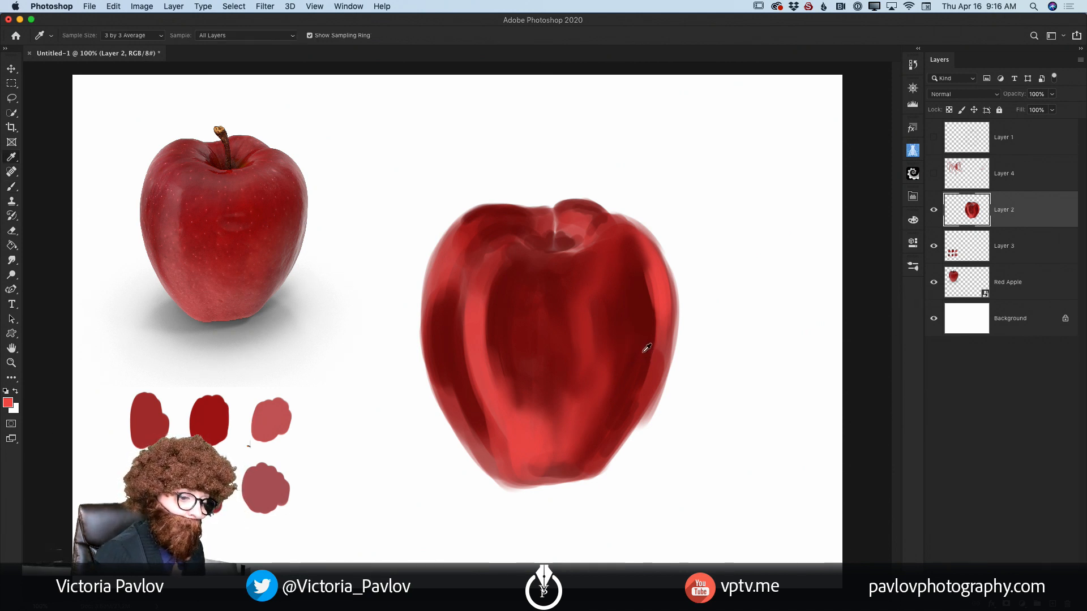
pyautogui.click(560, 360)
pyautogui.press('b')
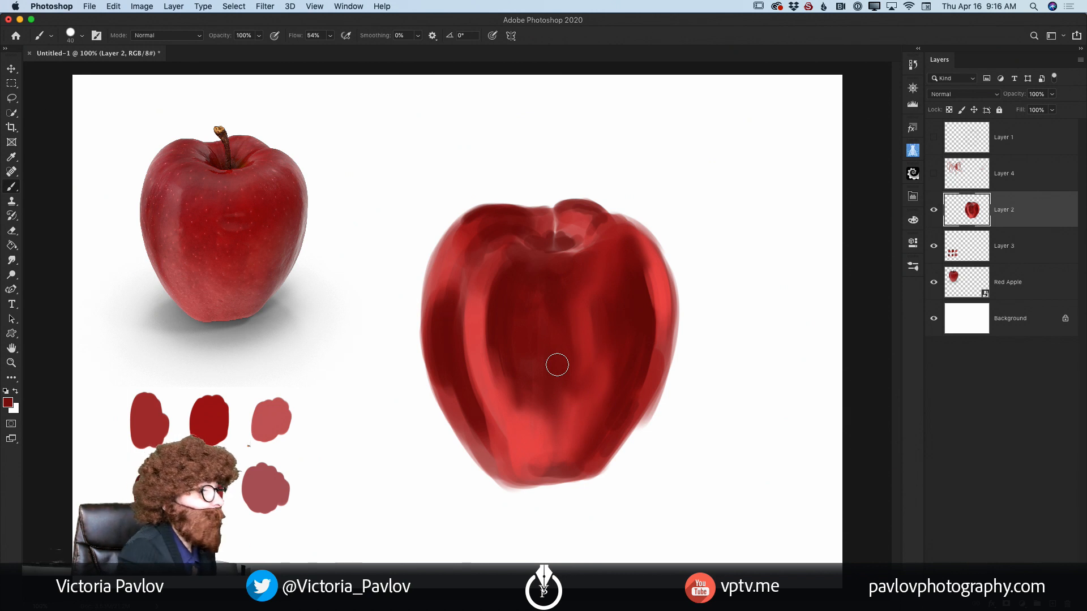
pyautogui.click(259, 37)
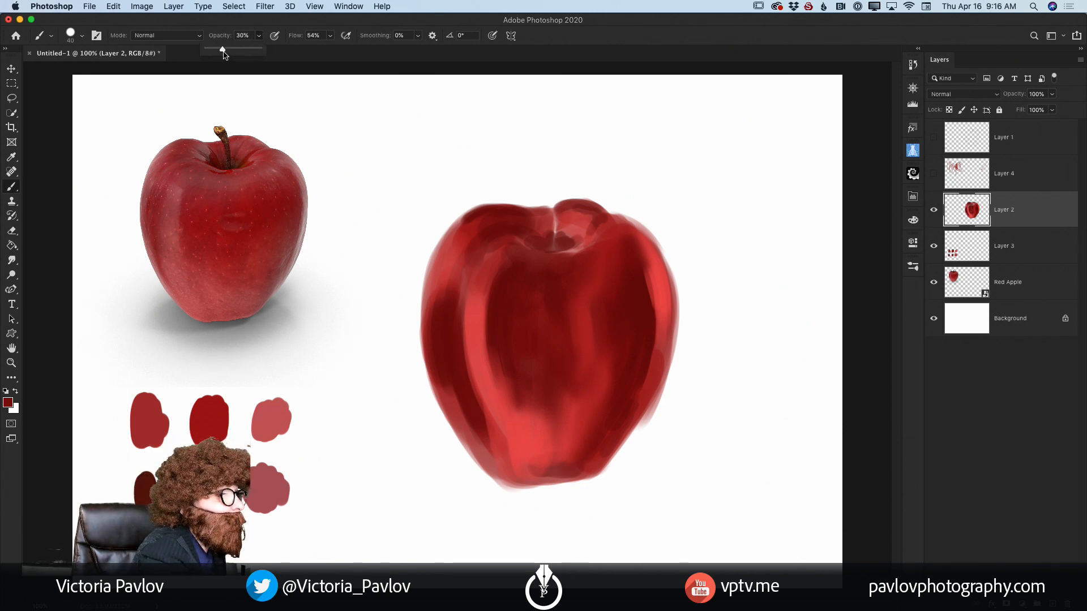
pyautogui.click(560, 380)
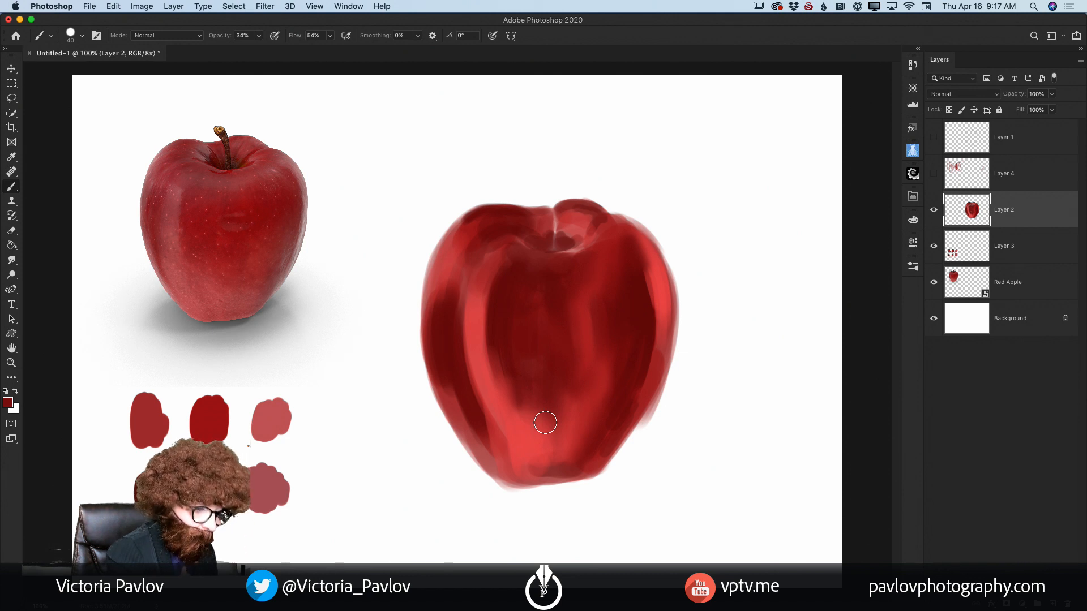
# Step: Sample the bright red from the apple's lower front as the colour for the Brush tool
pyautogui.press('i')
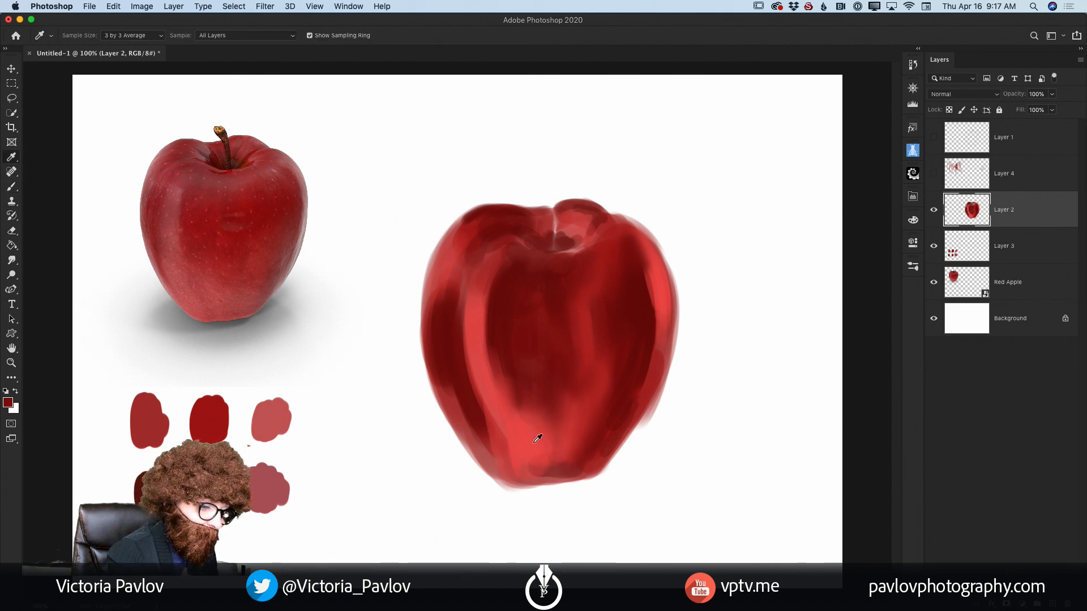
pyautogui.click(539, 439)
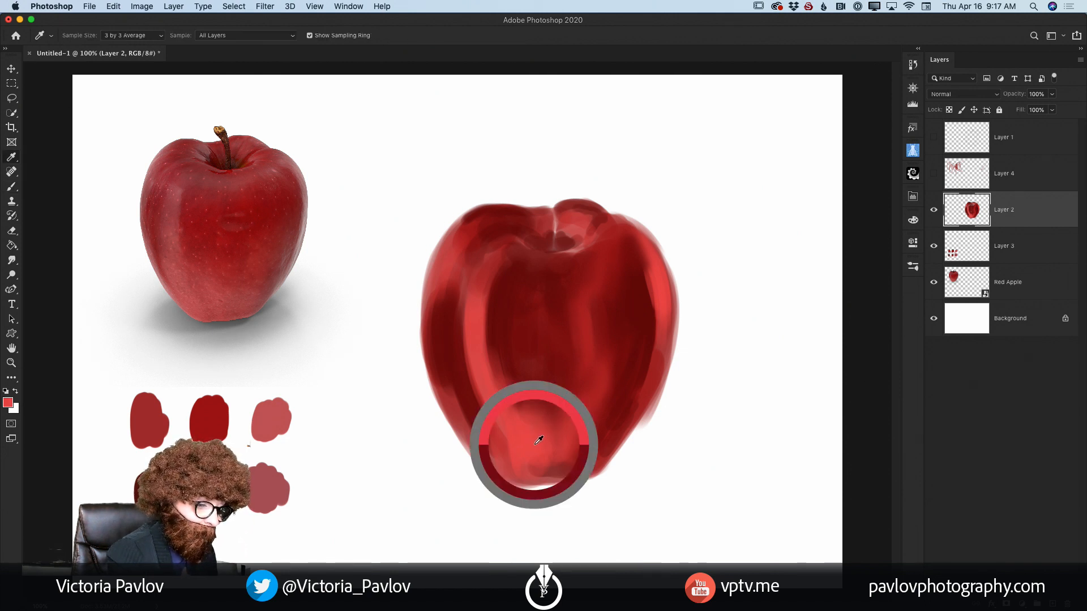
pyautogui.press('b')
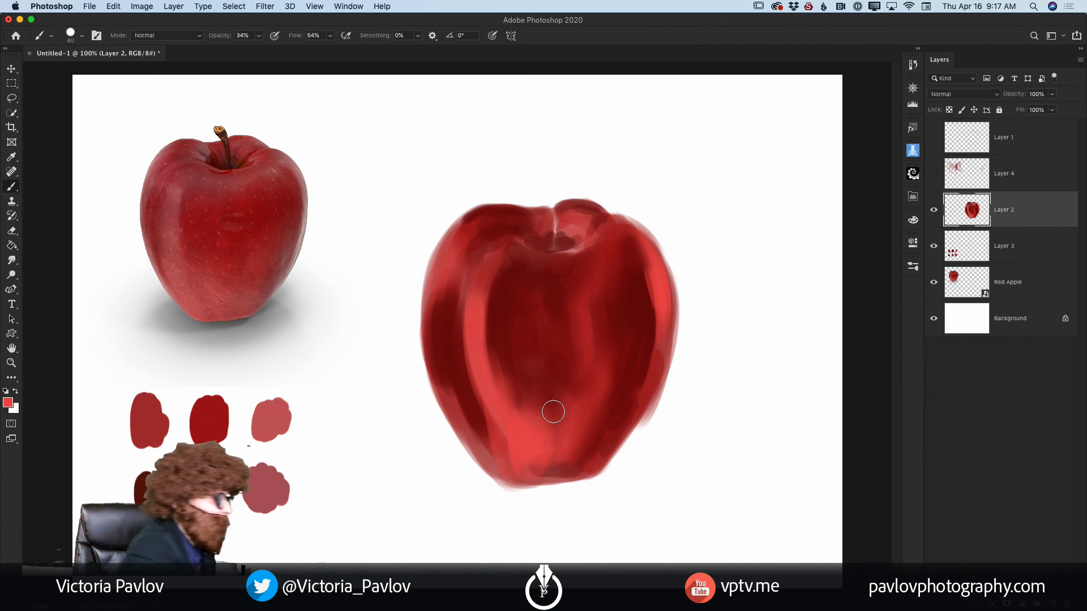
# Step: Blend the light and dark reds along the apple's left side, left front band and right side with the Mixer Brush
pyautogui.rightClick(12, 192)
pyautogui.click(62, 215)
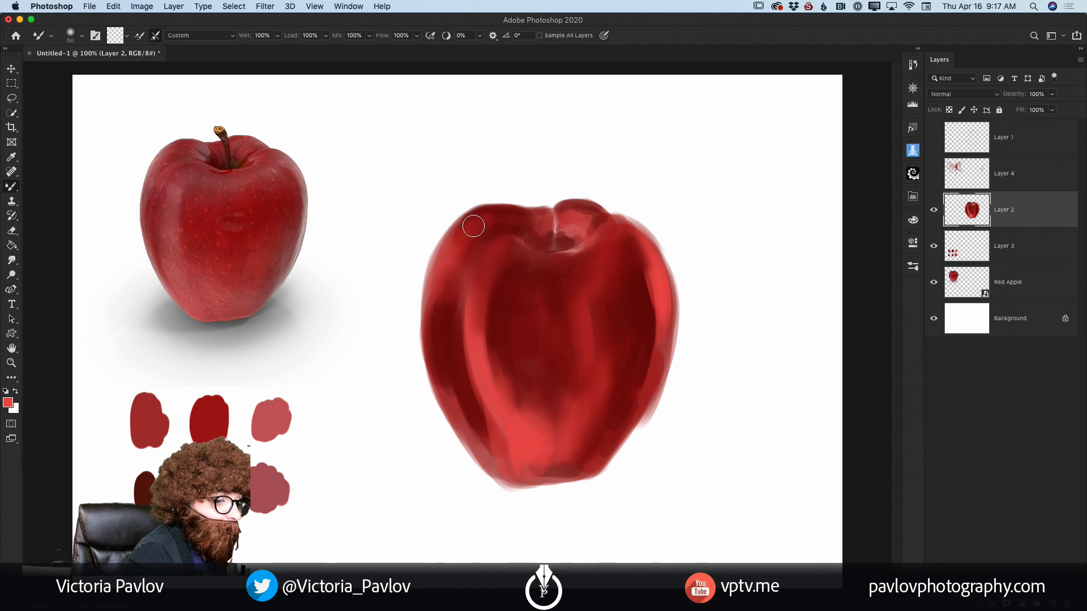
pyautogui.moveTo(439, 309)
pyautogui.mouseDown()
pyautogui.moveTo(440, 345)
pyautogui.moveTo(468, 326)
pyautogui.moveTo(480, 394)
pyautogui.moveTo(462, 417)
pyautogui.moveTo(457, 407)
pyautogui.moveTo(492, 460)
pyautogui.moveTo(476, 440)
pyautogui.moveTo(488, 435)
pyautogui.moveTo(479, 407)
pyautogui.mouseUp()
pyautogui.moveTo(489, 326)
pyautogui.mouseDown()
pyautogui.moveTo(502, 390)
pyautogui.moveTo(478, 331)
pyautogui.moveTo(485, 381)
pyautogui.moveTo(492, 362)
pyautogui.moveTo(498, 371)
pyautogui.moveTo(485, 335)
pyautogui.moveTo(510, 416)
pyautogui.mouseUp()
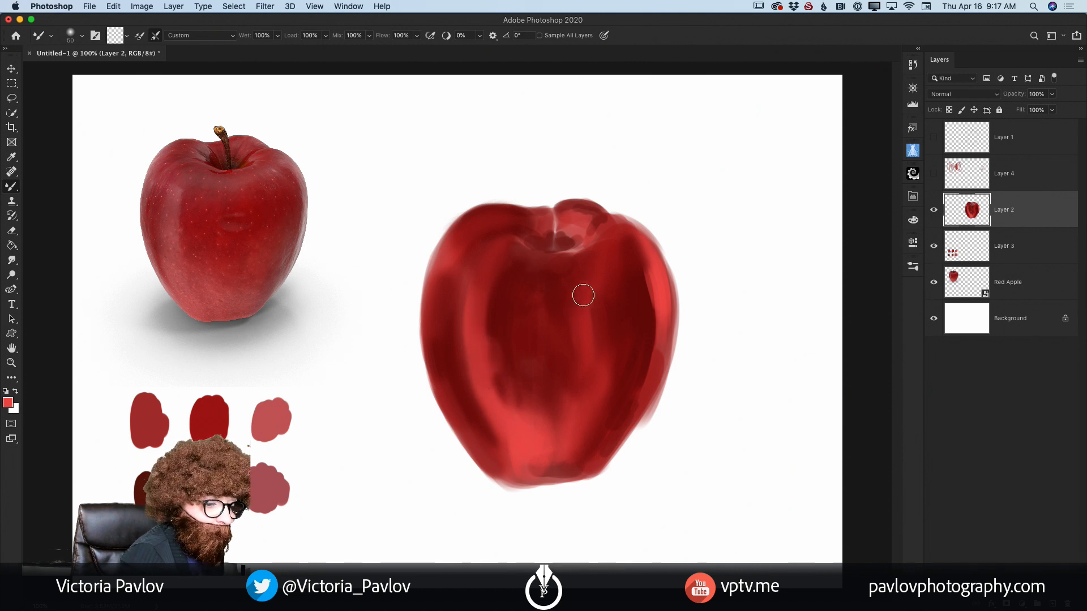
pyautogui.moveTo(643, 282)
pyautogui.mouseDown()
pyautogui.moveTo(643, 307)
pyautogui.moveTo(651, 270)
pyautogui.moveTo(655, 342)
pyautogui.moveTo(655, 330)
pyautogui.moveTo(648, 368)
pyautogui.moveTo(649, 302)
pyautogui.moveTo(629, 390)
pyautogui.mouseUp()
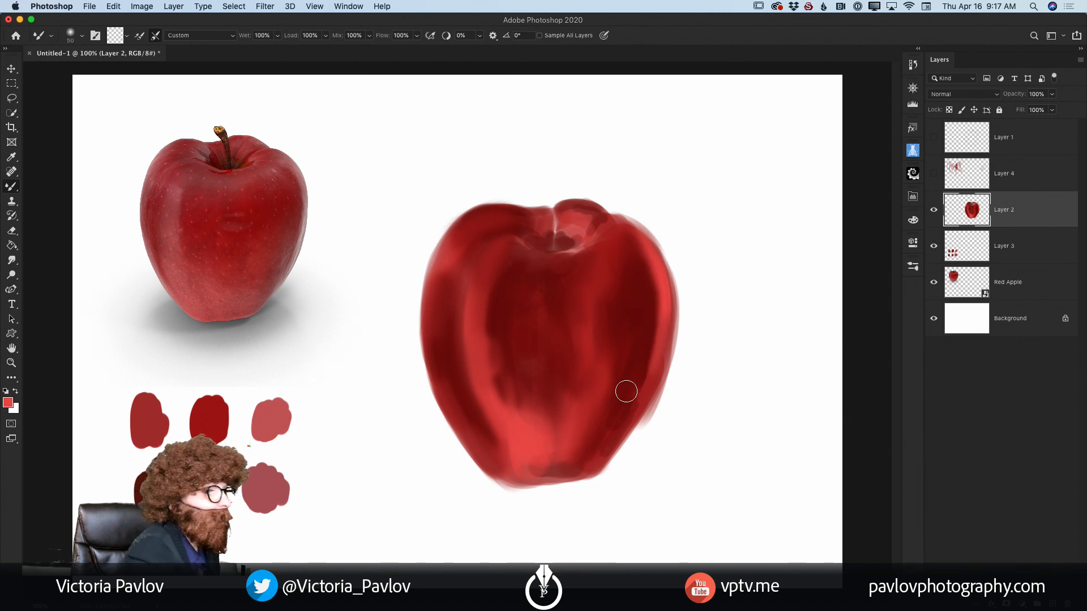
# Step: Reduce the Mixer Brush's flow to 41%
pyautogui.click(417, 35)
pyautogui.moveTo(420, 49); pyautogui.dragTo(384, 52)
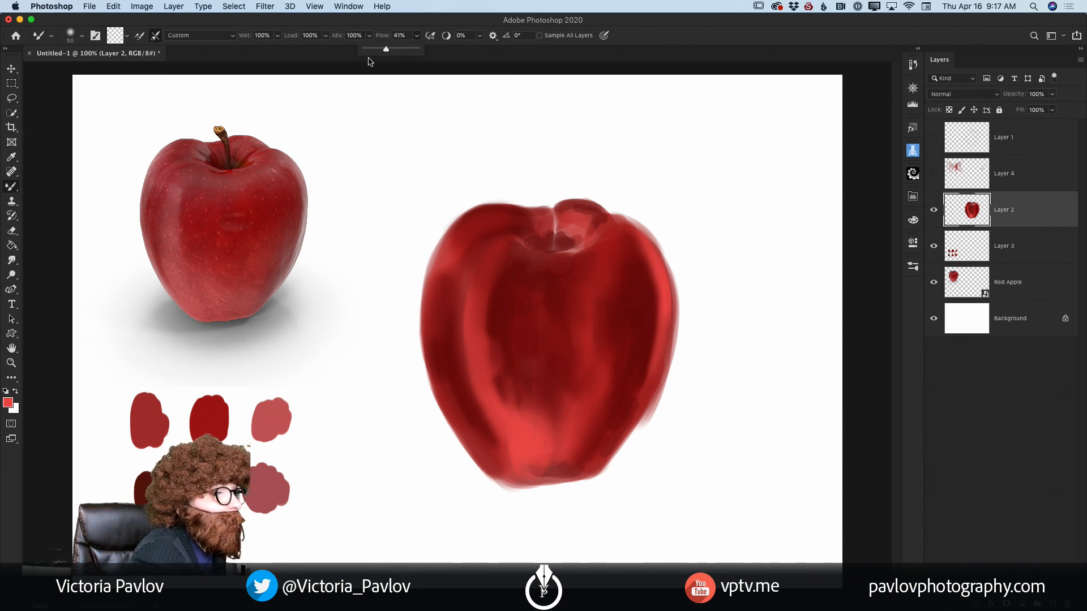
# Step: Set the Mixer Brush's mix to 42% and blend the reds along the apple's lower right, left of centre and base
pyautogui.click(368, 36)
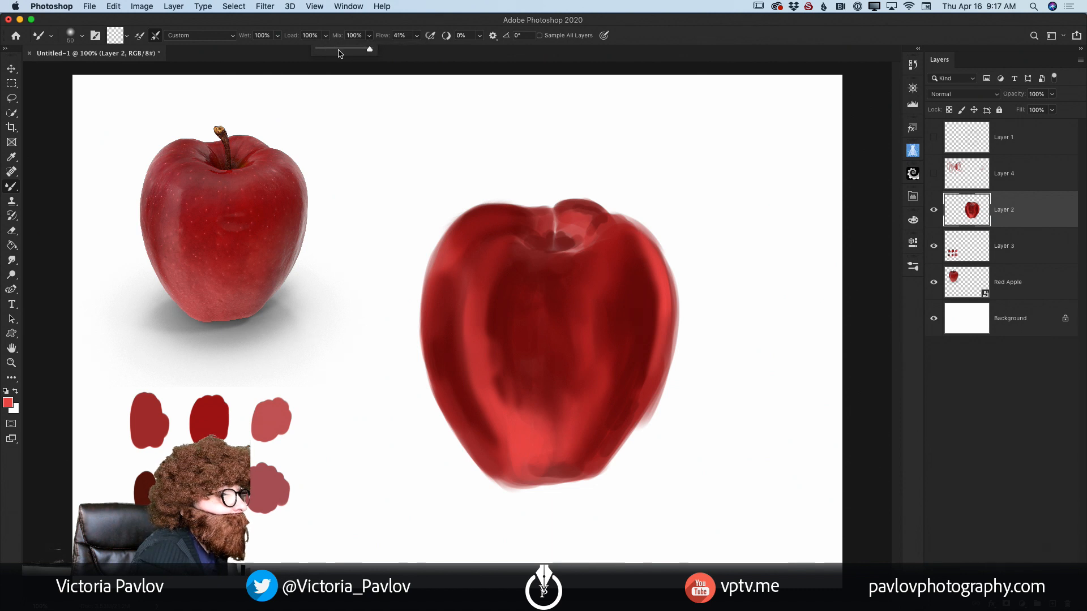
pyautogui.click(339, 54)
pyautogui.moveTo(630, 407)
pyautogui.mouseDown()
pyautogui.moveTo(603, 437)
pyautogui.moveTo(635, 371)
pyautogui.moveTo(629, 411)
pyautogui.moveTo(641, 393)
pyautogui.moveTo(601, 452)
pyautogui.mouseUp()
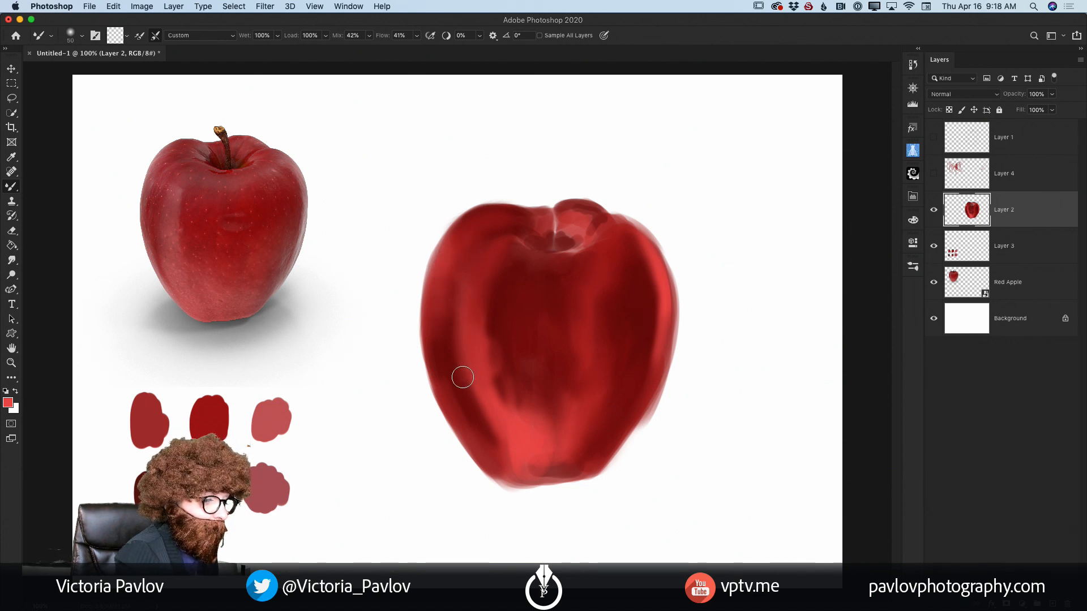
pyautogui.moveTo(490, 336)
pyautogui.mouseDown()
pyautogui.moveTo(501, 397)
pyautogui.moveTo(503, 369)
pyautogui.moveTo(525, 432)
pyautogui.moveTo(510, 351)
pyautogui.moveTo(528, 430)
pyautogui.moveTo(514, 350)
pyautogui.moveTo(529, 387)
pyautogui.moveTo(512, 371)
pyautogui.moveTo(518, 421)
pyautogui.moveTo(506, 401)
pyautogui.mouseUp()
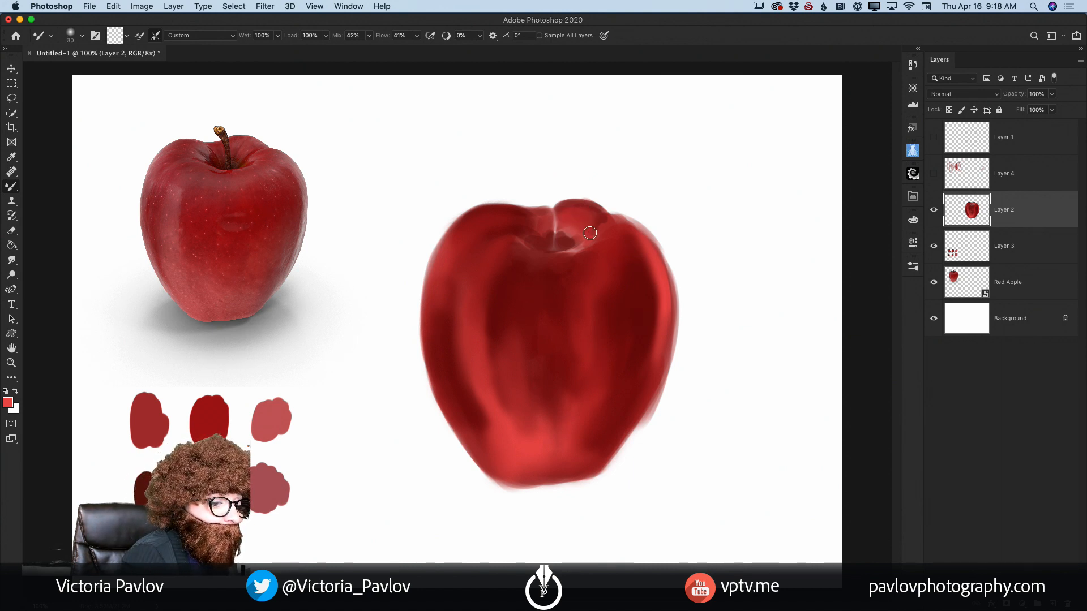
# Step: Smooth the reds around the stem dimple and tidy the apple's right and bottom edges with the Mixer Brush
pyautogui.moveTo(596, 236)
pyautogui.mouseDown()
pyautogui.moveTo(534, 220)
pyautogui.moveTo(552, 238)
pyautogui.moveTo(533, 245)
pyautogui.moveTo(548, 256)
pyautogui.moveTo(567, 249)
pyautogui.moveTo(562, 236)
pyautogui.moveTo(595, 256)
pyautogui.mouseUp()
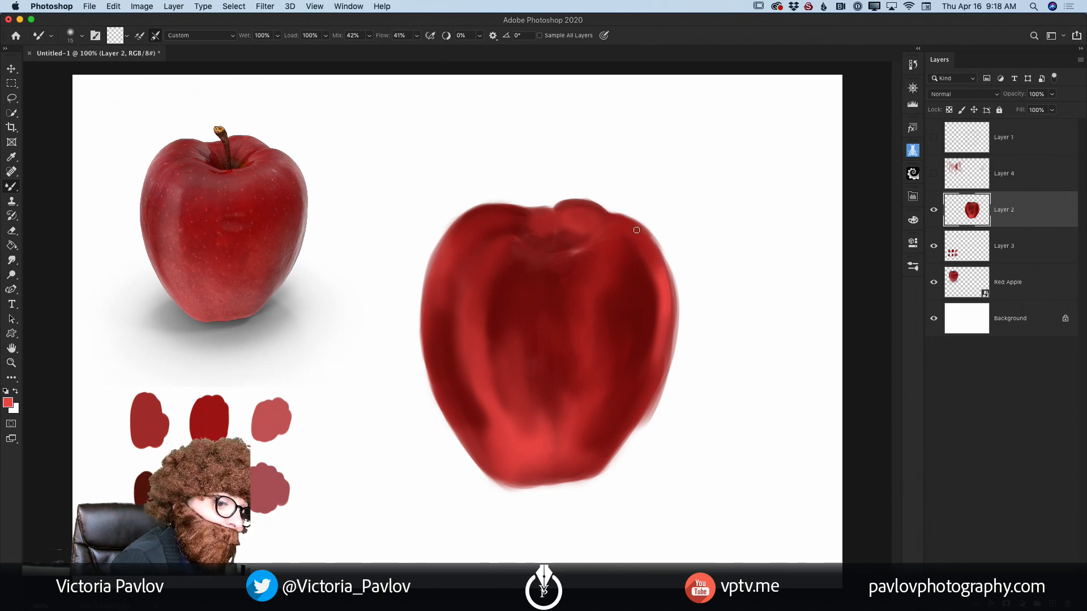
pyautogui.moveTo(636, 229)
pyautogui.mouseDown()
pyautogui.moveTo(666, 266)
pyautogui.moveTo(646, 240)
pyautogui.moveTo(667, 266)
pyautogui.moveTo(671, 332)
pyautogui.mouseUp()
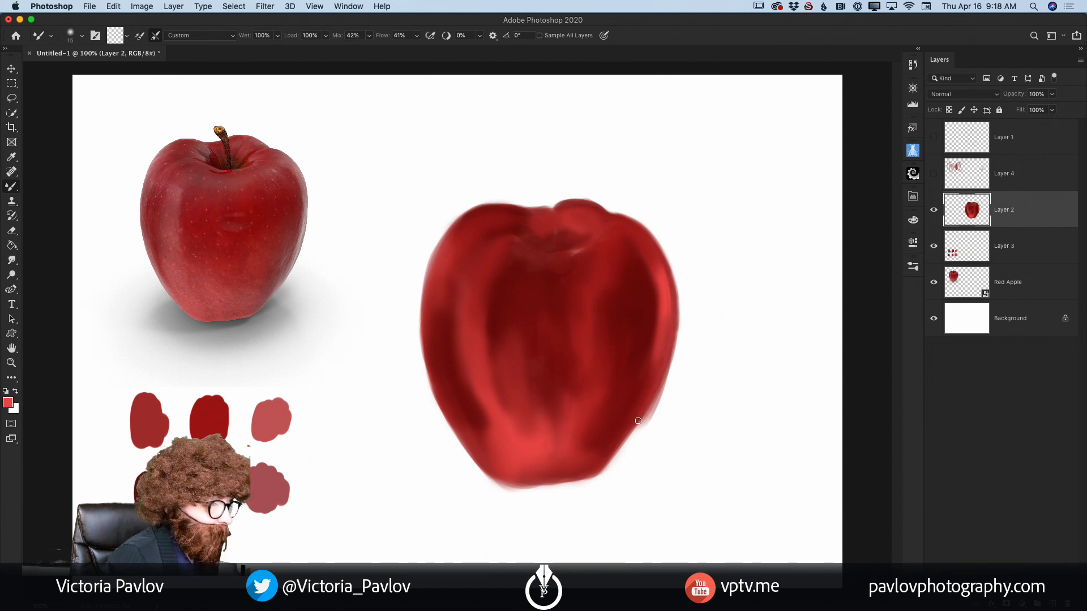
pyautogui.moveTo(656, 387); pyautogui.dragTo(607, 463)
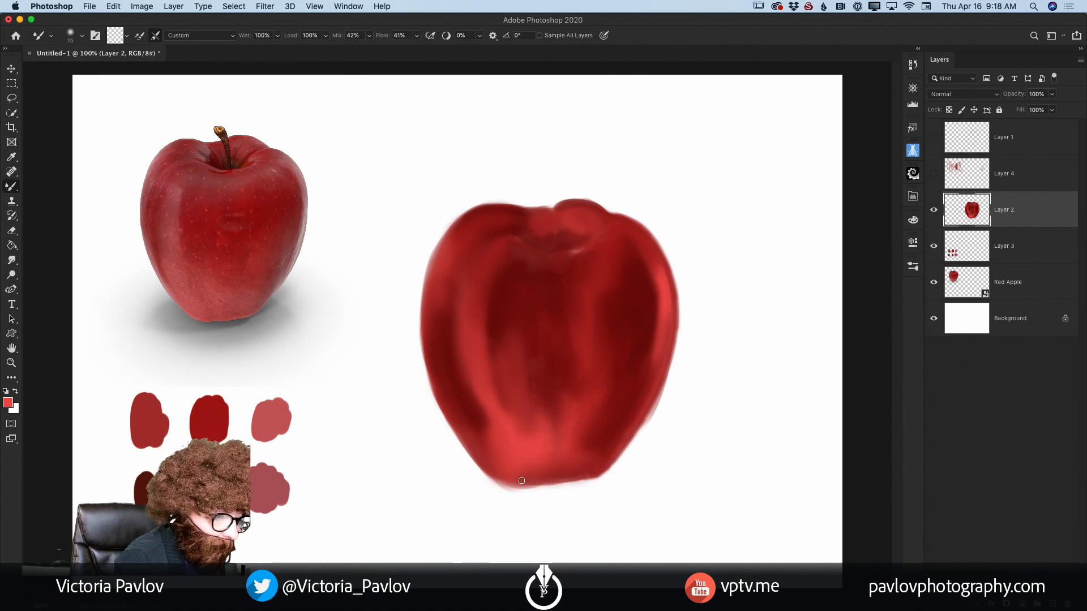
pyautogui.moveTo(521, 481)
pyautogui.mouseDown()
pyautogui.moveTo(579, 481)
pyautogui.moveTo(599, 464)
pyautogui.moveTo(581, 480)
pyautogui.moveTo(596, 471)
pyautogui.moveTo(539, 483)
pyautogui.mouseUp()
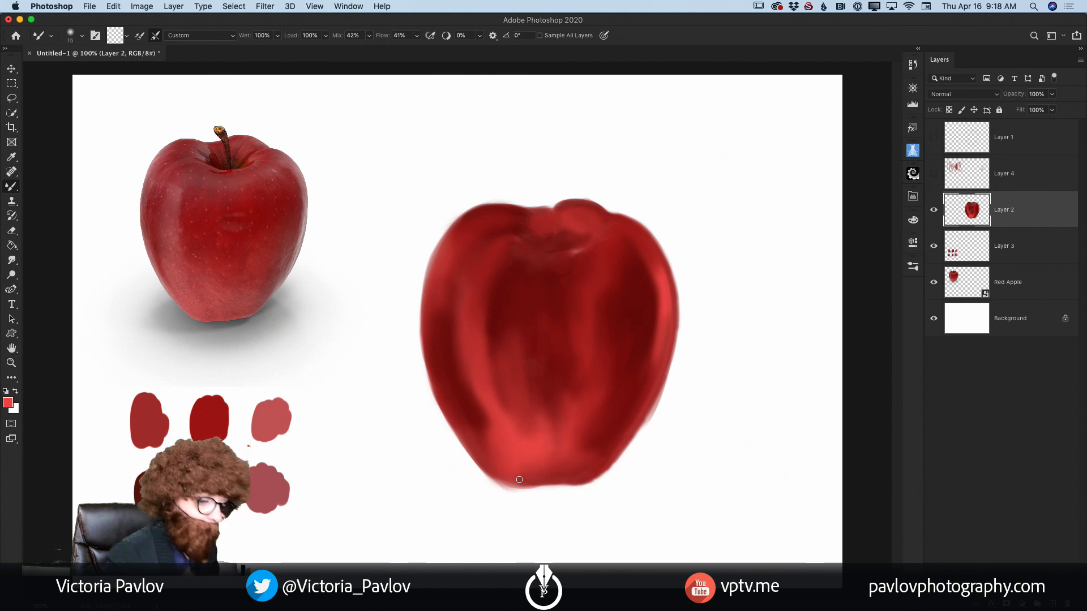
# Step: Paint highlights with the regular Brush at 100% opacity on the lower front and left front band, using the light red swatch colour
pyautogui.click(12, 188)
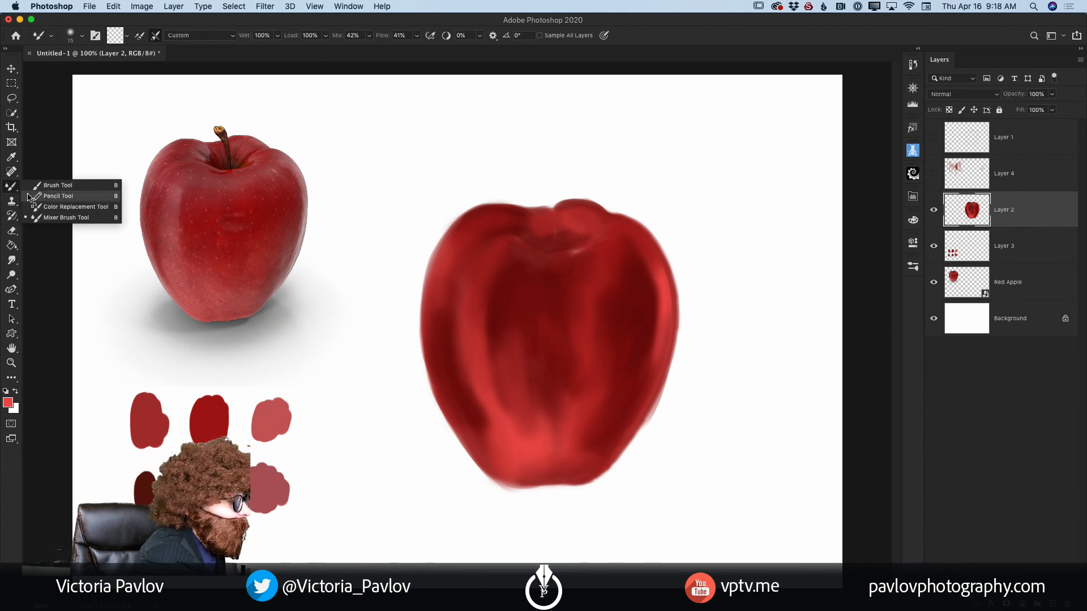
pyautogui.click(49, 188)
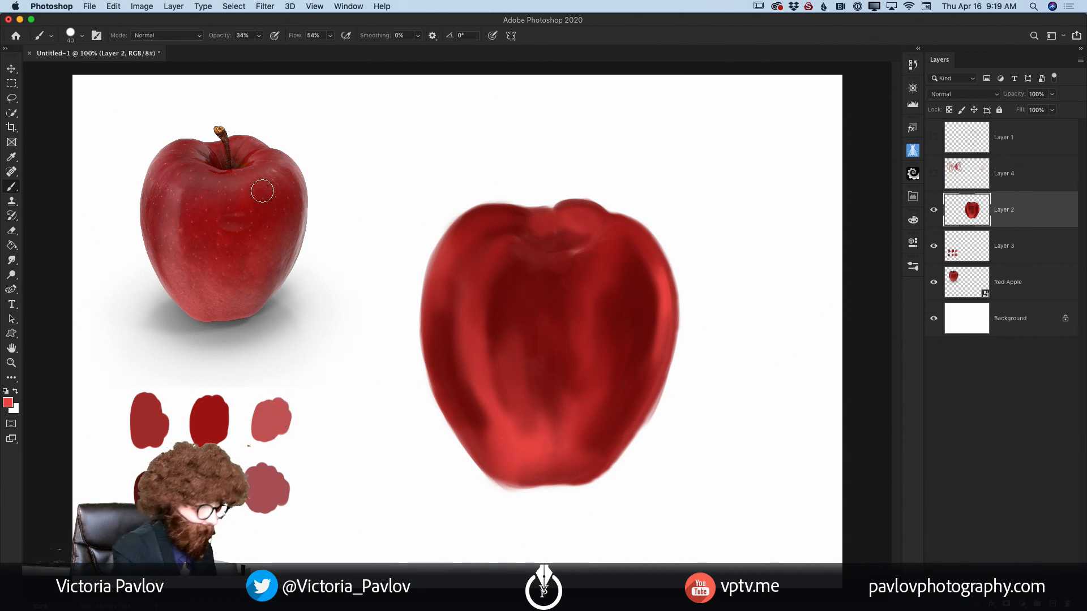
pyautogui.press('i')
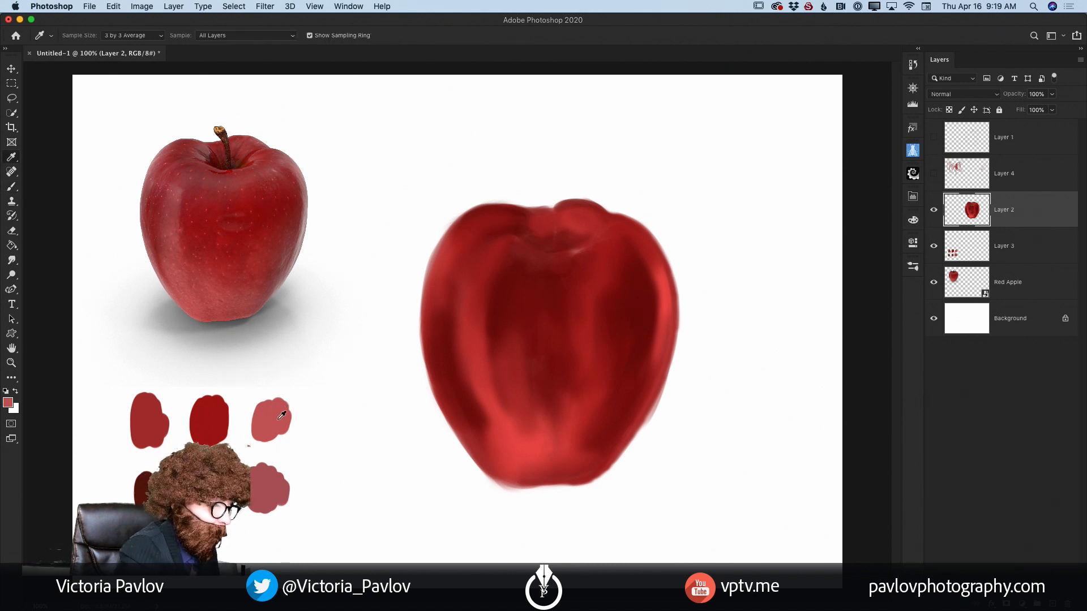
pyautogui.press('b')
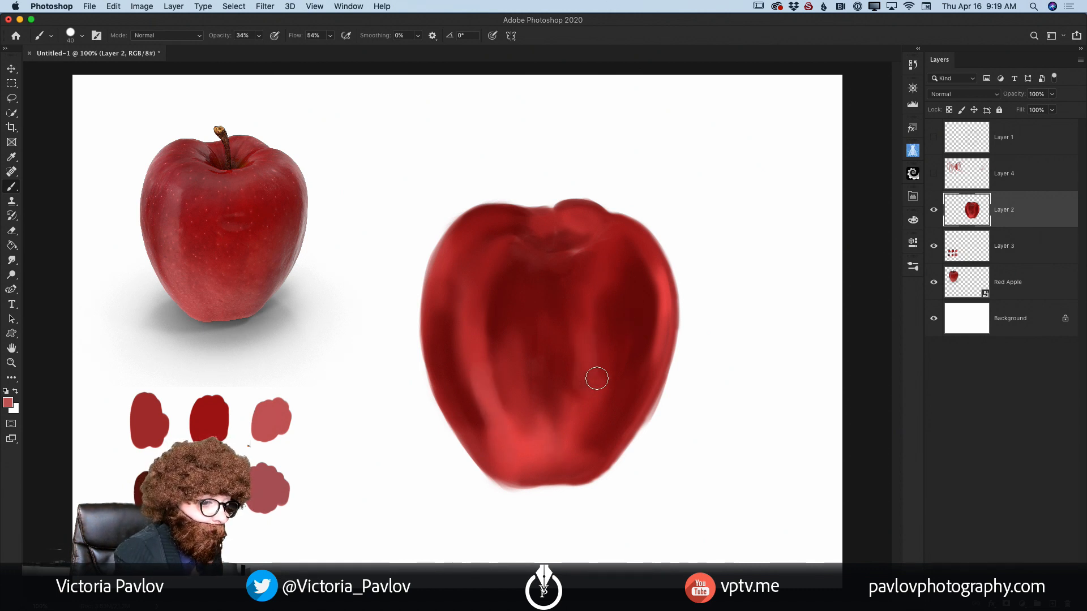
pyautogui.moveTo(259, 36)
pyautogui.mouseDown()
pyautogui.moveTo(263, 50)
pyautogui.moveTo(369, 60)
pyautogui.mouseUp()
pyautogui.moveTo(589, 409)
pyautogui.mouseDown()
pyautogui.moveTo(595, 378)
pyautogui.moveTo(586, 379)
pyautogui.mouseUp()
pyautogui.moveTo(477, 369)
pyautogui.mouseDown()
pyautogui.moveTo(497, 424)
pyautogui.moveTo(489, 391)
pyautogui.moveTo(521, 449)
pyautogui.moveTo(495, 429)
pyautogui.moveTo(485, 443)
pyautogui.moveTo(519, 468)
pyautogui.mouseUp()
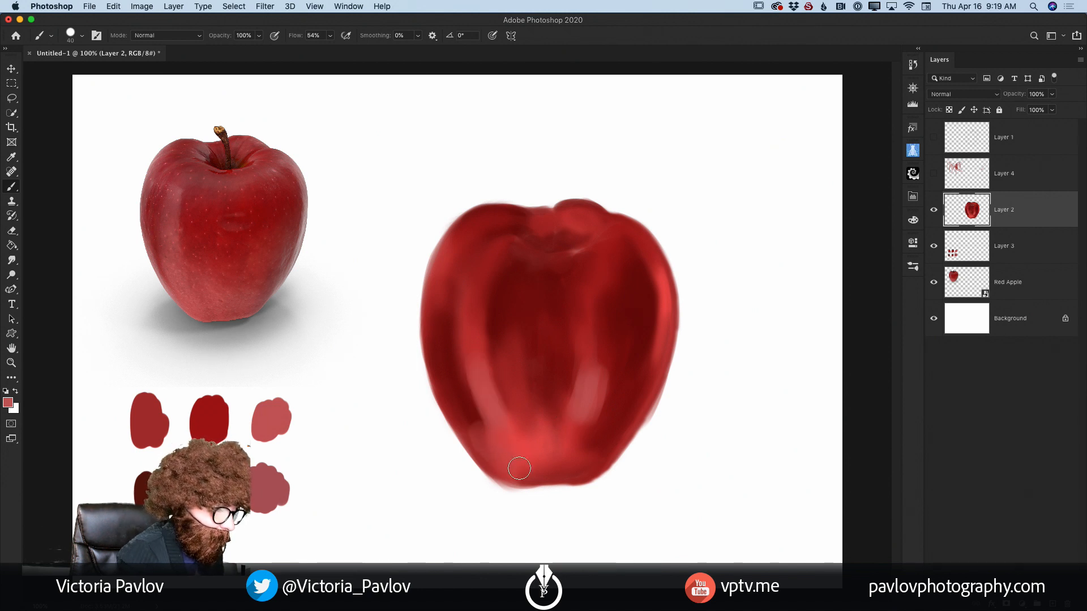
# Step: Add light red highlights to the apple's upper left side, rear lobe and top shoulder, reducing the brush size for the shoulder
pyautogui.moveTo(461, 247)
pyautogui.mouseDown()
pyautogui.moveTo(451, 300)
pyautogui.moveTo(462, 316)
pyautogui.mouseUp()
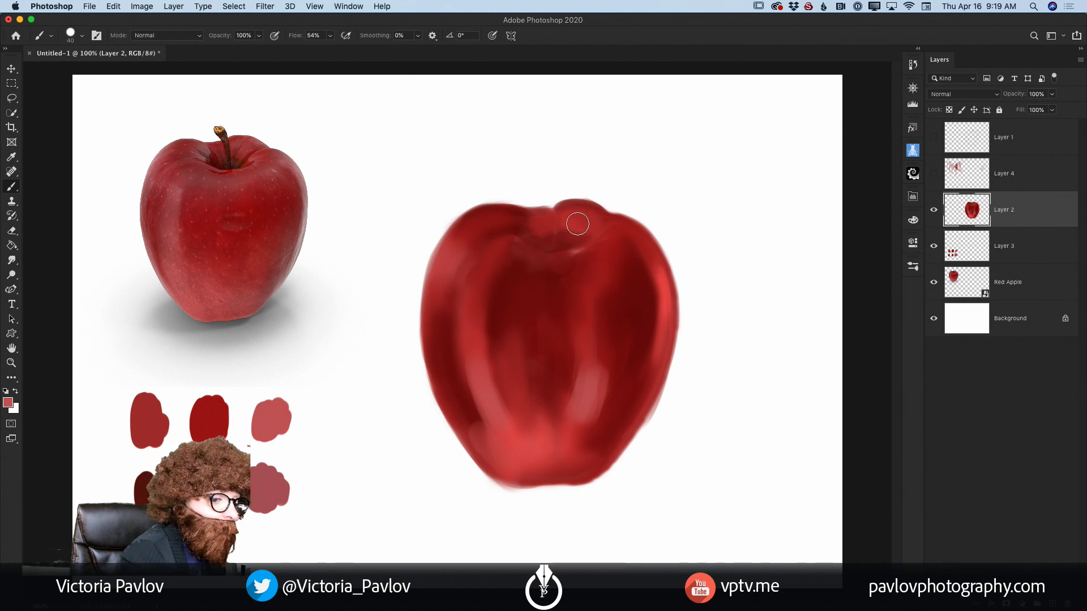
pyautogui.moveTo(575, 218); pyautogui.dragTo(600, 243)
pyautogui.press('[')
pyautogui.press('[')
pyautogui.press('[')
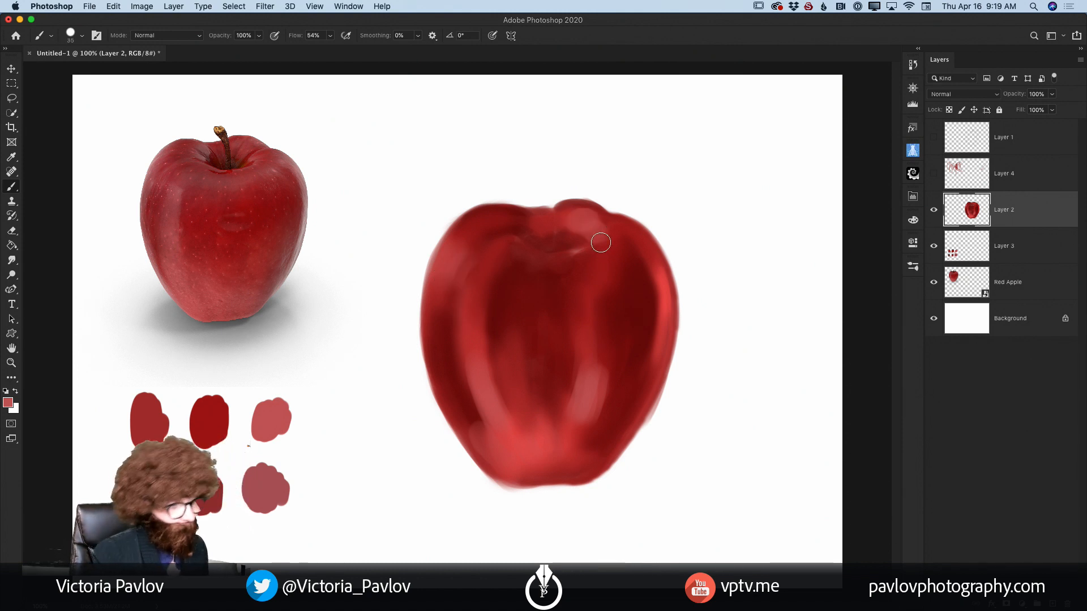
pyautogui.moveTo(529, 226); pyautogui.dragTo(479, 228)
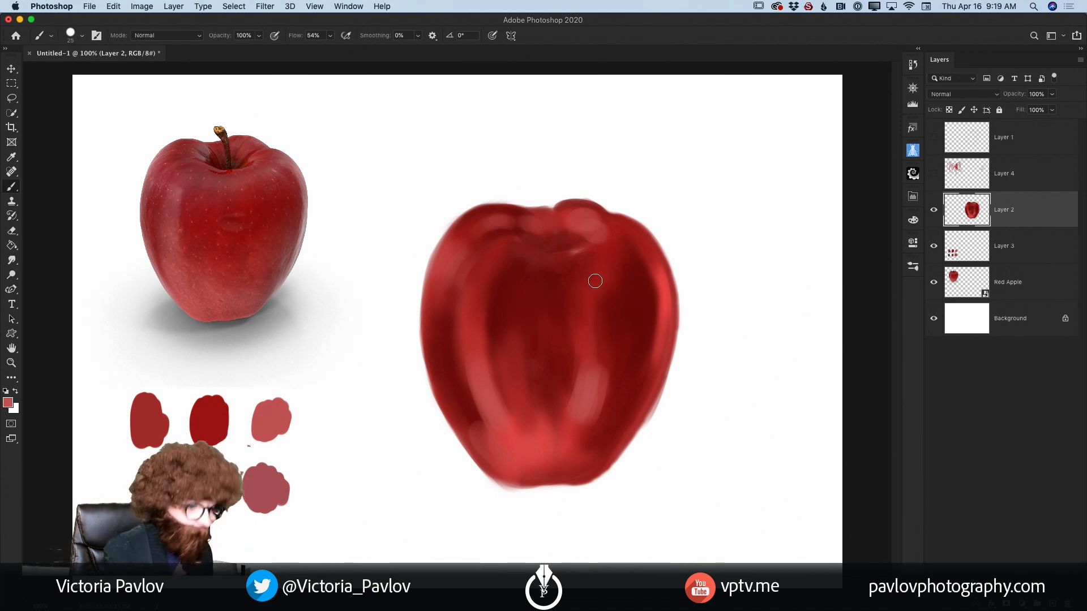
# Step: Paint thin light red highlights along the dimple's rim and down the front centre with a smaller brush
pyautogui.press('[')
pyautogui.press('[')
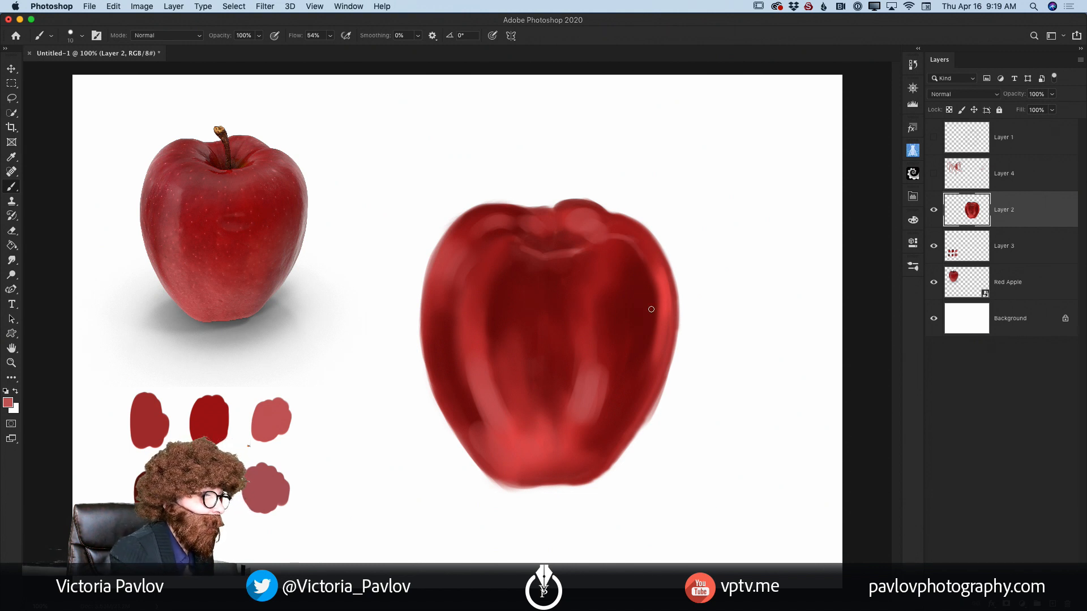
pyautogui.moveTo(567, 306); pyautogui.dragTo(570, 348)
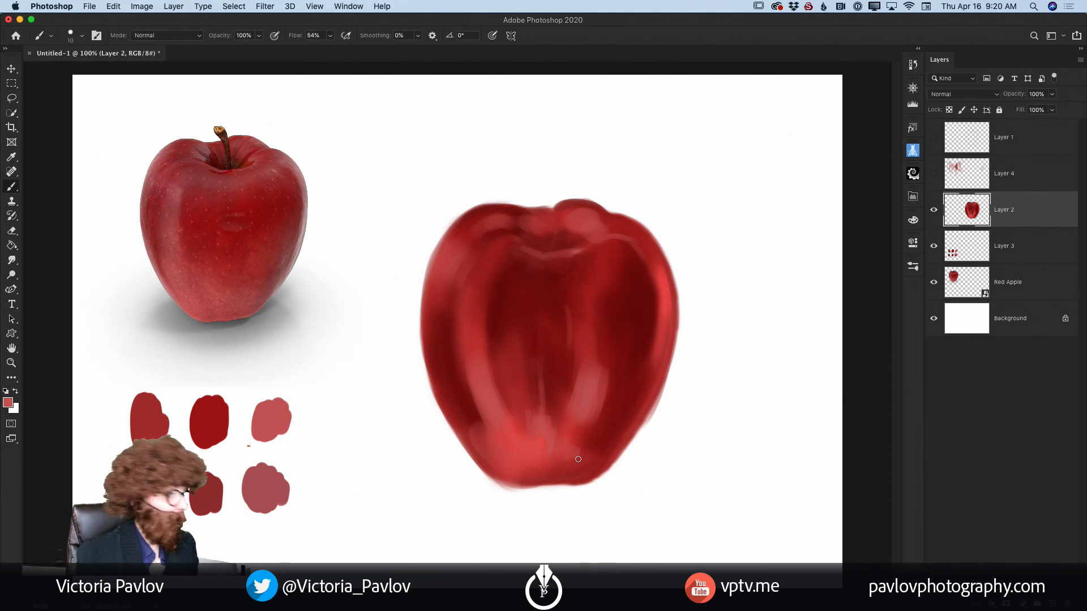
# Step: Set the foreground colour to golden yellow, hex f5cd44
pyautogui.click(8, 402)
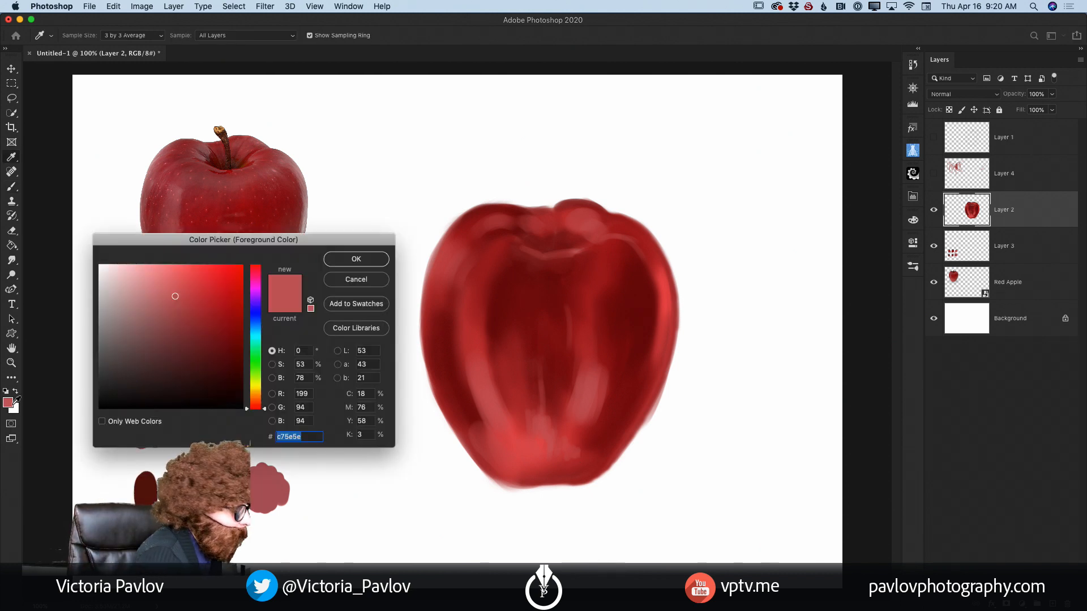
pyautogui.click(258, 390)
pyautogui.moveTo(192, 278); pyautogui.dragTo(202, 269)
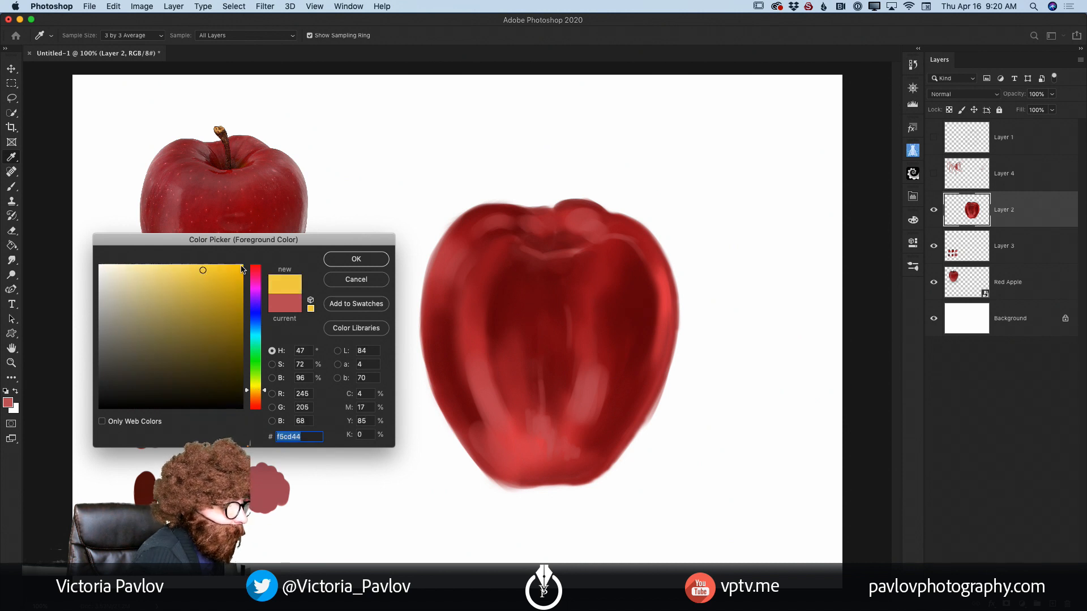
pyautogui.click(353, 259)
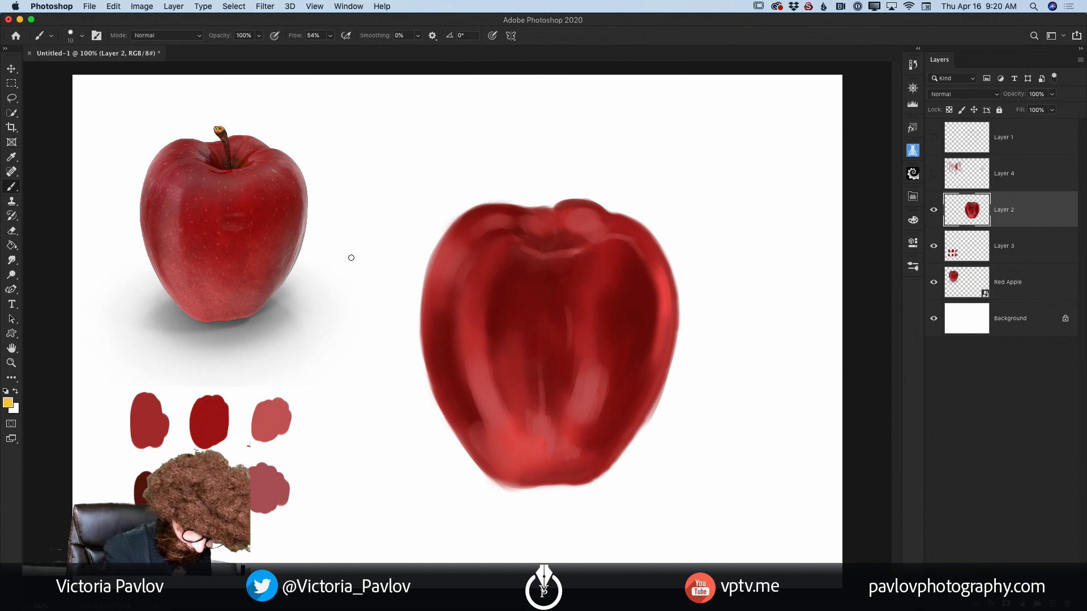
# Step: Paint yellow highlights with a larger brush on the lower front, the left front band, the right shoulder and just below the dimple
pyautogui.press(']')
pyautogui.press(']')
pyautogui.press(']')
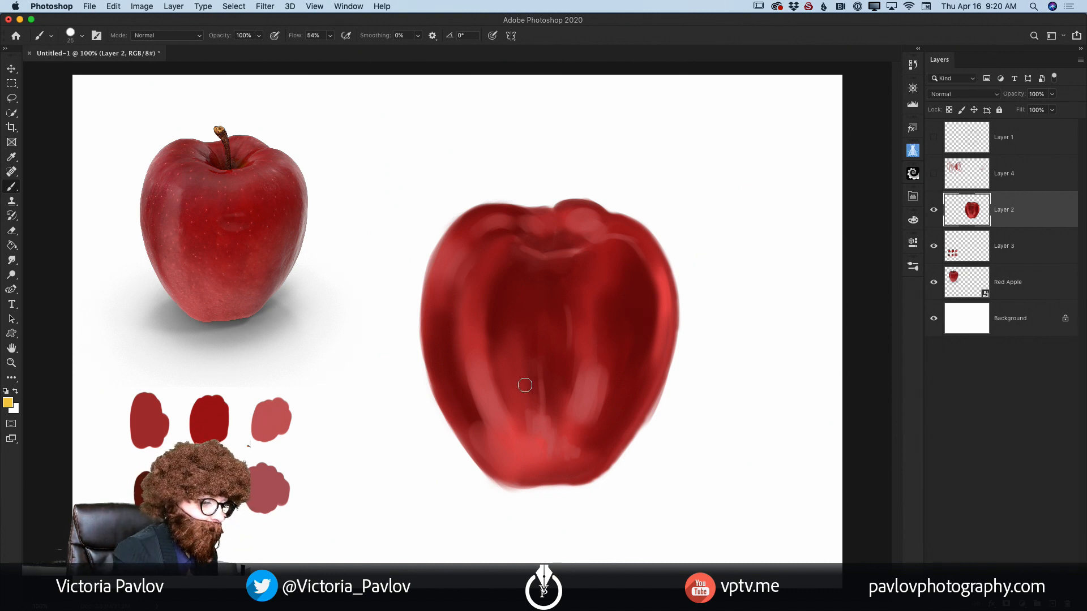
pyautogui.press(']')
pyautogui.moveTo(582, 392)
pyautogui.mouseDown()
pyautogui.moveTo(579, 419)
pyautogui.moveTo(595, 386)
pyautogui.moveTo(598, 408)
pyautogui.mouseUp()
pyautogui.moveTo(483, 395)
pyautogui.mouseDown()
pyautogui.moveTo(506, 445)
pyautogui.moveTo(492, 399)
pyautogui.moveTo(528, 450)
pyautogui.moveTo(554, 461)
pyautogui.moveTo(507, 459)
pyautogui.moveTo(550, 458)
pyautogui.mouseUp()
pyautogui.moveTo(643, 262)
pyautogui.mouseDown()
pyautogui.moveTo(623, 243)
pyautogui.moveTo(652, 269)
pyautogui.moveTo(640, 252)
pyautogui.moveTo(628, 273)
pyautogui.mouseUp()
pyautogui.moveTo(559, 266); pyautogui.dragTo(574, 264)
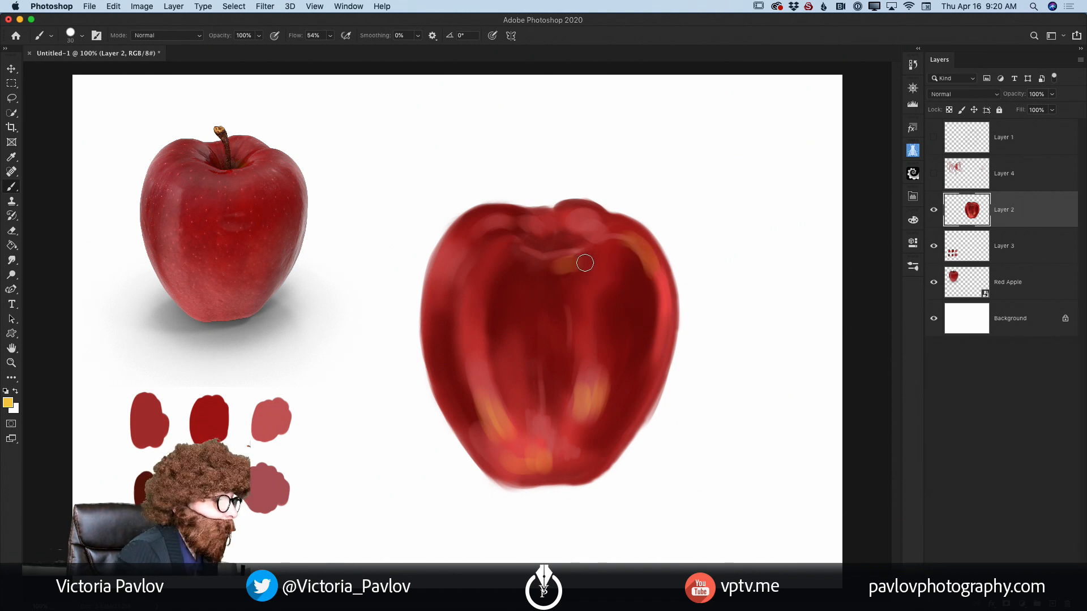
# Step: Add yellow streaks along the apple's left side, in the front centre, at the lower right and inside the right shoulder
pyautogui.moveTo(492, 242)
pyautogui.mouseDown()
pyautogui.moveTo(466, 292)
pyautogui.moveTo(455, 262)
pyautogui.moveTo(437, 299)
pyautogui.moveTo(458, 349)
pyautogui.moveTo(466, 333)
pyautogui.moveTo(498, 435)
pyautogui.mouseUp()
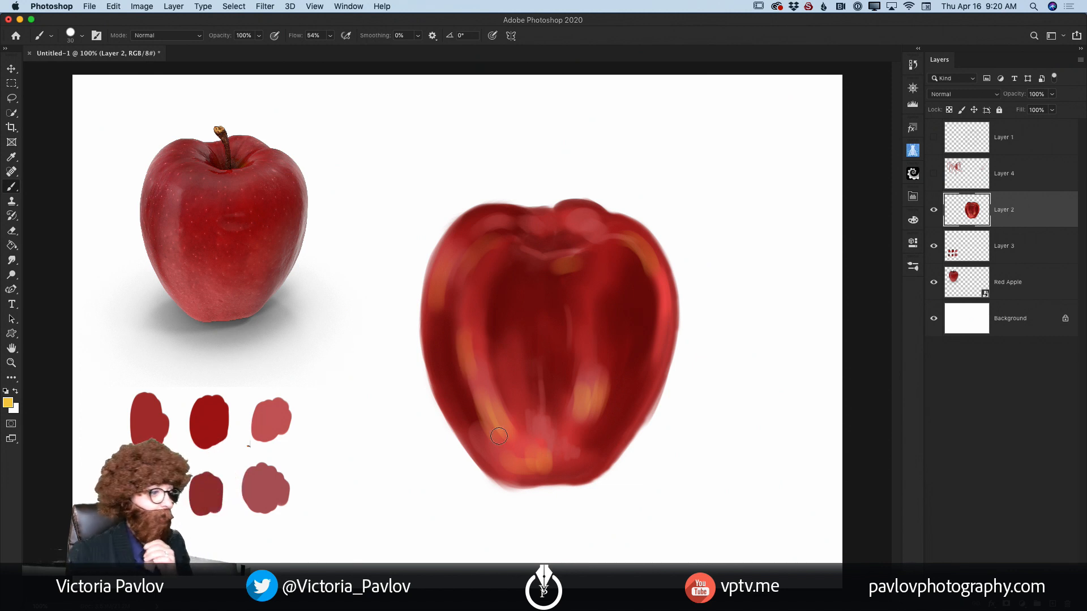
pyautogui.moveTo(531, 307); pyautogui.dragTo(558, 348)
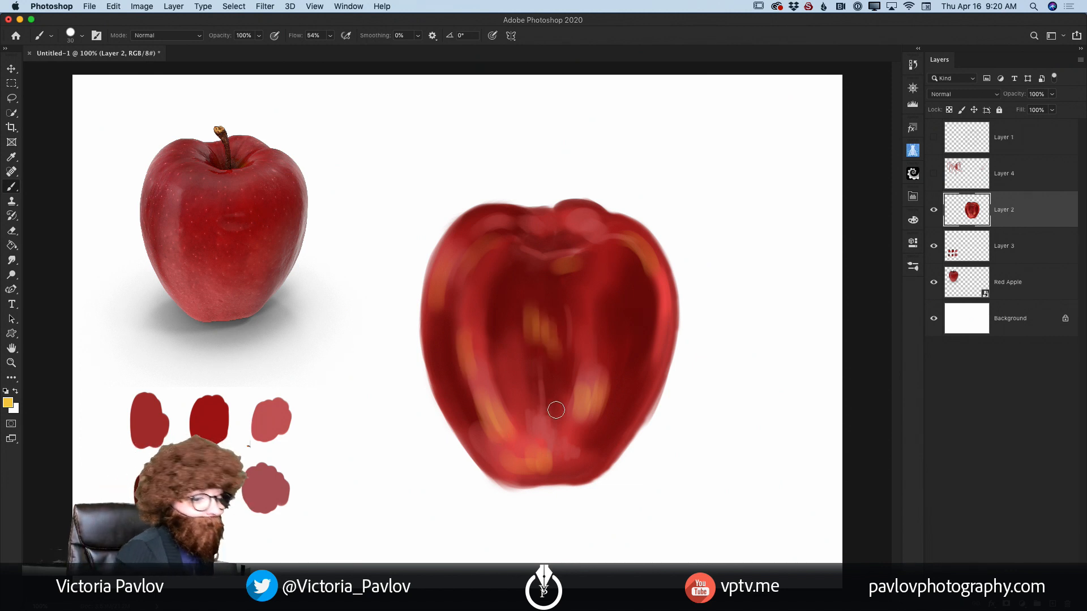
pyautogui.moveTo(601, 396)
pyautogui.mouseDown()
pyautogui.moveTo(611, 384)
pyautogui.moveTo(614, 408)
pyautogui.moveTo(597, 424)
pyautogui.mouseUp()
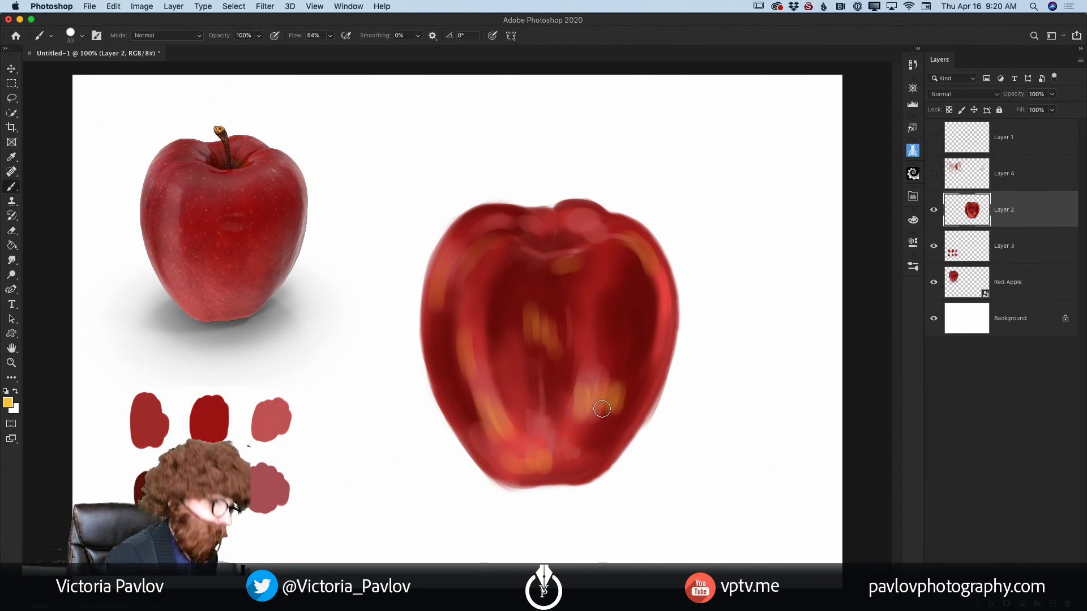
pyautogui.moveTo(612, 262); pyautogui.dragTo(627, 298)
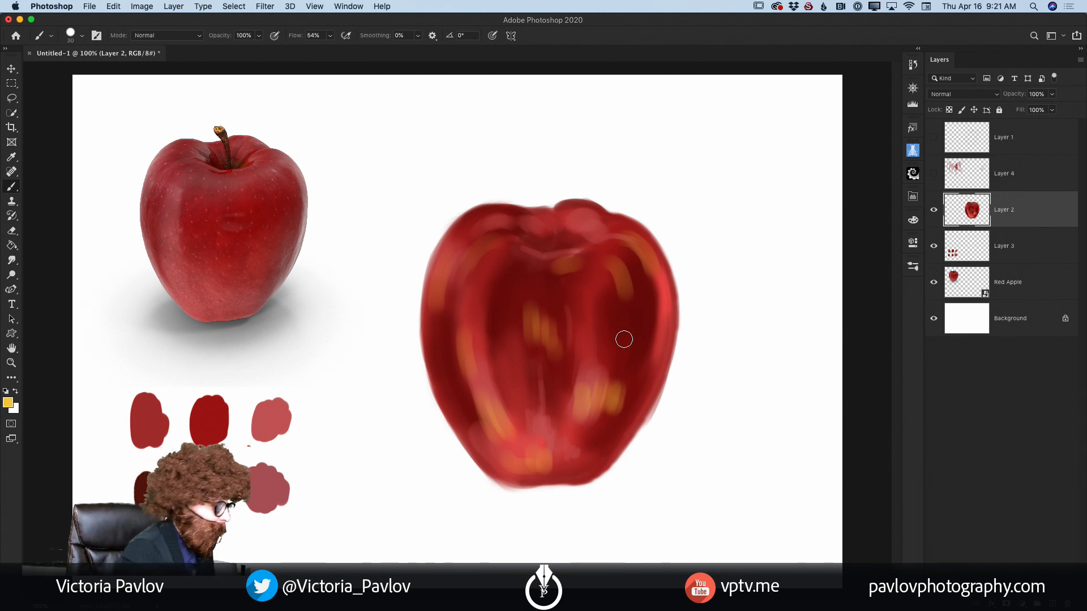
# Step: Sample the dark maroon swatch and paint shadows down the apple's right and left sides
pyautogui.press('i')
pyautogui.click(148, 486)
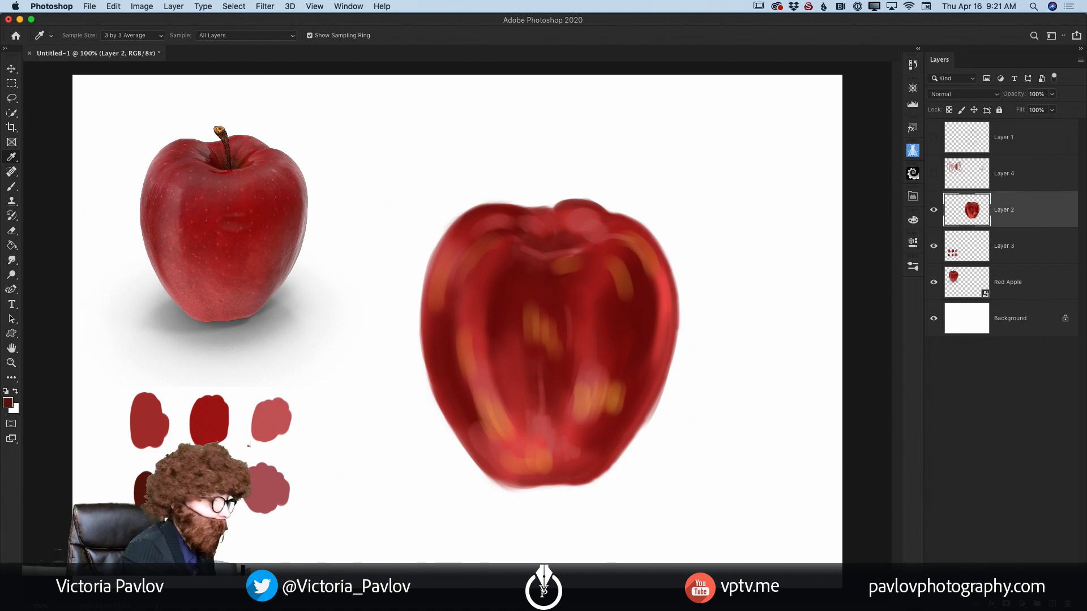
pyautogui.press('b')
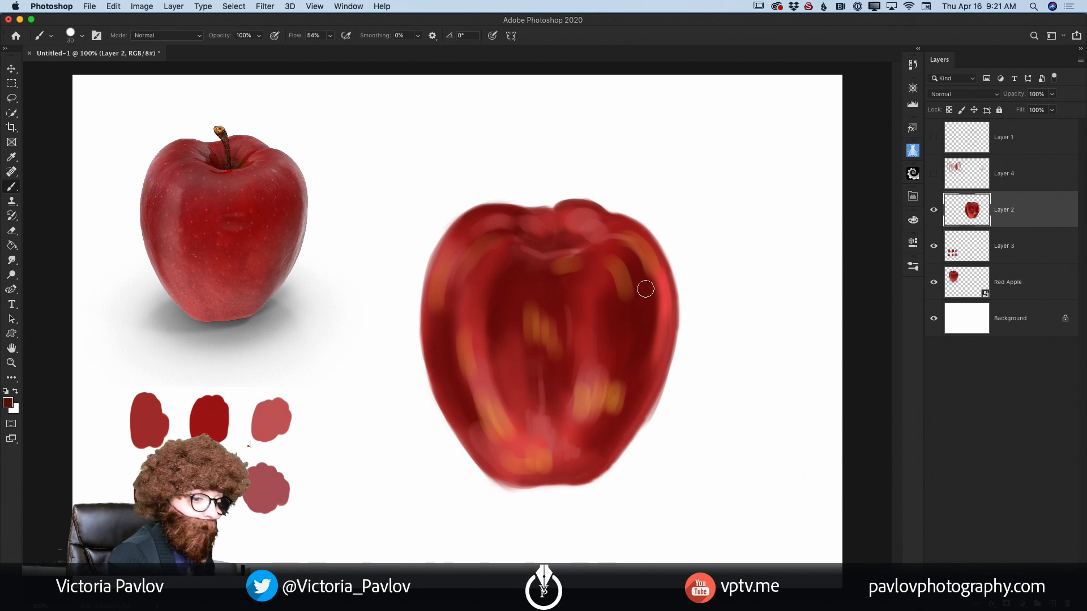
pyautogui.moveTo(636, 274); pyautogui.dragTo(641, 356)
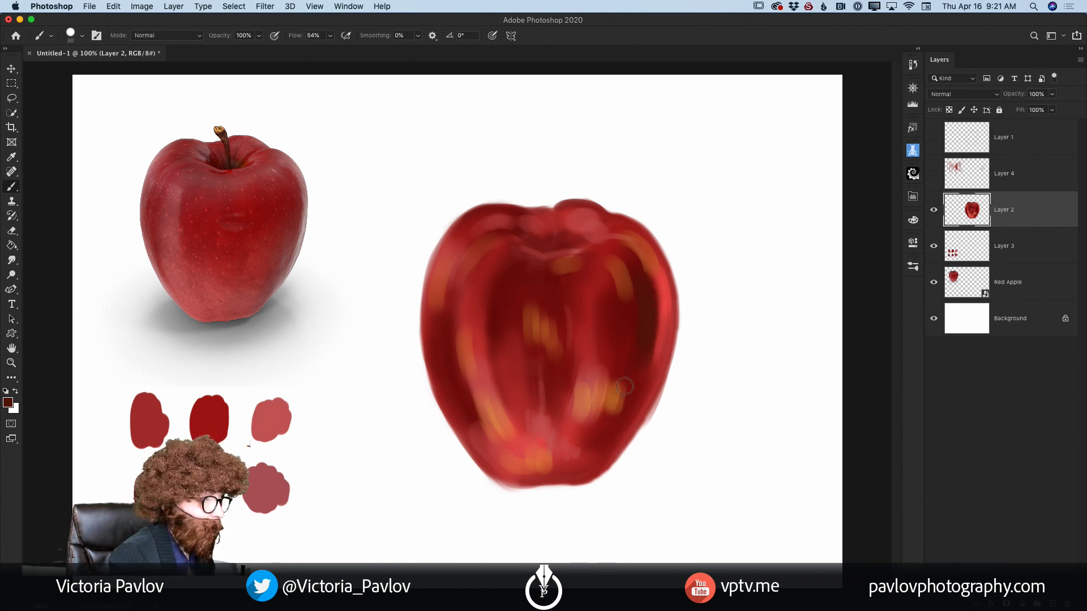
pyautogui.moveTo(650, 294)
pyautogui.mouseDown()
pyautogui.moveTo(655, 334)
pyautogui.moveTo(640, 376)
pyautogui.mouseUp()
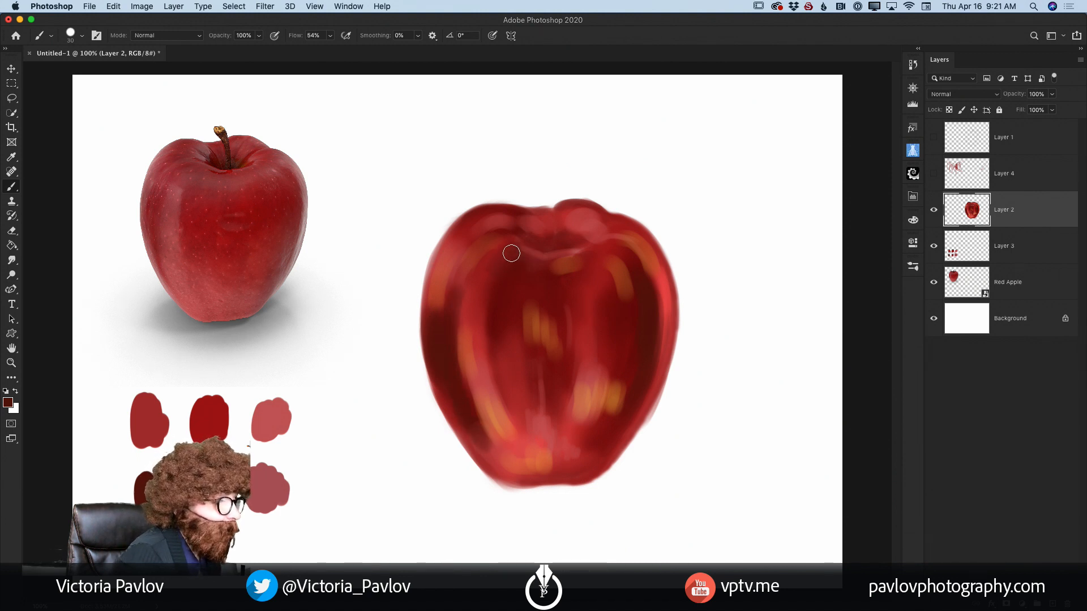
# Step: Deepen the maroon shadows around the dimple, lower right base and right outer edge, reducing the brush size for finer areas
pyautogui.moveTo(511, 253)
pyautogui.mouseDown()
pyautogui.moveTo(577, 263)
pyautogui.moveTo(537, 269)
pyautogui.moveTo(513, 289)
pyautogui.moveTo(497, 261)
pyautogui.moveTo(484, 274)
pyautogui.moveTo(503, 288)
pyautogui.moveTo(511, 270)
pyautogui.moveTo(506, 304)
pyautogui.moveTo(505, 257)
pyautogui.moveTo(490, 273)
pyautogui.moveTo(520, 240)
pyautogui.moveTo(484, 230)
pyautogui.moveTo(517, 231)
pyautogui.moveTo(481, 235)
pyautogui.moveTo(499, 246)
pyautogui.moveTo(516, 228)
pyautogui.moveTo(479, 220)
pyautogui.moveTo(512, 217)
pyautogui.moveTo(470, 220)
pyautogui.moveTo(511, 227)
pyautogui.moveTo(469, 244)
pyautogui.moveTo(508, 227)
pyautogui.moveTo(482, 256)
pyautogui.moveTo(560, 220)
pyautogui.moveTo(516, 218)
pyautogui.moveTo(564, 207)
pyautogui.moveTo(547, 244)
pyautogui.mouseUp()
pyautogui.press('[')
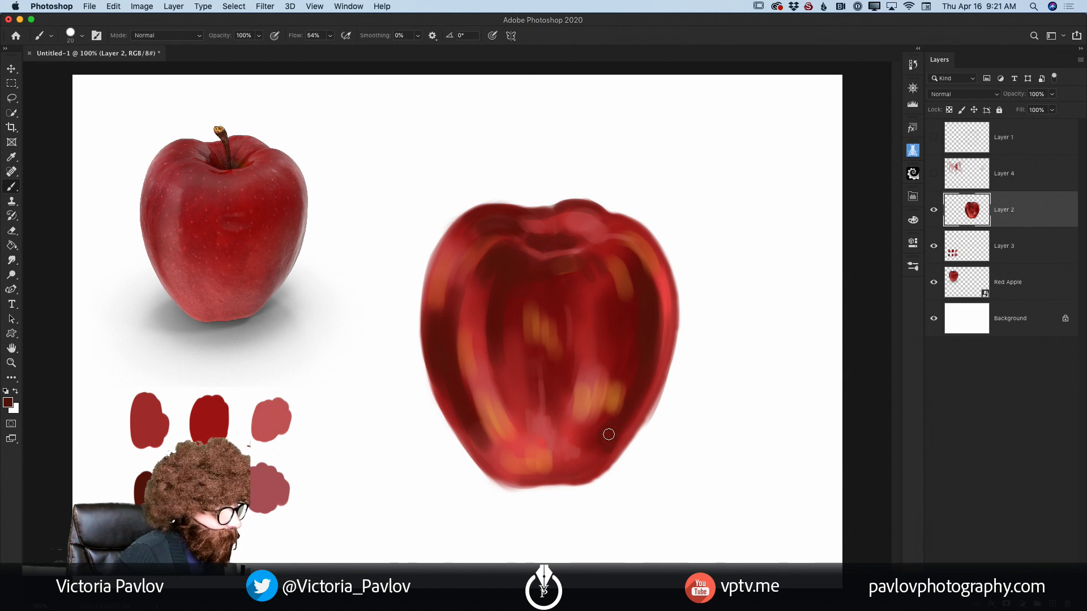
pyautogui.moveTo(629, 414)
pyautogui.mouseDown()
pyautogui.moveTo(597, 470)
pyautogui.moveTo(583, 457)
pyautogui.moveTo(573, 464)
pyautogui.moveTo(592, 470)
pyautogui.mouseUp()
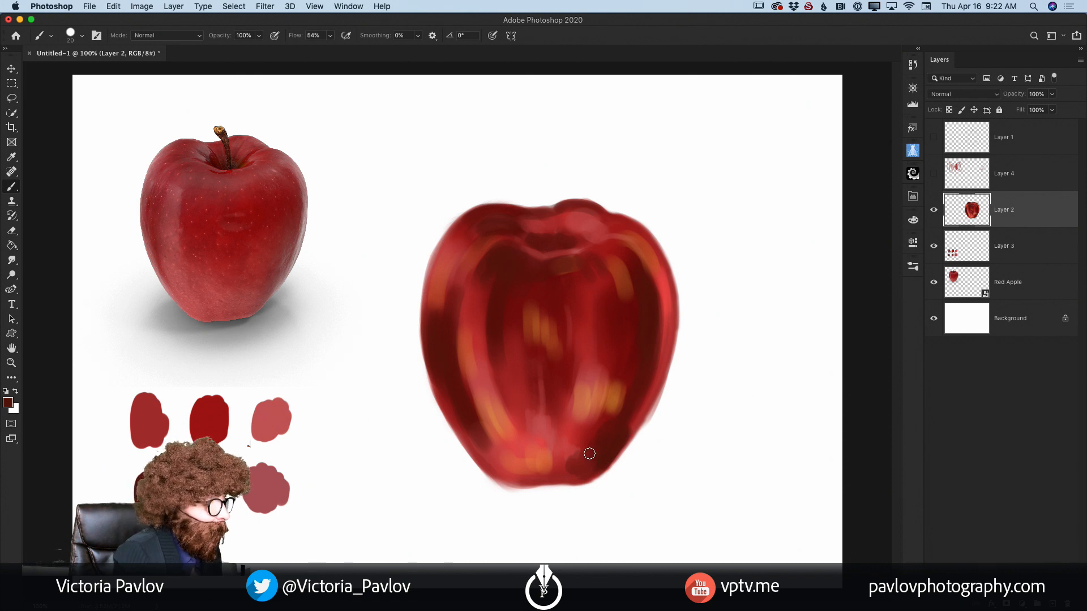
pyautogui.press('[')
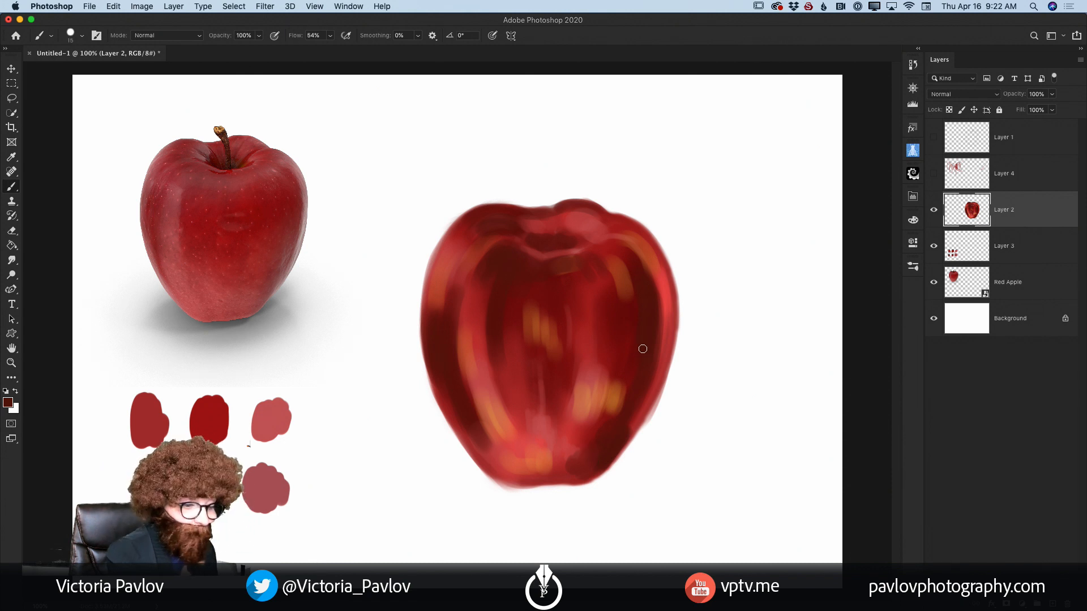
pyautogui.moveTo(671, 341)
pyautogui.mouseDown()
pyautogui.moveTo(626, 444)
pyautogui.moveTo(642, 418)
pyautogui.mouseUp()
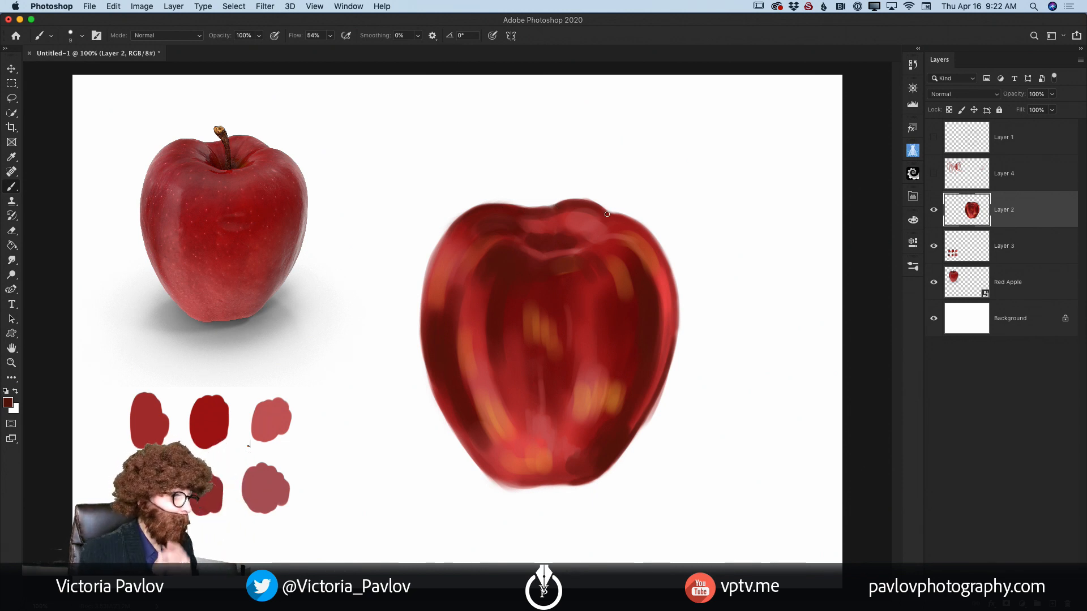
# Step: Enlarge the brush and set the foreground colour to dark desaturated blue 2a4a58
pyautogui.press(']')
pyautogui.press(']')
pyautogui.press(']')
pyautogui.press(']')
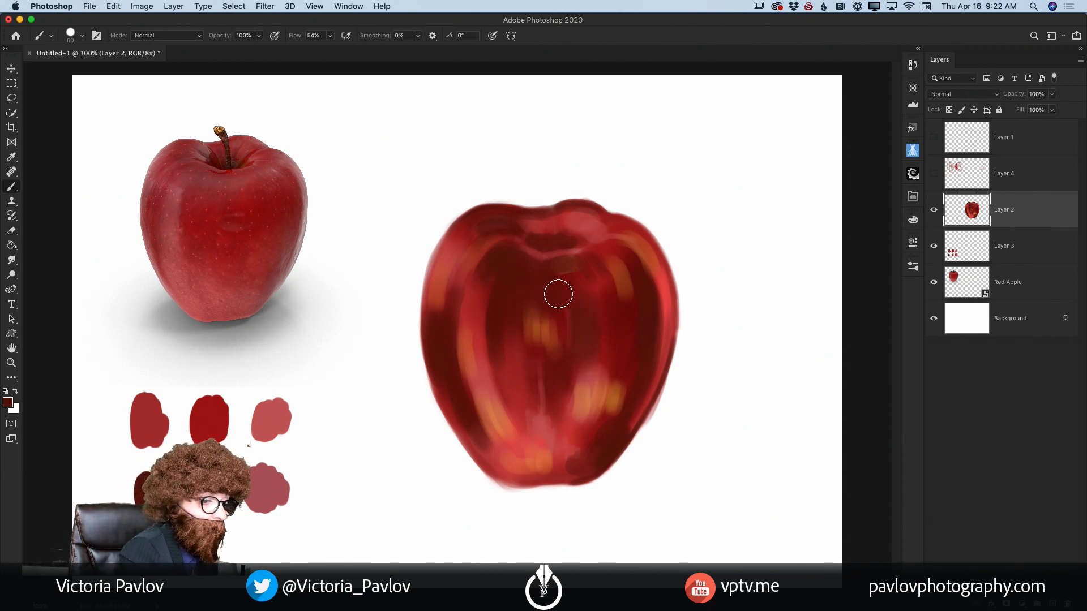
pyautogui.click(8, 401)
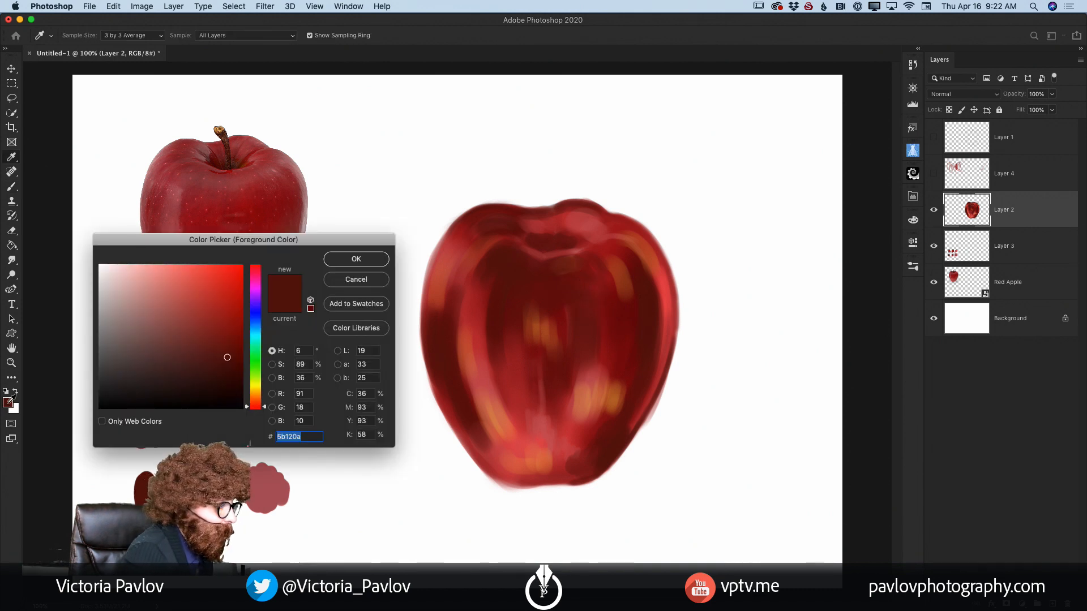
pyautogui.click(257, 329)
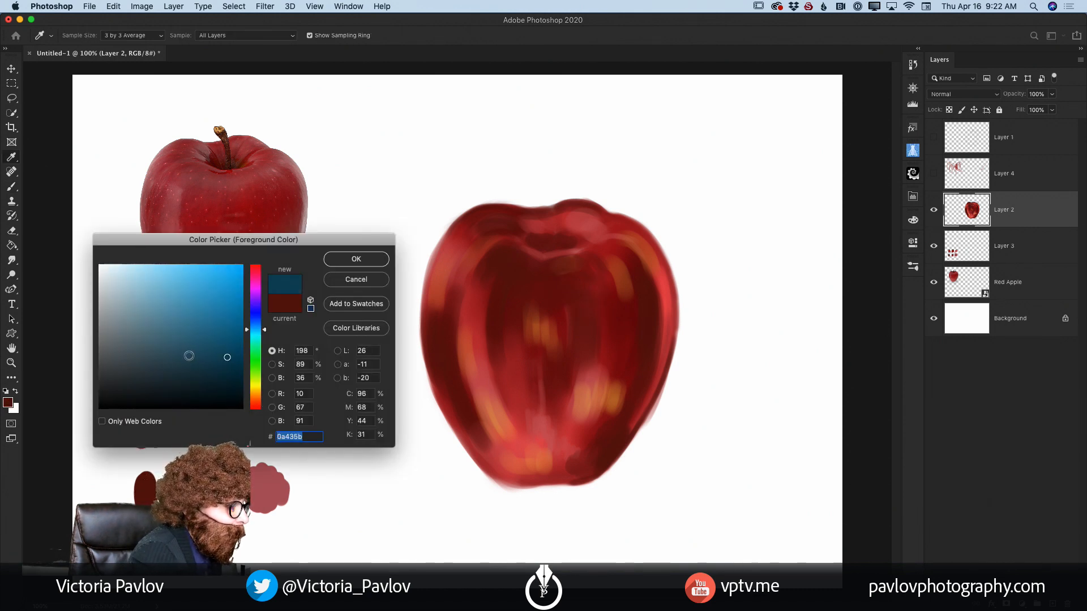
pyautogui.moveTo(189, 356)
pyautogui.mouseDown()
pyautogui.moveTo(175, 335)
pyautogui.moveTo(180, 348)
pyautogui.mouseUp()
pyautogui.click(176, 361)
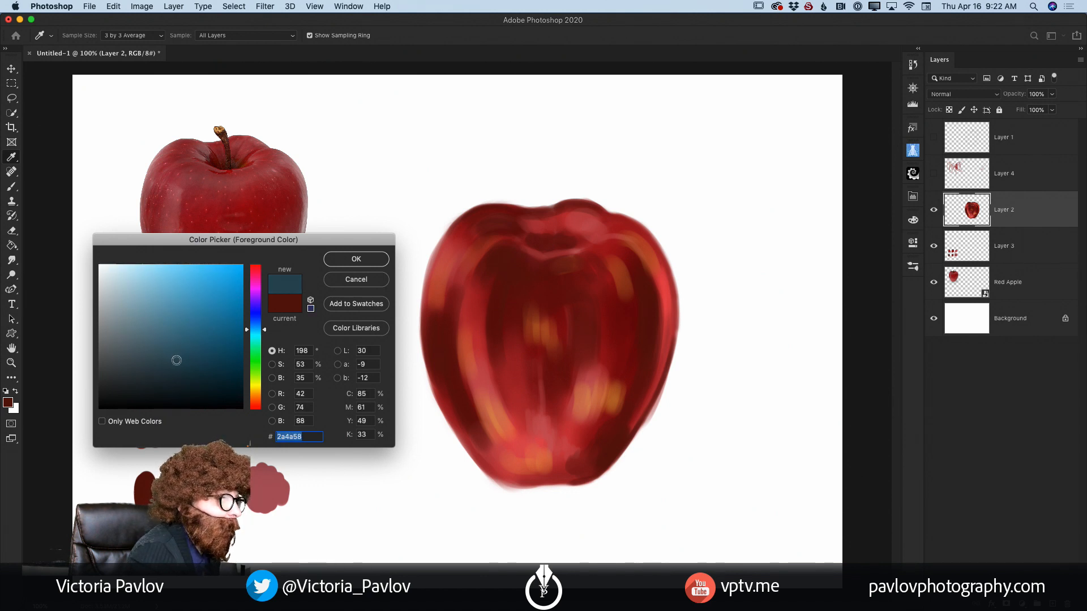
pyautogui.click(353, 258)
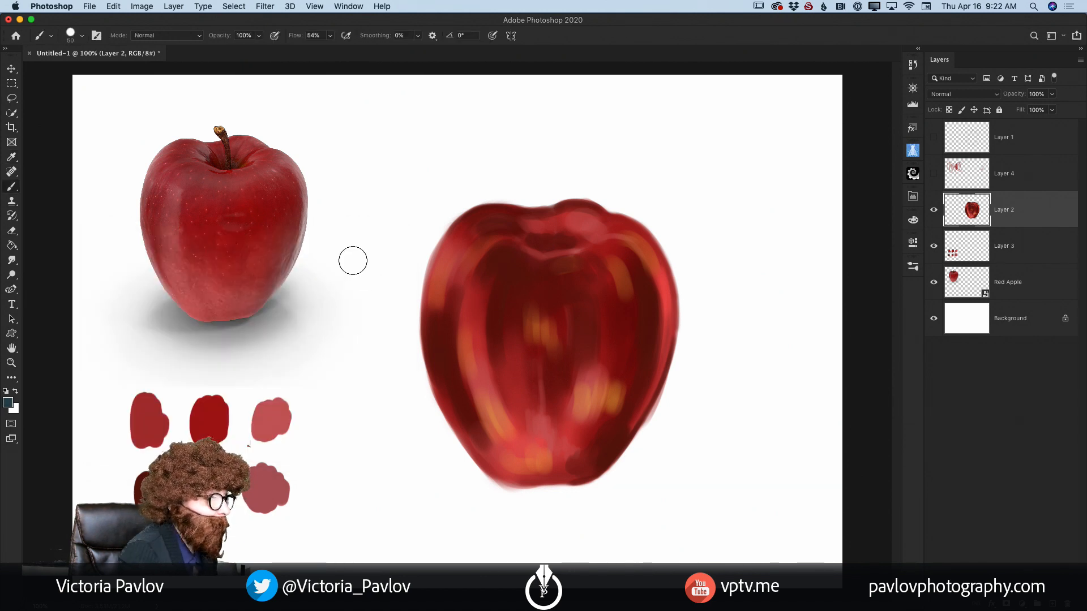
# Step: Paint dark blue shadows on the apple's right and left sides, around the dimple and on both shoulders, reducing the brush size for the lower right
pyautogui.moveTo(632, 293)
pyautogui.mouseDown()
pyautogui.moveTo(630, 371)
pyautogui.moveTo(634, 316)
pyautogui.moveTo(642, 373)
pyautogui.moveTo(649, 320)
pyautogui.mouseUp()
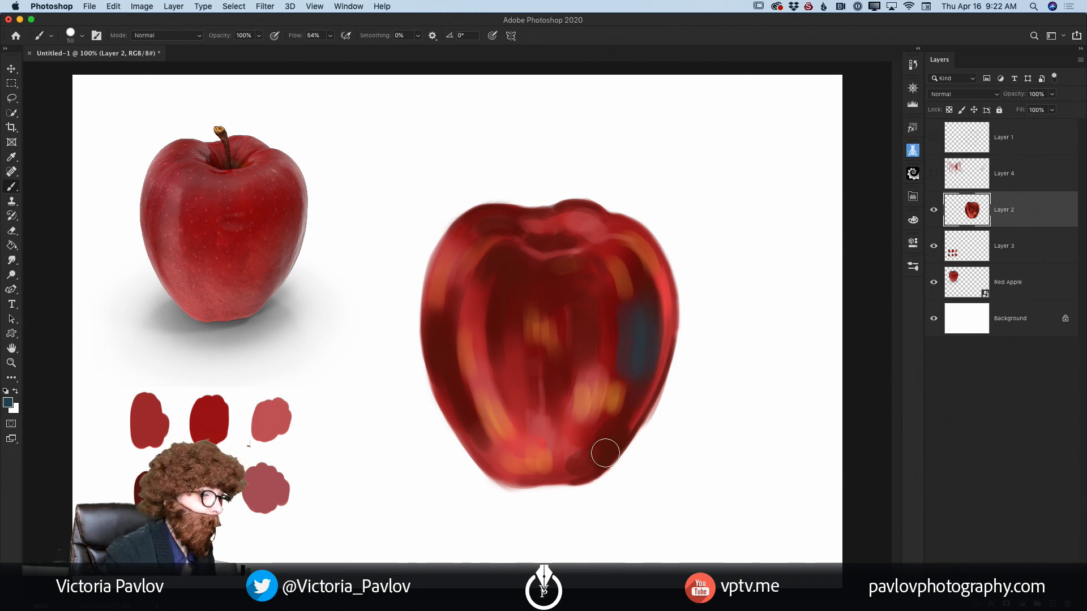
pyautogui.moveTo(456, 317)
pyautogui.mouseDown()
pyautogui.moveTo(441, 365)
pyautogui.moveTo(450, 323)
pyautogui.moveTo(460, 397)
pyautogui.moveTo(440, 329)
pyautogui.moveTo(459, 401)
pyautogui.moveTo(512, 453)
pyautogui.mouseUp()
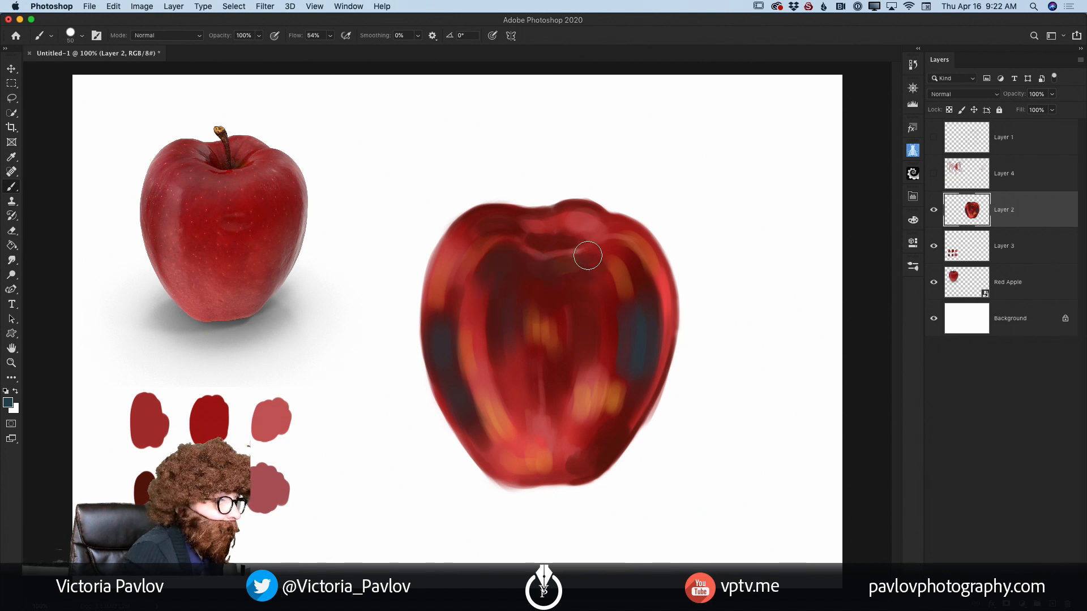
pyautogui.moveTo(588, 256)
pyautogui.mouseDown()
pyautogui.moveTo(574, 226)
pyautogui.moveTo(559, 244)
pyautogui.moveTo(537, 231)
pyautogui.moveTo(557, 227)
pyautogui.moveTo(514, 226)
pyautogui.moveTo(546, 235)
pyautogui.mouseUp()
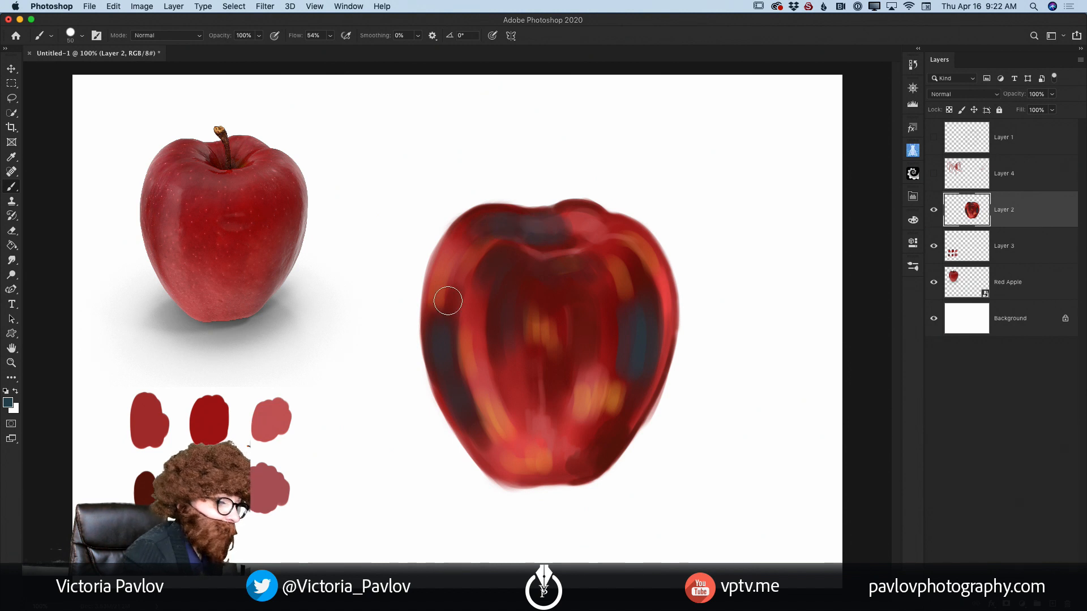
pyautogui.moveTo(553, 284)
pyautogui.mouseDown()
pyautogui.moveTo(541, 310)
pyautogui.moveTo(529, 278)
pyautogui.moveTo(505, 299)
pyautogui.moveTo(509, 257)
pyautogui.moveTo(489, 292)
pyautogui.moveTo(504, 245)
pyautogui.moveTo(477, 251)
pyautogui.moveTo(507, 244)
pyautogui.moveTo(453, 274)
pyautogui.mouseUp()
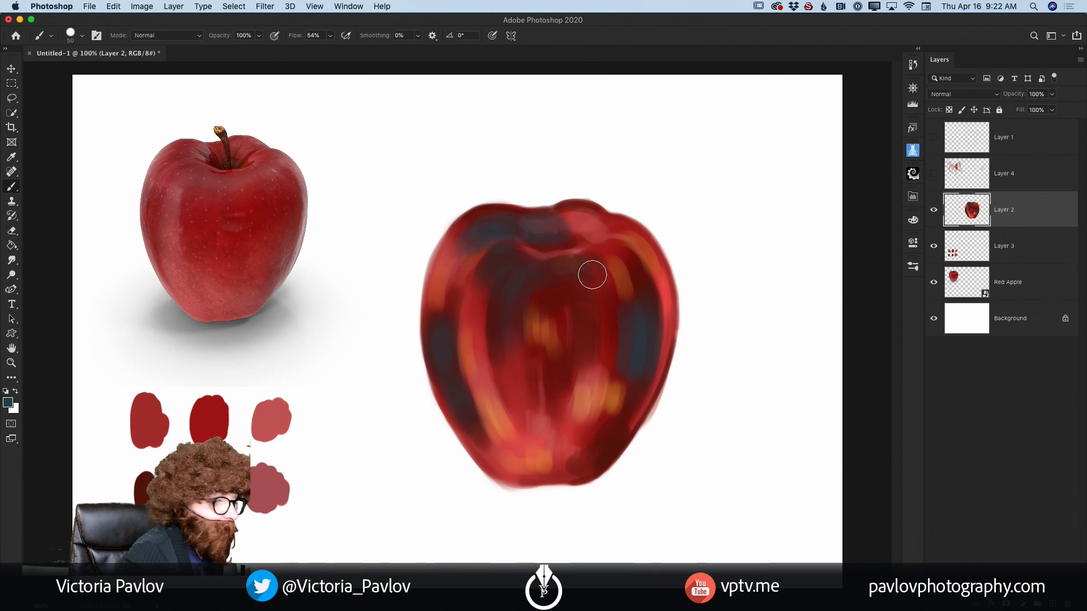
pyautogui.moveTo(625, 239); pyautogui.dragTo(647, 250)
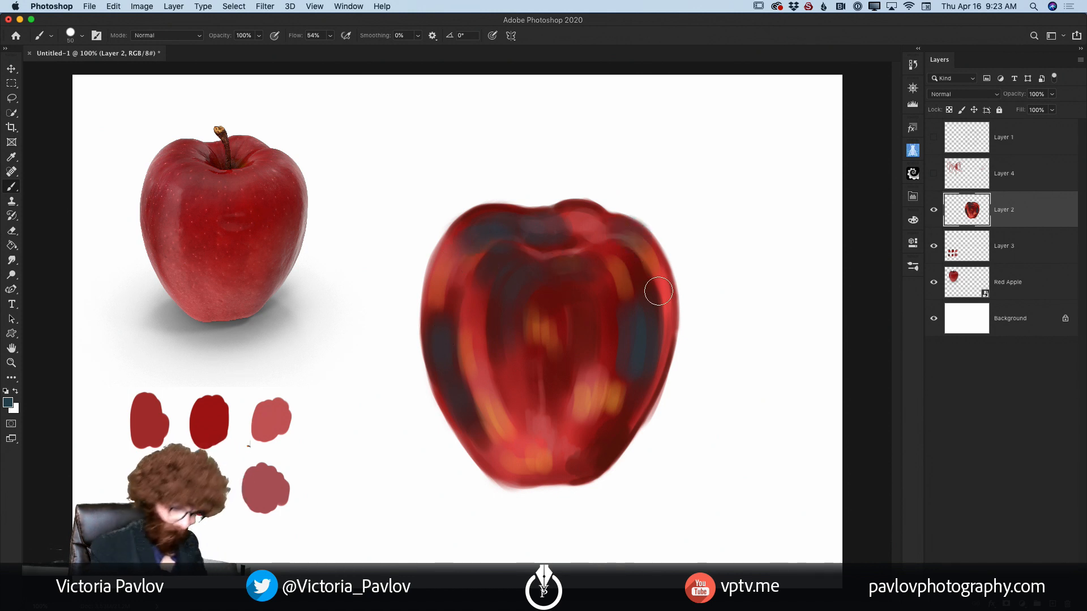
pyautogui.press('[')
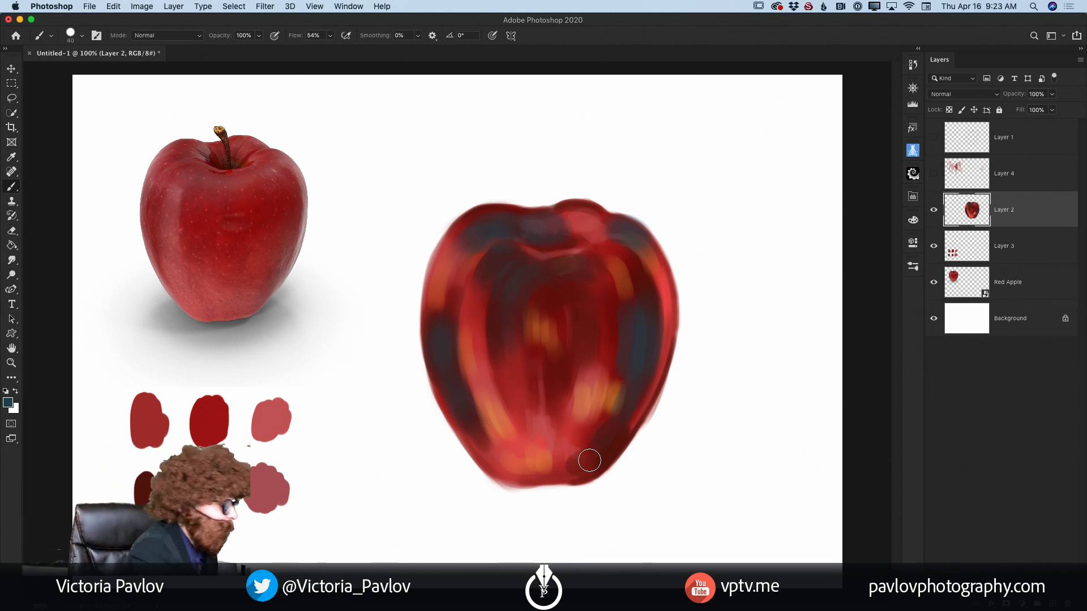
# Step: Add a new layer above Layer 2 and paint white highlights down the apple's left front and across the lower front
pyautogui.click(15, 391)
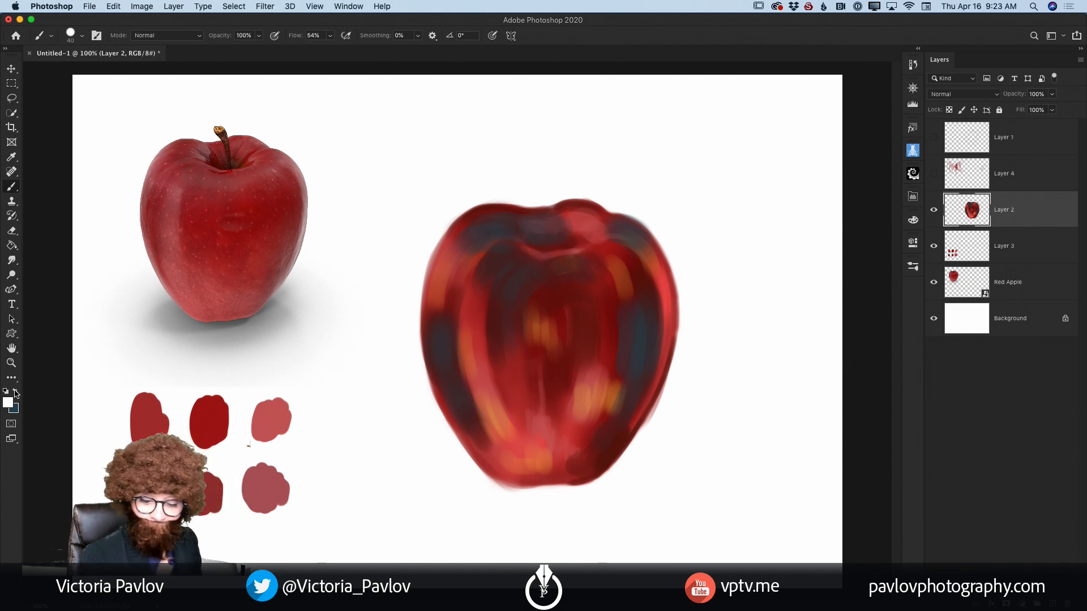
pyautogui.click(1052, 604)
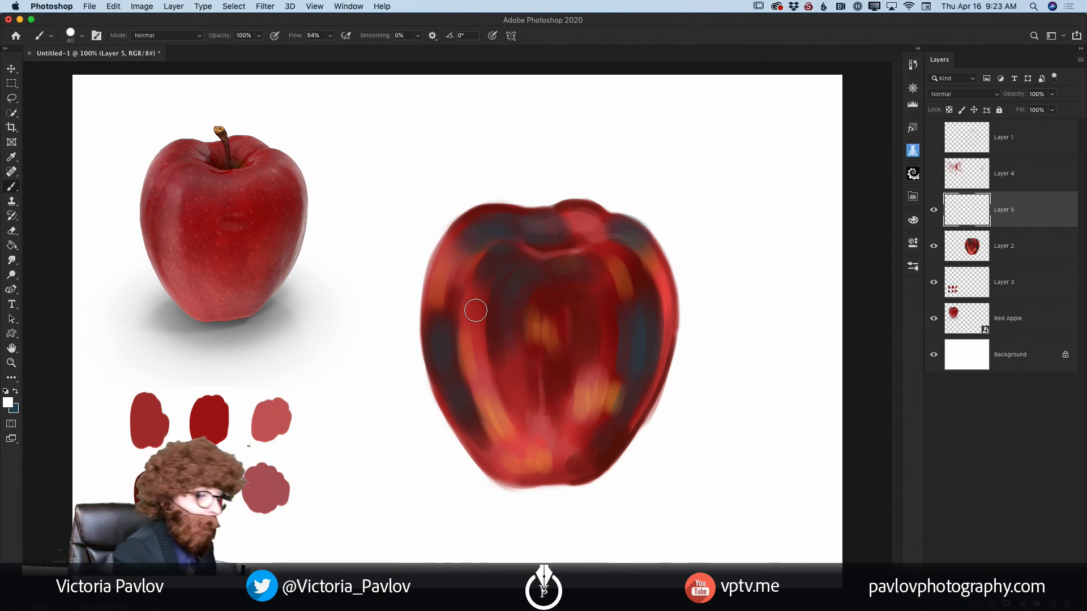
pyautogui.moveTo(478, 283)
pyautogui.mouseDown()
pyautogui.moveTo(479, 386)
pyautogui.moveTo(482, 288)
pyautogui.moveTo(491, 410)
pyautogui.mouseUp()
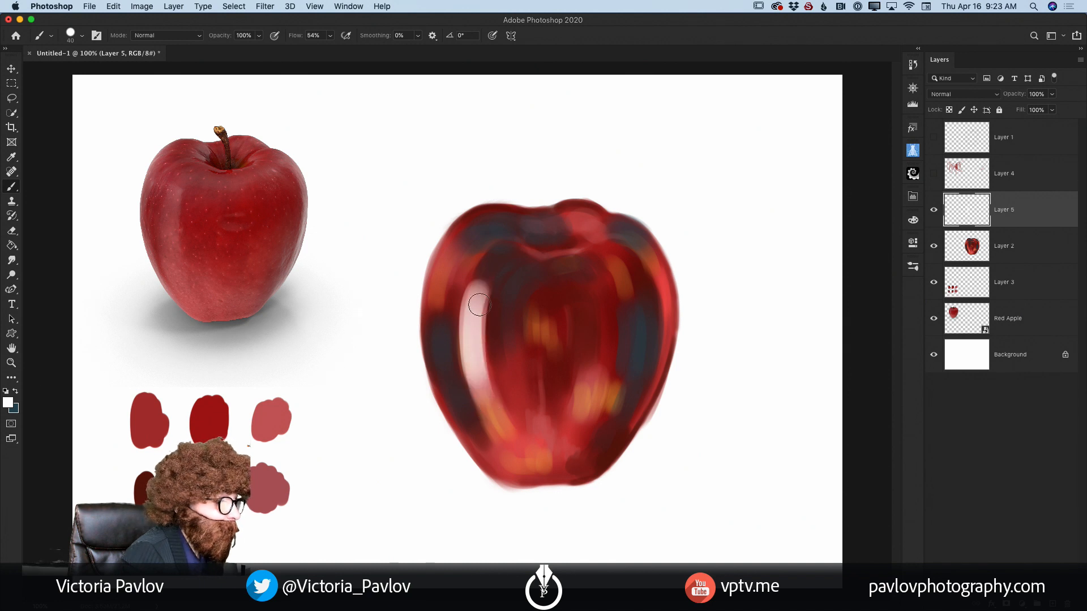
pyautogui.moveTo(478, 292)
pyautogui.mouseDown()
pyautogui.moveTo(489, 405)
pyautogui.moveTo(485, 390)
pyautogui.moveTo(523, 453)
pyautogui.moveTo(509, 428)
pyautogui.moveTo(539, 467)
pyautogui.moveTo(575, 460)
pyautogui.moveTo(600, 402)
pyautogui.moveTo(581, 445)
pyautogui.moveTo(554, 455)
pyautogui.moveTo(537, 444)
pyautogui.moveTo(530, 455)
pyautogui.moveTo(510, 442)
pyautogui.moveTo(506, 463)
pyautogui.moveTo(529, 429)
pyautogui.moveTo(543, 447)
pyautogui.moveTo(571, 450)
pyautogui.moveTo(503, 458)
pyautogui.mouseUp()
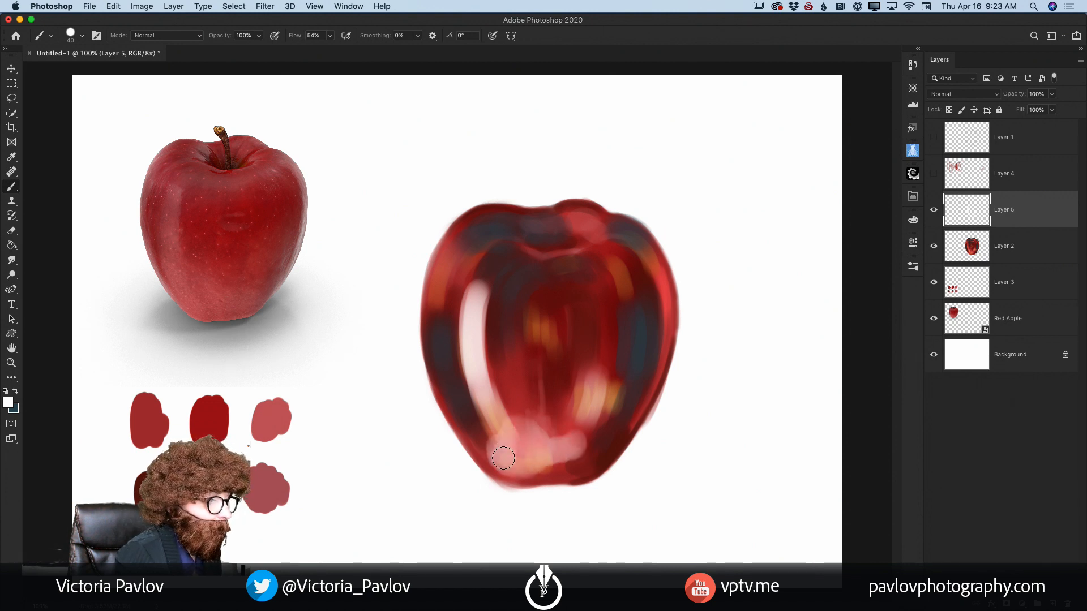
# Step: Paint finer white highlights along the right edge, dimple rim and left shoulder, plus short strokes below the dimple with a larger brush
pyautogui.press('[')
pyautogui.moveTo(630, 242)
pyautogui.mouseDown()
pyautogui.moveTo(659, 285)
pyautogui.moveTo(641, 253)
pyautogui.moveTo(667, 318)
pyautogui.moveTo(664, 371)
pyautogui.moveTo(664, 283)
pyautogui.moveTo(665, 369)
pyautogui.moveTo(668, 301)
pyautogui.moveTo(666, 347)
pyautogui.moveTo(623, 447)
pyautogui.mouseUp()
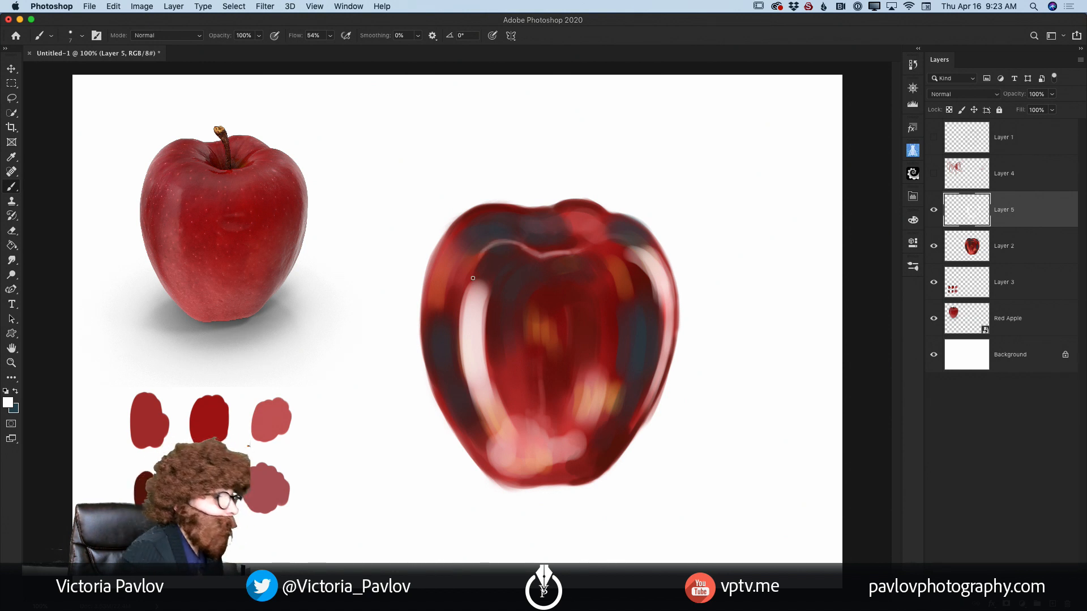
pyautogui.moveTo(454, 225); pyautogui.dragTo(430, 287)
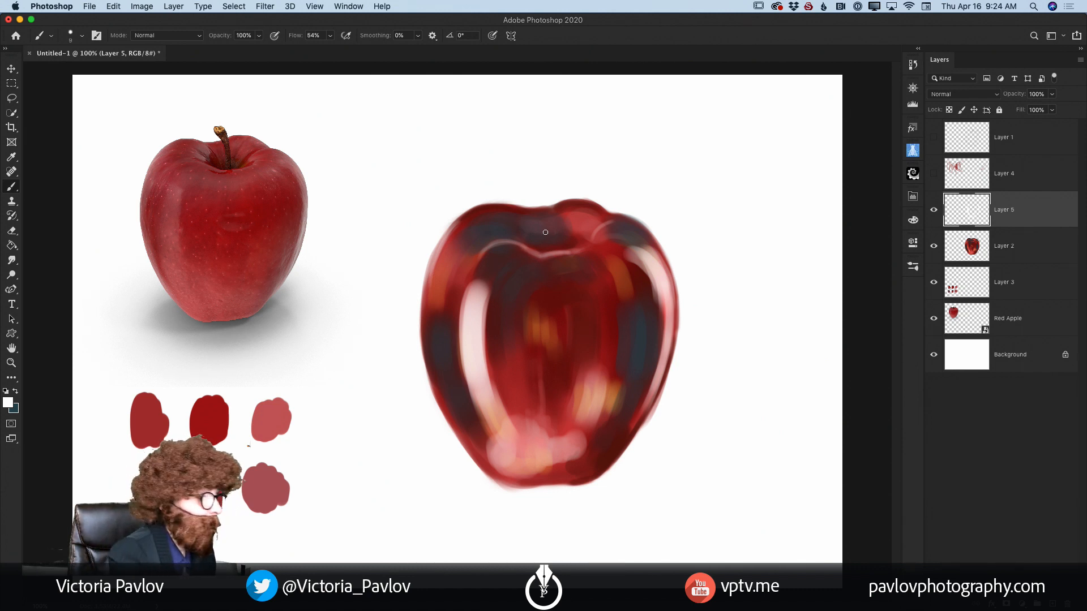
pyautogui.press(']')
pyautogui.press(']')
pyautogui.press(']')
pyautogui.press(']')
pyautogui.moveTo(569, 278)
pyautogui.mouseDown()
pyautogui.moveTo(602, 270)
pyautogui.moveTo(613, 296)
pyautogui.mouseUp()
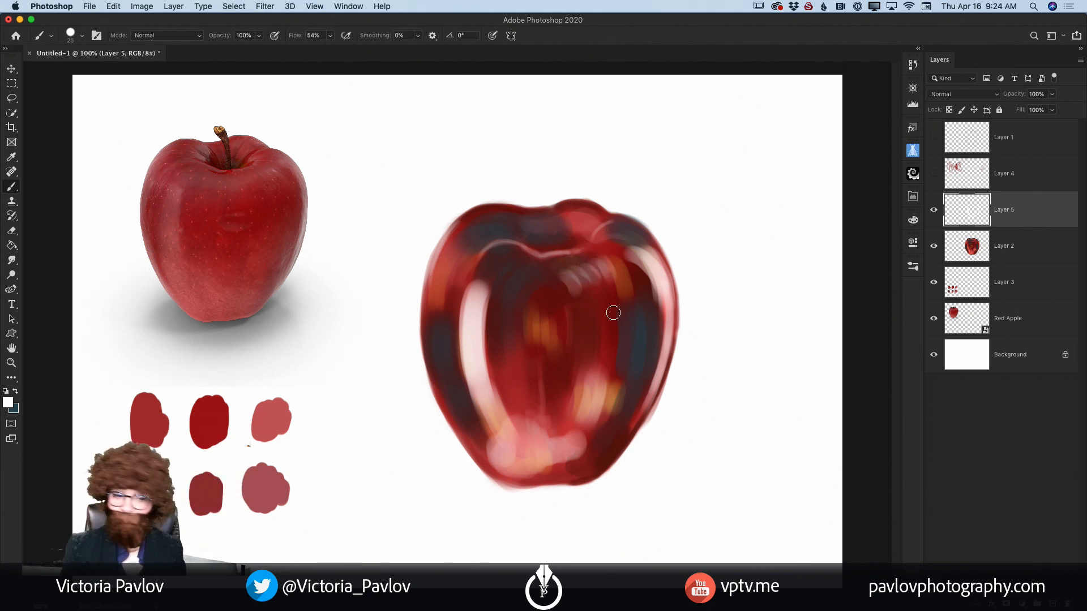
# Step: Merge the white highlight layer down into Layer 2 and switch to a larger Mixer Brush
pyautogui.click(1081, 61)
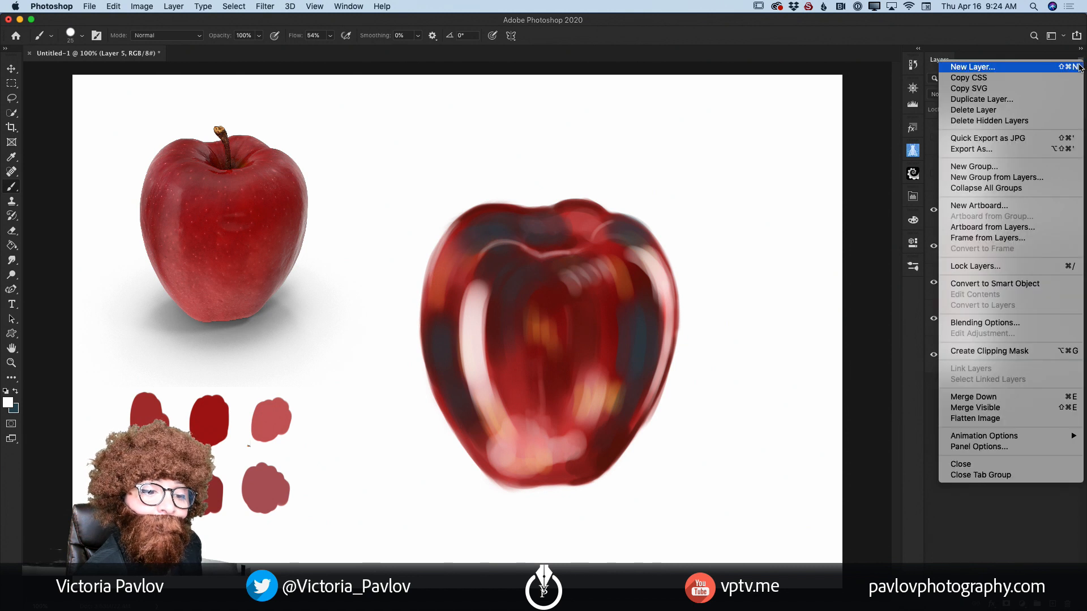
pyautogui.click(1009, 396)
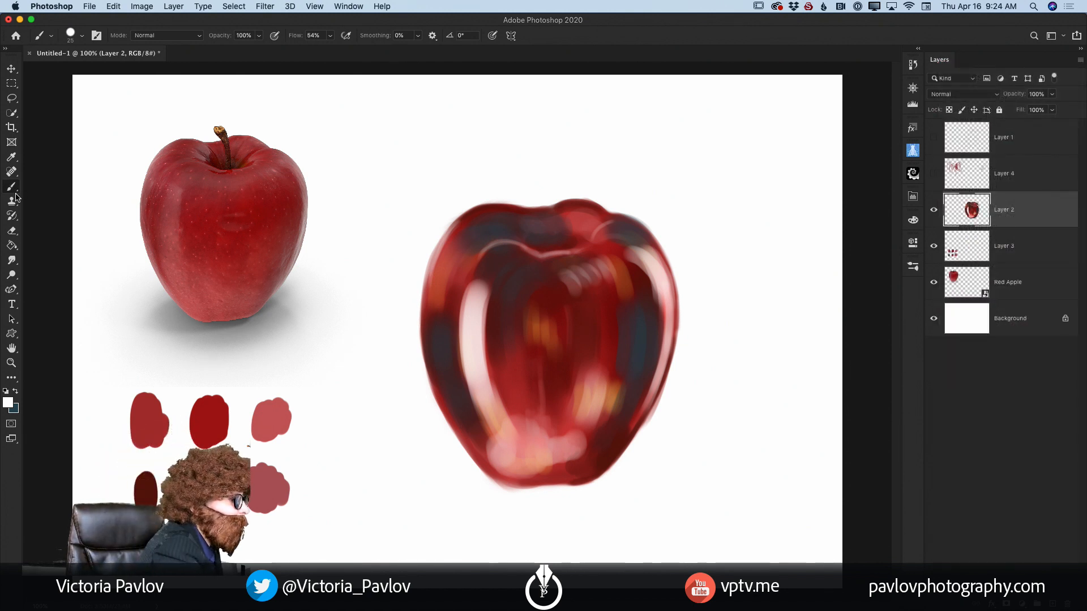
pyautogui.rightClick(11, 186)
pyautogui.click(61, 221)
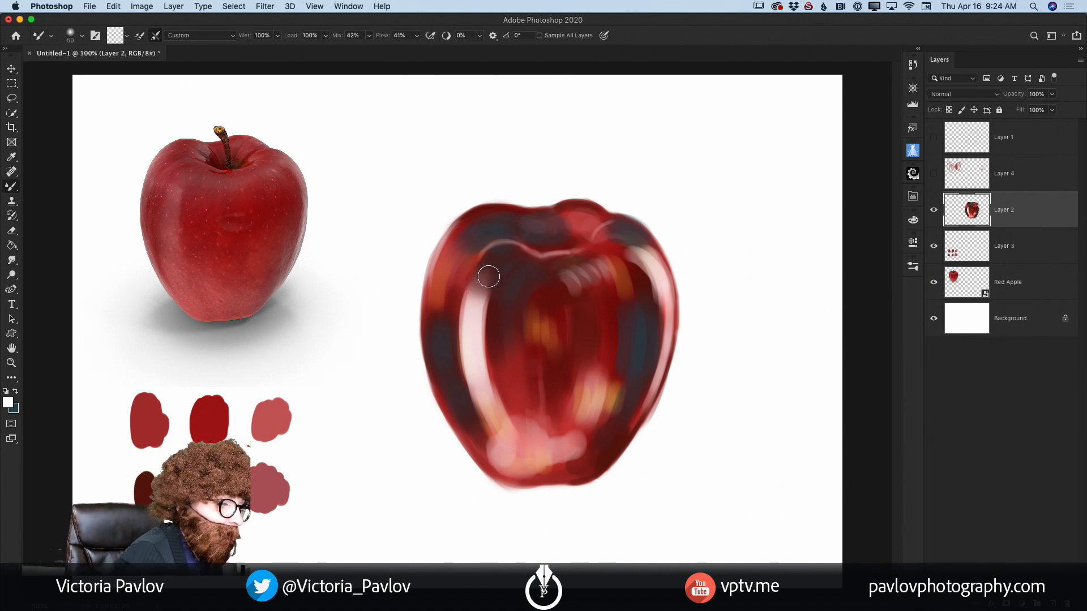
pyautogui.press(']')
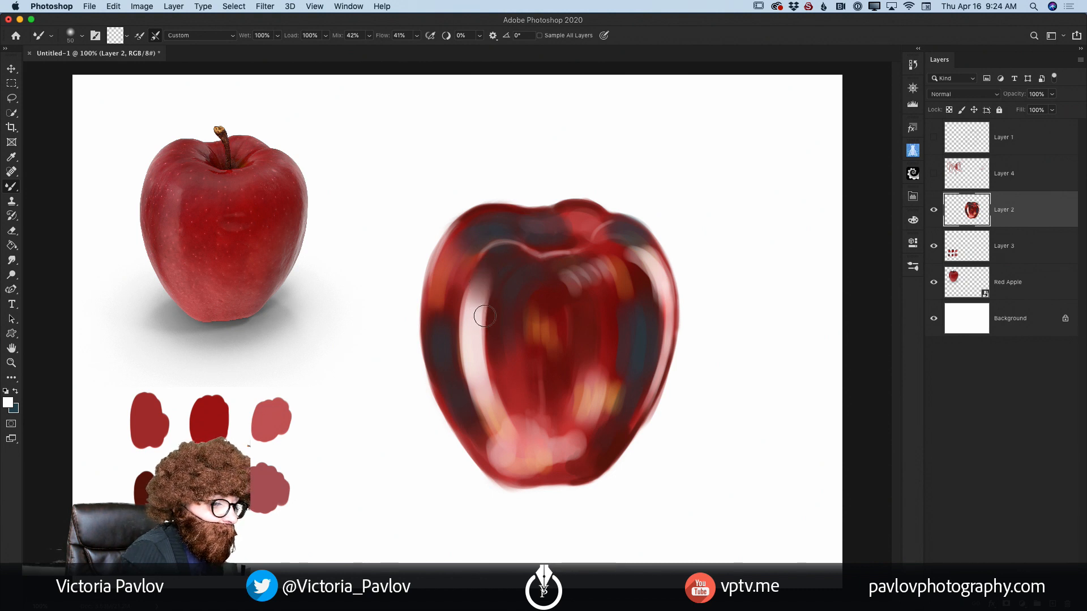
# Step: Blend the left highlight, left edge, left shoulder and dimple rim, plus the centre and the white strokes below the dimple
pyautogui.moveTo(488, 316)
pyautogui.mouseDown()
pyautogui.moveTo(494, 381)
pyautogui.moveTo(495, 292)
pyautogui.moveTo(499, 394)
pyautogui.moveTo(489, 386)
pyautogui.moveTo(504, 418)
pyautogui.moveTo(475, 390)
pyautogui.moveTo(483, 428)
pyautogui.moveTo(466, 402)
pyautogui.moveTo(480, 409)
pyautogui.moveTo(483, 433)
pyautogui.mouseUp()
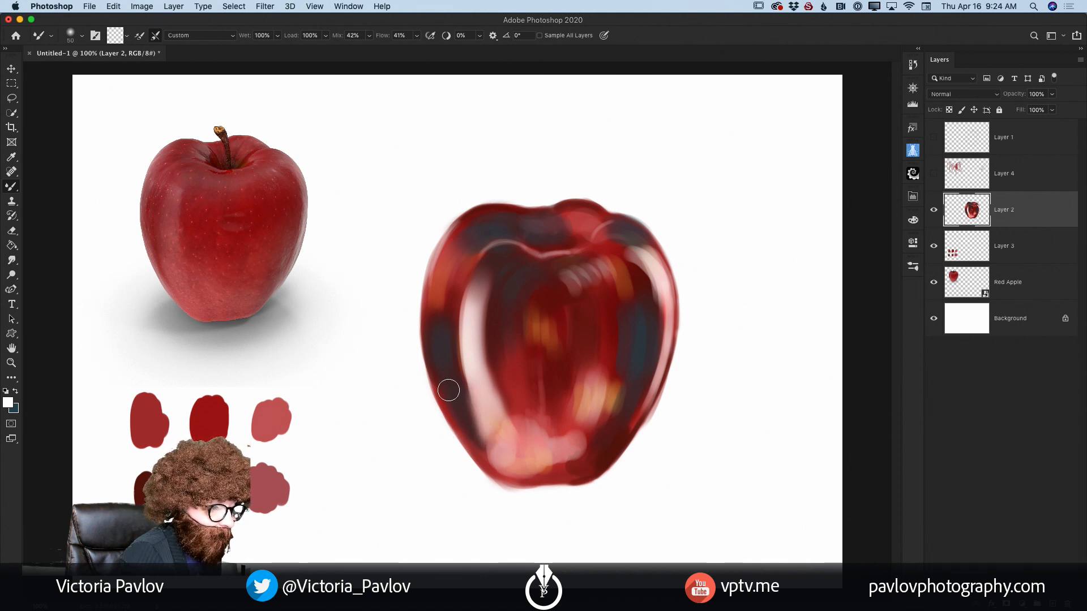
pyautogui.moveTo(449, 390); pyautogui.dragTo(497, 474)
pyautogui.moveTo(444, 329)
pyautogui.mouseDown()
pyautogui.moveTo(442, 293)
pyautogui.moveTo(441, 315)
pyautogui.moveTo(481, 224)
pyautogui.moveTo(467, 231)
pyautogui.moveTo(499, 231)
pyautogui.moveTo(473, 265)
pyautogui.moveTo(492, 245)
pyautogui.moveTo(474, 257)
pyautogui.moveTo(520, 251)
pyautogui.mouseUp()
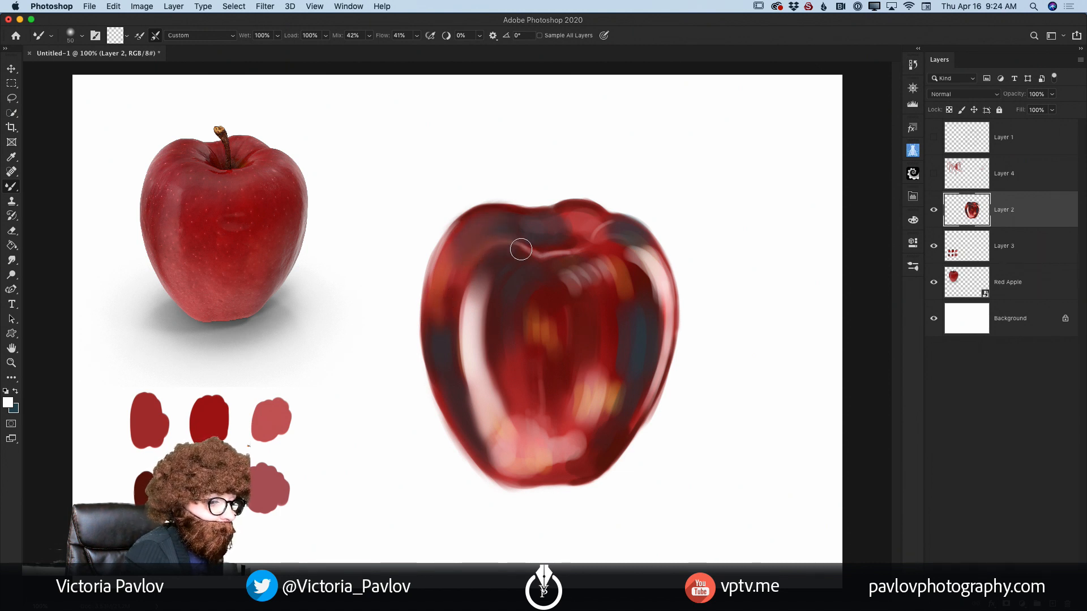
pyautogui.moveTo(488, 306)
pyautogui.mouseDown()
pyautogui.moveTo(498, 354)
pyautogui.moveTo(498, 278)
pyautogui.moveTo(495, 301)
pyautogui.moveTo(487, 293)
pyautogui.moveTo(503, 377)
pyautogui.moveTo(499, 323)
pyautogui.moveTo(515, 371)
pyautogui.moveTo(542, 368)
pyautogui.mouseUp()
pyautogui.moveTo(631, 273)
pyautogui.mouseDown()
pyautogui.moveTo(651, 264)
pyautogui.moveTo(603, 258)
pyautogui.moveTo(570, 284)
pyautogui.moveTo(606, 232)
pyautogui.moveTo(573, 276)
pyautogui.mouseUp()
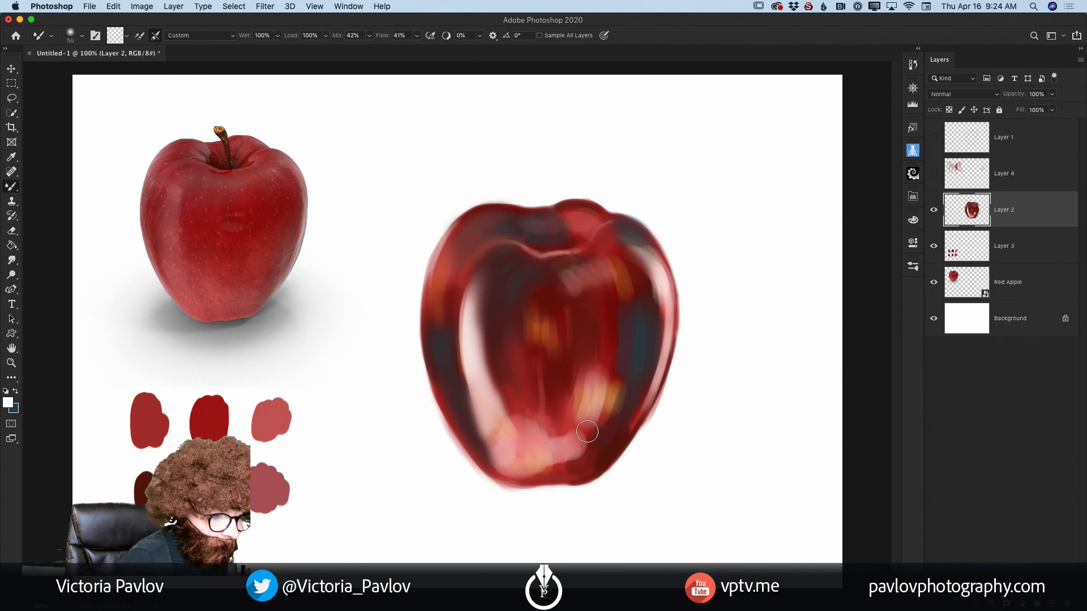
# Step: Blend the pink and yellow patches across the lower front into the base of the left highlight
pyautogui.moveTo(588, 431)
pyautogui.mouseDown()
pyautogui.moveTo(564, 446)
pyautogui.moveTo(577, 442)
pyautogui.moveTo(580, 455)
pyautogui.moveTo(552, 467)
pyautogui.moveTo(554, 450)
pyautogui.moveTo(541, 458)
pyautogui.moveTo(558, 465)
pyautogui.moveTo(511, 471)
pyautogui.moveTo(544, 435)
pyautogui.moveTo(528, 442)
pyautogui.moveTo(505, 405)
pyautogui.moveTo(513, 423)
pyautogui.moveTo(564, 438)
pyautogui.moveTo(510, 414)
pyautogui.moveTo(496, 385)
pyautogui.moveTo(526, 436)
pyautogui.mouseUp()
pyautogui.moveTo(488, 373)
pyautogui.mouseDown()
pyautogui.moveTo(488, 308)
pyautogui.moveTo(483, 375)
pyautogui.moveTo(477, 300)
pyautogui.moveTo(490, 311)
pyautogui.moveTo(510, 415)
pyautogui.mouseUp()
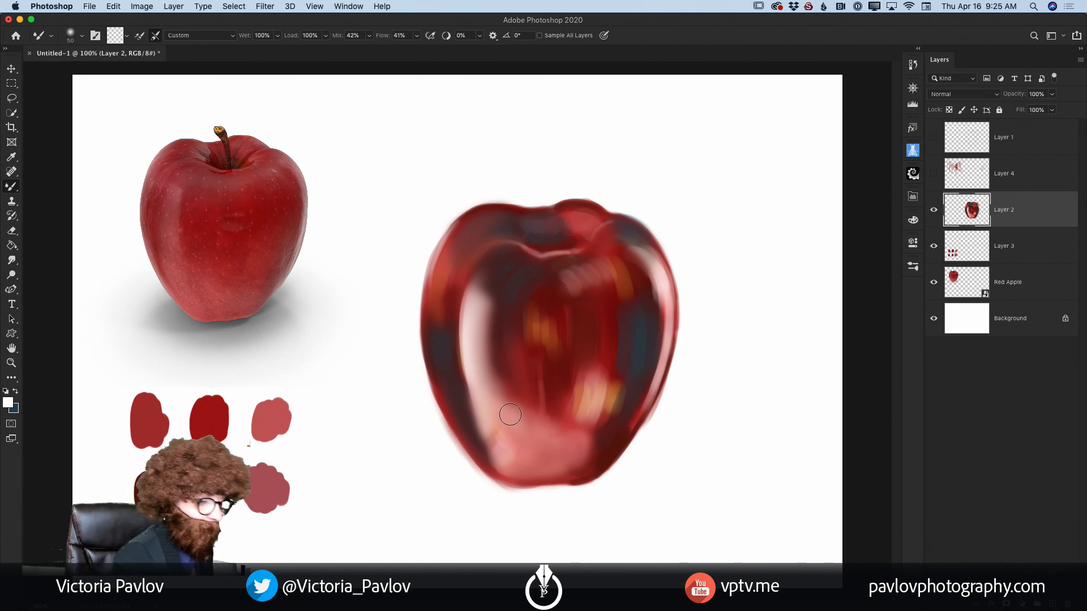
pyautogui.moveTo(472, 309)
pyautogui.mouseDown()
pyautogui.moveTo(475, 398)
pyautogui.moveTo(463, 364)
pyautogui.moveTo(467, 339)
pyautogui.moveTo(473, 410)
pyautogui.moveTo(464, 395)
pyautogui.moveTo(478, 432)
pyautogui.moveTo(516, 464)
pyautogui.moveTo(510, 431)
pyautogui.moveTo(496, 436)
pyautogui.moveTo(504, 450)
pyautogui.moveTo(533, 454)
pyautogui.mouseUp()
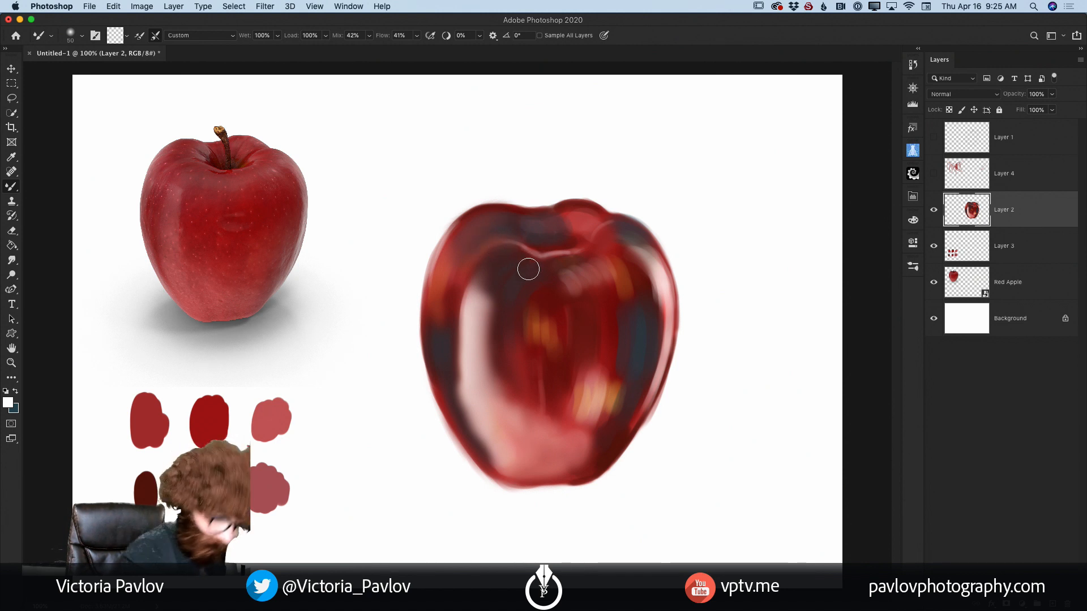
# Step: Soften the outer edge of the left highlight with a smaller mixer brush, and blend down to the base with a larger one
pyautogui.press('[')
pyautogui.press('[')
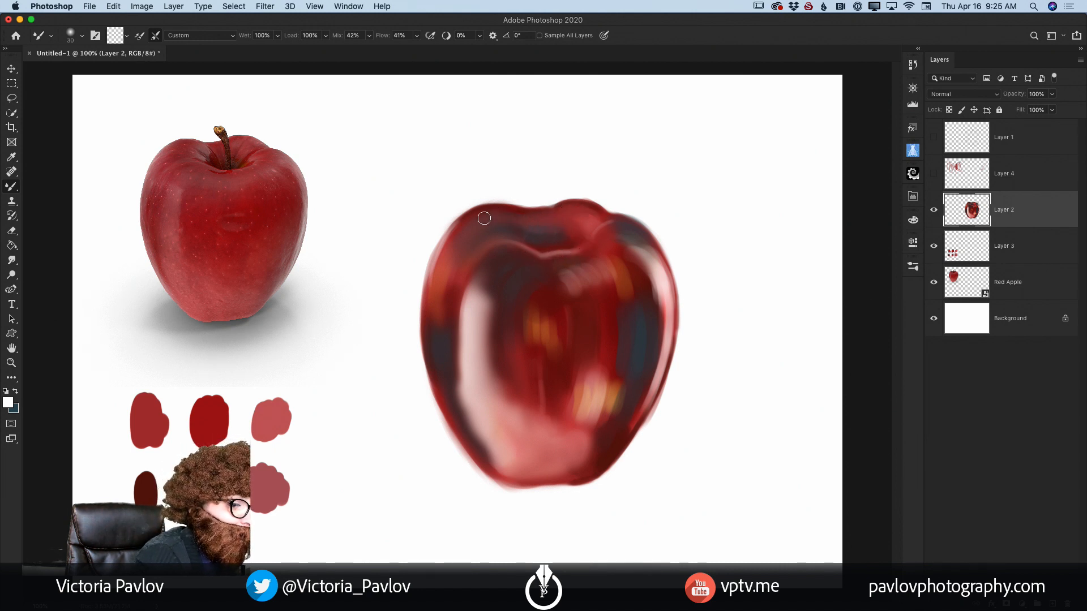
pyautogui.moveTo(471, 283); pyautogui.dragTo(467, 328)
pyautogui.moveTo(467, 281); pyautogui.dragTo(467, 373)
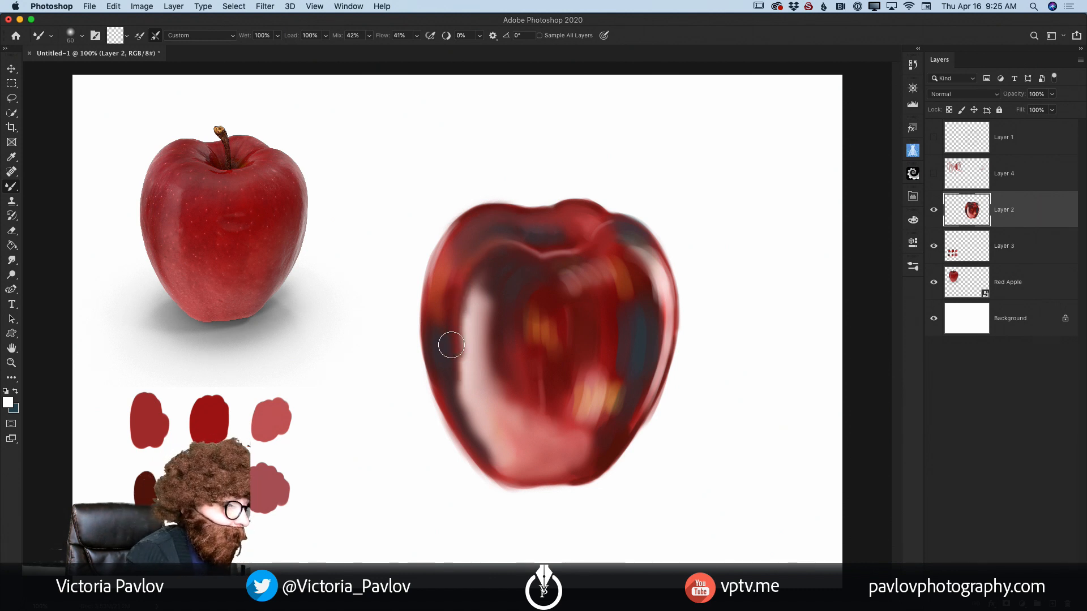
pyautogui.press(']')
pyautogui.moveTo(458, 347)
pyautogui.mouseDown()
pyautogui.moveTo(467, 408)
pyautogui.moveTo(459, 386)
pyautogui.moveTo(491, 440)
pyautogui.moveTo(475, 417)
pyautogui.moveTo(484, 454)
pyautogui.moveTo(482, 442)
pyautogui.moveTo(528, 485)
pyautogui.mouseUp()
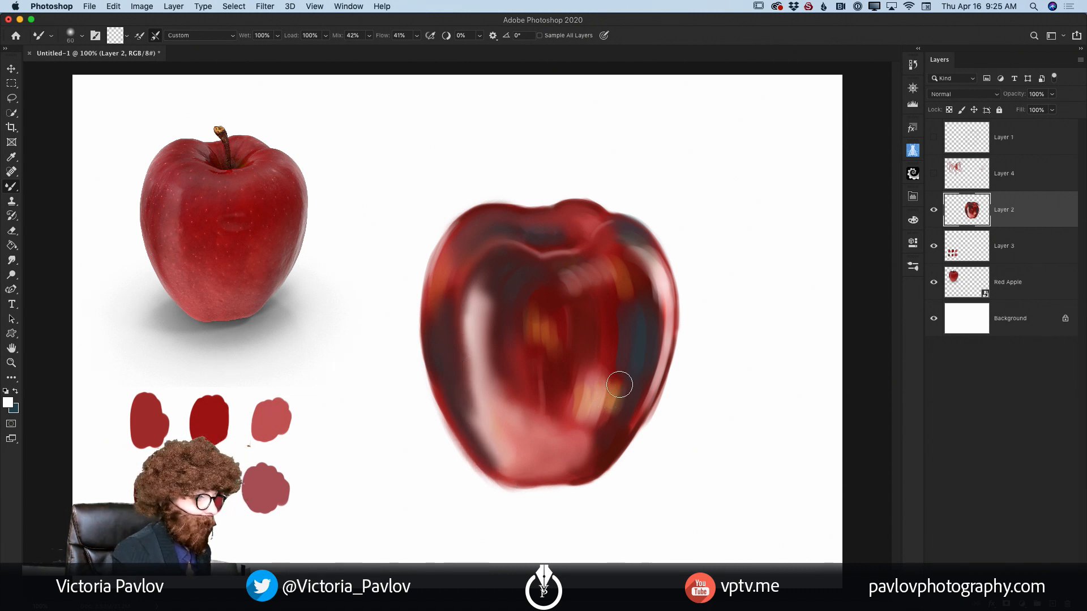
# Step: Blend the right side and yellow central patches, and soften the left highlight and adjoining blue shadow down to the base
pyautogui.moveTo(619, 381)
pyautogui.mouseDown()
pyautogui.moveTo(611, 404)
pyautogui.moveTo(599, 392)
pyautogui.moveTo(610, 392)
pyautogui.moveTo(609, 416)
pyautogui.moveTo(591, 454)
pyautogui.moveTo(587, 427)
pyautogui.moveTo(560, 428)
pyautogui.moveTo(547, 412)
pyautogui.moveTo(547, 331)
pyautogui.moveTo(561, 332)
pyautogui.moveTo(511, 367)
pyautogui.moveTo(537, 399)
pyautogui.moveTo(551, 391)
pyautogui.moveTo(548, 297)
pyautogui.moveTo(569, 298)
pyautogui.moveTo(559, 280)
pyautogui.moveTo(597, 277)
pyautogui.moveTo(599, 261)
pyautogui.moveTo(631, 247)
pyautogui.moveTo(615, 233)
pyautogui.moveTo(653, 273)
pyautogui.moveTo(653, 314)
pyautogui.moveTo(659, 284)
pyautogui.moveTo(651, 258)
pyautogui.moveTo(657, 366)
pyautogui.moveTo(655, 338)
pyautogui.moveTo(633, 415)
pyautogui.moveTo(632, 404)
pyautogui.moveTo(593, 445)
pyautogui.moveTo(578, 392)
pyautogui.moveTo(558, 386)
pyautogui.moveTo(546, 437)
pyautogui.mouseUp()
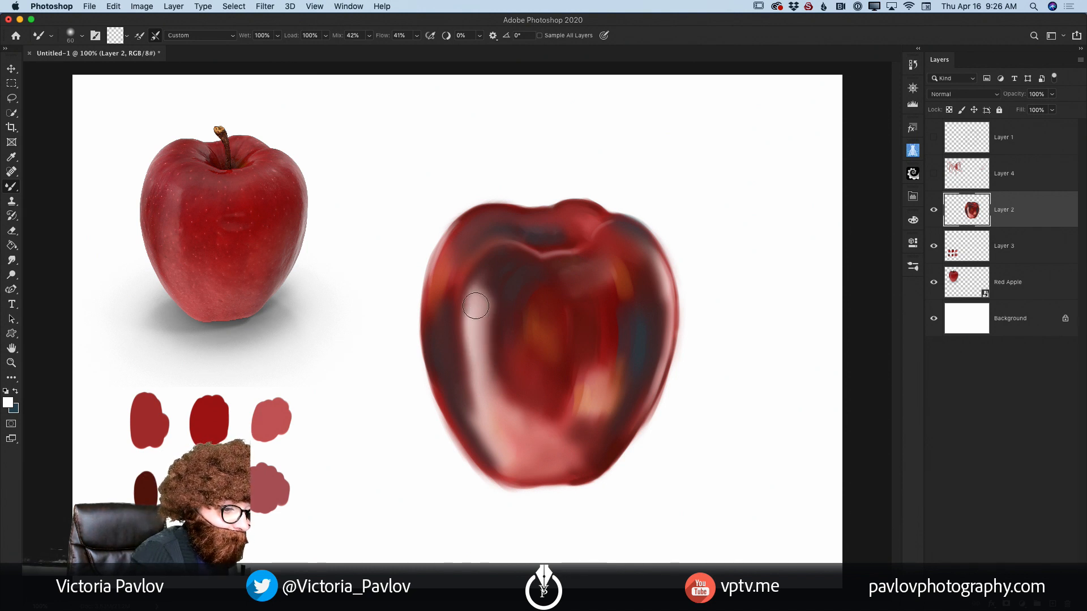
pyautogui.moveTo(475, 305)
pyautogui.mouseDown()
pyautogui.moveTo(473, 413)
pyautogui.moveTo(461, 357)
pyautogui.moveTo(477, 416)
pyautogui.mouseUp()
pyautogui.moveTo(471, 351)
pyautogui.mouseDown()
pyautogui.moveTo(470, 393)
pyautogui.moveTo(459, 370)
pyautogui.moveTo(472, 401)
pyautogui.moveTo(451, 363)
pyautogui.moveTo(472, 416)
pyautogui.moveTo(450, 352)
pyautogui.moveTo(496, 478)
pyautogui.moveTo(492, 424)
pyautogui.moveTo(474, 405)
pyautogui.moveTo(470, 416)
pyautogui.moveTo(483, 413)
pyautogui.moveTo(476, 393)
pyautogui.moveTo(477, 410)
pyautogui.moveTo(454, 378)
pyautogui.moveTo(486, 450)
pyautogui.moveTo(447, 379)
pyautogui.moveTo(493, 444)
pyautogui.mouseUp()
pyautogui.moveTo(450, 327)
pyautogui.mouseDown()
pyautogui.moveTo(444, 338)
pyautogui.moveTo(449, 301)
pyautogui.moveTo(449, 359)
pyautogui.moveTo(479, 422)
pyautogui.mouseUp()
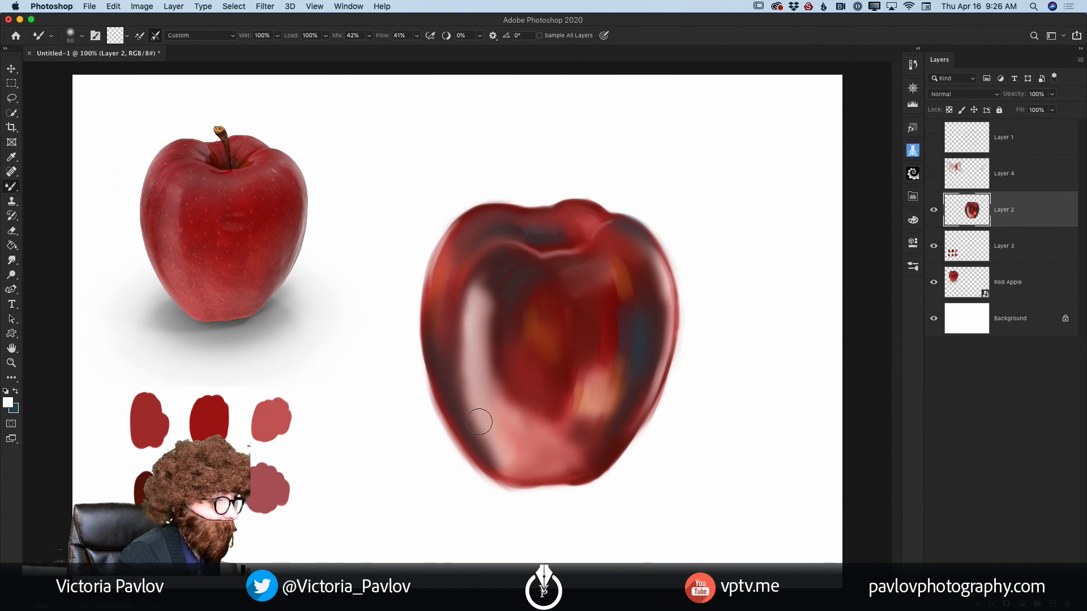
pyautogui.moveTo(478, 311)
pyautogui.mouseDown()
pyautogui.moveTo(463, 287)
pyautogui.moveTo(454, 324)
pyautogui.moveTo(464, 331)
pyautogui.moveTo(484, 276)
pyautogui.moveTo(499, 301)
pyautogui.moveTo(485, 322)
pyautogui.moveTo(495, 402)
pyautogui.moveTo(514, 401)
pyautogui.moveTo(495, 397)
pyautogui.moveTo(531, 421)
pyautogui.moveTo(493, 457)
pyautogui.moveTo(533, 479)
pyautogui.mouseUp()
# Step: Reduce the mixer brush size and blend the colours along the apple's bottom edge
pyautogui.press('[')
pyautogui.press('[')
pyautogui.press('[')
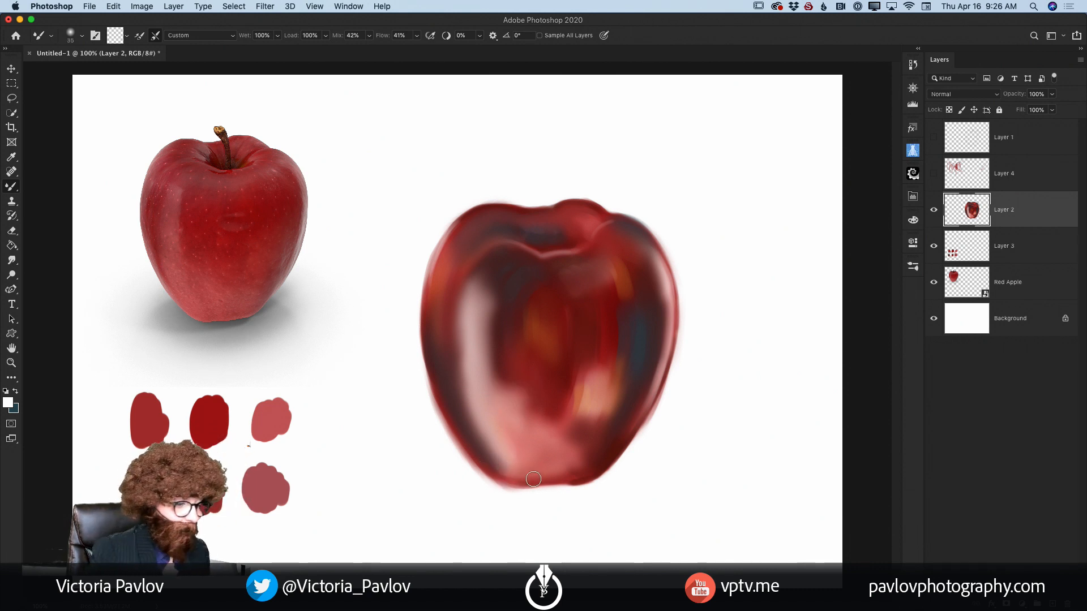
pyautogui.moveTo(565, 474)
pyautogui.mouseDown()
pyautogui.moveTo(511, 480)
pyautogui.moveTo(585, 463)
pyautogui.moveTo(578, 453)
pyautogui.moveTo(584, 459)
pyautogui.moveTo(538, 471)
pyautogui.mouseUp()
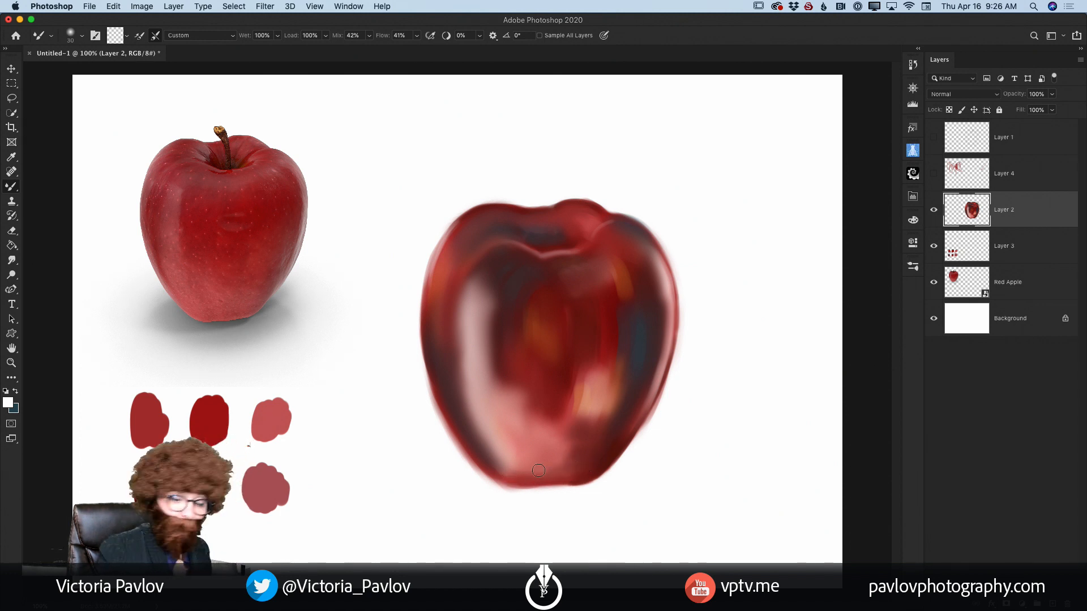
# Step: Create a new layer directly above Layer 2 and sample the medium red from the first palette swatch
pyautogui.hotkey('ctrl', 'shift', 'alt', 'n')
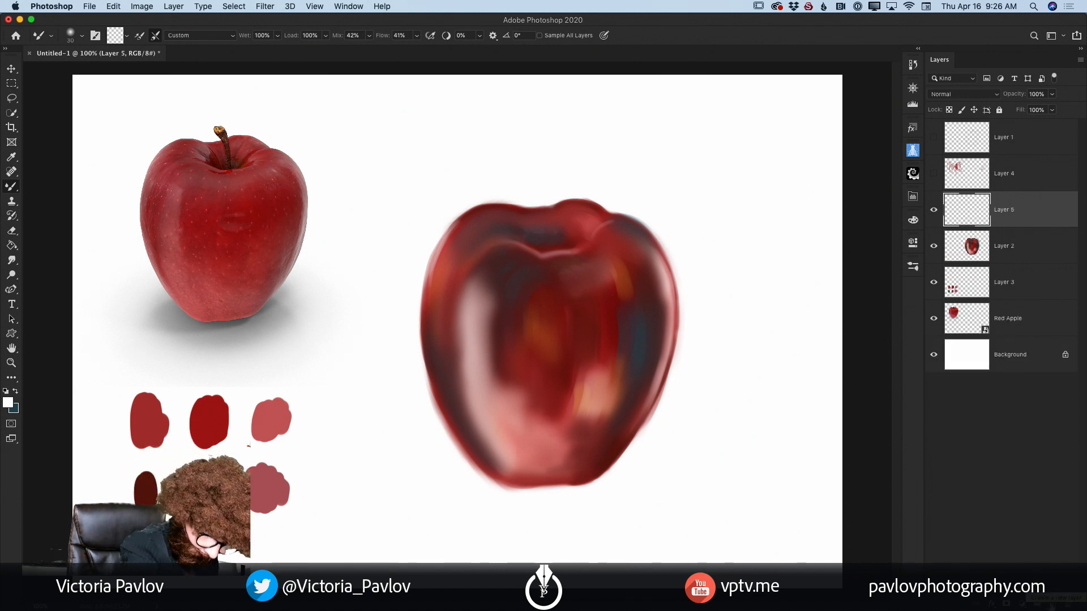
pyautogui.keyDown('alt'); pyautogui.click(154, 417); pyautogui.keyUp('alt')
pyautogui.press(']')
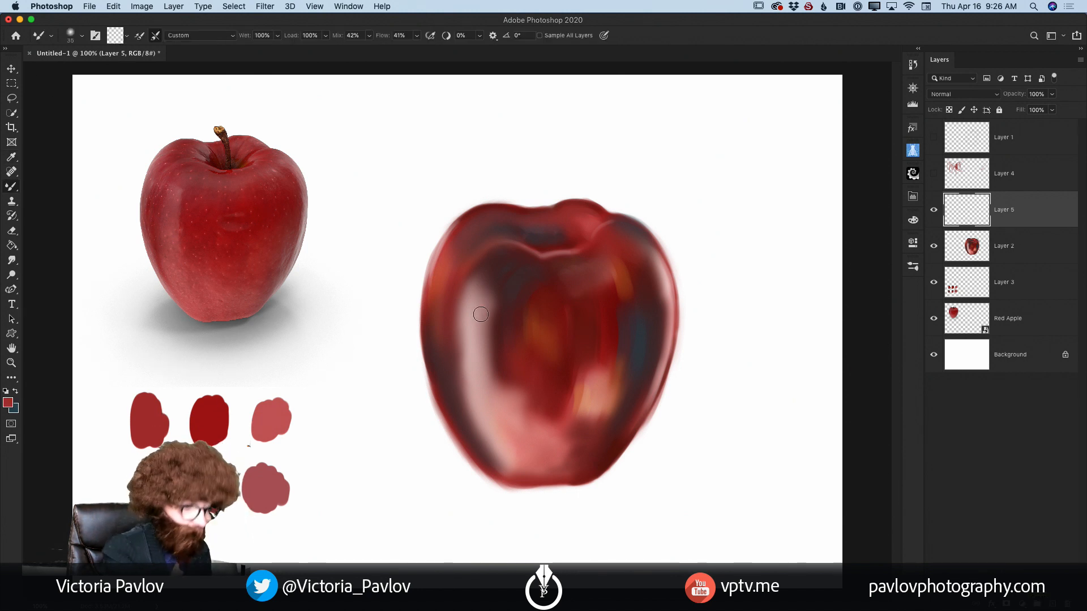
pyautogui.press(']')
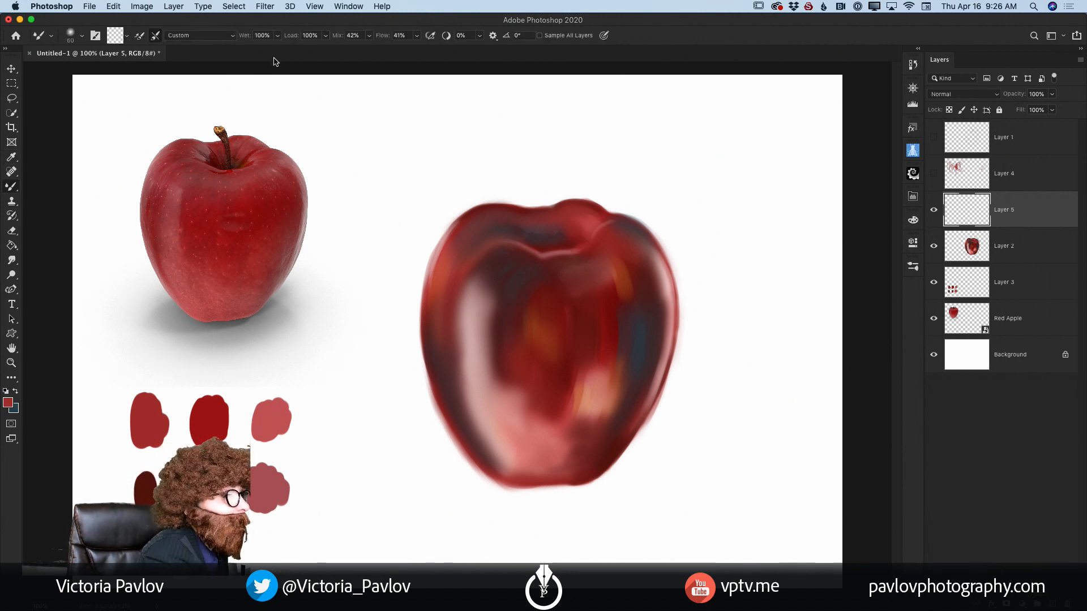
# Step: Glaze the red over the apple's front with the regular Brush at 27% opacity, enlarged to 70 px
pyautogui.moveTo(12, 189); pyautogui.dragTo(59, 189)
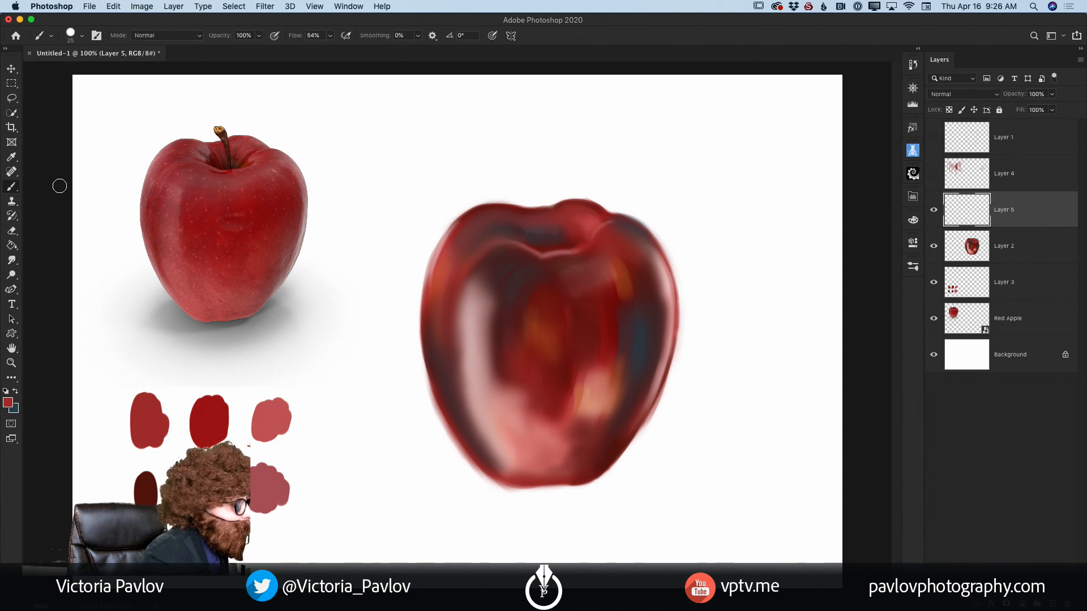
pyautogui.click(259, 36)
pyautogui.moveTo(262, 49); pyautogui.dragTo(223, 50)
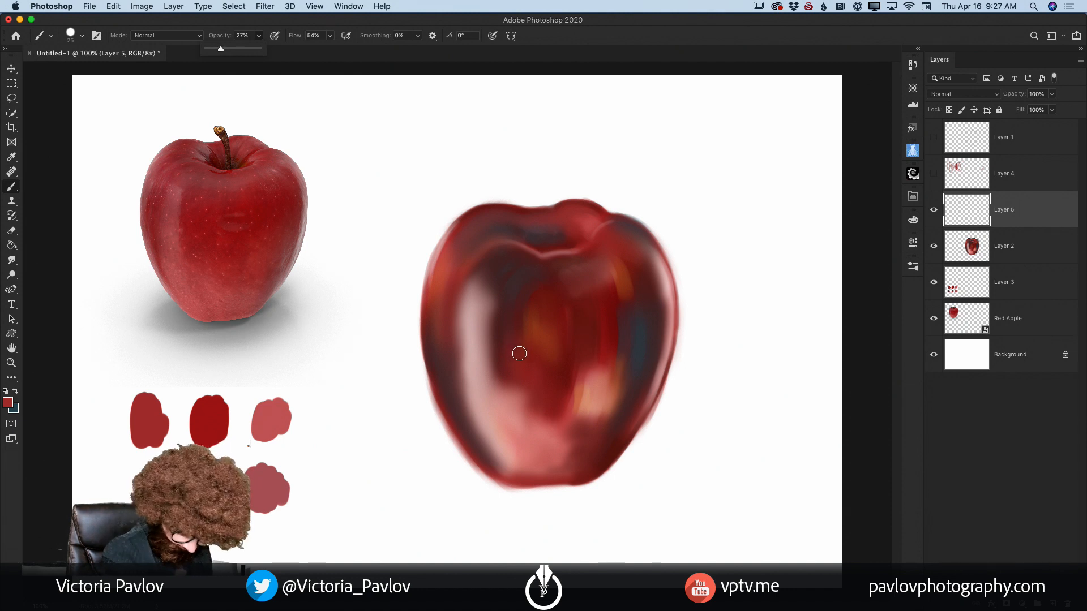
pyautogui.press(']')
pyautogui.press(']')
pyautogui.press(']')
pyautogui.press(']')
pyautogui.press(']')
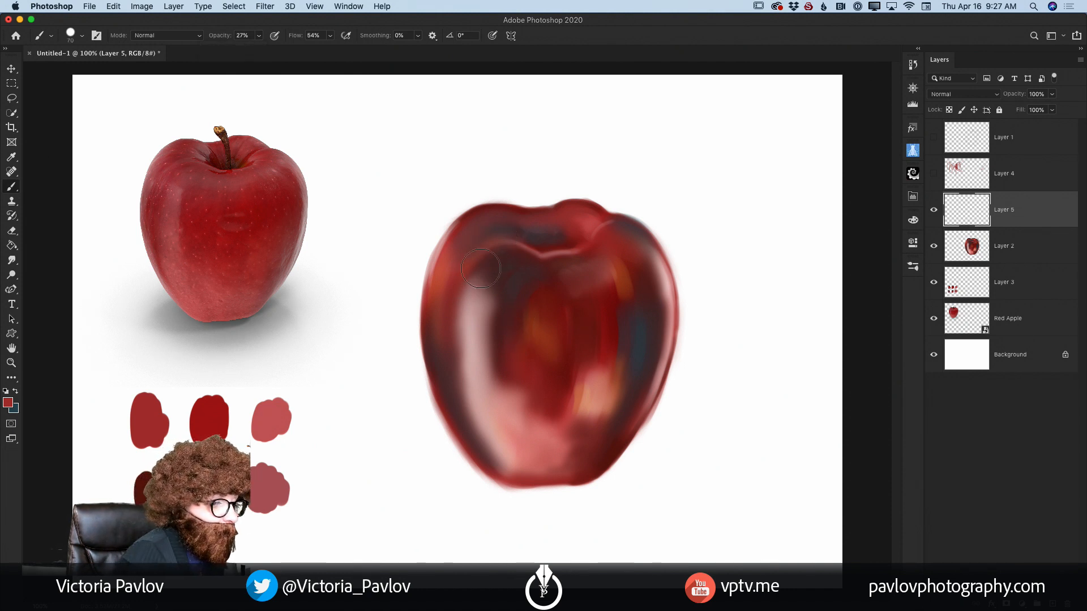
pyautogui.moveTo(481, 269)
pyautogui.mouseDown()
pyautogui.moveTo(478, 333)
pyautogui.moveTo(478, 280)
pyautogui.moveTo(476, 324)
pyautogui.moveTo(496, 406)
pyautogui.moveTo(467, 382)
pyautogui.moveTo(501, 436)
pyautogui.moveTo(524, 385)
pyautogui.moveTo(561, 437)
pyautogui.moveTo(577, 417)
pyautogui.moveTo(593, 419)
pyautogui.moveTo(624, 300)
pyautogui.moveTo(628, 356)
pyautogui.moveTo(632, 260)
pyautogui.moveTo(634, 381)
pyautogui.moveTo(625, 251)
pyautogui.moveTo(636, 378)
pyautogui.moveTo(646, 307)
pyautogui.moveTo(589, 450)
pyautogui.moveTo(561, 457)
pyautogui.moveTo(513, 411)
pyautogui.moveTo(504, 346)
pyautogui.moveTo(563, 251)
pyautogui.moveTo(505, 238)
pyautogui.moveTo(595, 227)
pyautogui.moveTo(516, 228)
pyautogui.moveTo(470, 244)
pyautogui.moveTo(451, 283)
pyautogui.moveTo(492, 447)
pyautogui.moveTo(493, 439)
pyautogui.moveTo(510, 462)
pyautogui.moveTo(566, 459)
pyautogui.moveTo(563, 413)
pyautogui.mouseUp()
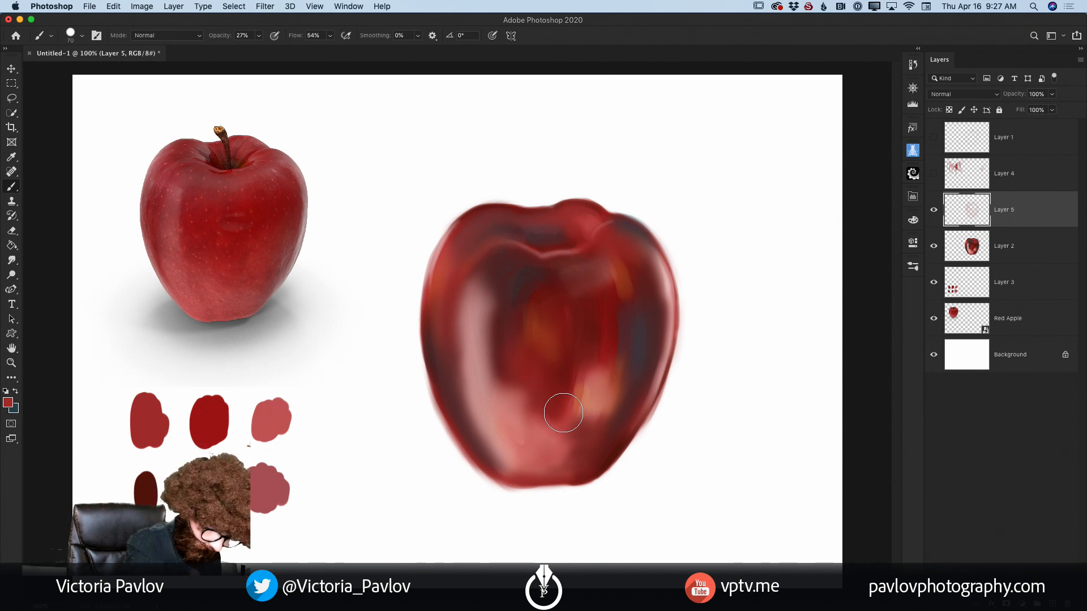
# Step: Sample the darkest red swatch and paint it over the upper outer edge of the left highlight with a smaller brush
pyautogui.press('i')
pyautogui.click(155, 489)
pyautogui.press('b')
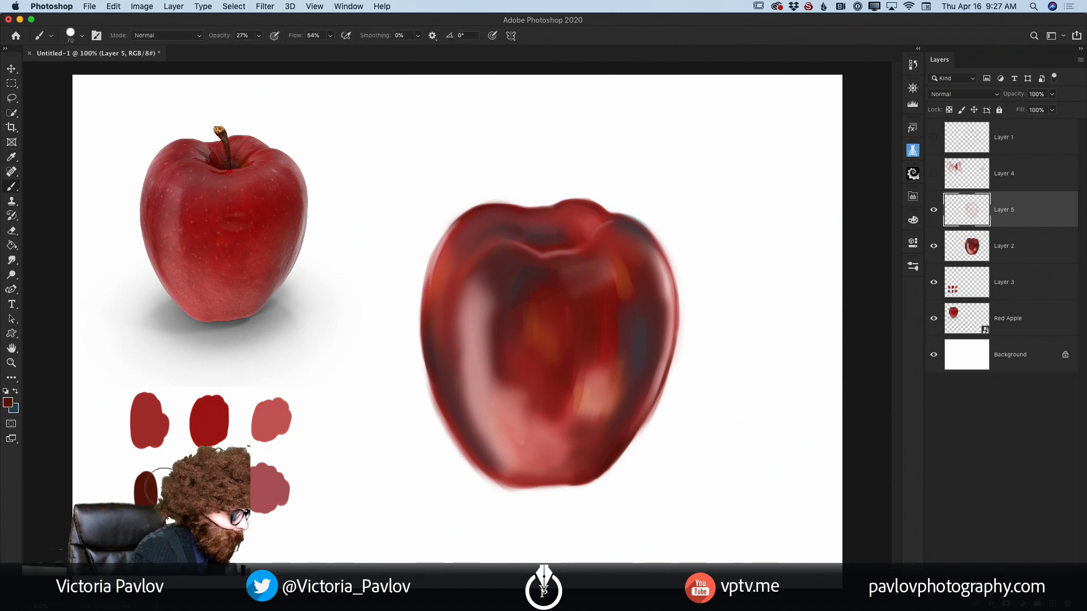
pyautogui.press('[')
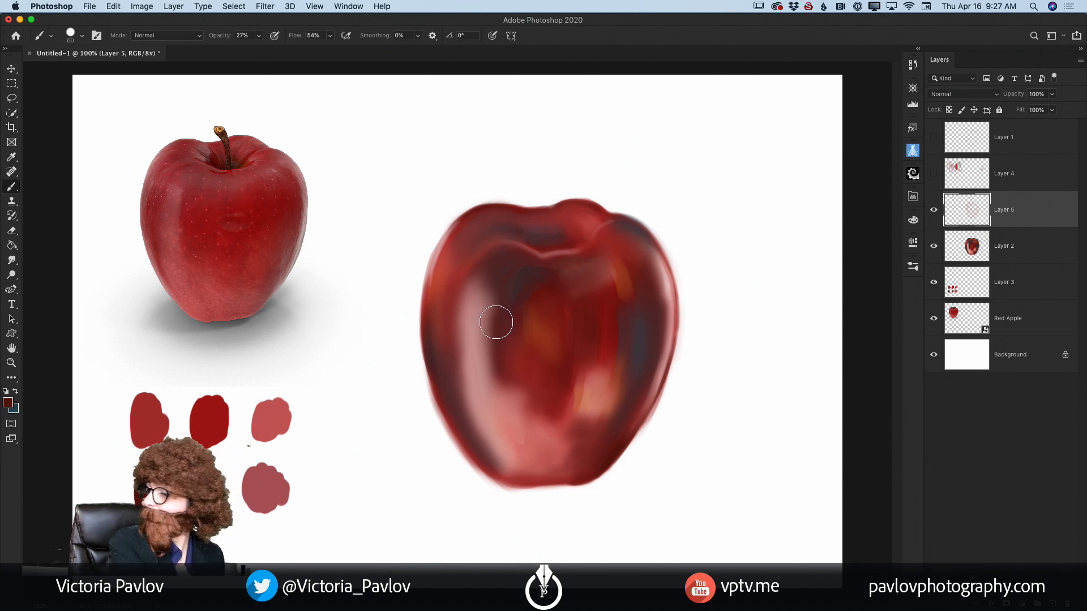
pyautogui.moveTo(472, 296)
pyautogui.mouseDown()
pyautogui.moveTo(444, 332)
pyautogui.moveTo(452, 351)
pyautogui.moveTo(462, 339)
pyautogui.mouseUp()
pyautogui.press('[')
pyautogui.press('[')
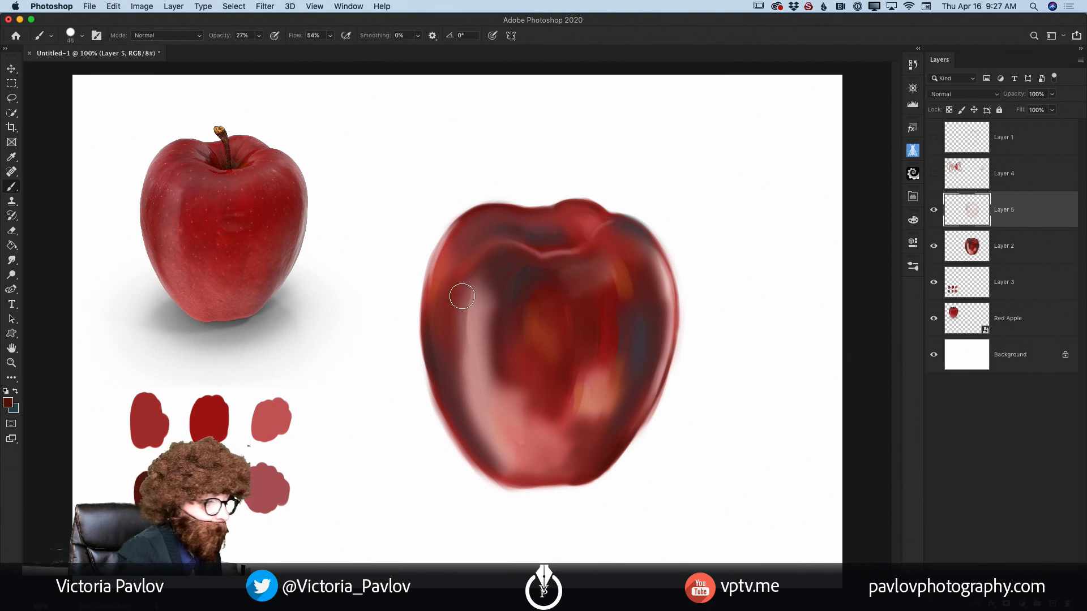
# Step: Paint dark red down the shadow band beside the left highlight to near the base, reducing the brush as the band narrows
pyautogui.moveTo(462, 296)
pyautogui.mouseDown()
pyautogui.moveTo(451, 293)
pyautogui.moveTo(445, 368)
pyautogui.moveTo(454, 399)
pyautogui.mouseUp()
pyautogui.moveTo(445, 342); pyautogui.dragTo(464, 426)
pyautogui.moveTo(452, 378); pyautogui.dragTo(476, 431)
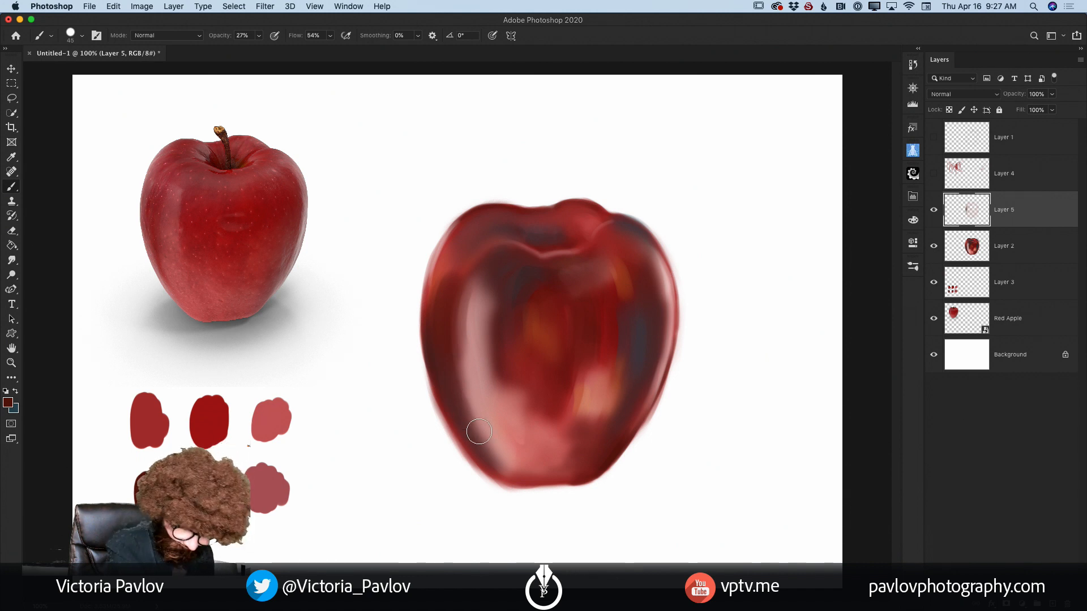
pyautogui.press('[')
pyautogui.press('[')
pyautogui.moveTo(449, 357); pyautogui.dragTo(479, 434)
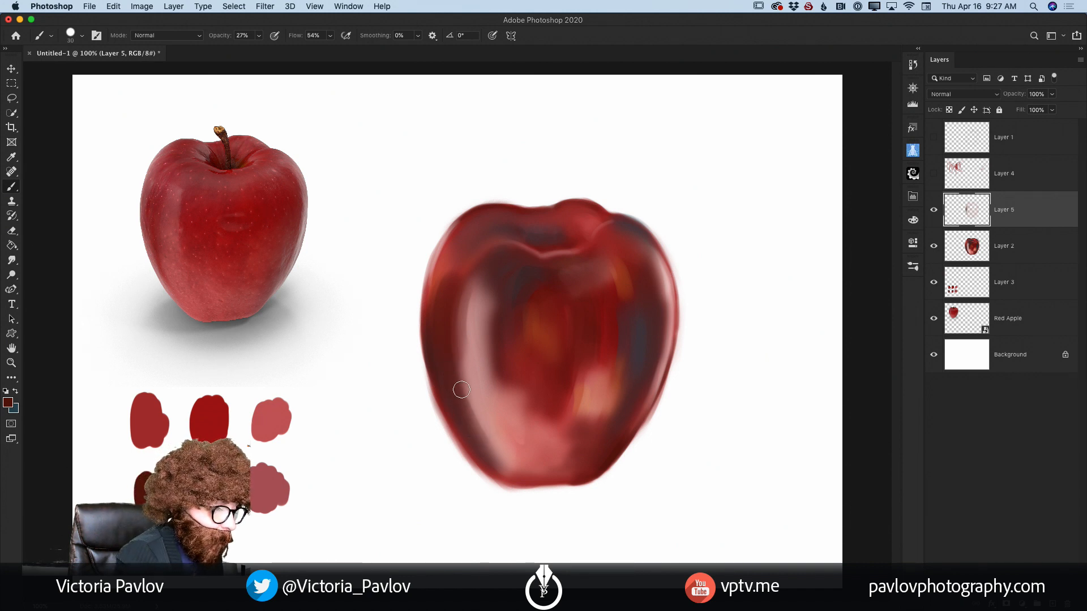
pyautogui.moveTo(460, 391)
pyautogui.mouseDown()
pyautogui.moveTo(485, 445)
pyautogui.moveTo(458, 387)
pyautogui.moveTo(486, 449)
pyautogui.mouseUp()
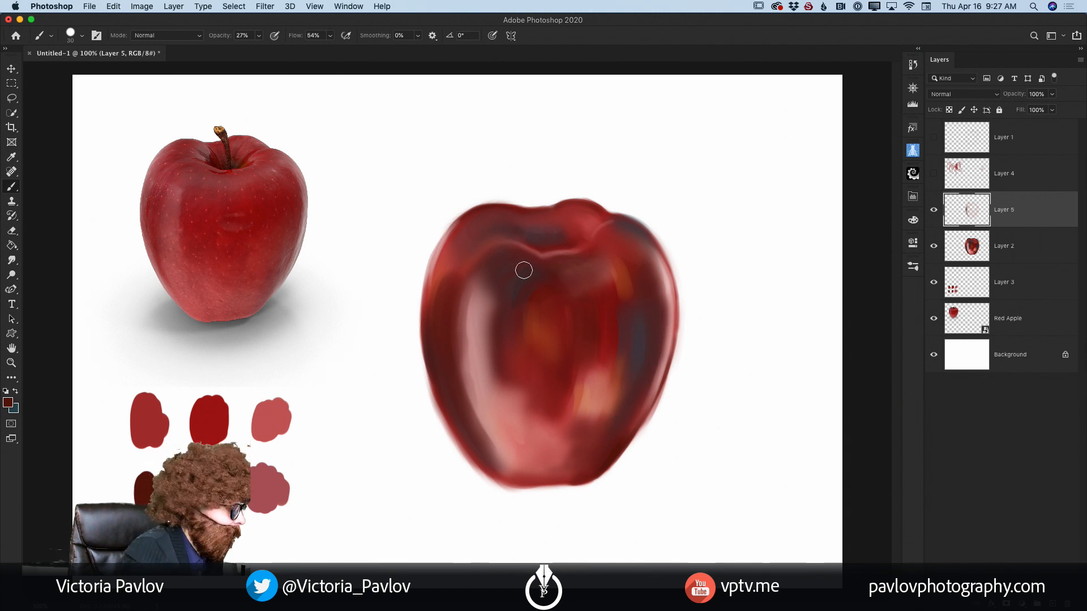
# Step: Choose a darker shade of the dark red as the foreground colour and raise the brush opacity to 52%
pyautogui.click(8, 403)
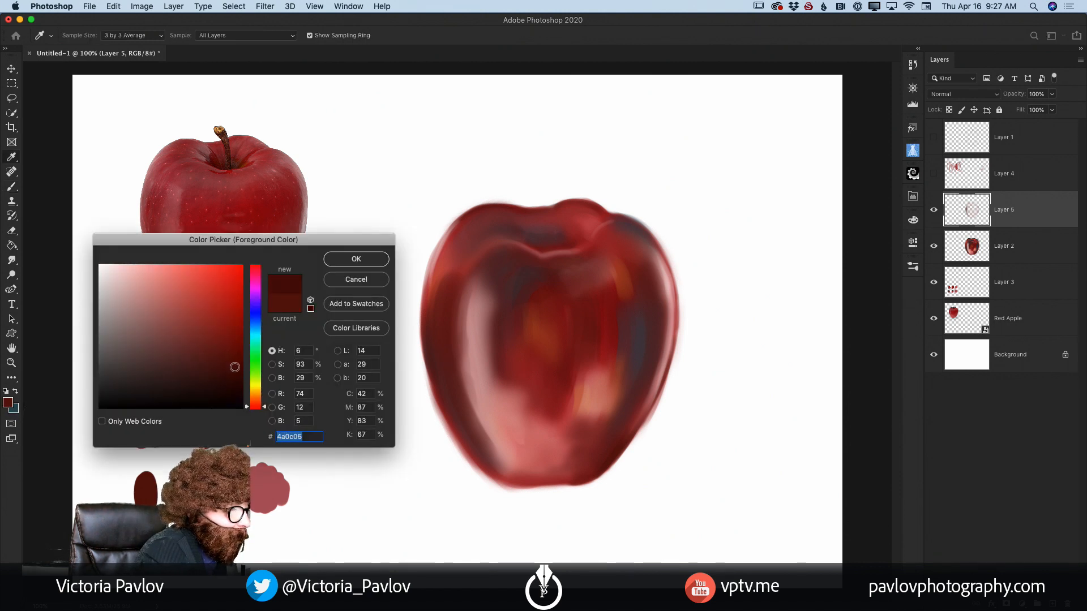
pyautogui.click(356, 259)
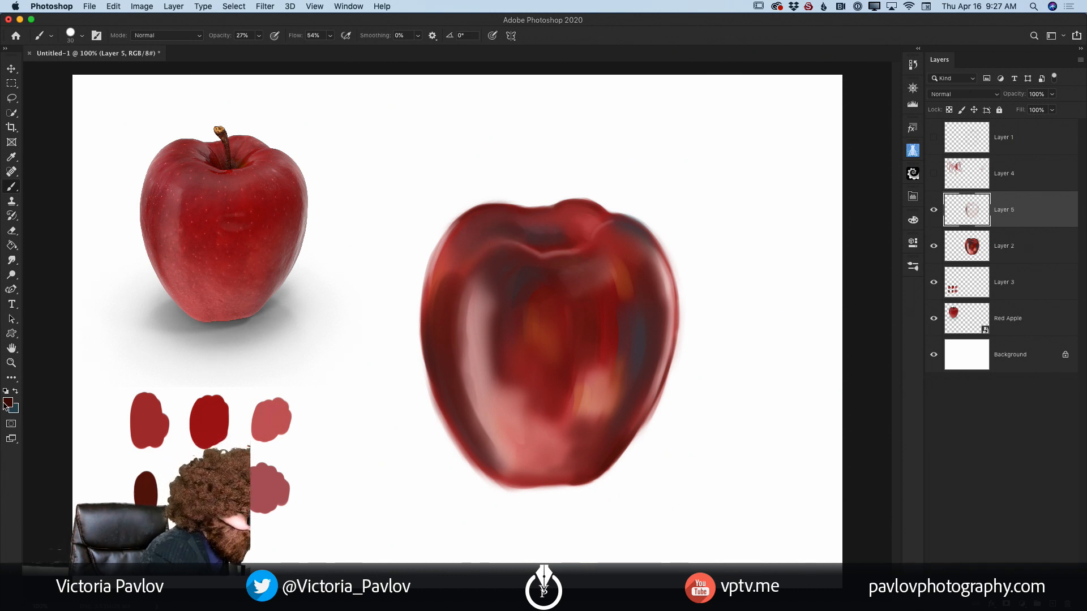
pyautogui.click(6, 405)
pyautogui.click(358, 258)
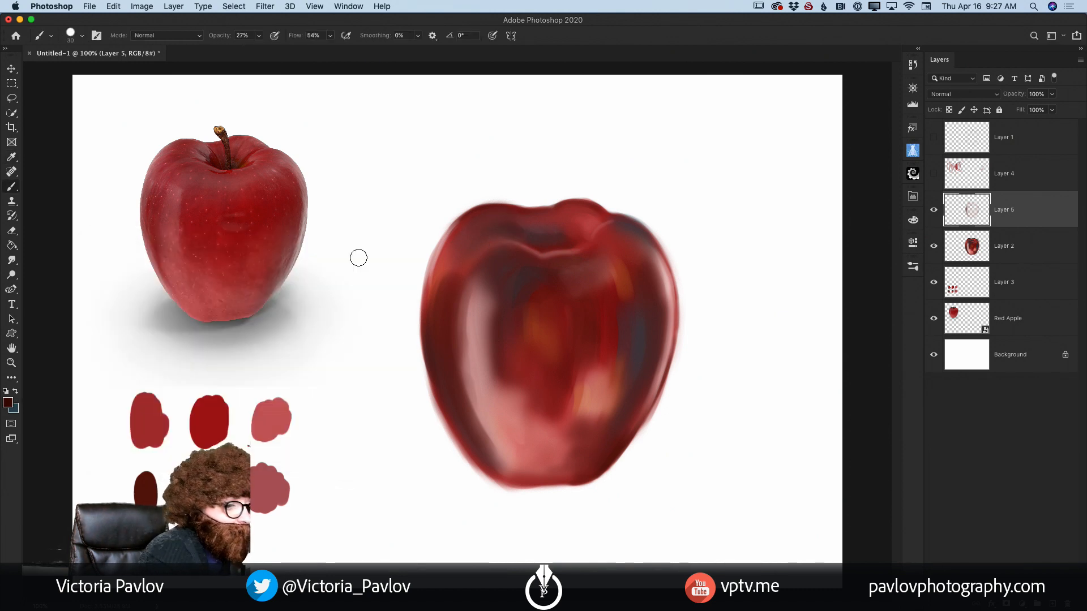
pyautogui.click(259, 35)
pyautogui.moveTo(257, 49); pyautogui.dragTo(272, 52)
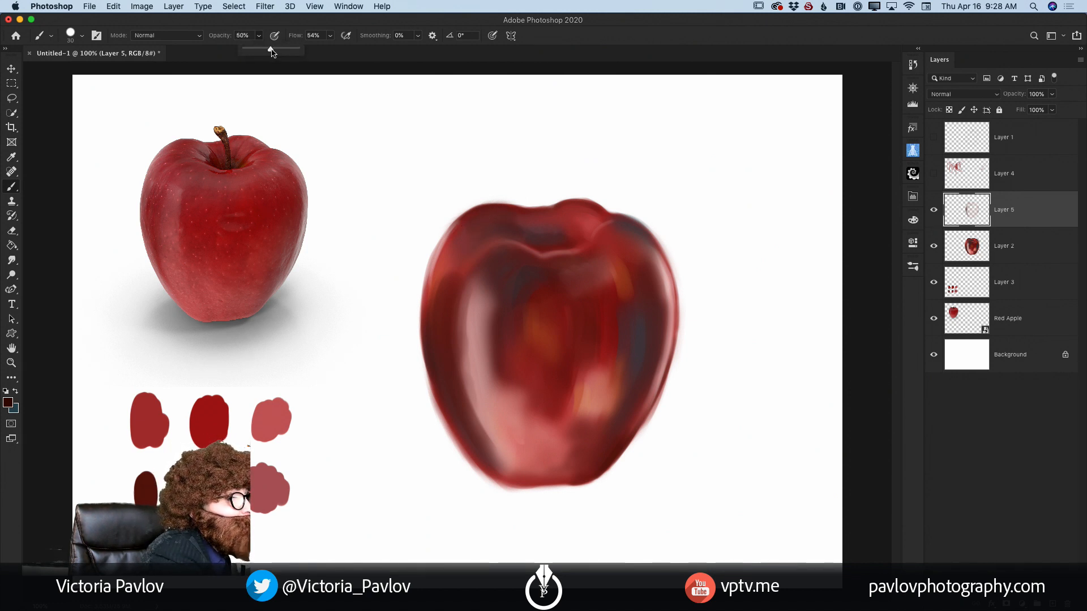
# Step: Deepen the apple's upper-left shoulder and left side down to the base with small strokes of the darker red
pyautogui.moveTo(497, 222)
pyautogui.mouseDown()
pyautogui.moveTo(477, 221)
pyautogui.moveTo(515, 217)
pyautogui.mouseUp()
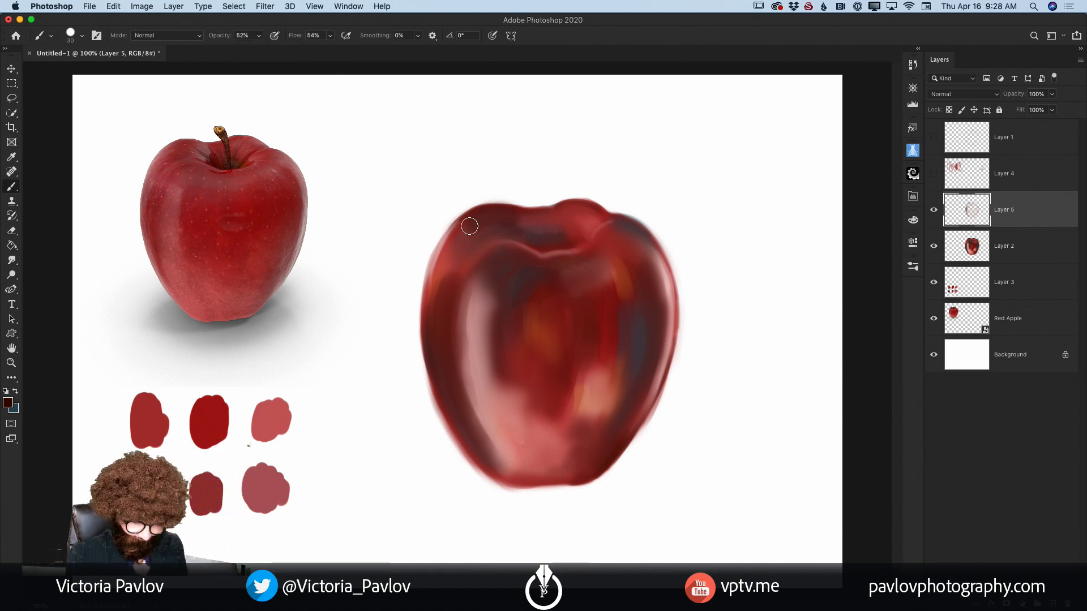
pyautogui.press('[')
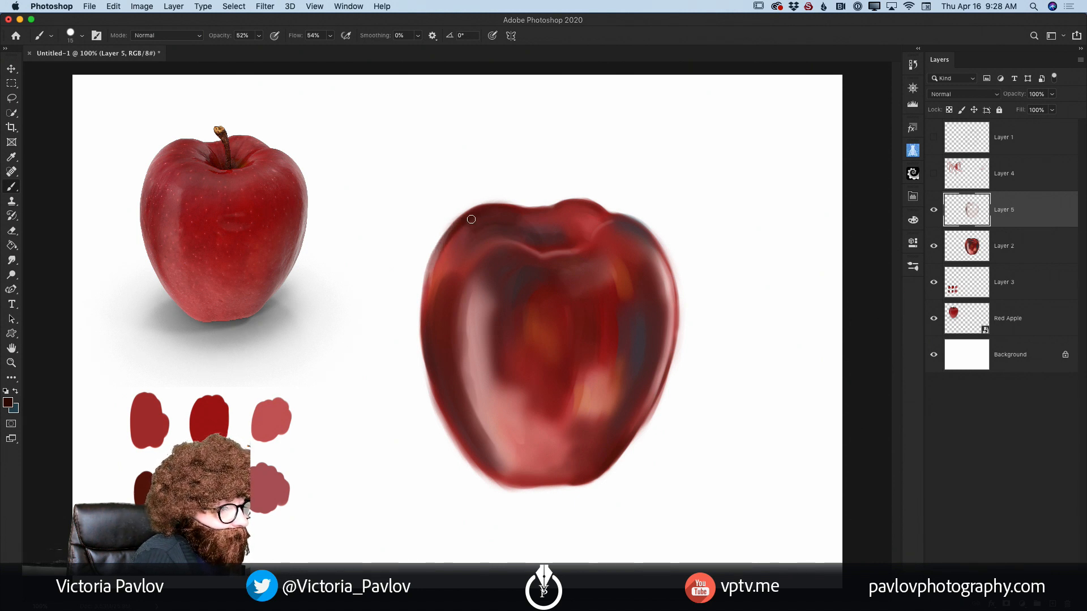
pyautogui.moveTo(450, 249); pyautogui.dragTo(438, 365)
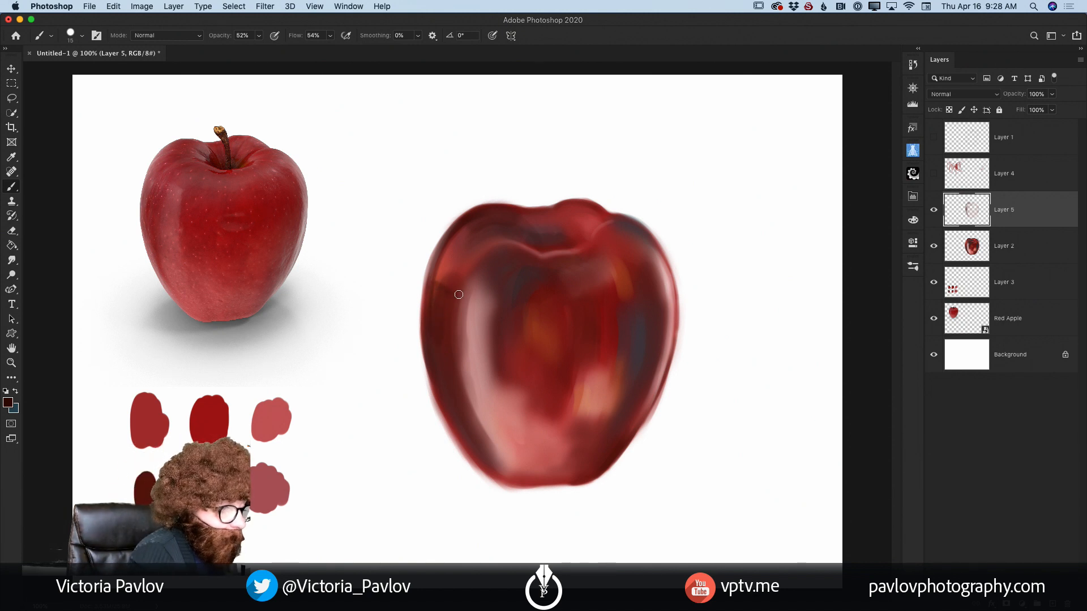
pyautogui.moveTo(450, 292)
pyautogui.mouseDown()
pyautogui.moveTo(432, 301)
pyautogui.moveTo(441, 332)
pyautogui.mouseUp()
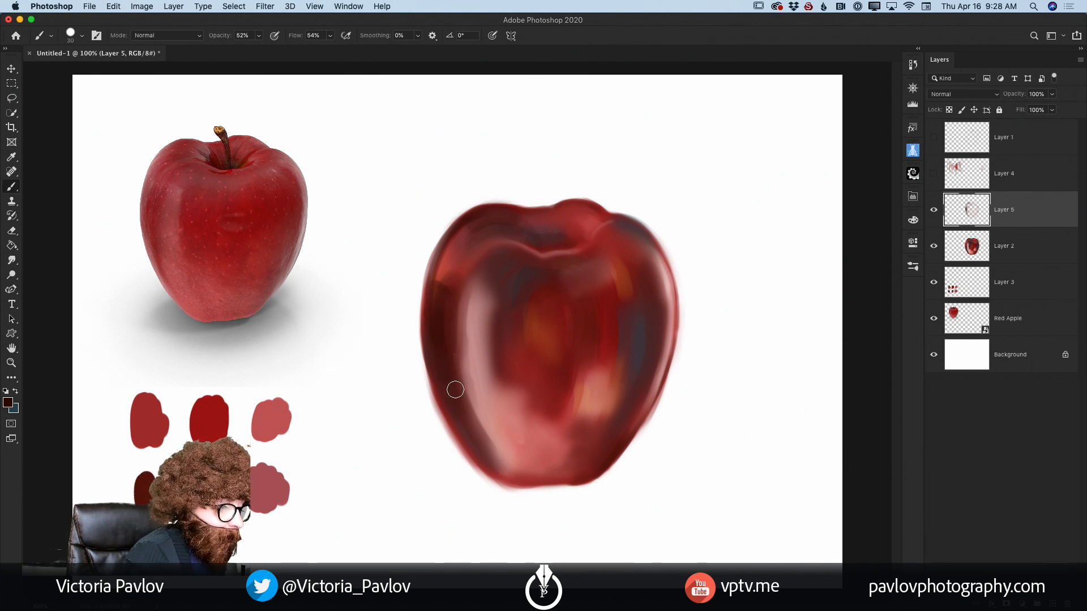
pyautogui.moveTo(455, 389)
pyautogui.mouseDown()
pyautogui.moveTo(490, 448)
pyautogui.moveTo(514, 462)
pyautogui.mouseUp()
# Step: Paint the darker red along the right-side shadow and around the rim and inside of the stem cavity
pyautogui.moveTo(635, 280); pyautogui.dragTo(657, 302)
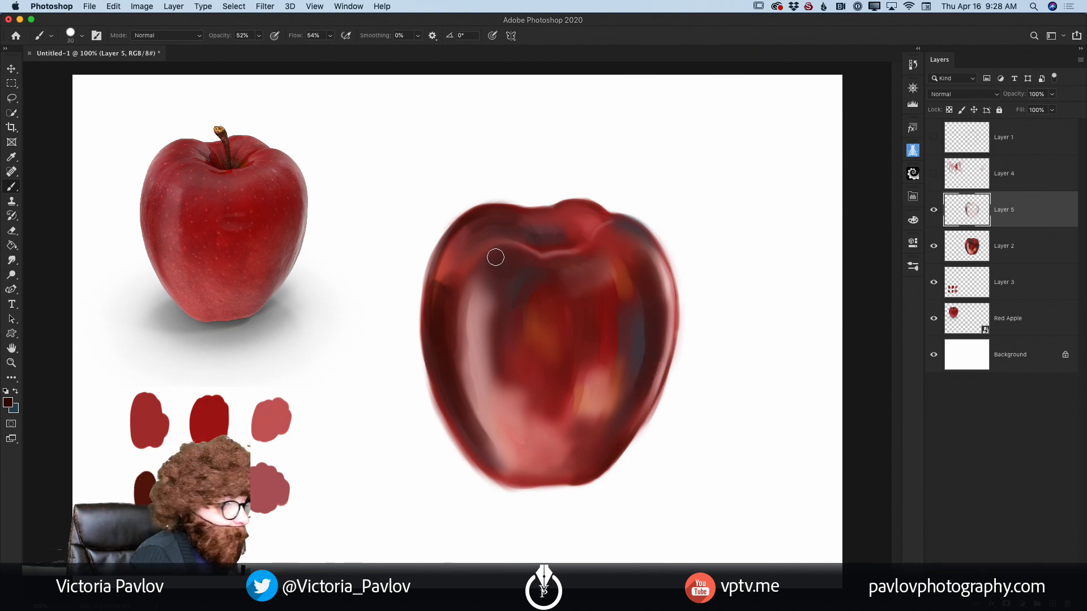
pyautogui.moveTo(523, 256)
pyautogui.mouseDown()
pyautogui.moveTo(549, 261)
pyautogui.moveTo(503, 245)
pyautogui.mouseUp()
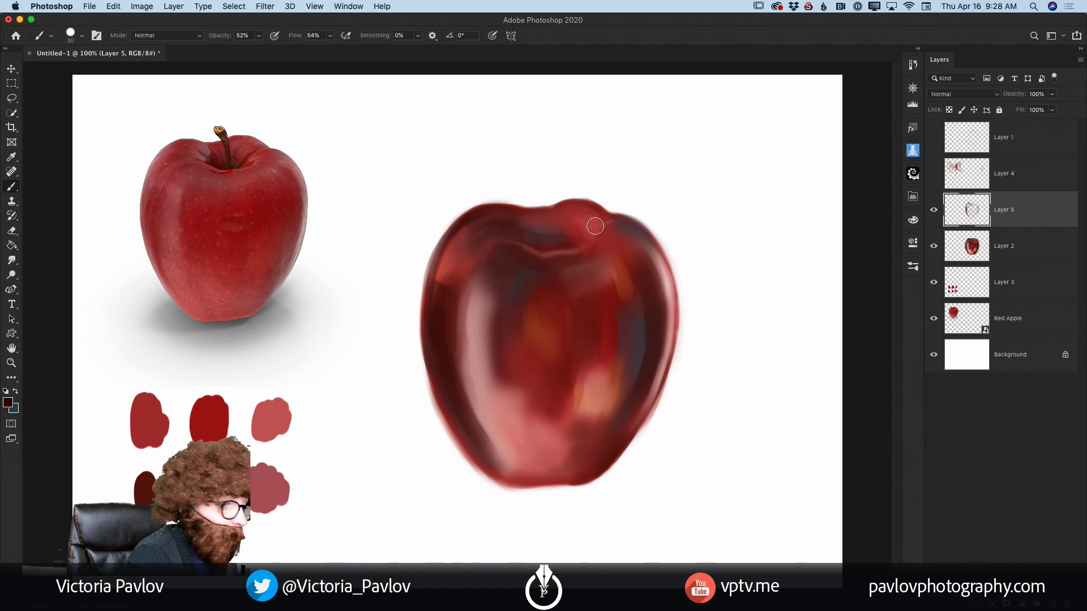
pyautogui.moveTo(594, 226)
pyautogui.mouseDown()
pyautogui.moveTo(571, 214)
pyautogui.moveTo(585, 213)
pyautogui.moveTo(594, 217)
pyautogui.moveTo(568, 219)
pyautogui.moveTo(576, 239)
pyautogui.moveTo(531, 219)
pyautogui.moveTo(578, 215)
pyautogui.moveTo(575, 237)
pyautogui.moveTo(600, 225)
pyautogui.moveTo(576, 244)
pyautogui.mouseUp()
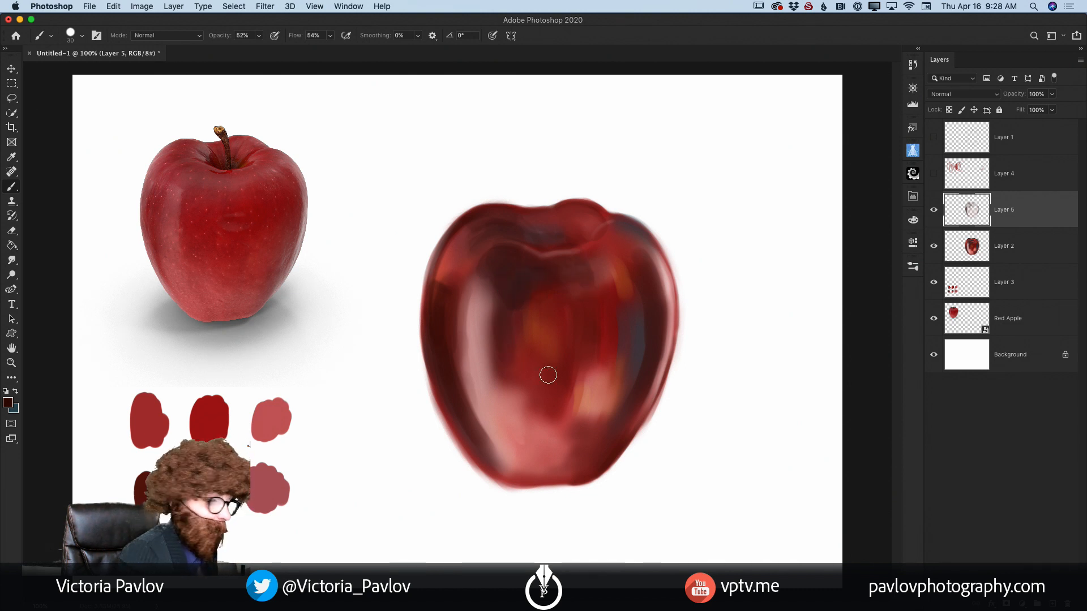
# Step: Enlarge the brush and darken the apple's central front, covering the yellow patch and the area below the stem cavity
pyautogui.press(']')
pyautogui.press(']')
pyautogui.press(']')
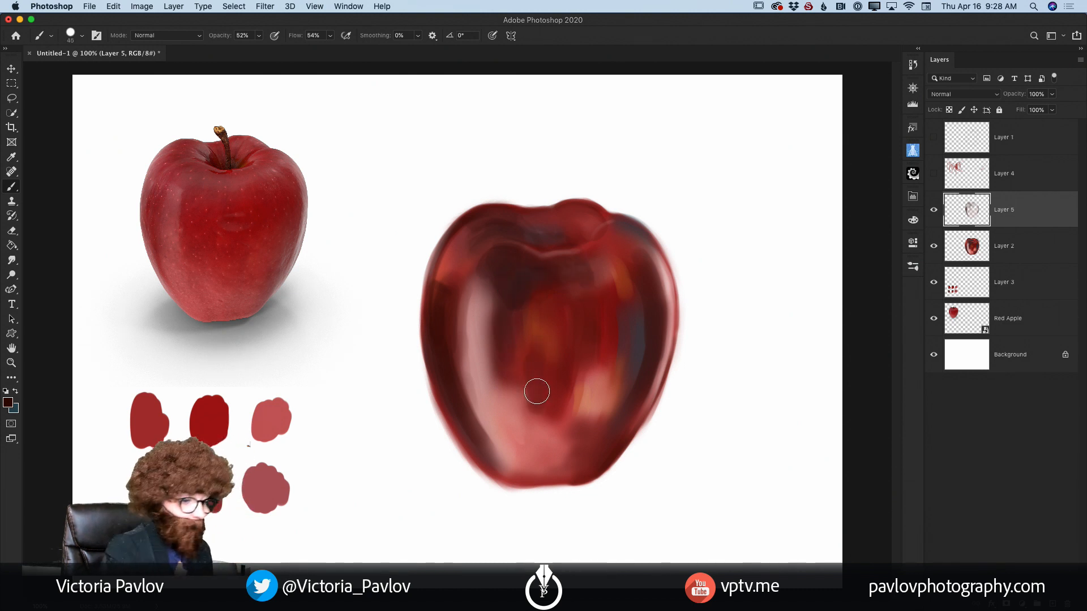
pyautogui.moveTo(524, 333)
pyautogui.mouseDown()
pyautogui.moveTo(538, 355)
pyautogui.moveTo(546, 301)
pyautogui.moveTo(554, 331)
pyautogui.moveTo(544, 306)
pyautogui.moveTo(524, 335)
pyautogui.moveTo(536, 350)
pyautogui.moveTo(562, 300)
pyautogui.moveTo(573, 359)
pyautogui.moveTo(561, 389)
pyautogui.moveTo(545, 382)
pyautogui.moveTo(573, 437)
pyautogui.moveTo(576, 397)
pyautogui.moveTo(561, 436)
pyautogui.moveTo(549, 421)
pyautogui.moveTo(569, 383)
pyautogui.moveTo(570, 340)
pyautogui.moveTo(484, 247)
pyautogui.moveTo(508, 242)
pyautogui.mouseUp()
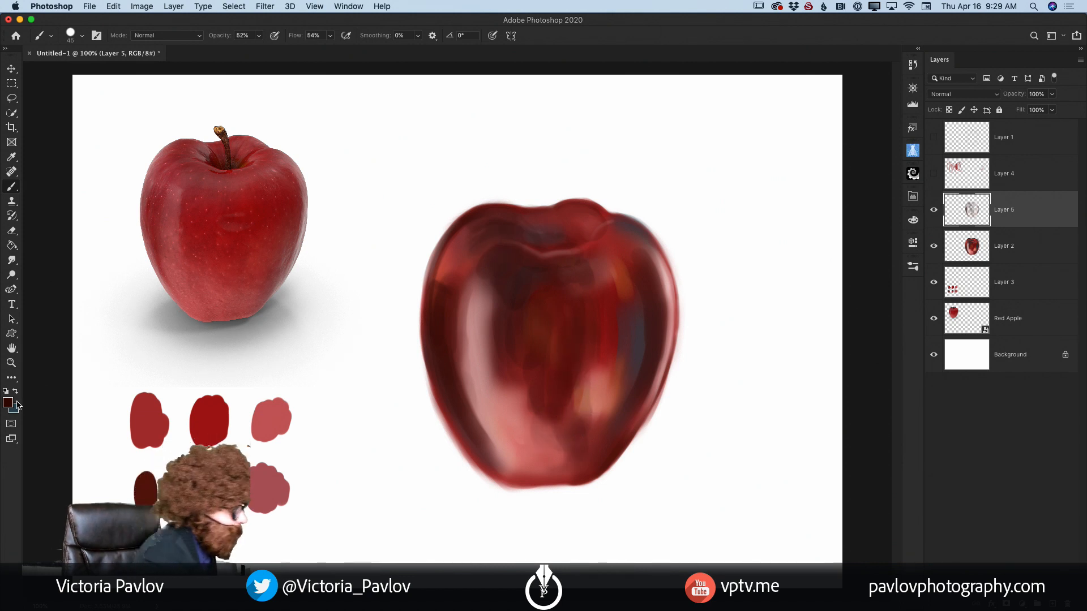
# Step: Set the foreground colour to a near-black blue and raise the brush opacity to 83%
pyautogui.click(8, 402)
pyautogui.click(256, 326)
pyautogui.moveTo(188, 375); pyautogui.dragTo(192, 390)
pyautogui.click(350, 264)
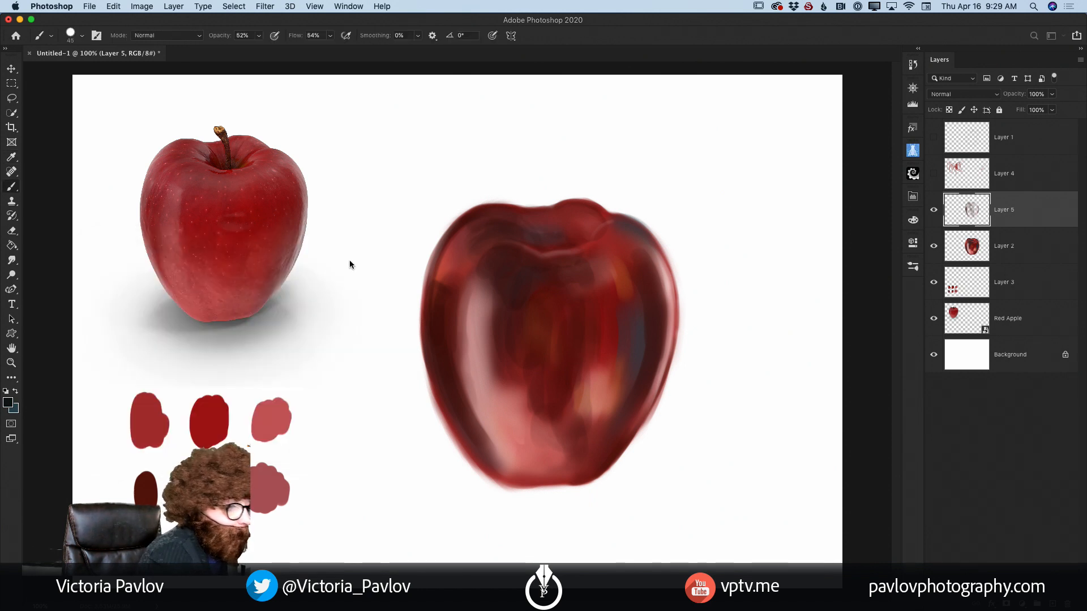
pyautogui.click(258, 36)
pyautogui.moveTo(259, 51); pyautogui.dragTo(278, 55)
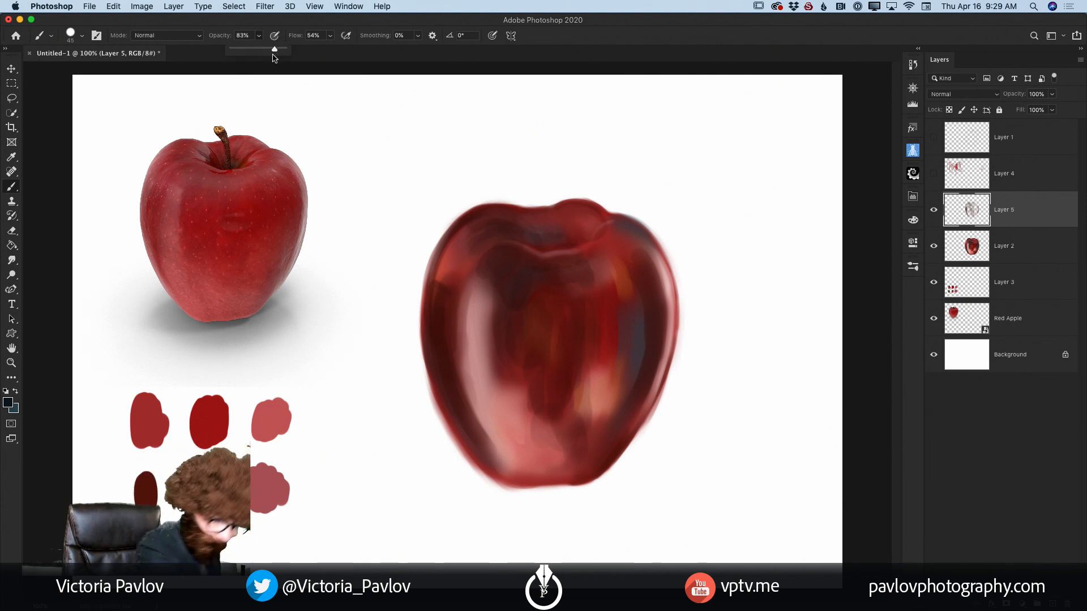
# Step: Reduce the brush to a very small size and start darkening the bottom of the stem cavity
pyautogui.press('[')
pyautogui.press('[')
pyautogui.press('[')
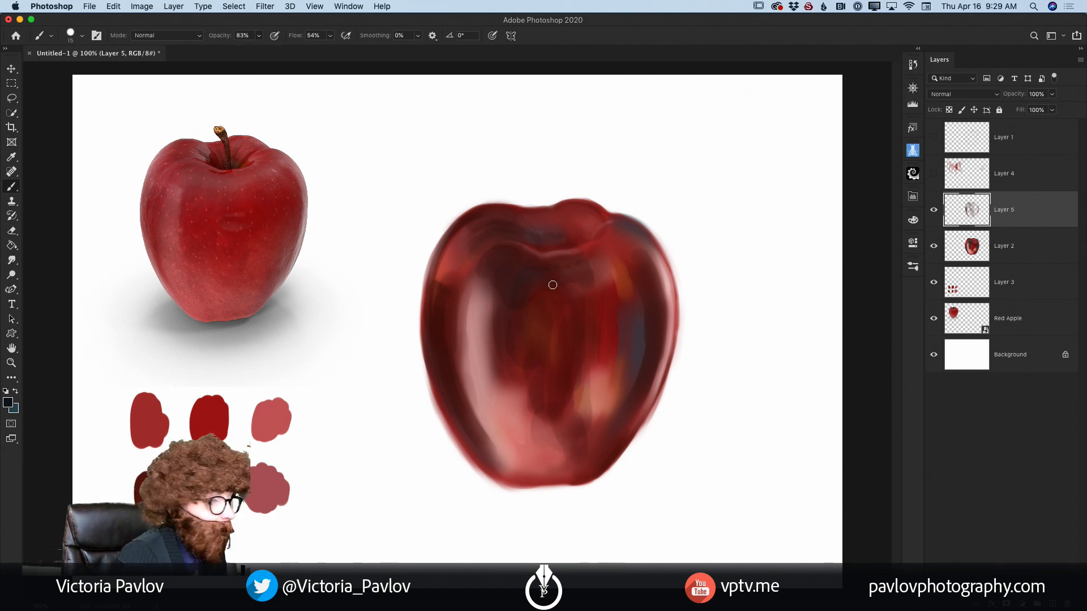
pyautogui.press('[')
pyautogui.press('[')
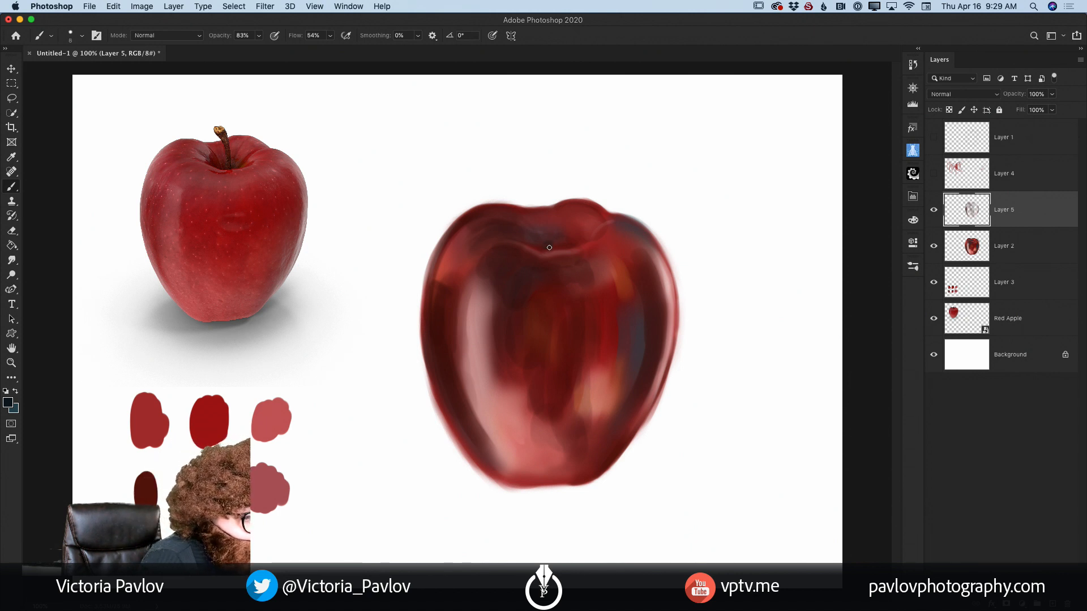
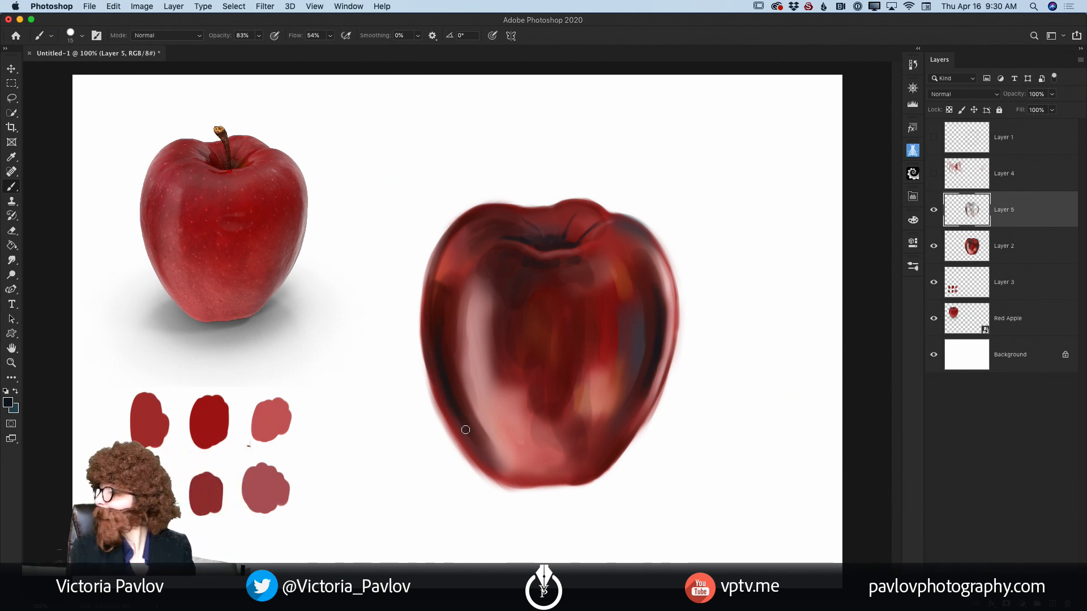
# Step: Enlarge the brush and paint near-black shadows down the apple's left inner side, on the upper-left front and at the lower right
pyautogui.press(']')
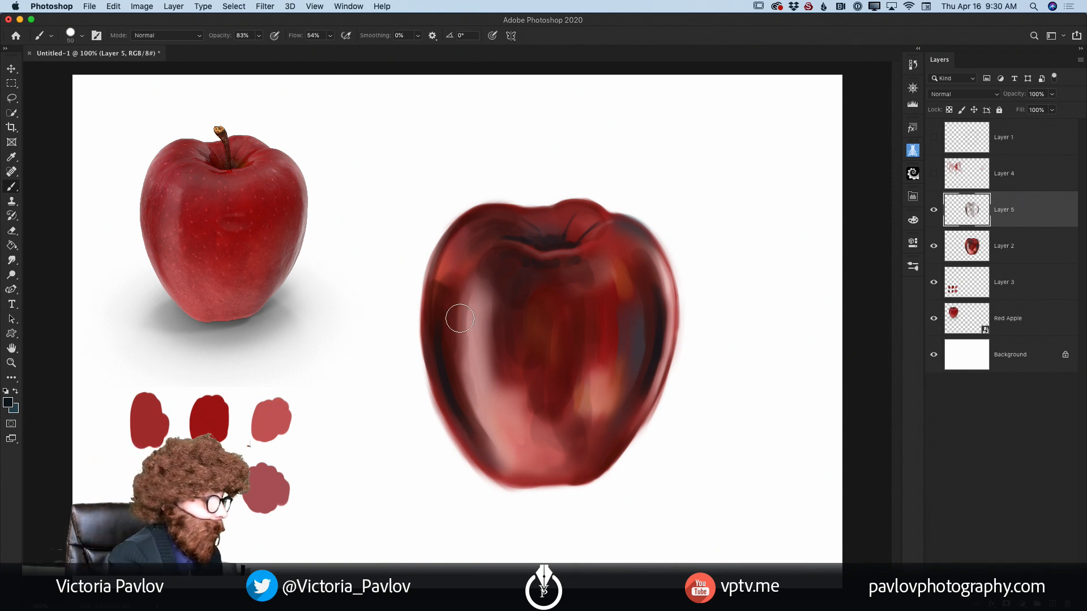
pyautogui.press(']')
pyautogui.press(']')
pyautogui.press(']')
pyautogui.press(']')
pyautogui.press(']')
pyautogui.press(']')
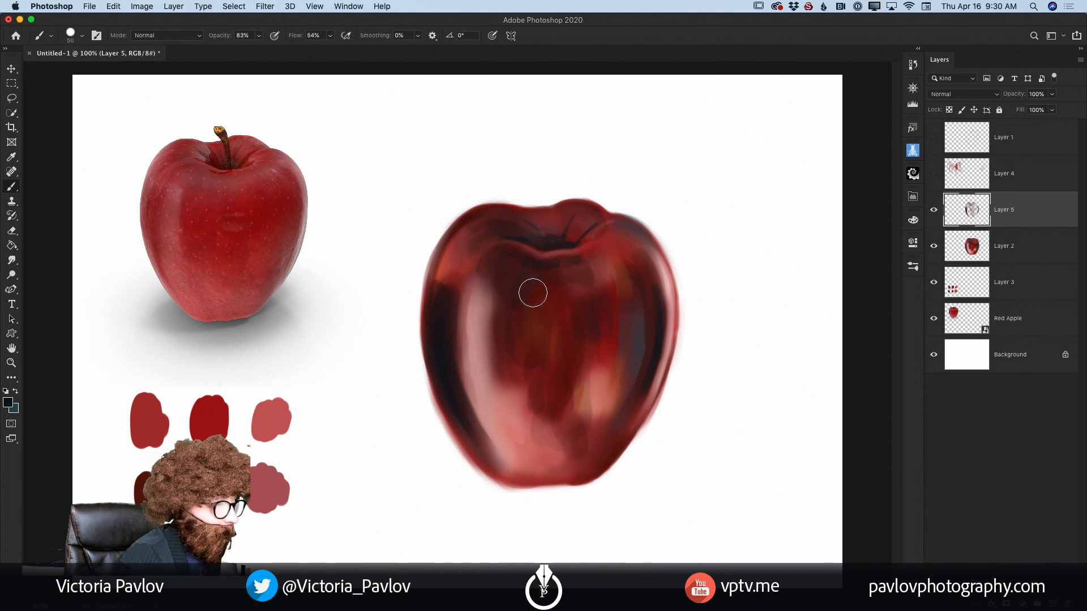
pyautogui.moveTo(506, 271)
pyautogui.mouseDown()
pyautogui.moveTo(485, 284)
pyautogui.moveTo(490, 270)
pyautogui.moveTo(494, 283)
pyautogui.mouseUp()
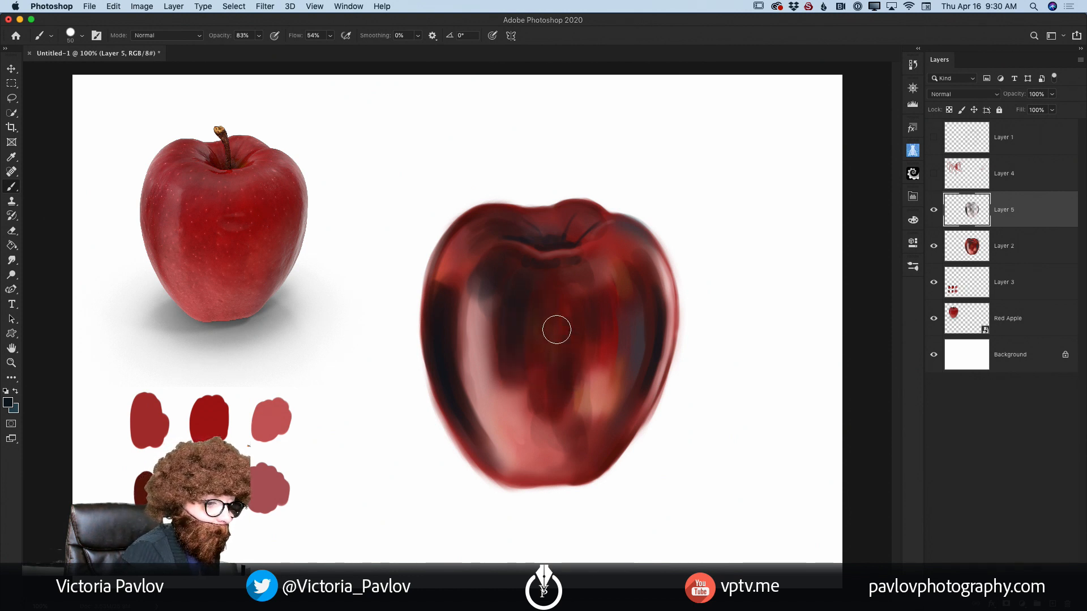
pyautogui.moveTo(609, 421)
pyautogui.mouseDown()
pyautogui.moveTo(600, 439)
pyautogui.moveTo(596, 417)
pyautogui.moveTo(598, 459)
pyautogui.mouseUp()
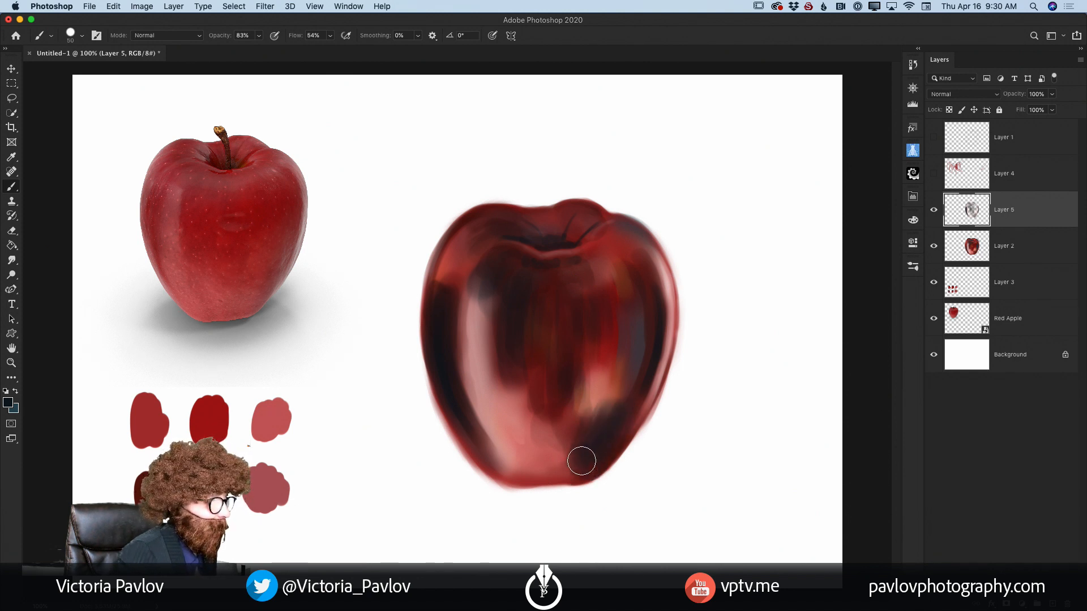
# Step: Set the foreground colour to pale blue-white e4ebf0, shrink the brush and lower its opacity to 29%
pyautogui.click(8, 402)
pyautogui.moveTo(116, 276); pyautogui.dragTo(106, 272)
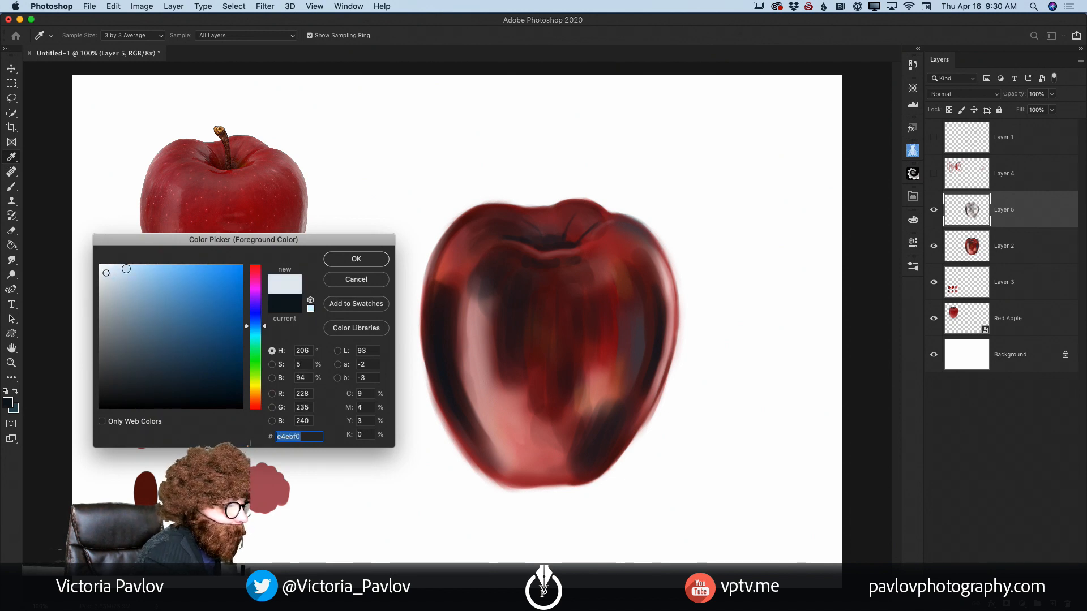
pyautogui.click(356, 259)
pyautogui.press('[')
pyautogui.press('[')
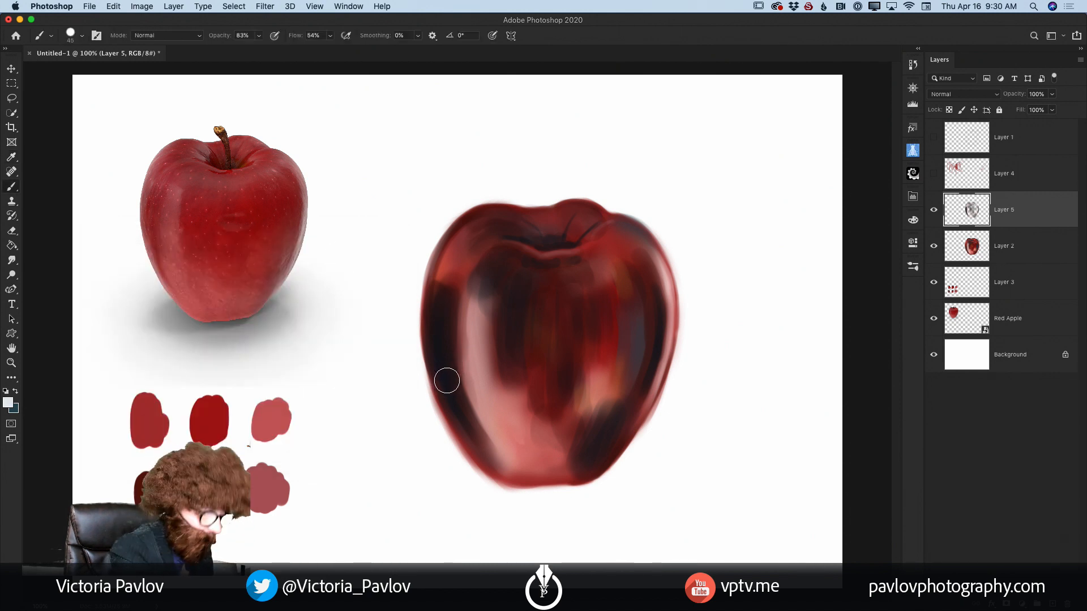
pyautogui.click(259, 35)
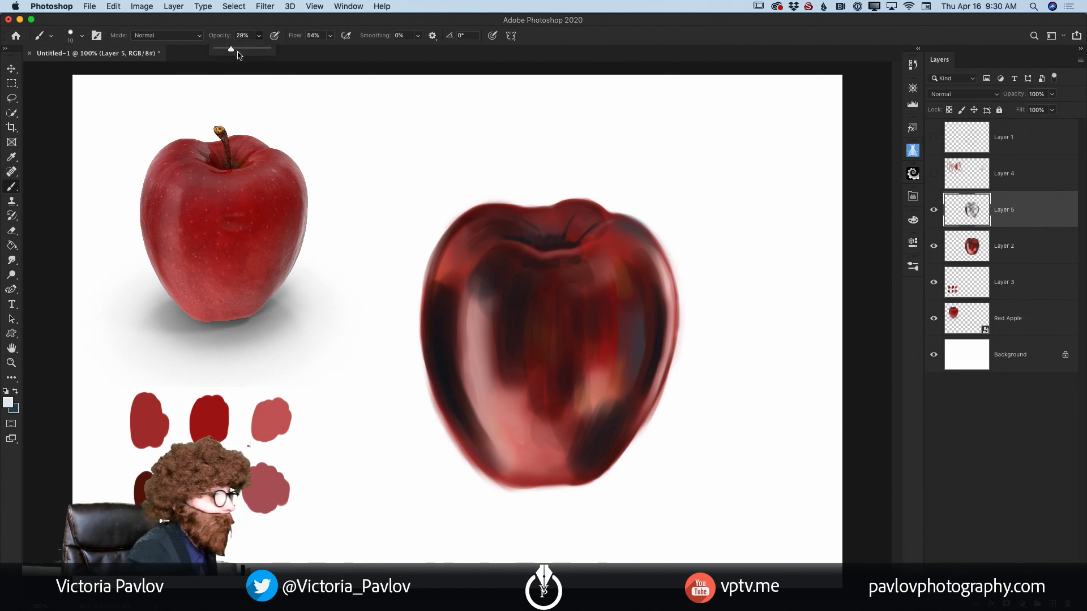
# Step: Paint thin pale highlights along the apple's lower-left and right edges, upper-left shoulder and stem cavity
pyautogui.moveTo(436, 388); pyautogui.dragTo(474, 455)
pyautogui.moveTo(446, 410)
pyautogui.mouseDown()
pyautogui.moveTo(481, 467)
pyautogui.moveTo(509, 483)
pyautogui.mouseUp()
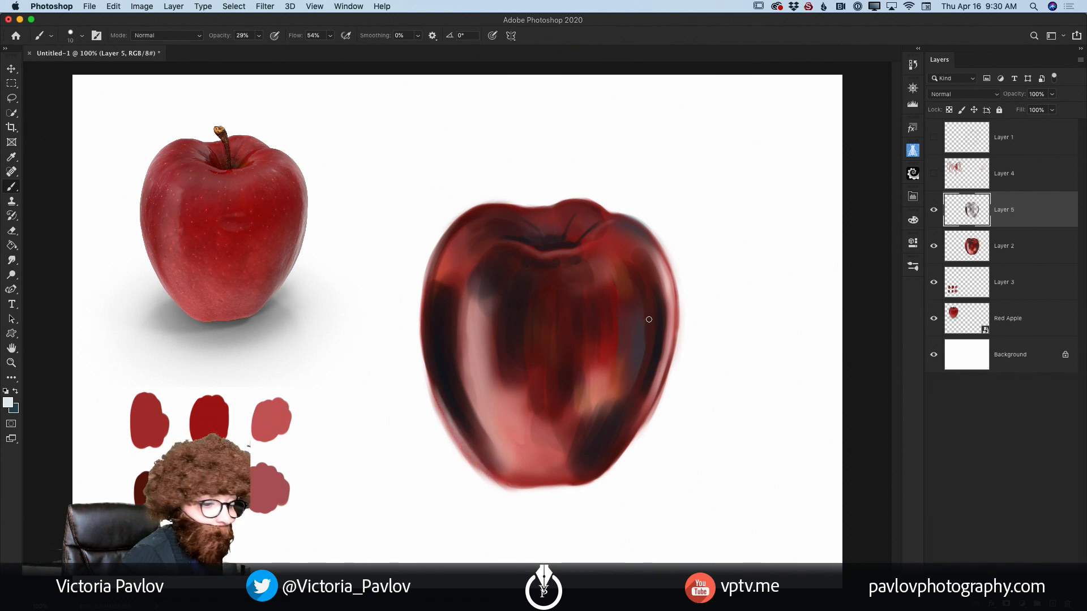
pyautogui.moveTo(668, 306); pyautogui.dragTo(650, 407)
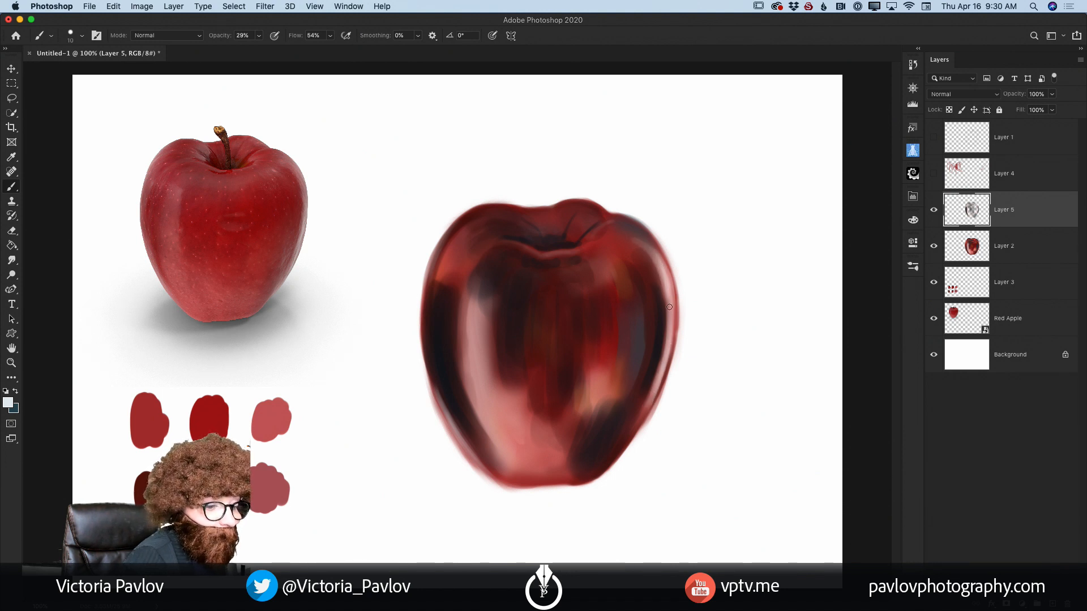
pyautogui.moveTo(669, 307); pyautogui.dragTo(656, 364)
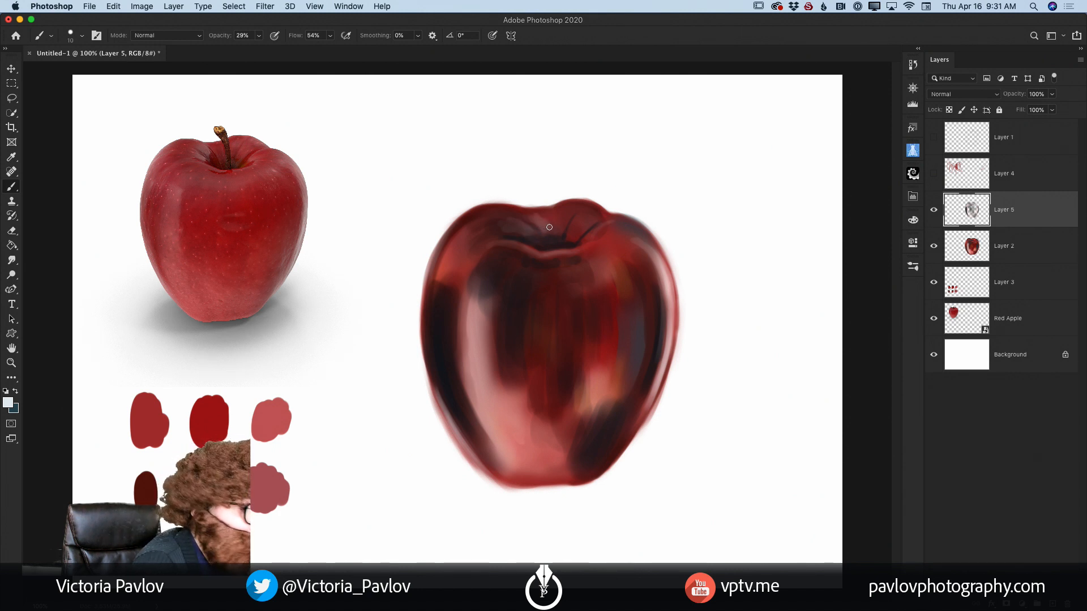
pyautogui.moveTo(457, 230)
pyautogui.mouseDown()
pyautogui.moveTo(434, 278)
pyautogui.moveTo(467, 225)
pyautogui.moveTo(433, 273)
pyautogui.moveTo(461, 228)
pyautogui.moveTo(434, 271)
pyautogui.moveTo(435, 256)
pyautogui.moveTo(464, 231)
pyautogui.moveTo(435, 272)
pyautogui.moveTo(445, 248)
pyautogui.moveTo(453, 232)
pyautogui.moveTo(429, 302)
pyautogui.mouseUp()
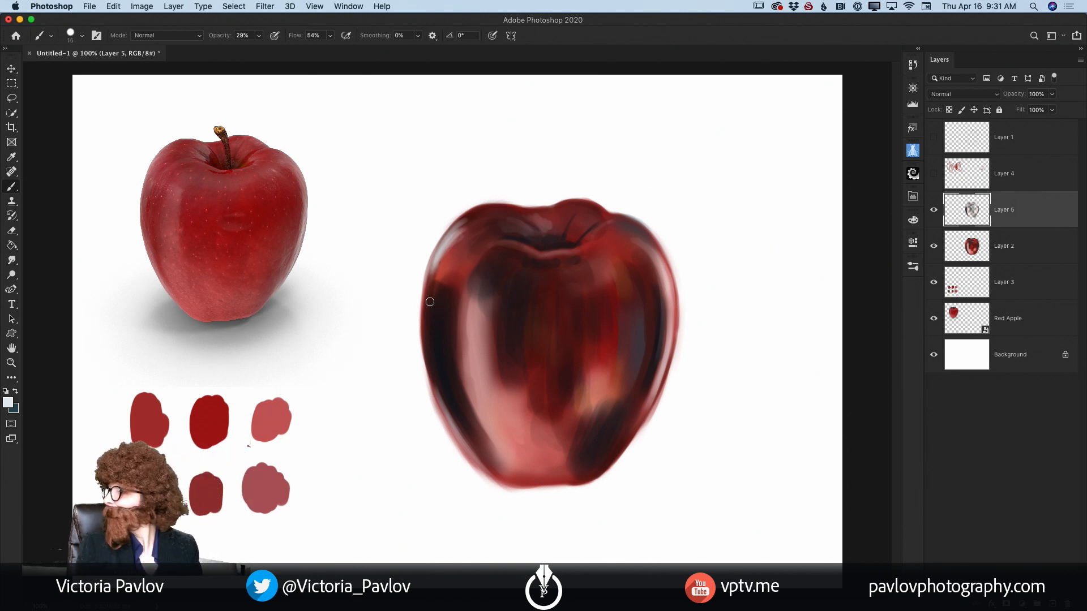
# Step: Enlarge the brush and add soft pale highlights to the apple's lower front, right shoulder and left highlight band
pyautogui.press(']')
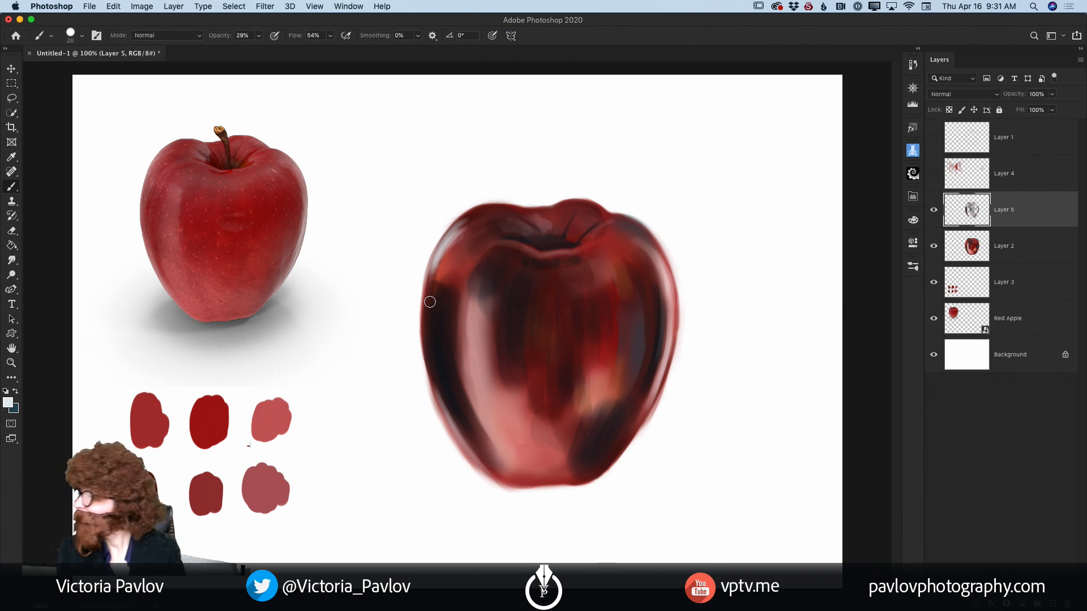
pyautogui.press(']')
pyautogui.press(']')
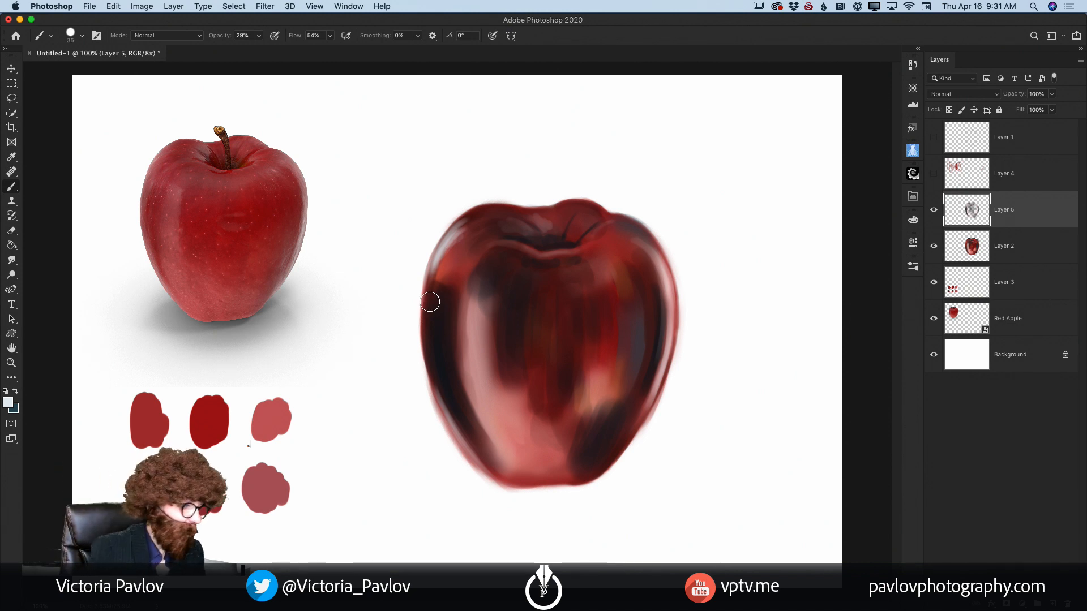
pyautogui.moveTo(583, 393)
pyautogui.mouseDown()
pyautogui.moveTo(567, 424)
pyautogui.moveTo(541, 434)
pyautogui.moveTo(500, 391)
pyautogui.moveTo(498, 415)
pyautogui.moveTo(475, 353)
pyautogui.moveTo(494, 406)
pyautogui.moveTo(528, 433)
pyautogui.moveTo(533, 447)
pyautogui.moveTo(501, 435)
pyautogui.moveTo(515, 461)
pyautogui.moveTo(533, 466)
pyautogui.moveTo(532, 436)
pyautogui.moveTo(532, 448)
pyautogui.moveTo(545, 445)
pyautogui.moveTo(509, 469)
pyautogui.moveTo(533, 472)
pyautogui.moveTo(558, 454)
pyautogui.moveTo(563, 462)
pyautogui.moveTo(550, 429)
pyautogui.moveTo(556, 437)
pyautogui.moveTo(573, 422)
pyautogui.moveTo(574, 445)
pyautogui.moveTo(583, 444)
pyautogui.moveTo(578, 436)
pyautogui.moveTo(561, 456)
pyautogui.moveTo(583, 434)
pyautogui.moveTo(590, 446)
pyautogui.moveTo(547, 448)
pyautogui.moveTo(517, 467)
pyautogui.mouseUp()
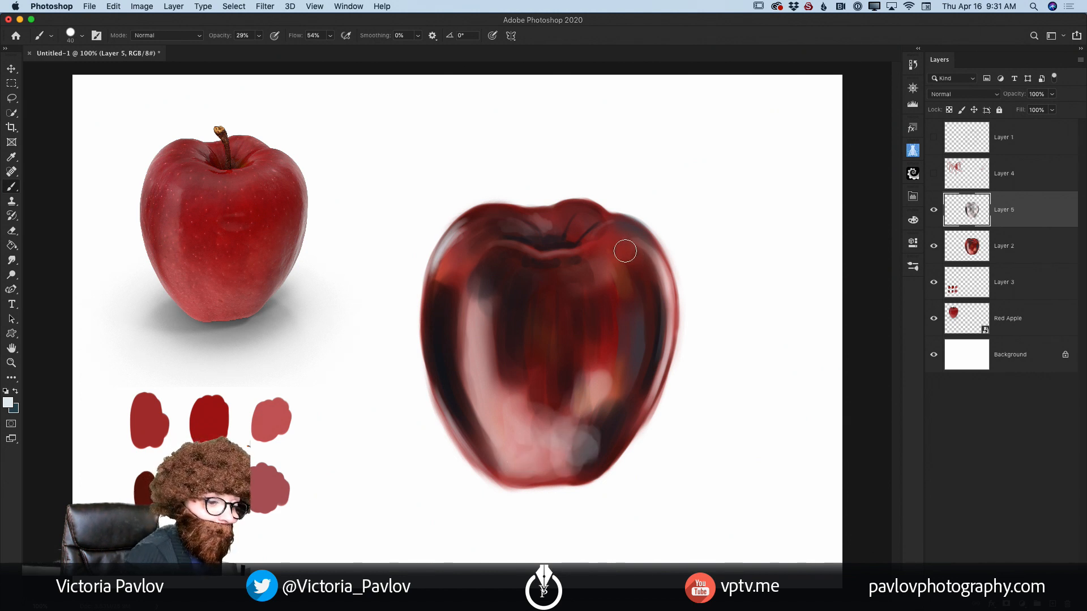
pyautogui.moveTo(626, 249)
pyautogui.mouseDown()
pyautogui.moveTo(661, 297)
pyautogui.moveTo(654, 337)
pyautogui.mouseUp()
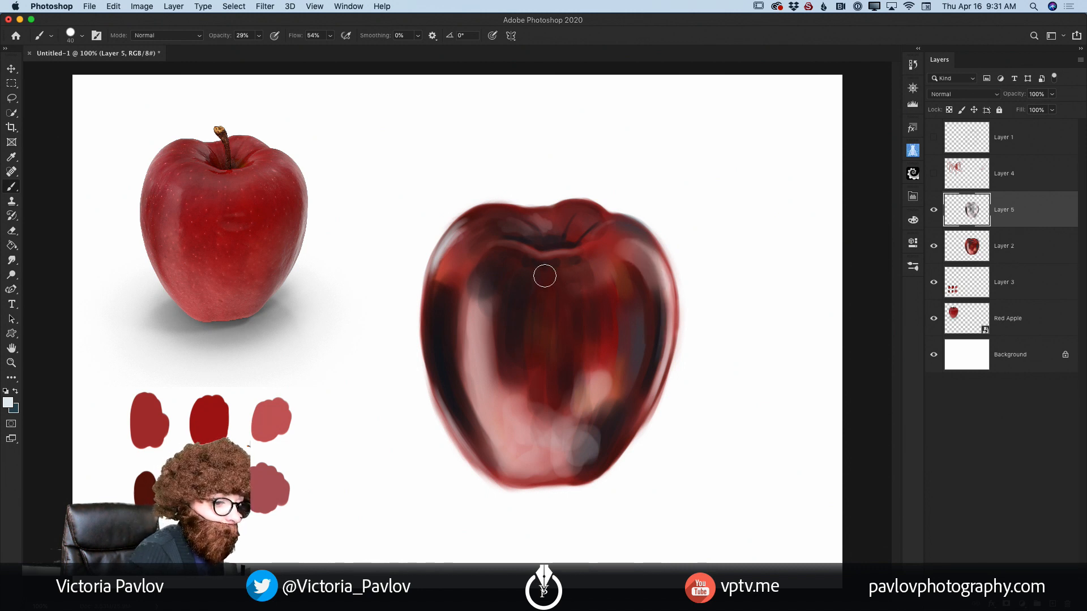
pyautogui.moveTo(481, 326)
pyautogui.mouseDown()
pyautogui.moveTo(479, 369)
pyautogui.moveTo(467, 309)
pyautogui.moveTo(466, 346)
pyautogui.moveTo(474, 366)
pyautogui.moveTo(474, 317)
pyautogui.moveTo(502, 405)
pyautogui.moveTo(485, 365)
pyautogui.moveTo(478, 404)
pyautogui.moveTo(490, 432)
pyautogui.moveTo(481, 359)
pyautogui.mouseUp()
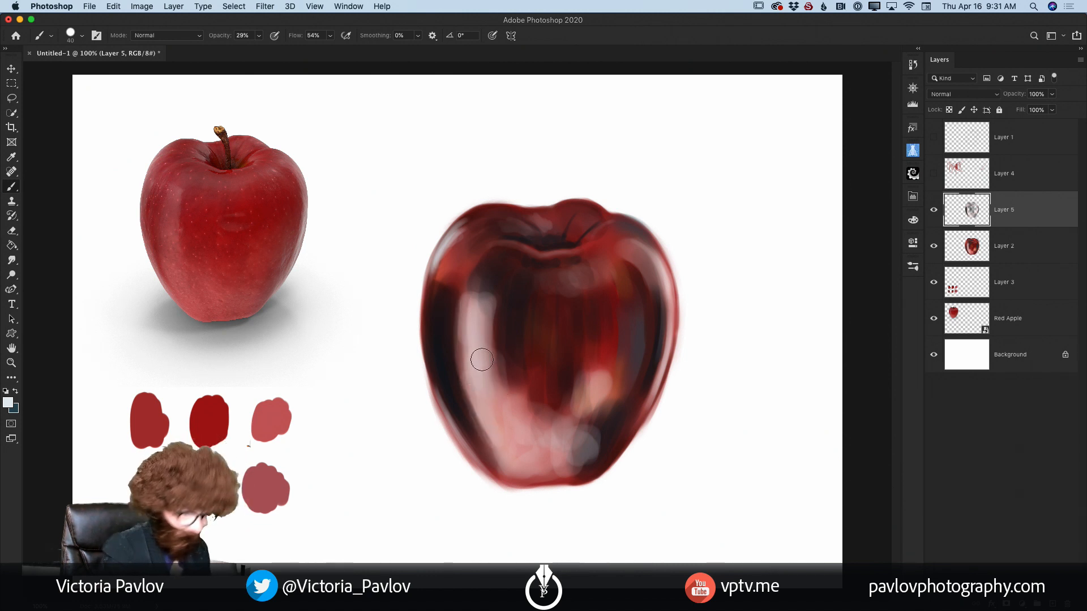
# Step: Reduce the brush to size 15 and add narrow pale highlights down the apple's upper-left edge
pyautogui.press('[')
pyautogui.press('[')
pyautogui.press('[')
pyautogui.press('[')
pyautogui.press('[')
pyautogui.moveTo(445, 241); pyautogui.dragTo(429, 321)
pyautogui.moveTo(430, 280); pyautogui.dragTo(430, 322)
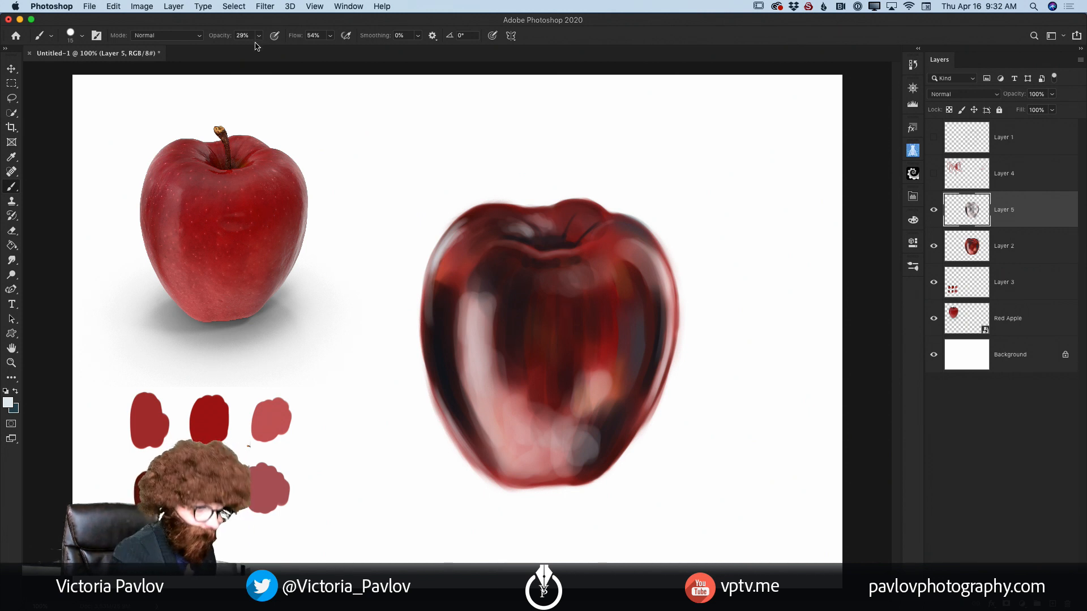
# Step: Sample dark red and pink from the apple's front and blend the inner edge of the left highlight band
pyautogui.press('i')
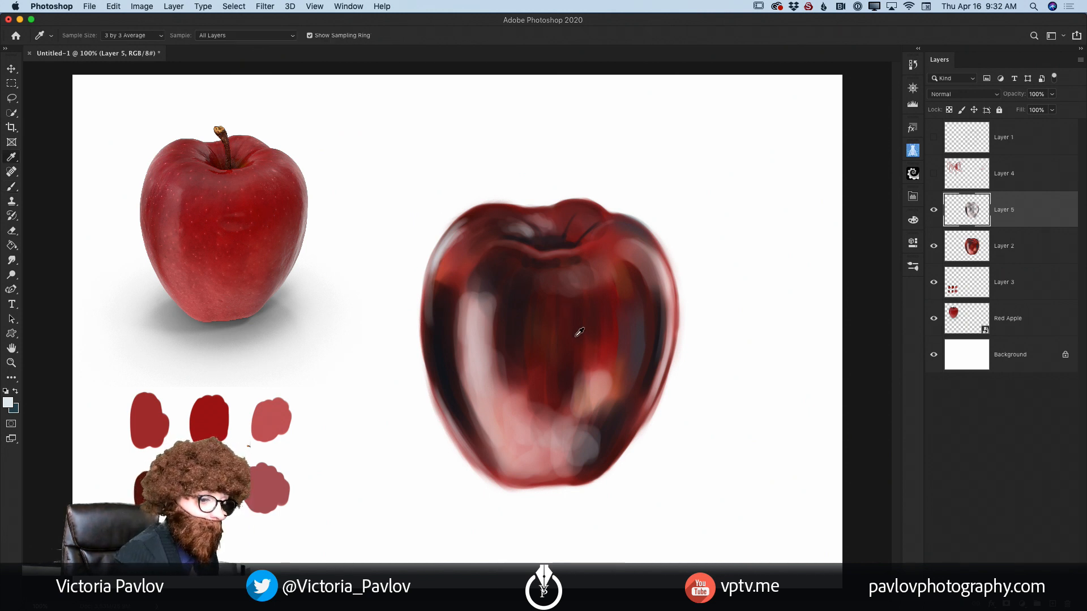
pyautogui.click(517, 354)
pyautogui.press('b')
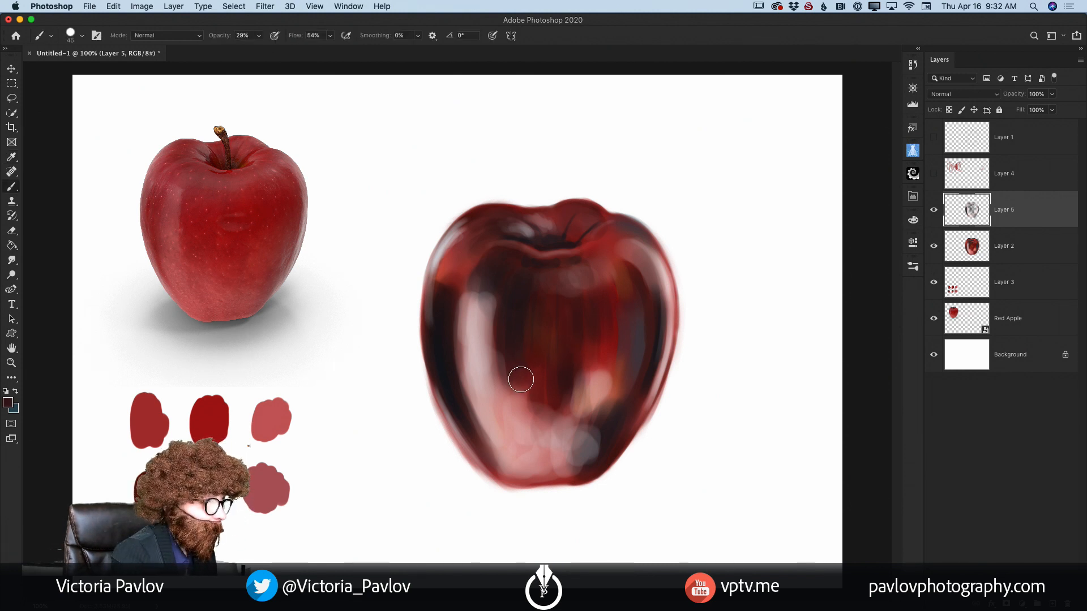
pyautogui.press(']')
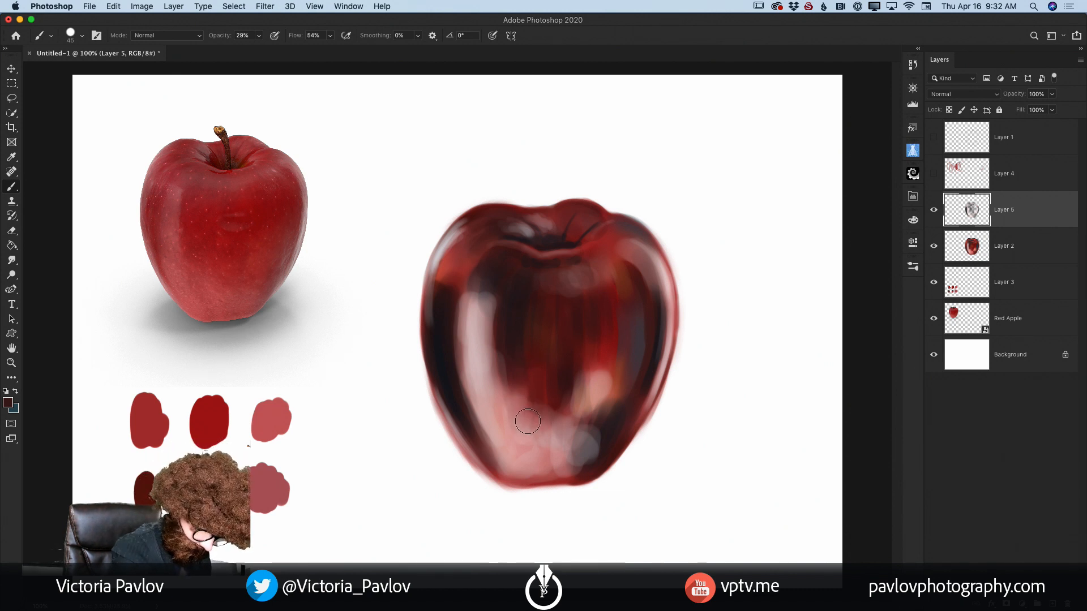
pyautogui.keyDown('alt'); pyautogui.click(525, 425); pyautogui.keyUp('alt')
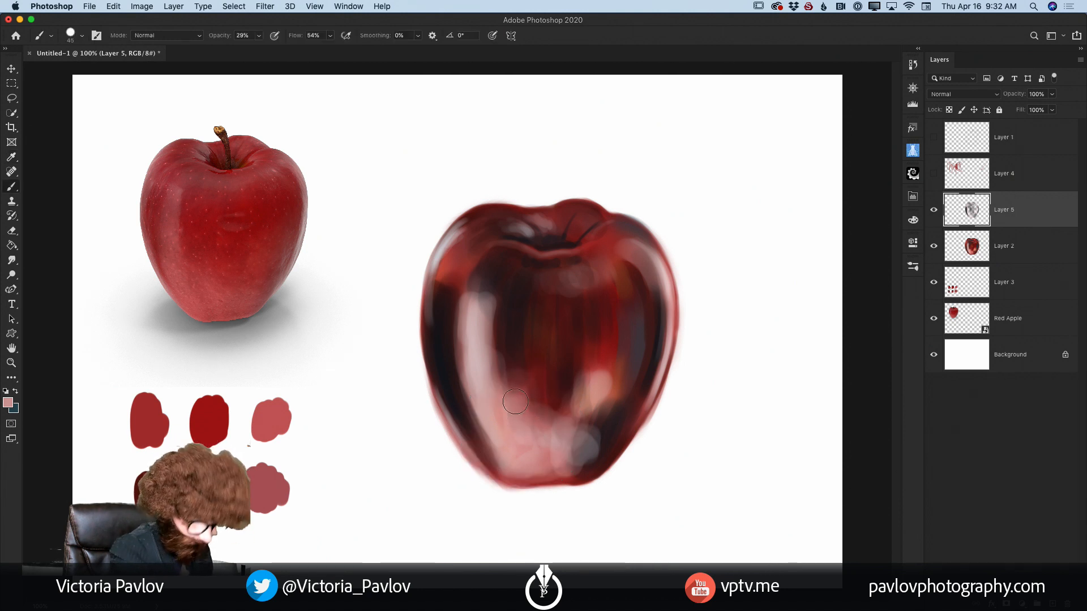
pyautogui.keyDown('alt'); pyautogui.click(499, 334); pyautogui.keyUp('alt')
pyautogui.moveTo(499, 332)
pyautogui.mouseDown()
pyautogui.moveTo(495, 359)
pyautogui.moveTo(499, 344)
pyautogui.mouseUp()
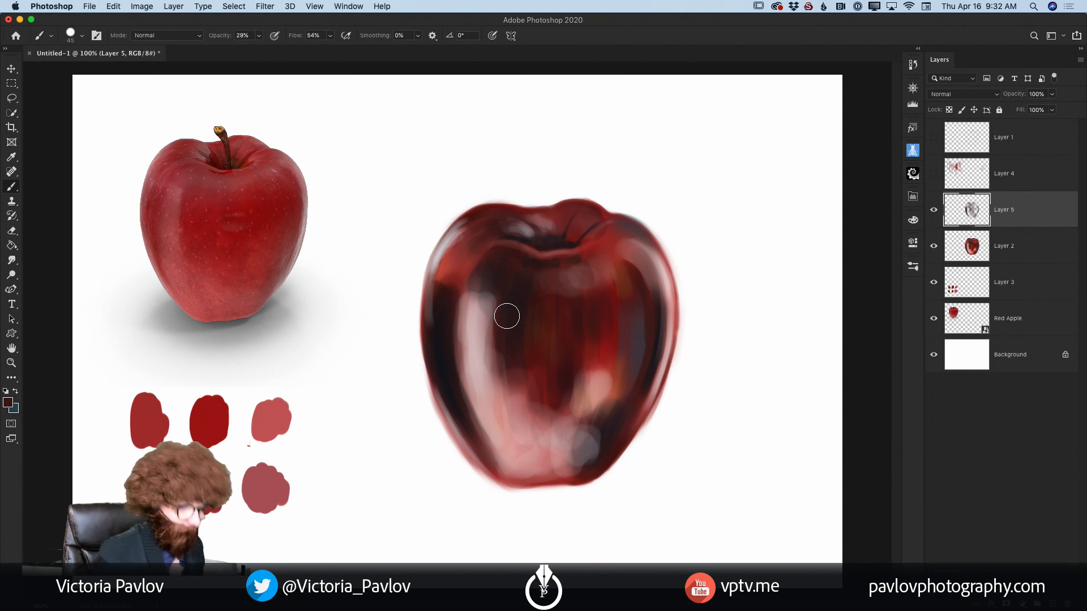
# Step: Sample the red of the upper-left shoulder and soften the top edge of the dark left-side shadow with it
pyautogui.press('[')
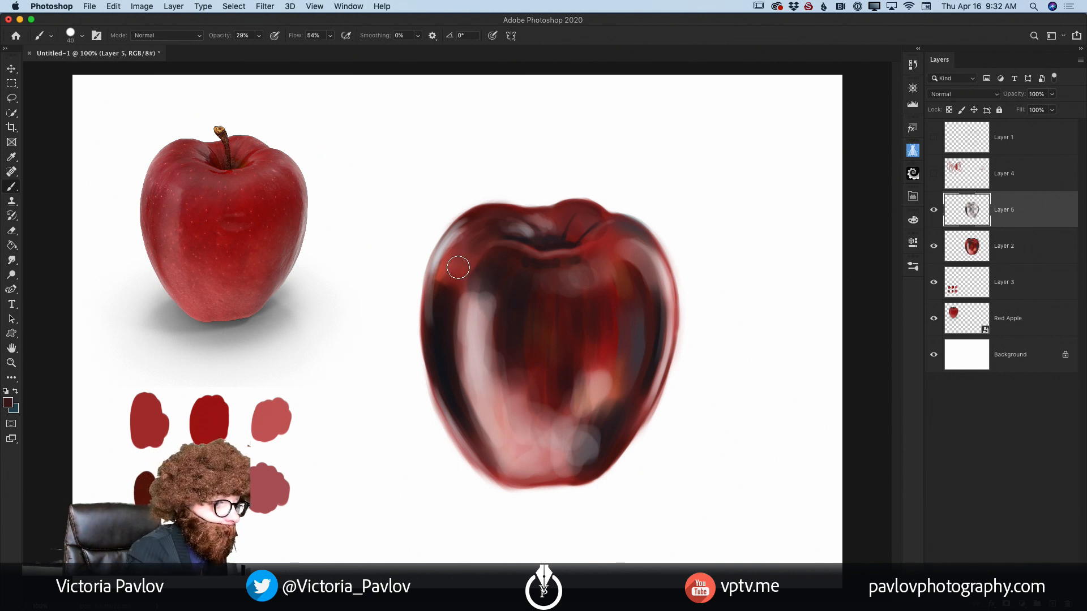
pyautogui.keyDown('alt'); pyautogui.click(462, 263); pyautogui.keyUp('alt')
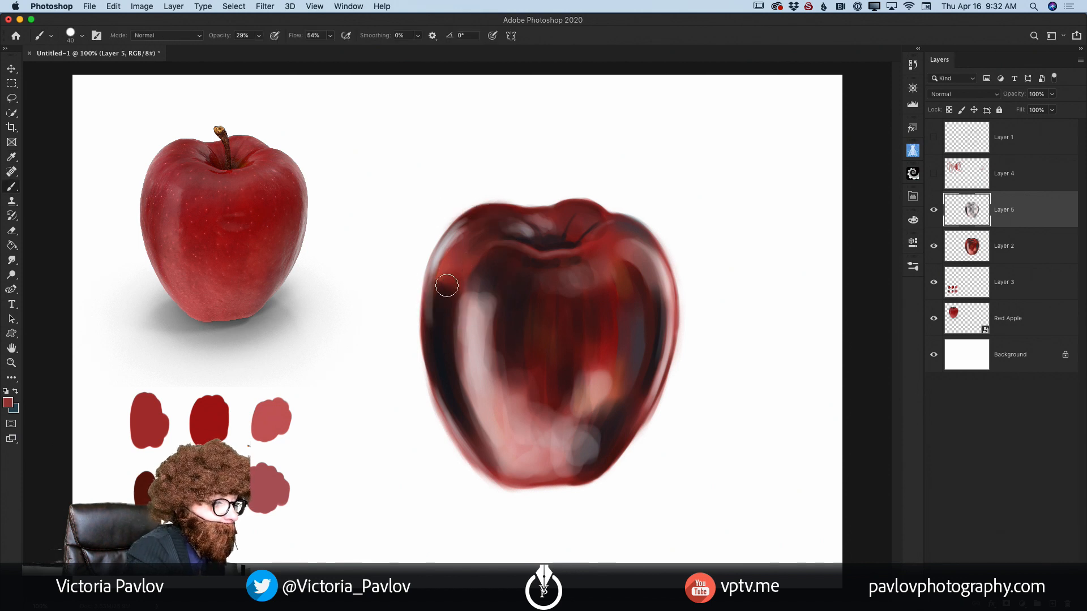
pyautogui.moveTo(454, 262); pyautogui.dragTo(444, 275)
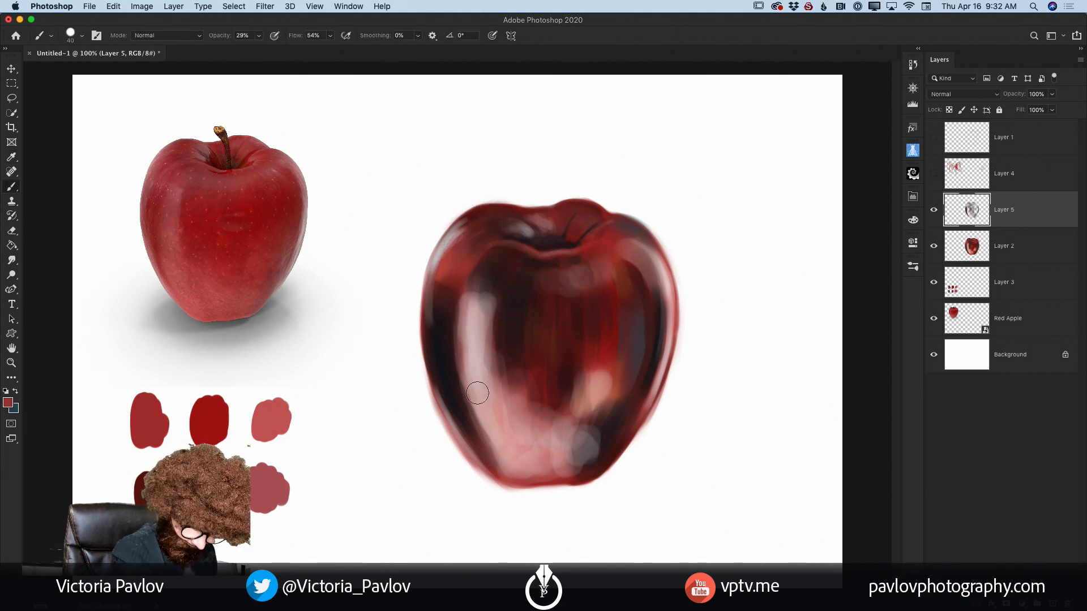
# Step: Sample the dark shadow and neighbouring pink tones and blend the shadow into the highlight at the apple's lower left
pyautogui.keyDown('alt'); pyautogui.click(472, 418); pyautogui.keyUp('alt')
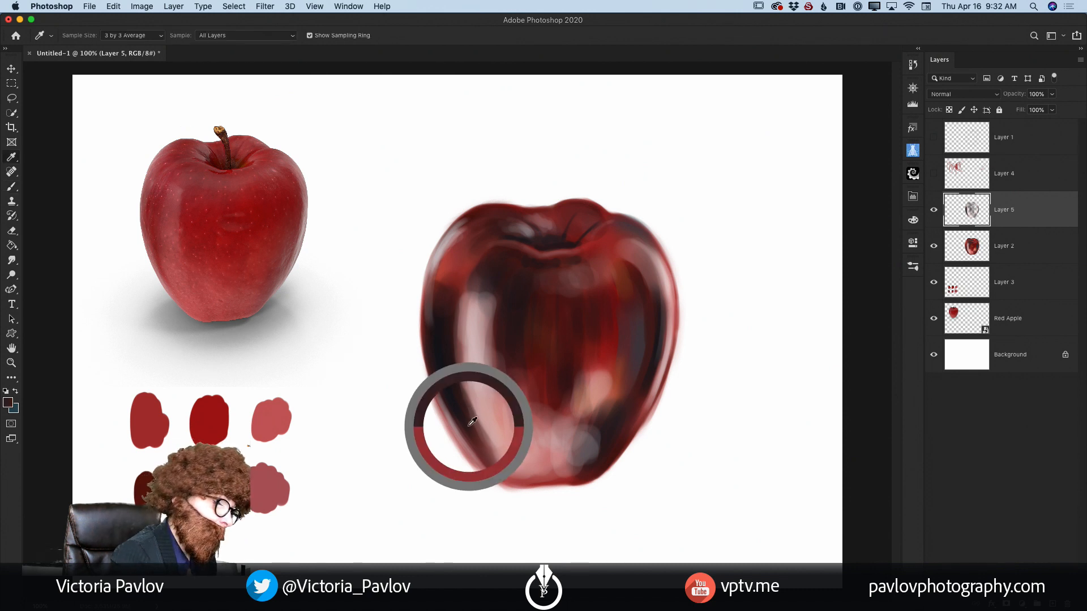
pyautogui.moveTo(487, 439); pyautogui.dragTo(502, 464)
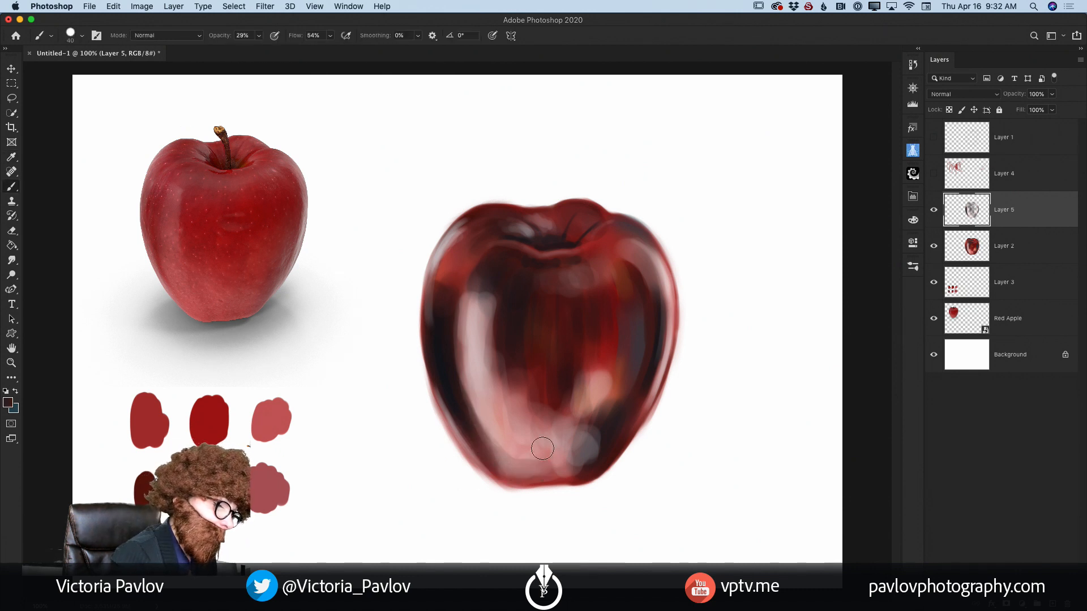
pyautogui.keyDown('alt'); pyautogui.click(510, 428); pyautogui.keyUp('alt')
pyautogui.moveTo(511, 450); pyautogui.dragTo(512, 464)
# Step: Sample the light pink of the lower-right highlight and brush it over that highlight and the stem cavity's right rim
pyautogui.keyDown('alt'); pyautogui.click(603, 385); pyautogui.keyUp('alt')
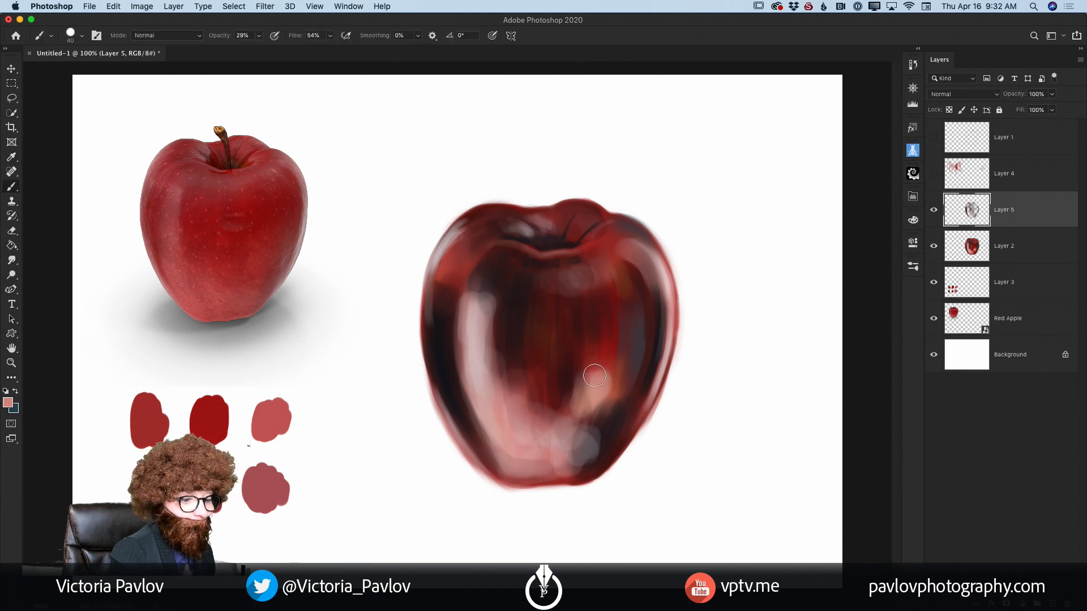
pyautogui.moveTo(595, 373)
pyautogui.mouseDown()
pyautogui.moveTo(606, 389)
pyautogui.moveTo(589, 411)
pyautogui.mouseUp()
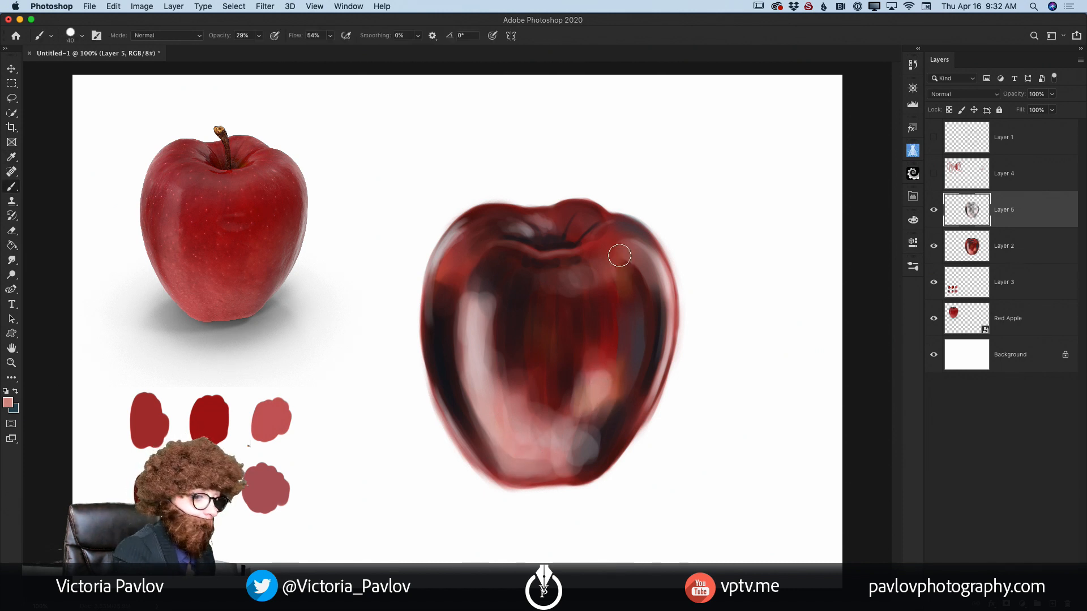
pyautogui.moveTo(586, 247)
pyautogui.mouseDown()
pyautogui.moveTo(546, 236)
pyautogui.moveTo(564, 234)
pyautogui.moveTo(564, 220)
pyautogui.moveTo(591, 239)
pyautogui.mouseUp()
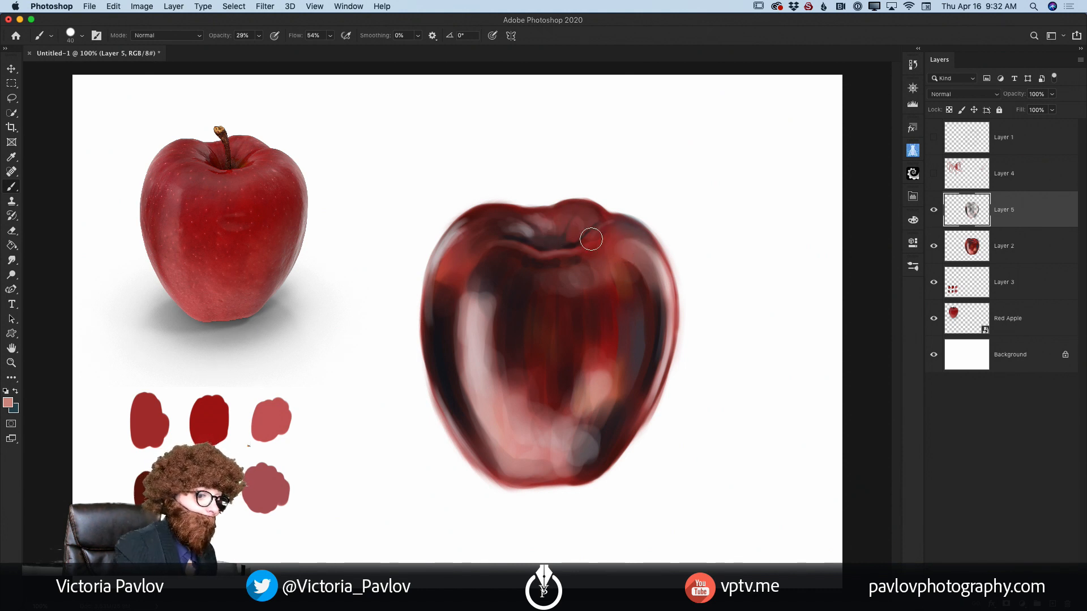
# Step: Switch to the Mixer Brush and set Wet to 19% and Load to 16%
pyautogui.rightClick(11, 186)
pyautogui.click(61, 215)
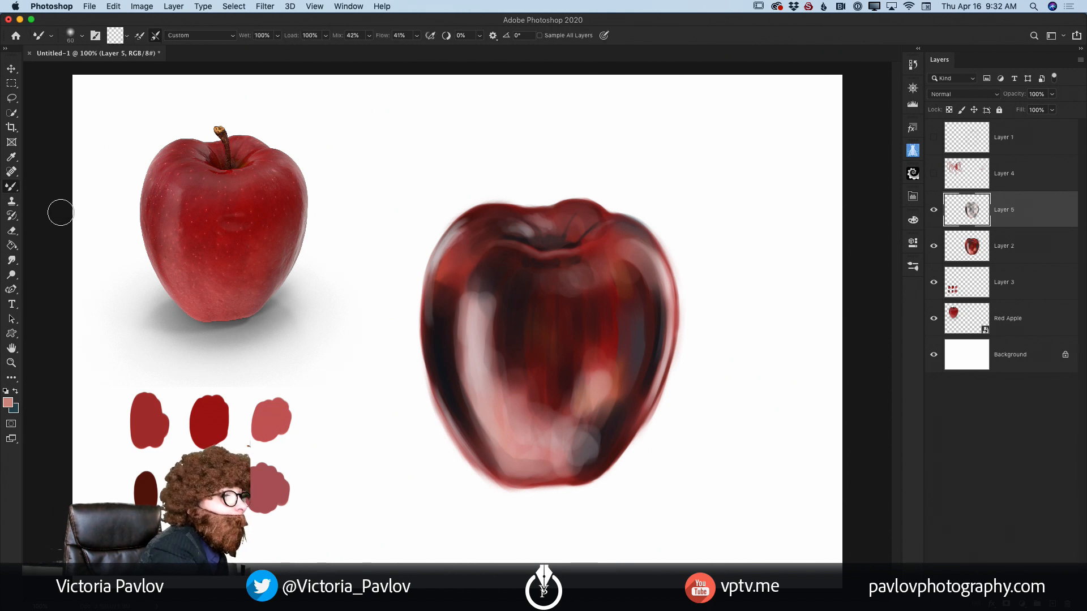
pyautogui.click(277, 35)
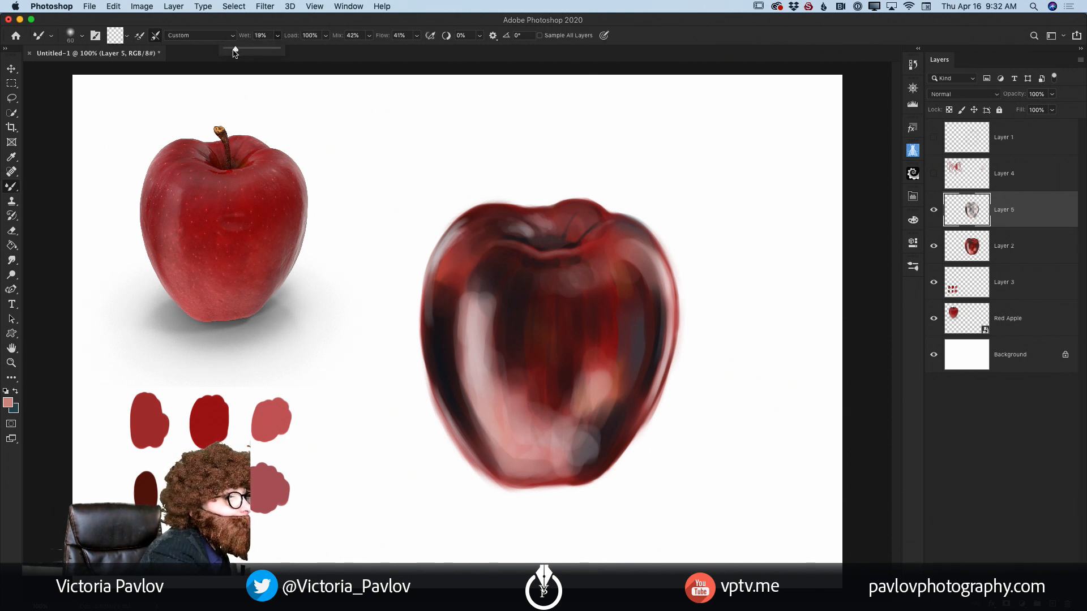
pyautogui.click(325, 35)
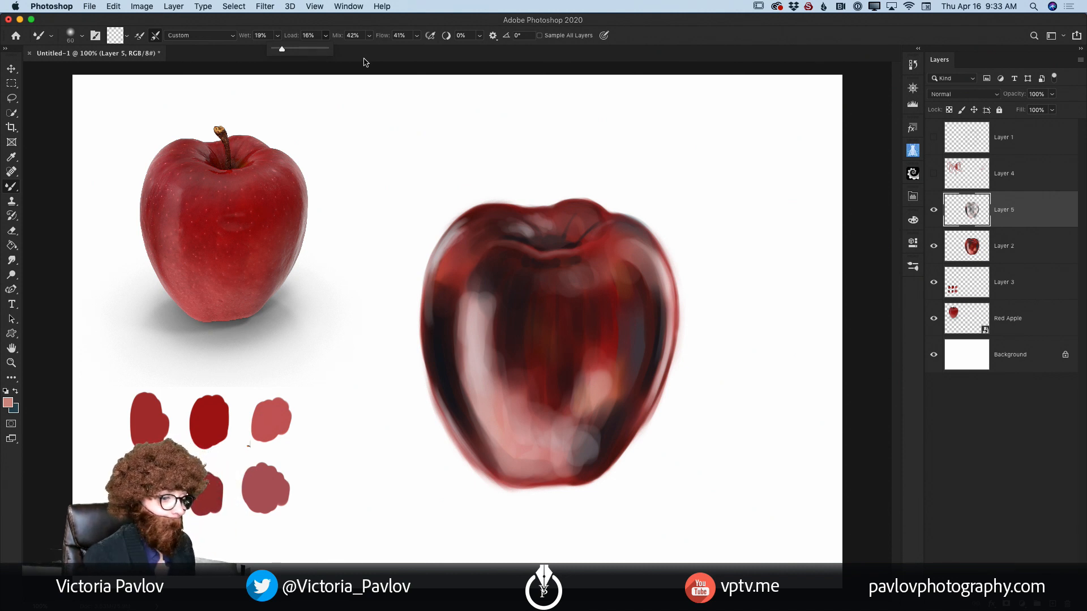
# Step: Enlarge the Mixer Brush to size 100 and blend the shadows, reds and highlights across the apple's front and right side
pyautogui.press(']')
pyautogui.press(']')
pyautogui.press(']')
pyautogui.press(']')
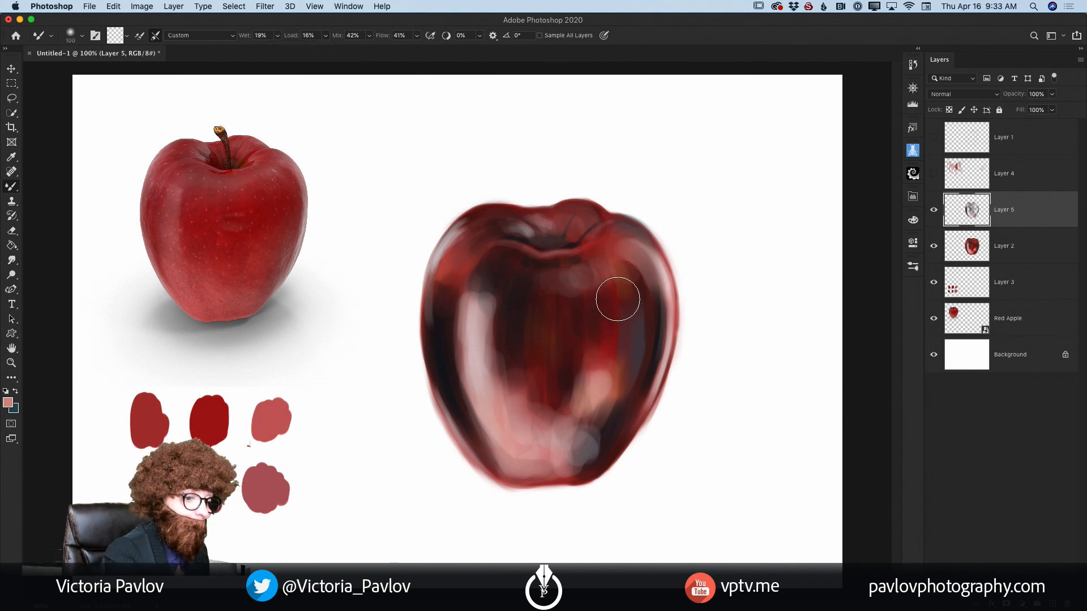
pyautogui.moveTo(618, 299)
pyautogui.mouseDown()
pyautogui.moveTo(633, 253)
pyautogui.moveTo(640, 298)
pyautogui.moveTo(615, 268)
pyautogui.moveTo(636, 342)
pyautogui.moveTo(647, 318)
pyautogui.moveTo(617, 385)
pyautogui.moveTo(577, 288)
pyautogui.moveTo(569, 295)
pyautogui.moveTo(600, 285)
pyautogui.moveTo(521, 274)
pyautogui.moveTo(475, 318)
pyautogui.moveTo(458, 286)
pyautogui.moveTo(461, 253)
pyautogui.moveTo(473, 235)
pyautogui.moveTo(459, 312)
pyautogui.moveTo(481, 304)
pyautogui.moveTo(470, 374)
pyautogui.moveTo(477, 406)
pyautogui.moveTo(486, 370)
pyautogui.moveTo(499, 379)
pyautogui.moveTo(518, 454)
pyautogui.moveTo(529, 406)
pyautogui.moveTo(554, 454)
pyautogui.moveTo(532, 463)
pyautogui.moveTo(570, 398)
pyautogui.moveTo(557, 324)
pyautogui.moveTo(548, 405)
pyautogui.moveTo(531, 318)
pyautogui.moveTo(526, 365)
pyautogui.moveTo(526, 312)
pyautogui.moveTo(518, 405)
pyautogui.moveTo(528, 346)
pyautogui.moveTo(547, 357)
pyautogui.moveTo(541, 288)
pyautogui.moveTo(488, 308)
pyautogui.moveTo(483, 299)
pyautogui.moveTo(521, 337)
pyautogui.moveTo(569, 319)
pyautogui.moveTo(594, 262)
pyautogui.moveTo(580, 332)
pyautogui.moveTo(587, 430)
pyautogui.moveTo(604, 412)
pyautogui.moveTo(589, 456)
pyautogui.moveTo(629, 371)
pyautogui.moveTo(590, 441)
pyautogui.moveTo(589, 389)
pyautogui.moveTo(618, 345)
pyautogui.moveTo(597, 418)
pyautogui.mouseUp()
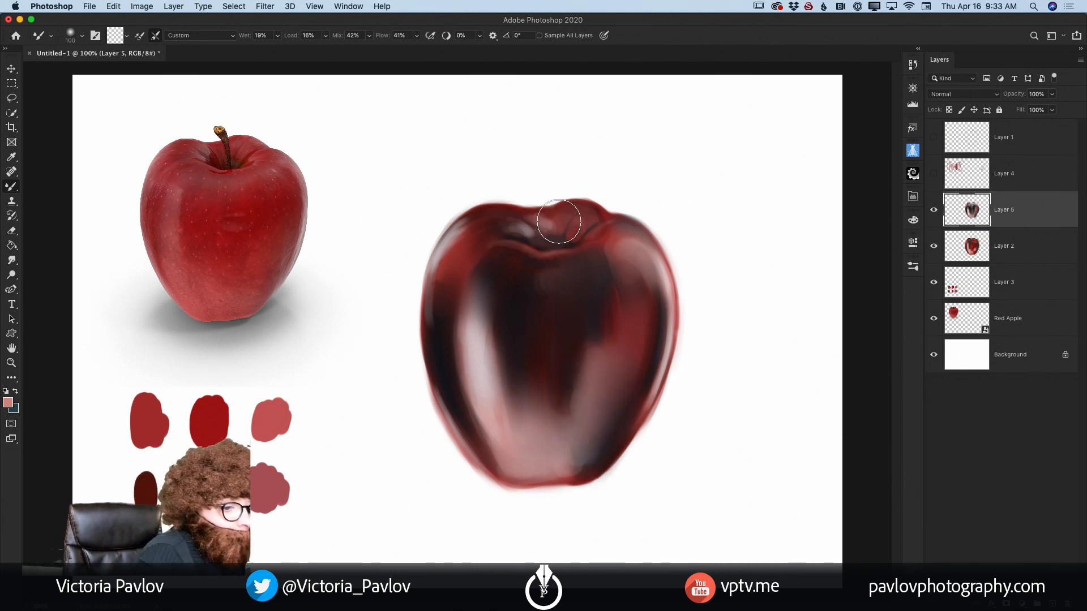
# Step: Blend the tones inside the apple's stem cavity with the Mixer Brush
pyautogui.moveTo(562, 224); pyautogui.dragTo(559, 229)
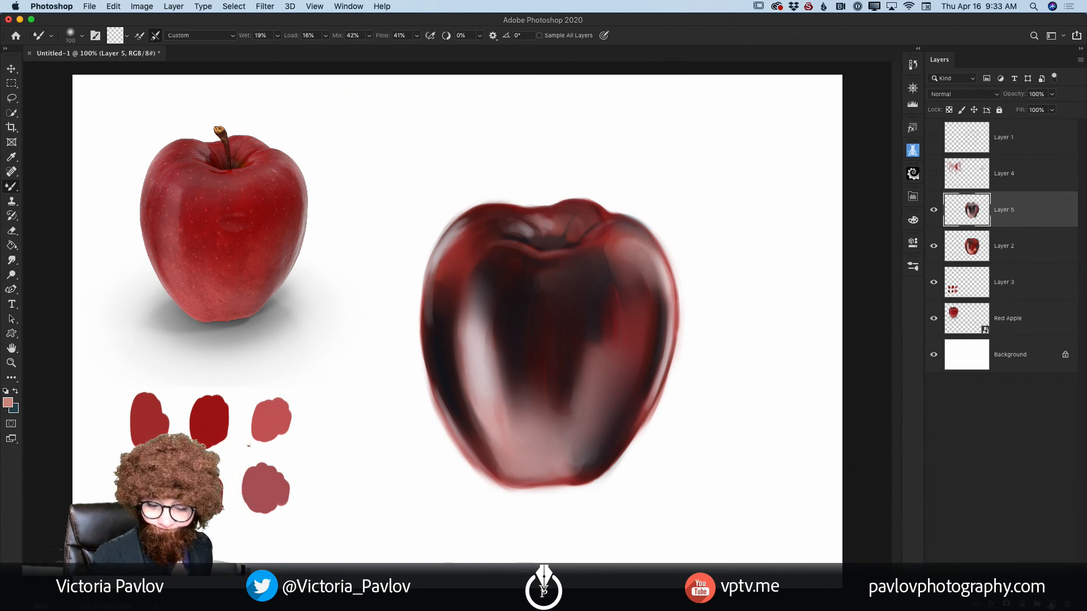
# Step: Add a new layer above Layer 5, sample the deep red swatch and switch to the regular Brush
pyautogui.click(1053, 604)
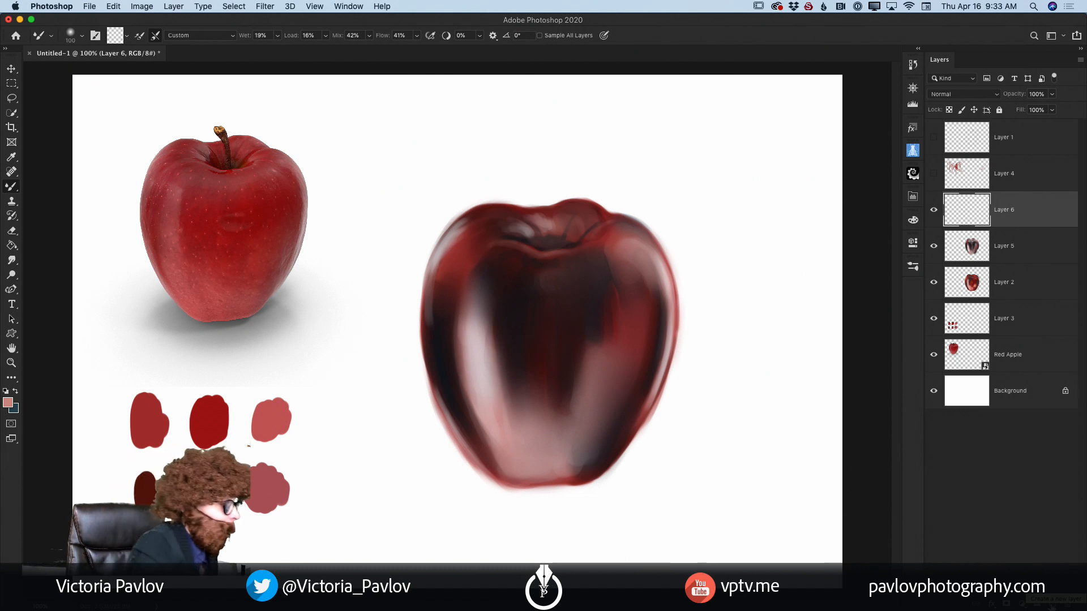
pyautogui.press('i')
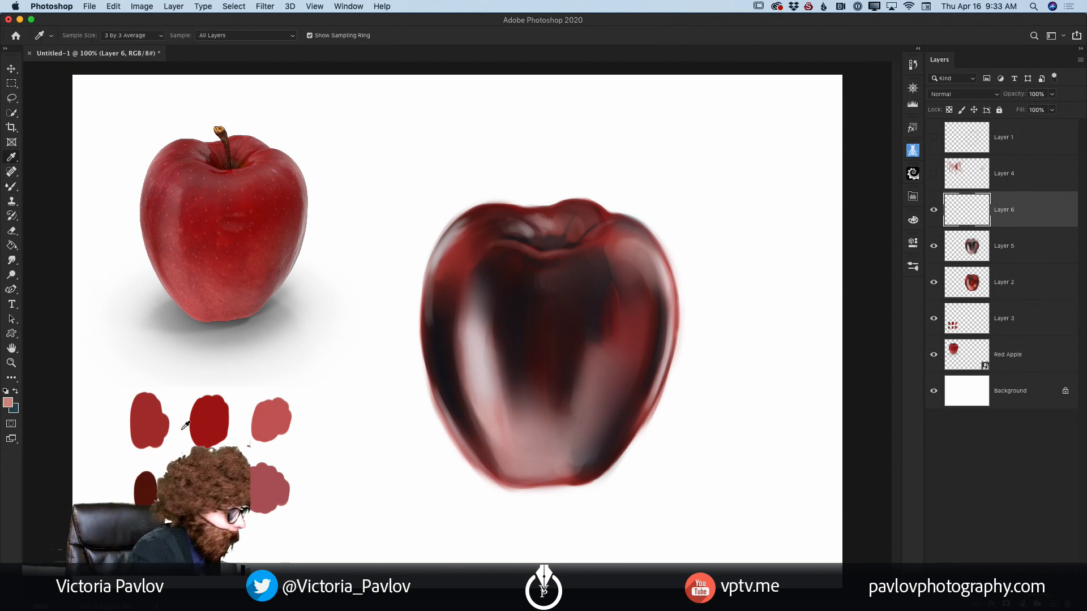
pyautogui.click(211, 413)
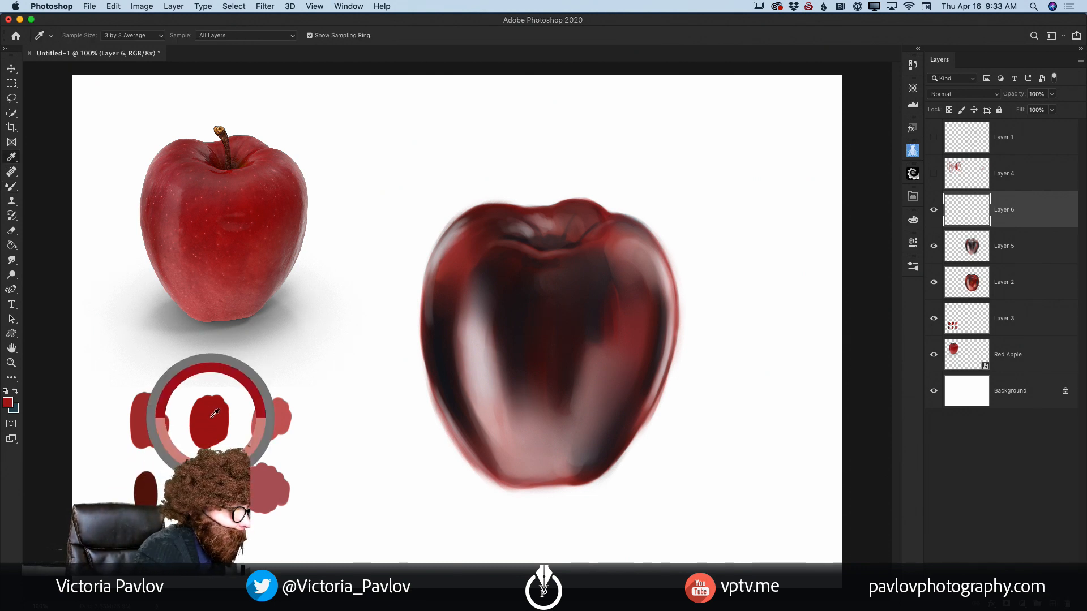
pyautogui.press('b')
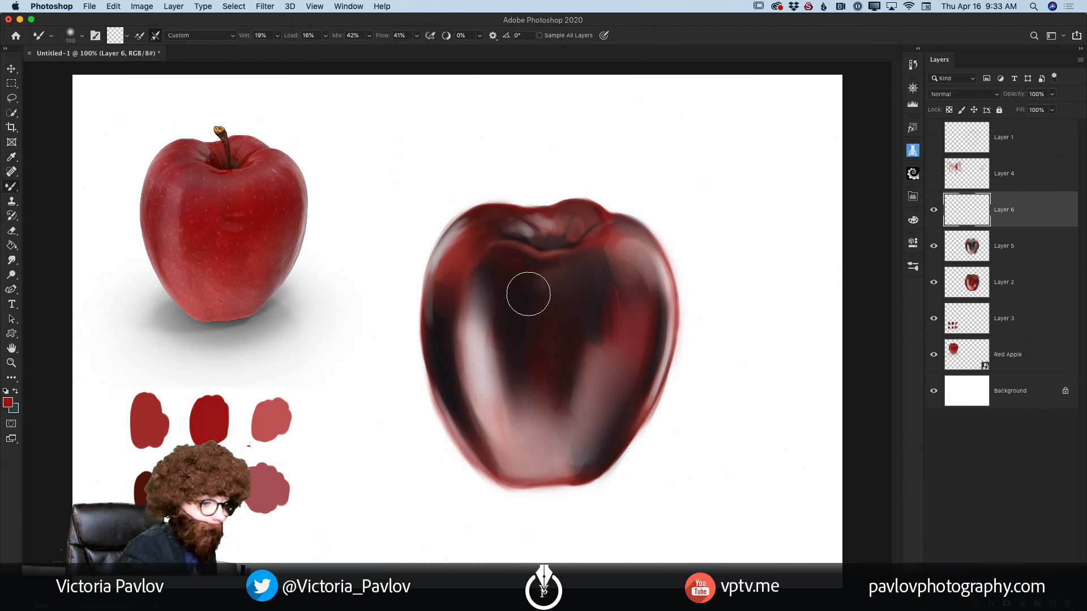
pyautogui.press(']')
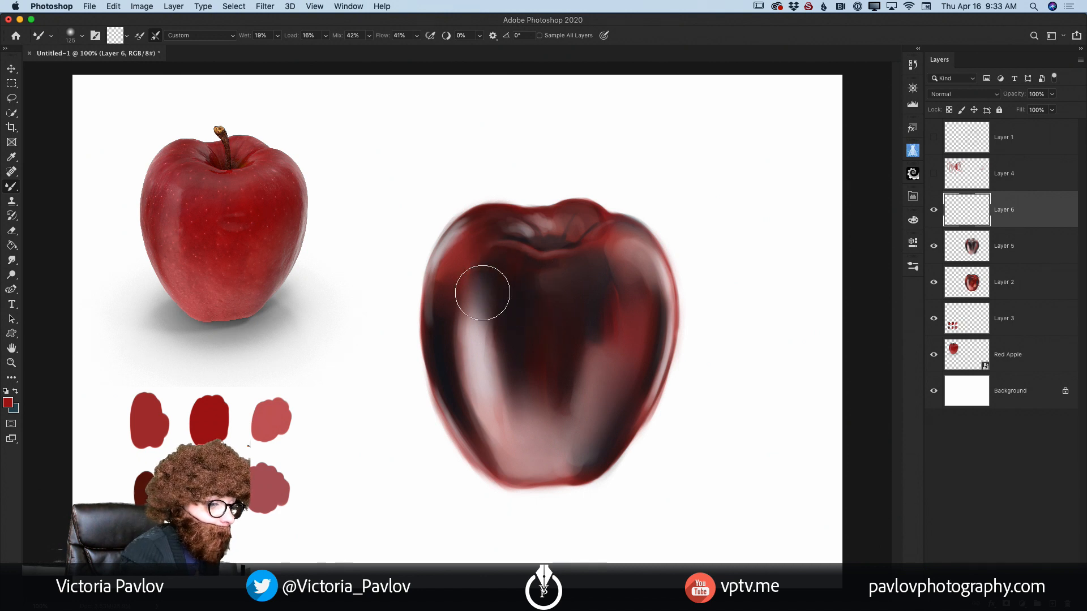
pyautogui.click(9, 188)
pyautogui.click(57, 182)
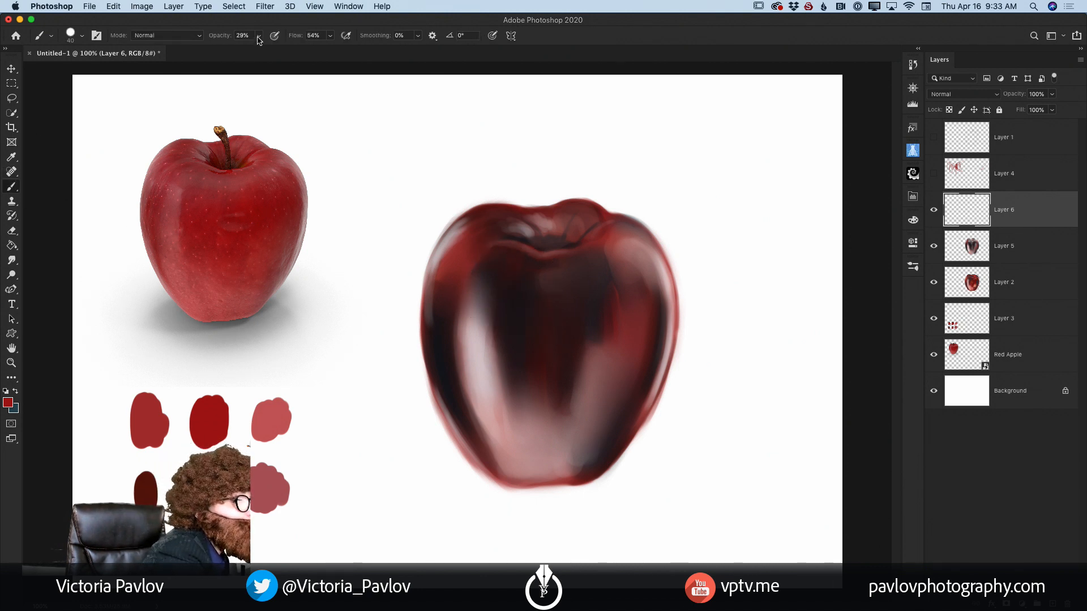
# Step: Enlarge the brush to 80 and glaze translucent red over the apple's dark centre, highlights, stem cavity and lower right side
pyautogui.press(']')
pyautogui.press(']')
pyautogui.press(']')
pyautogui.press(']')
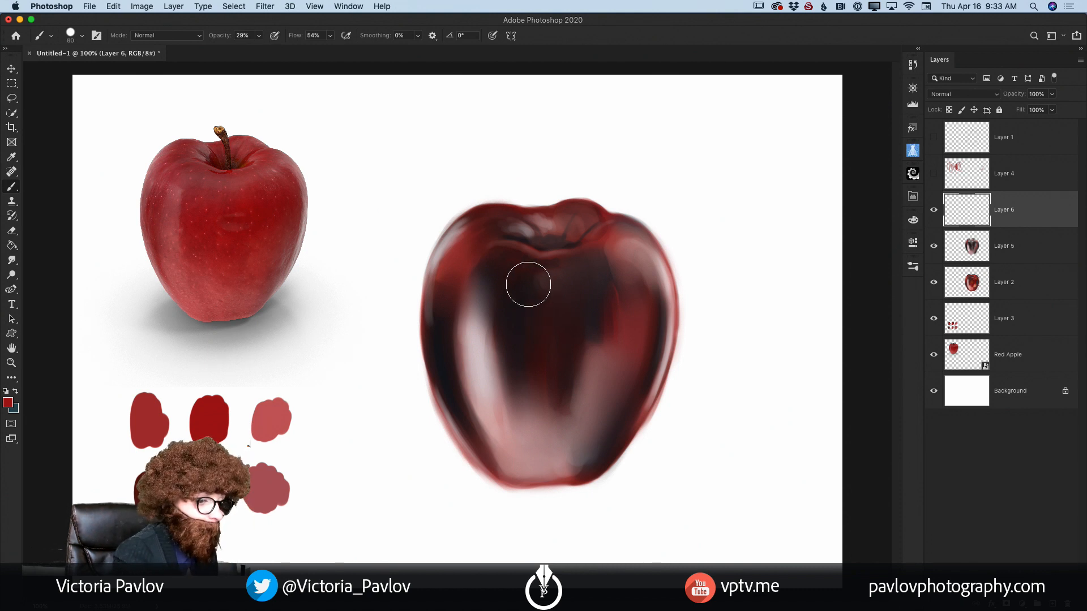
pyautogui.moveTo(489, 320)
pyautogui.mouseDown()
pyautogui.moveTo(482, 241)
pyautogui.moveTo(463, 386)
pyautogui.moveTo(496, 312)
pyautogui.moveTo(483, 291)
pyautogui.moveTo(514, 387)
pyautogui.moveTo(509, 288)
pyautogui.moveTo(543, 396)
pyautogui.mouseUp()
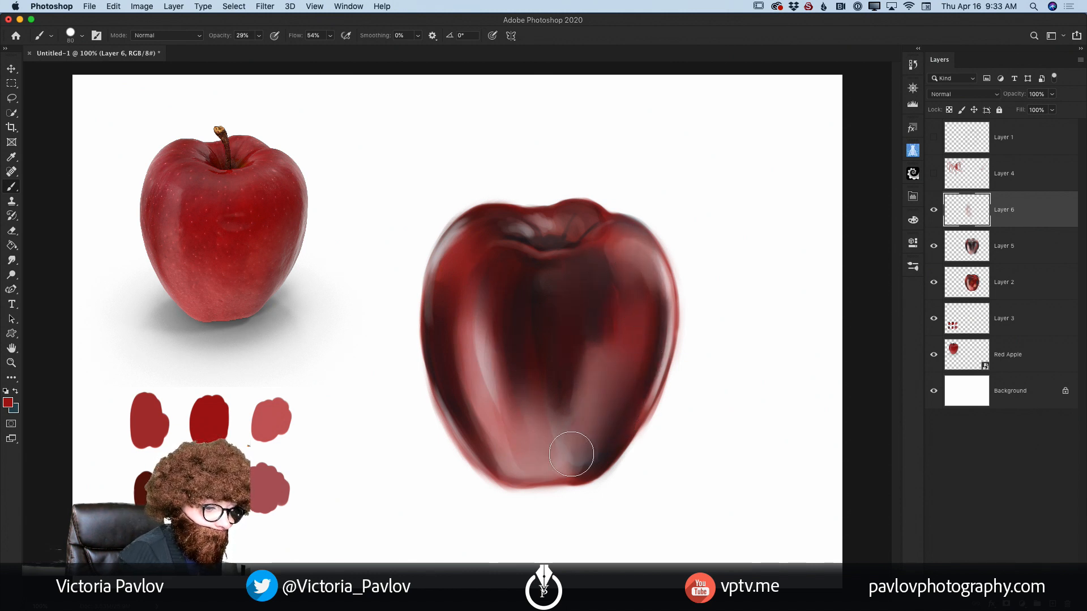
pyautogui.moveTo(555, 395)
pyautogui.mouseDown()
pyautogui.moveTo(489, 343)
pyautogui.moveTo(500, 387)
pyautogui.moveTo(534, 327)
pyautogui.mouseUp()
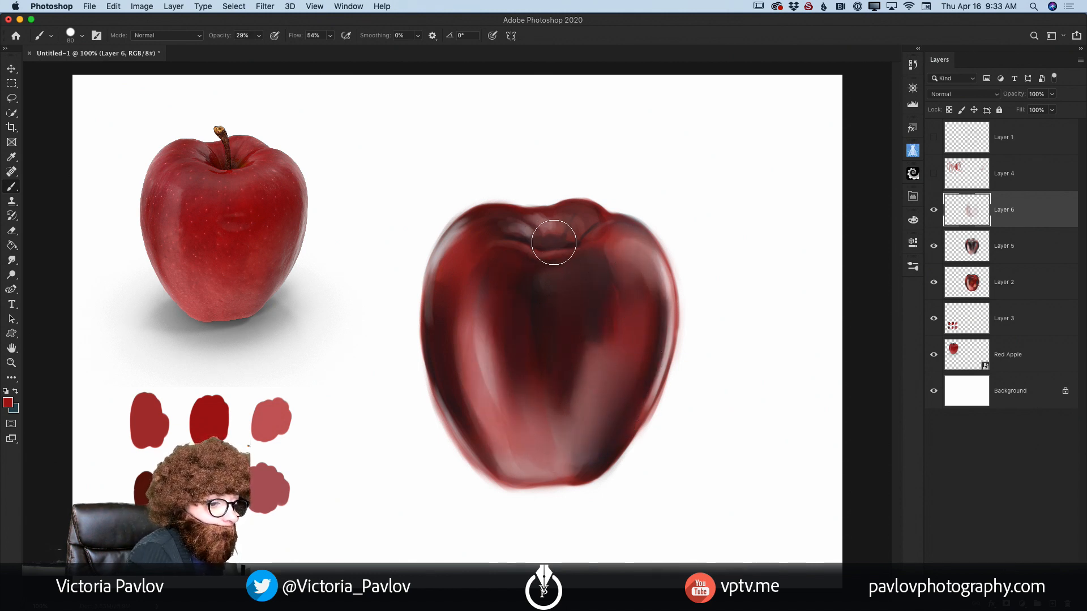
pyautogui.moveTo(602, 233)
pyautogui.mouseDown()
pyautogui.moveTo(494, 234)
pyautogui.moveTo(463, 251)
pyautogui.moveTo(464, 264)
pyautogui.mouseUp()
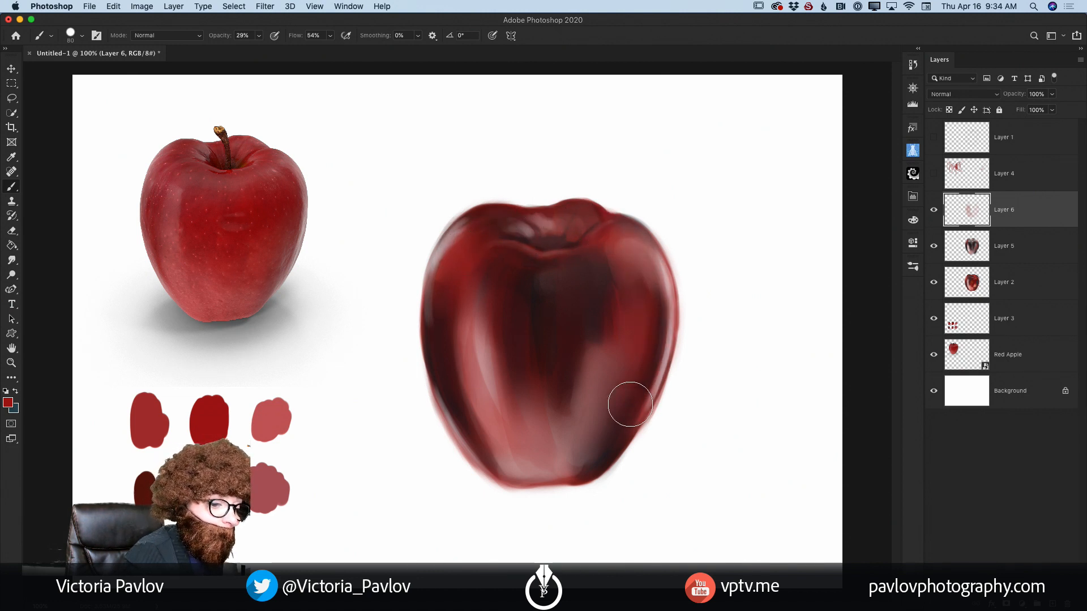
pyautogui.moveTo(589, 438)
pyautogui.mouseDown()
pyautogui.moveTo(581, 324)
pyautogui.moveTo(503, 417)
pyautogui.moveTo(474, 385)
pyautogui.moveTo(491, 437)
pyautogui.moveTo(574, 442)
pyautogui.moveTo(525, 452)
pyautogui.moveTo(574, 368)
pyautogui.mouseUp()
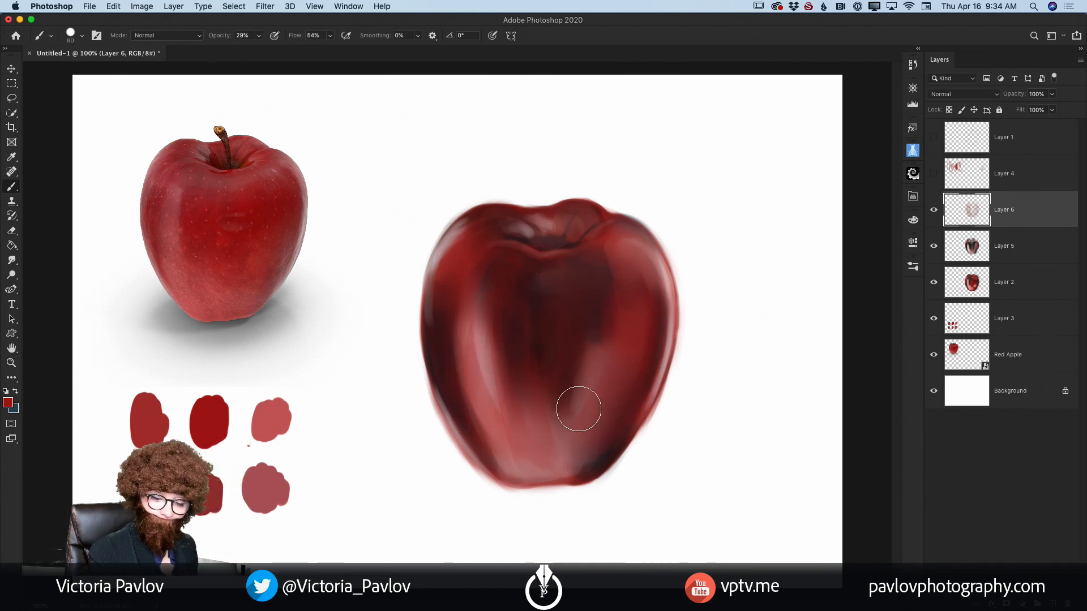
# Step: Add a new layer above Layer 6 and set the foreground colour to a pale pink
pyautogui.click(1053, 604)
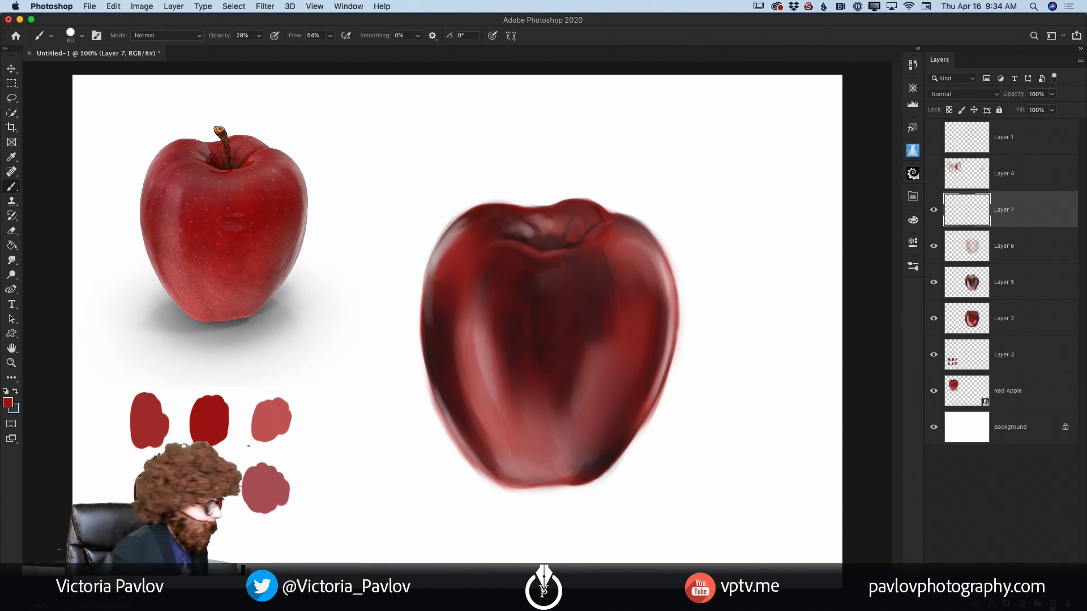
pyautogui.click(7, 404)
pyautogui.click(124, 270)
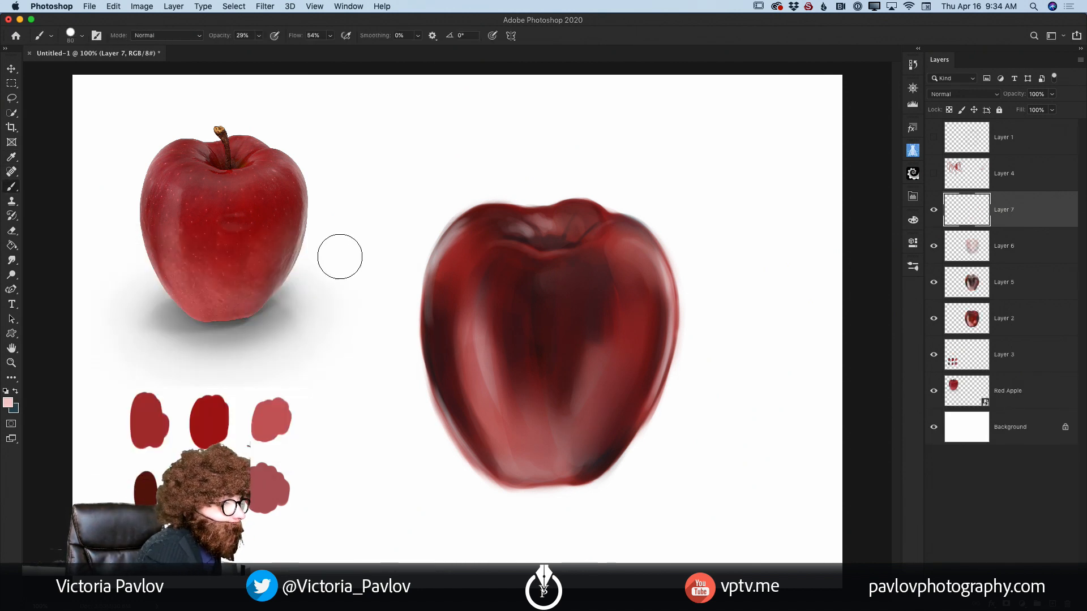
pyautogui.click(342, 257)
# Step: Brush soft pale pink over the apple's left and right highlights, and with size 40 along the stem cavity's front rim
pyautogui.moveTo(477, 302)
pyautogui.mouseDown()
pyautogui.moveTo(476, 364)
pyautogui.moveTo(477, 298)
pyautogui.moveTo(497, 399)
pyautogui.moveTo(484, 363)
pyautogui.moveTo(535, 432)
pyautogui.moveTo(513, 415)
pyautogui.moveTo(518, 444)
pyautogui.moveTo(568, 412)
pyautogui.moveTo(640, 277)
pyautogui.moveTo(634, 263)
pyautogui.moveTo(656, 283)
pyautogui.moveTo(645, 260)
pyautogui.moveTo(642, 344)
pyautogui.mouseUp()
pyautogui.press('[')
pyautogui.press('[')
pyautogui.press('[')
pyautogui.press('[')
pyautogui.press('[')
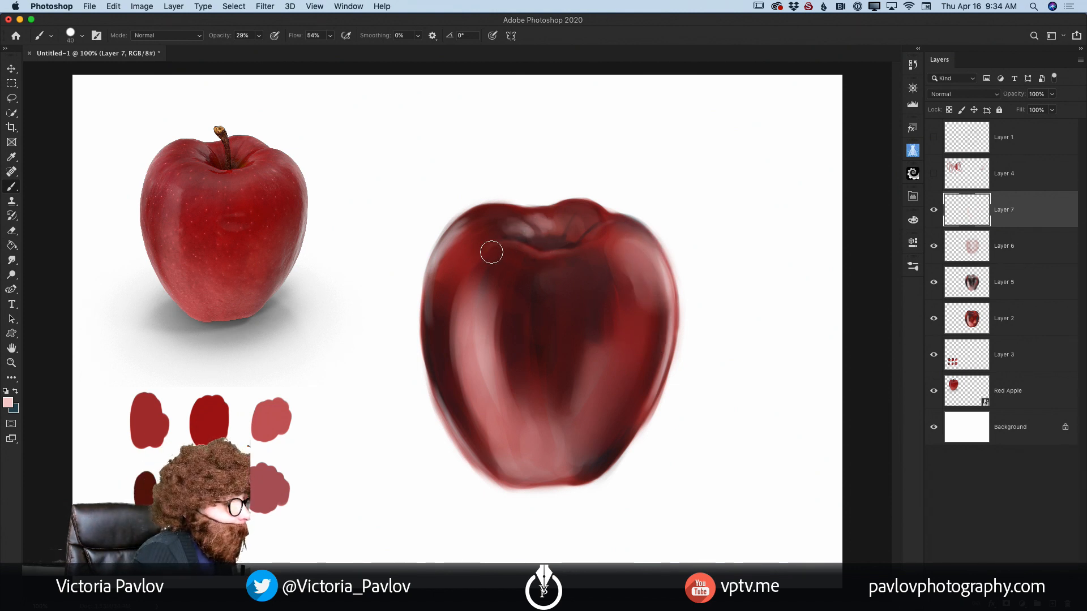
pyautogui.moveTo(510, 238)
pyautogui.mouseDown()
pyautogui.moveTo(461, 263)
pyautogui.moveTo(478, 383)
pyautogui.moveTo(516, 354)
pyautogui.moveTo(541, 272)
pyautogui.moveTo(518, 259)
pyautogui.moveTo(585, 255)
pyautogui.mouseUp()
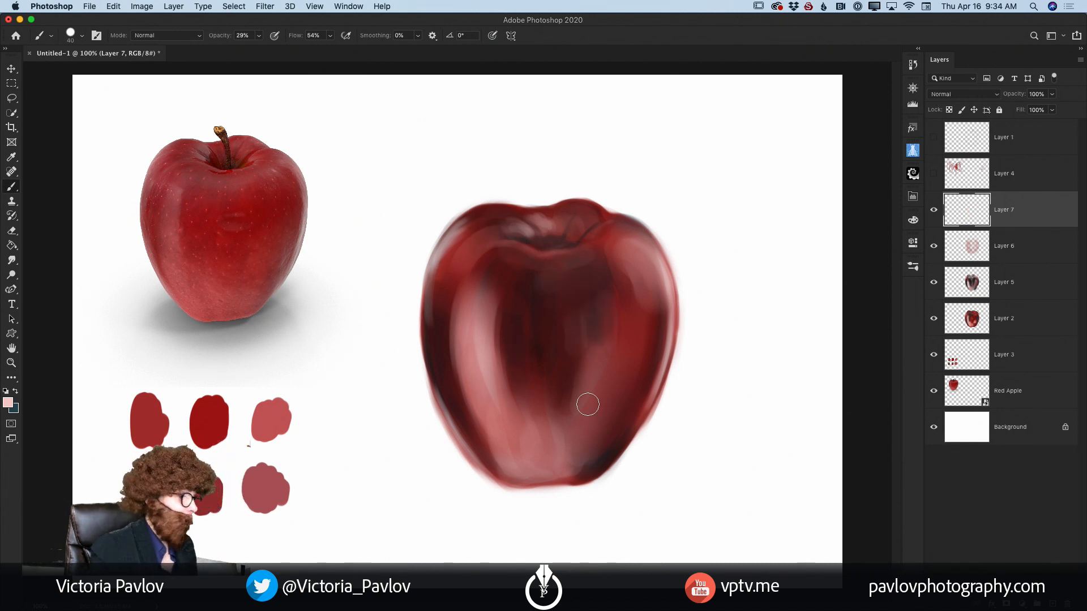
# Step: Paint a curved stem rising from the cavity in the dark maroon swatch colour, using a size 10 brush at 100% opacity
pyautogui.click(259, 35)
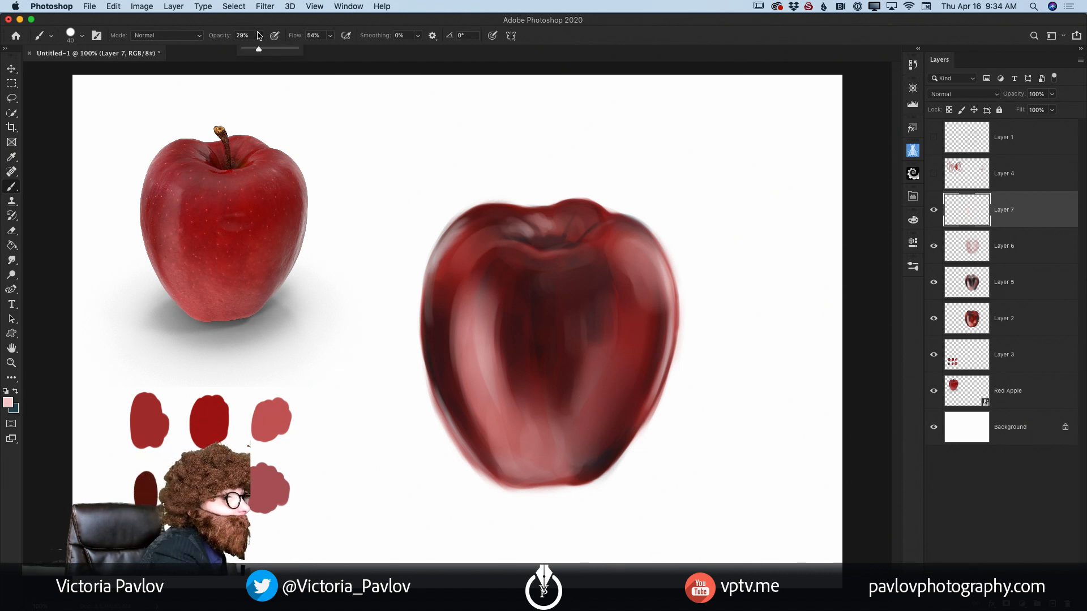
pyautogui.moveTo(258, 49); pyautogui.dragTo(319, 59)
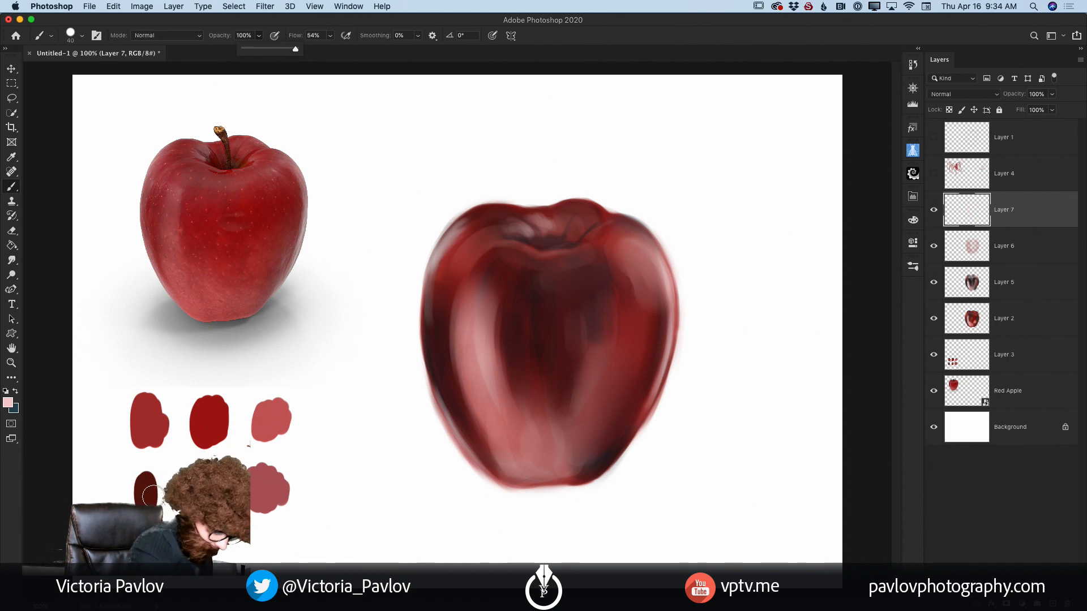
pyautogui.press('i')
pyautogui.click(151, 492)
pyautogui.press('b')
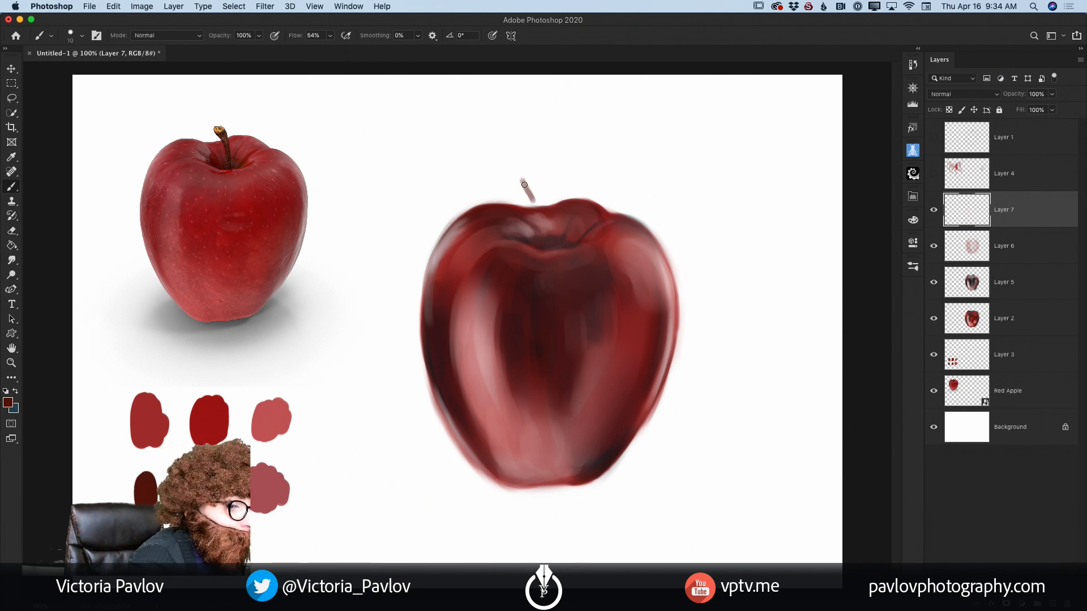
pyautogui.moveTo(524, 184); pyautogui.dragTo(544, 236)
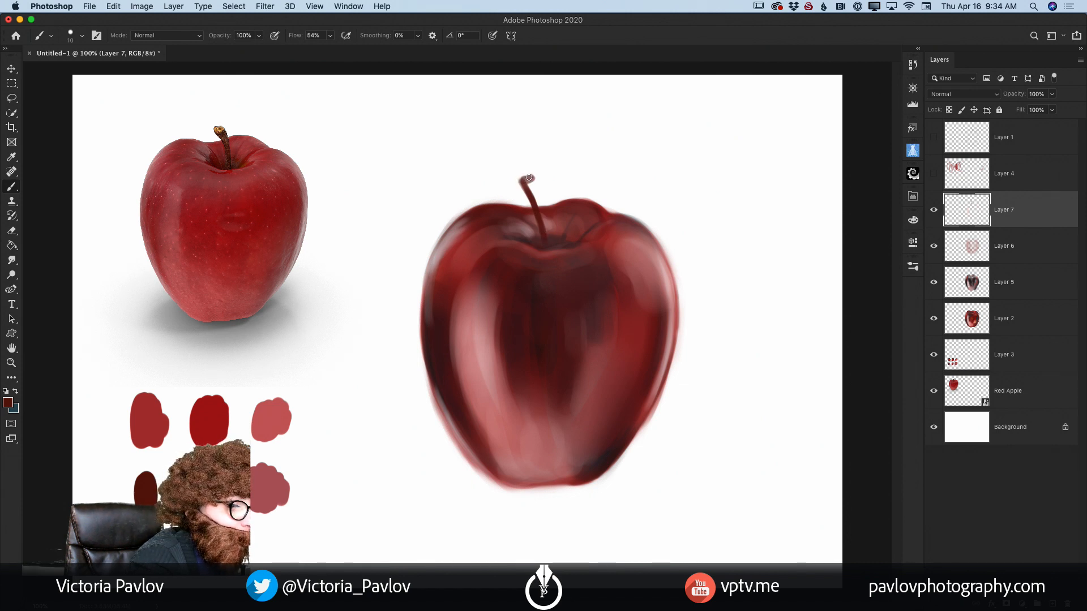
pyautogui.moveTo(533, 180); pyautogui.dragTo(544, 232)
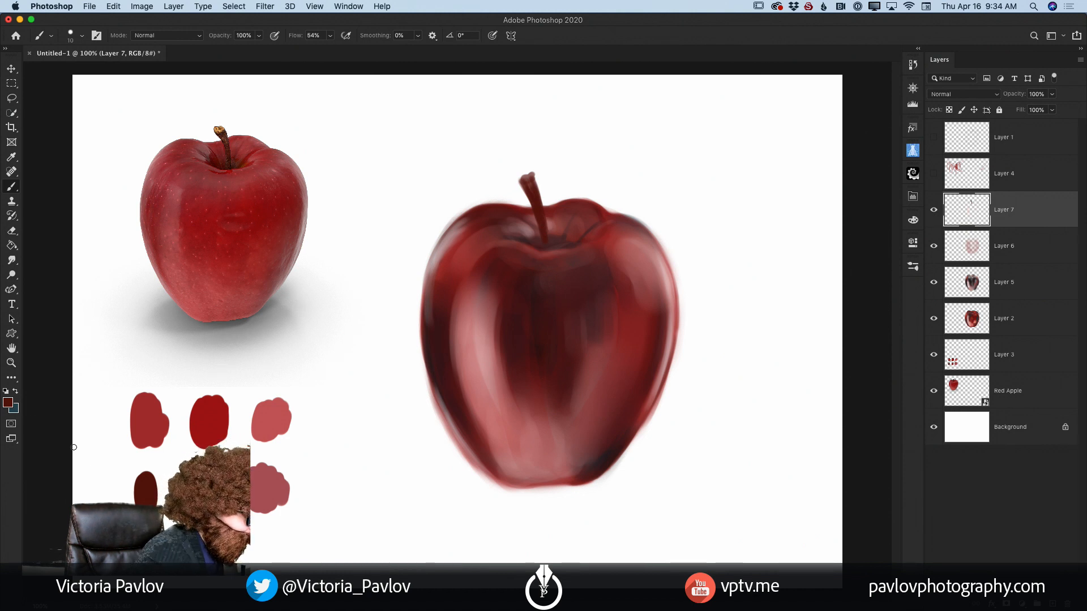
# Step: Set the foreground colour to the near-black red #1d0502 and shade the stem's lower part and base
pyautogui.click(8, 402)
pyautogui.moveTo(230, 362); pyautogui.dragTo(233, 392)
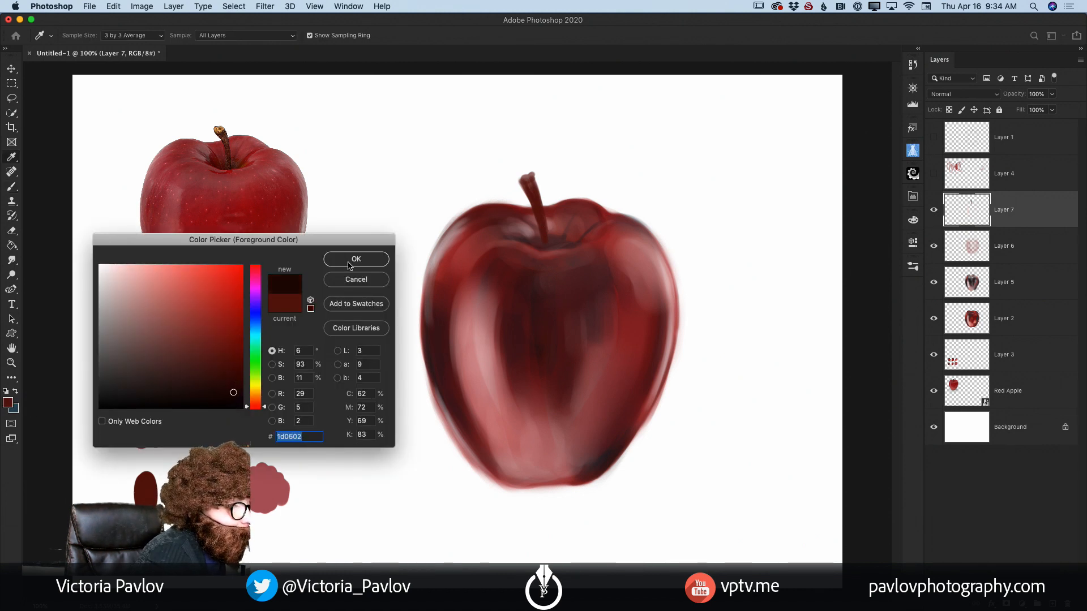
pyautogui.click(349, 264)
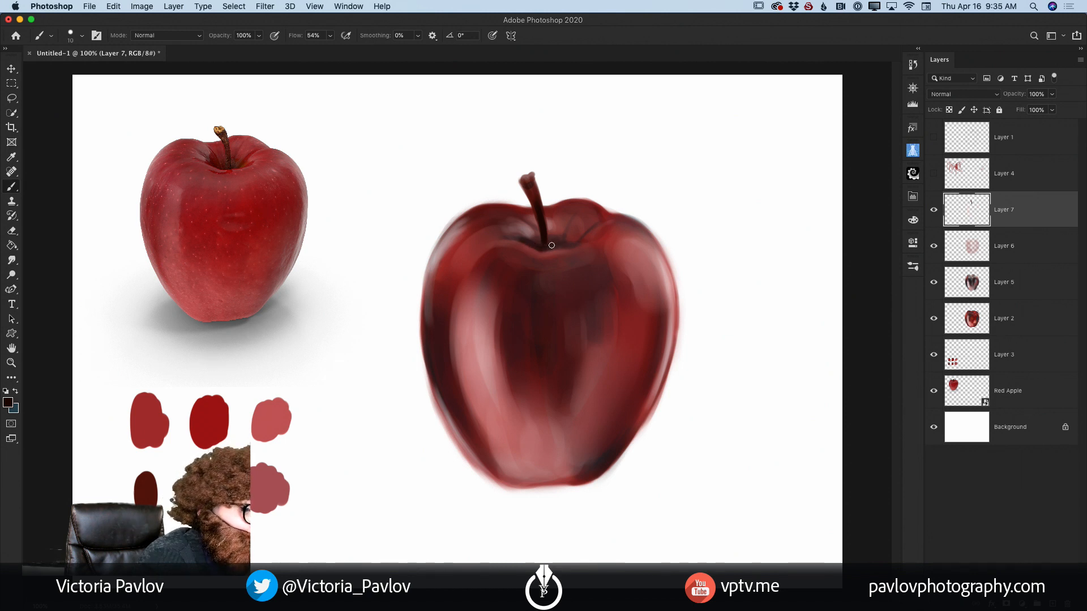
# Step: Pick a light coral red as the foreground colour and highlight the tip of the stem
pyautogui.click(8, 402)
pyautogui.click(187, 276)
pyautogui.click(357, 259)
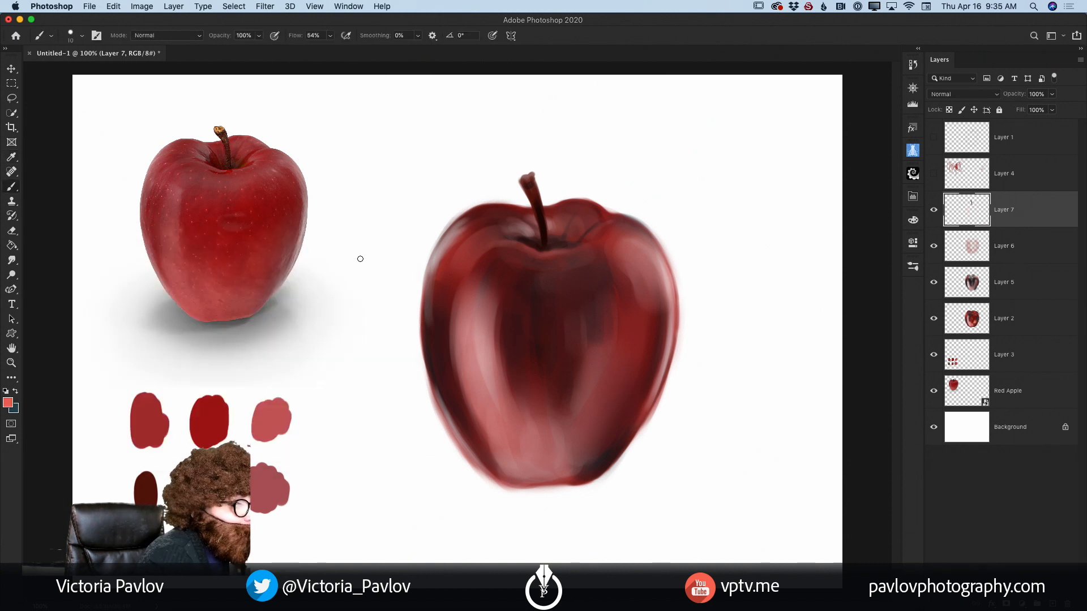
pyautogui.moveTo(526, 178); pyautogui.dragTo(531, 181)
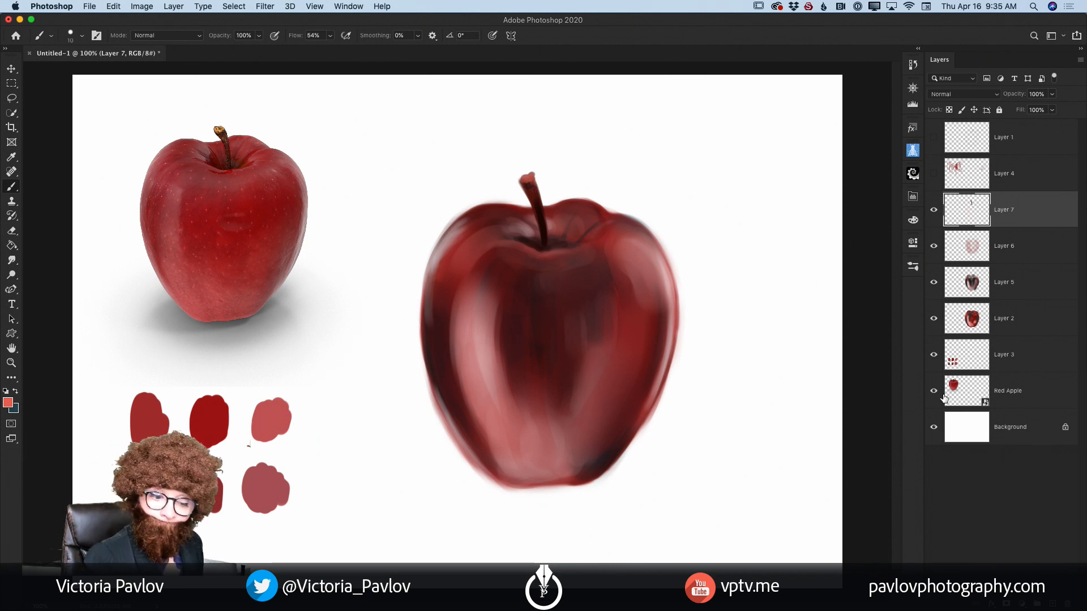
# Step: Hide the Layer 3 swatches and the Red Apple reference, toggling the reference to compare it with the painting
pyautogui.click(934, 357)
pyautogui.click(931, 396)
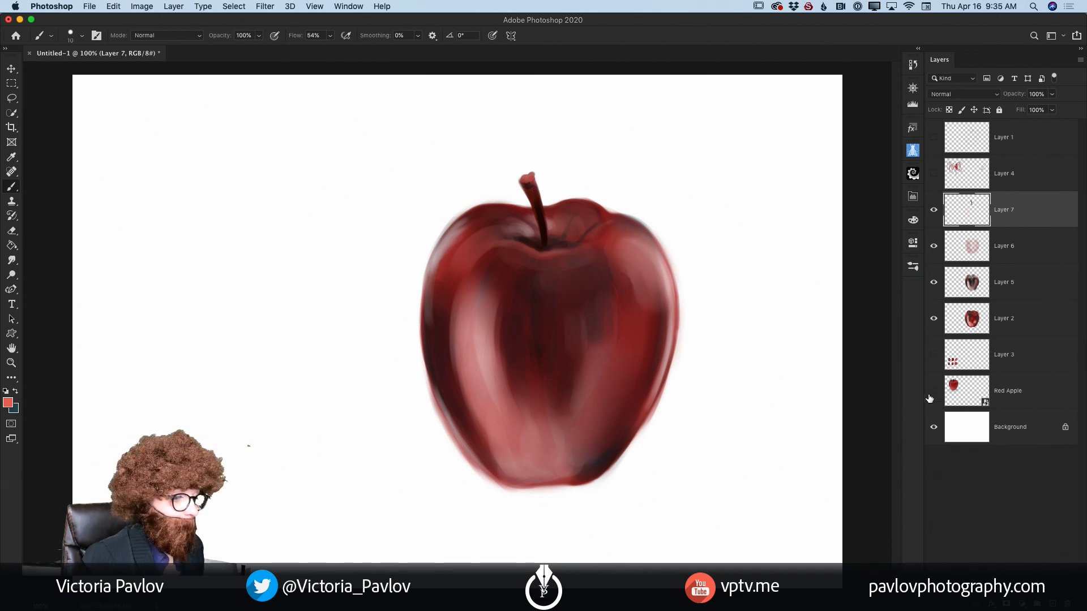
pyautogui.click(931, 394)
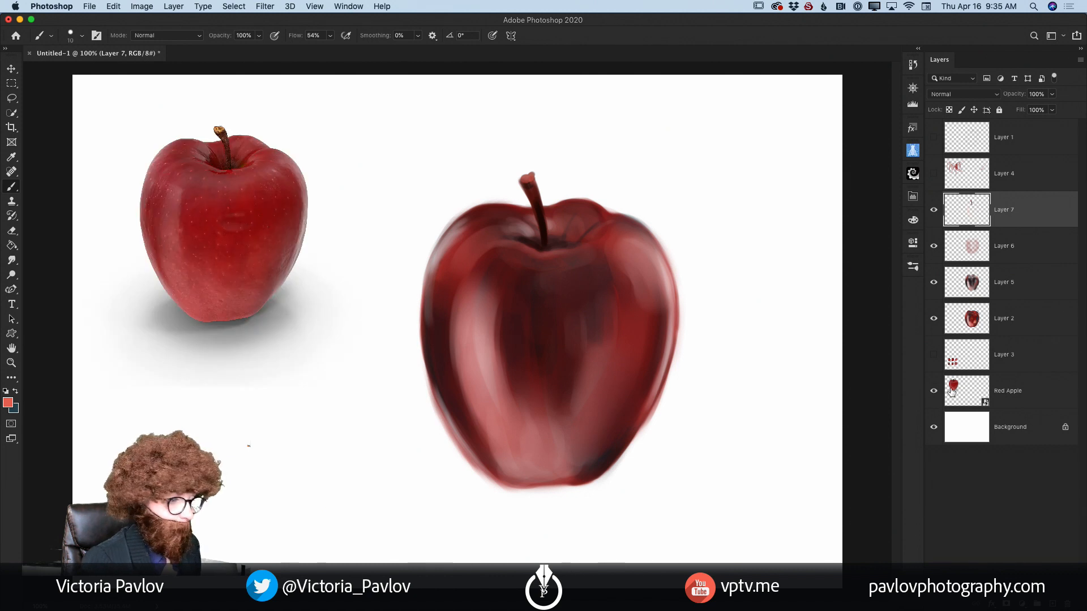
pyautogui.click(934, 393)
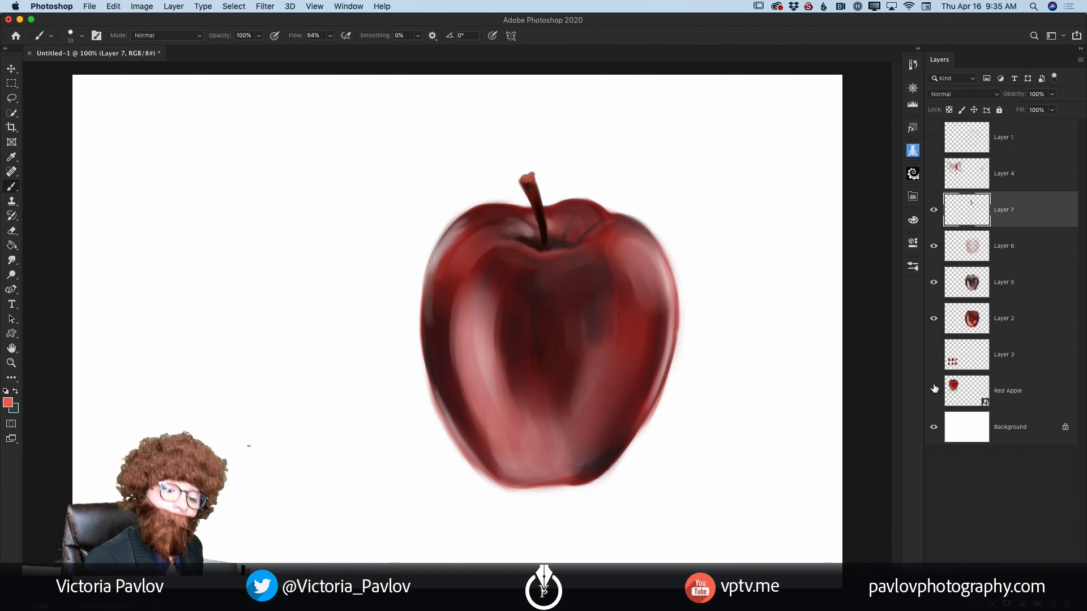
pyautogui.click(935, 394)
pyautogui.click(934, 392)
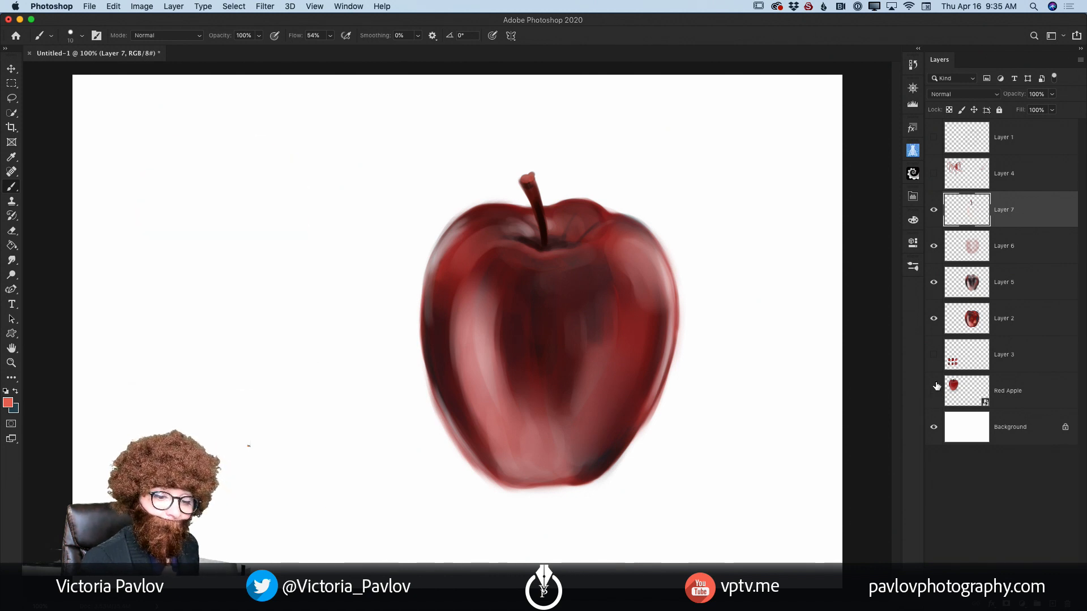
pyautogui.click(934, 357)
pyautogui.click(935, 366)
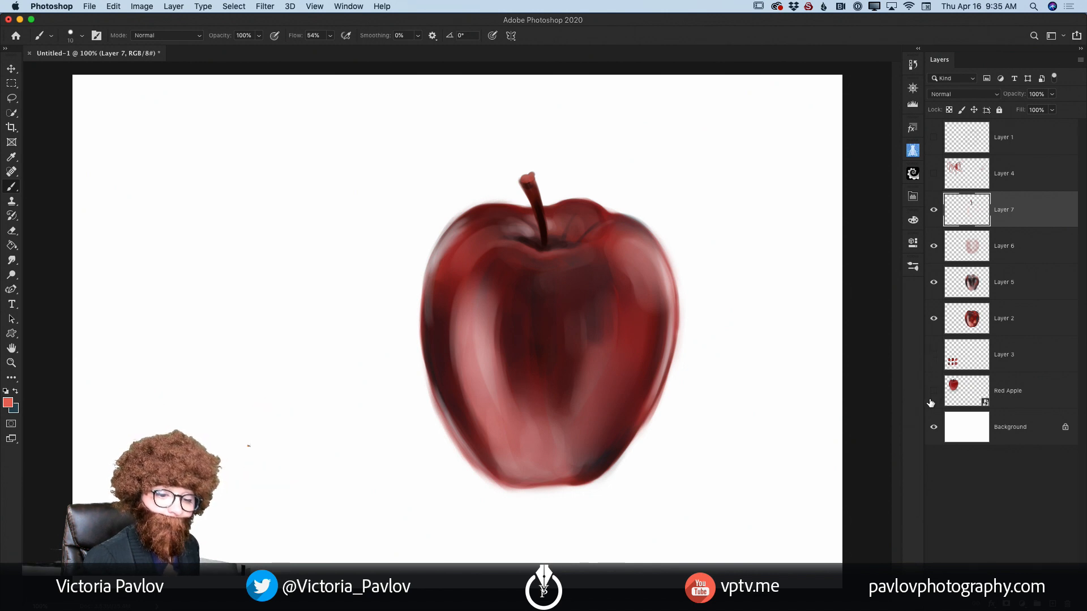
# Step: Hide the Background layer and merge the visible apple layers into one
pyautogui.click(934, 432)
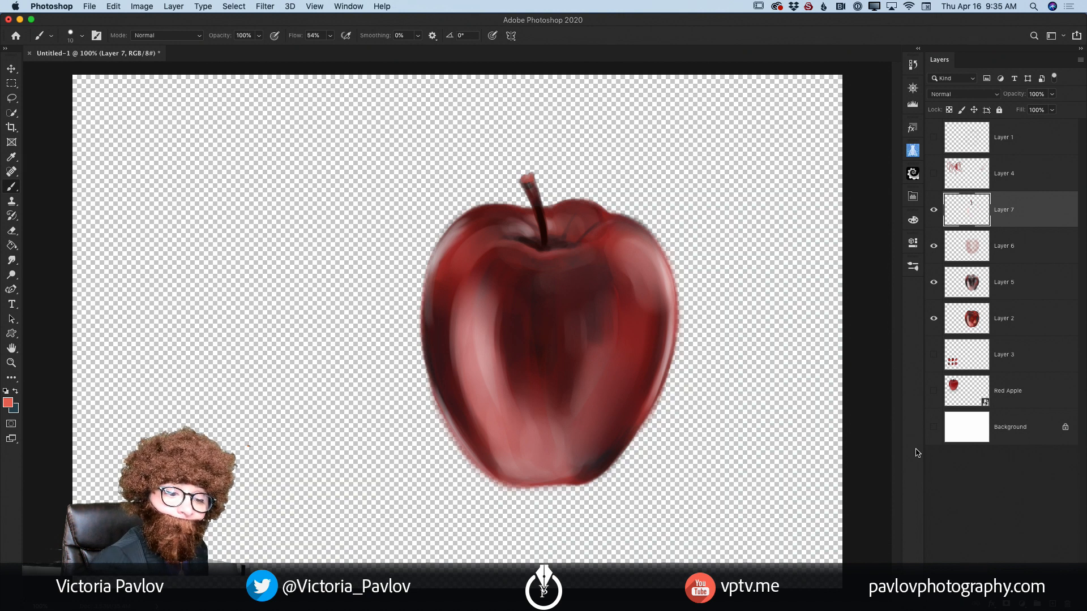
pyautogui.click(1080, 62)
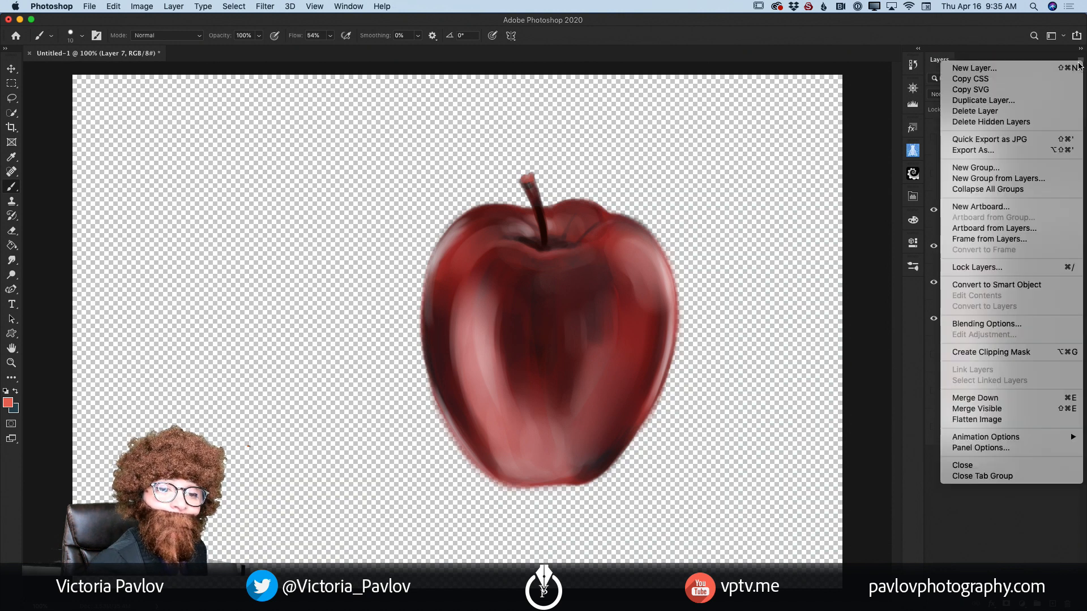
pyautogui.click(993, 410)
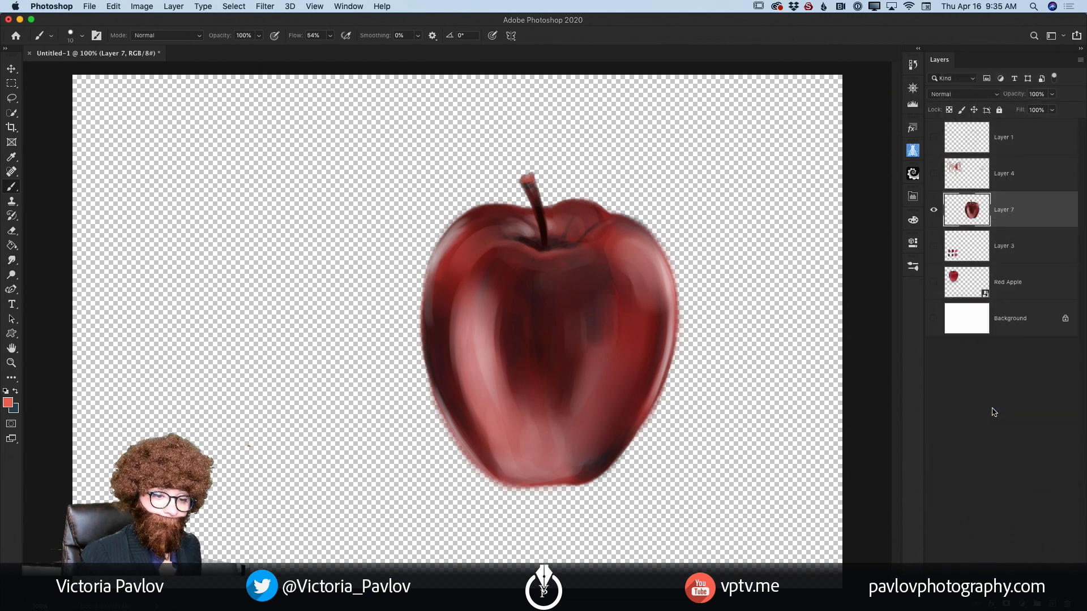
# Step: Show the Background layer again and select it
pyautogui.click(934, 321)
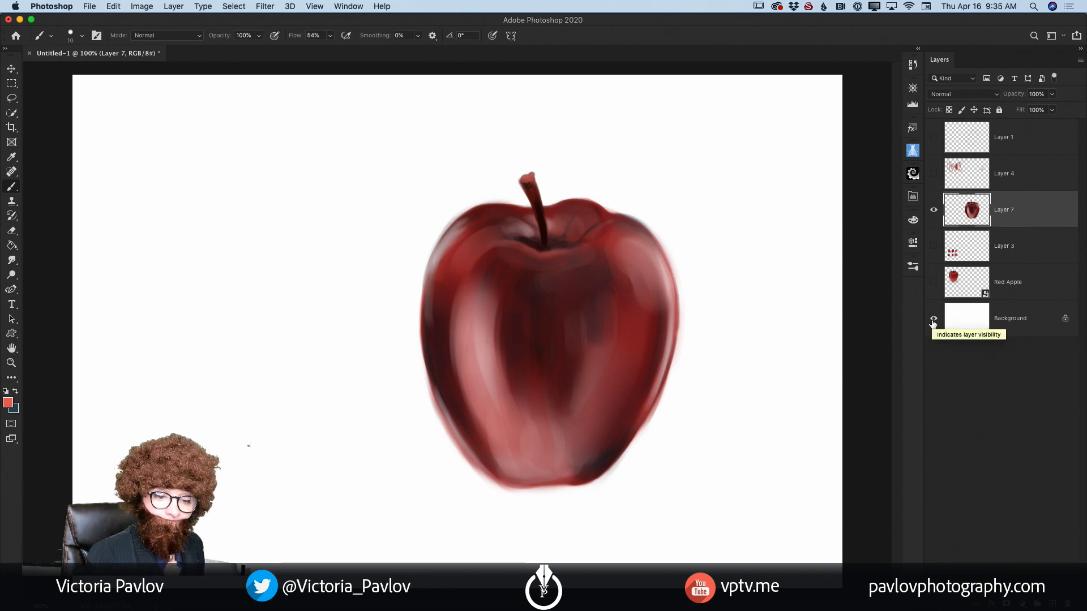
pyautogui.click(1020, 323)
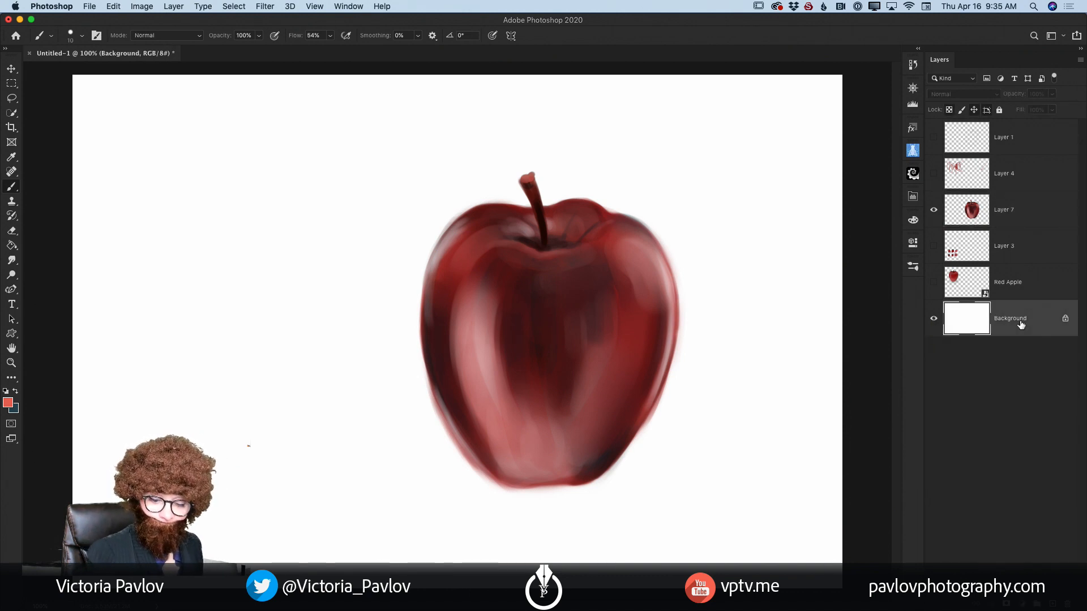
# Step: Add a new layer above the Background for the shadow and show the Red Apple reference again
pyautogui.click(1054, 605)
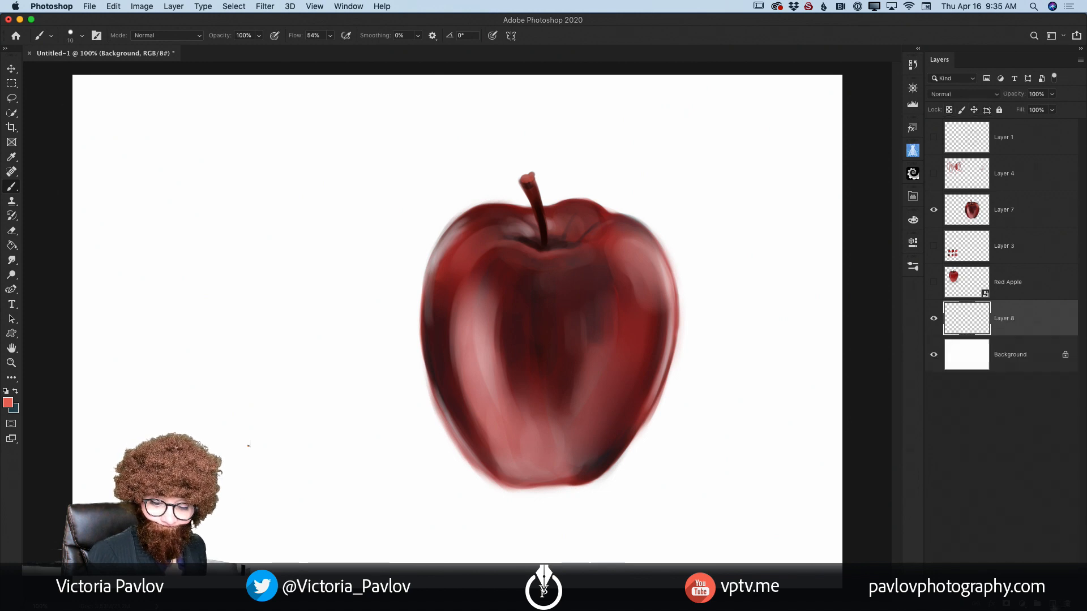
pyautogui.click(934, 211)
pyautogui.click(934, 210)
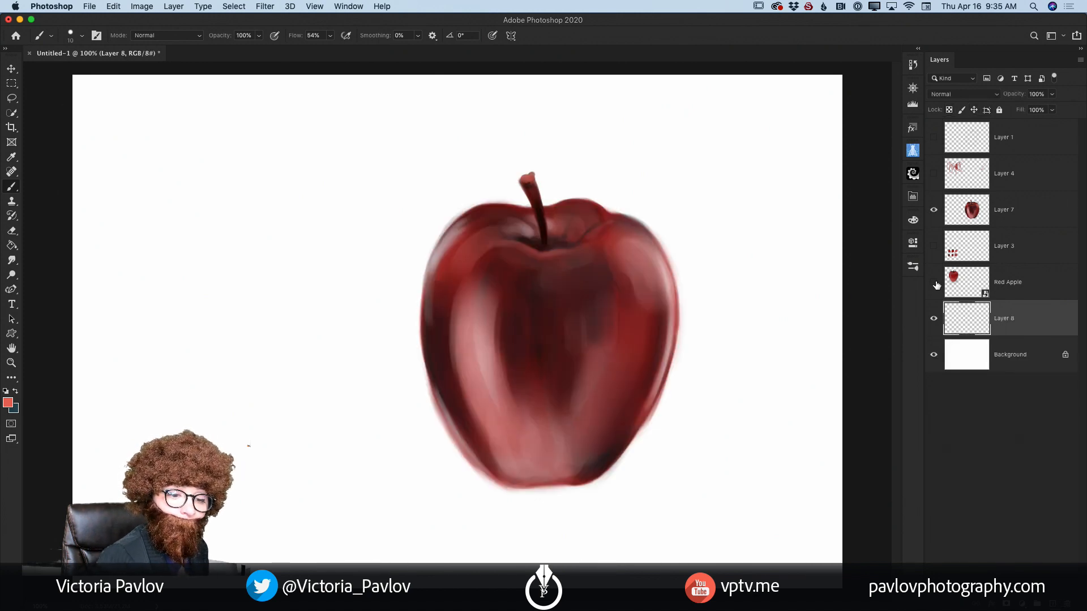
pyautogui.click(933, 283)
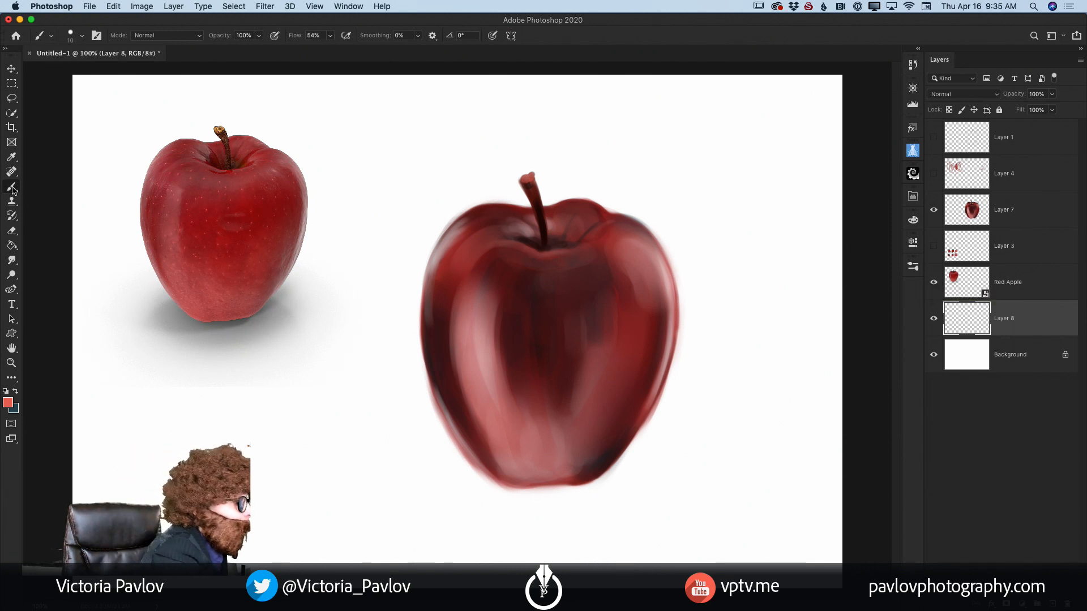
# Step: Set the foreground colour to a light neutral grey (#aeabab)
pyautogui.click(8, 402)
pyautogui.click(102, 318)
pyautogui.moveTo(103, 313); pyautogui.dragTo(101, 309)
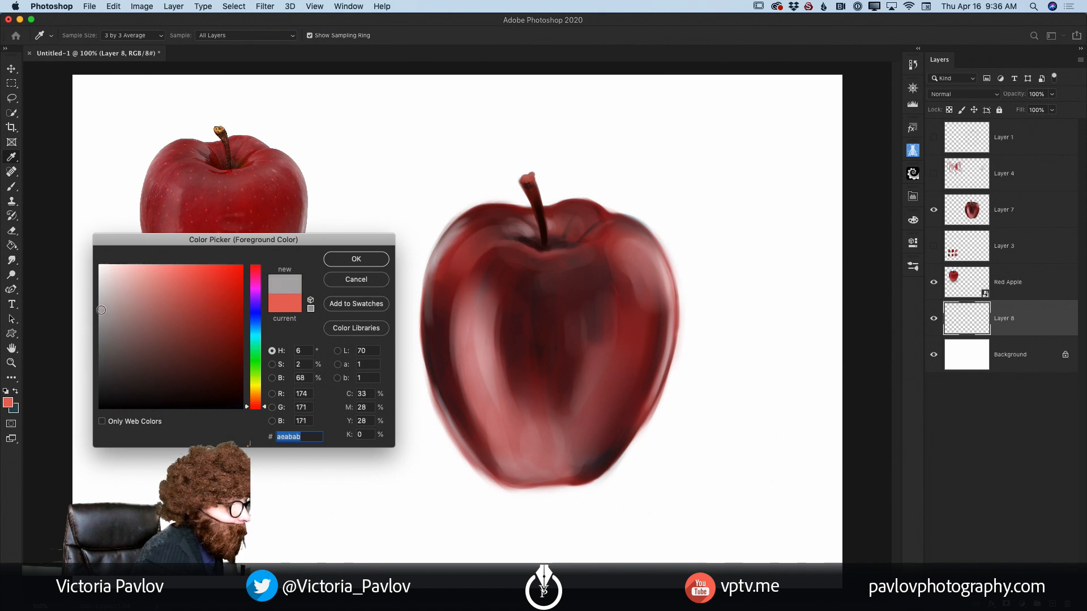
pyautogui.click(342, 256)
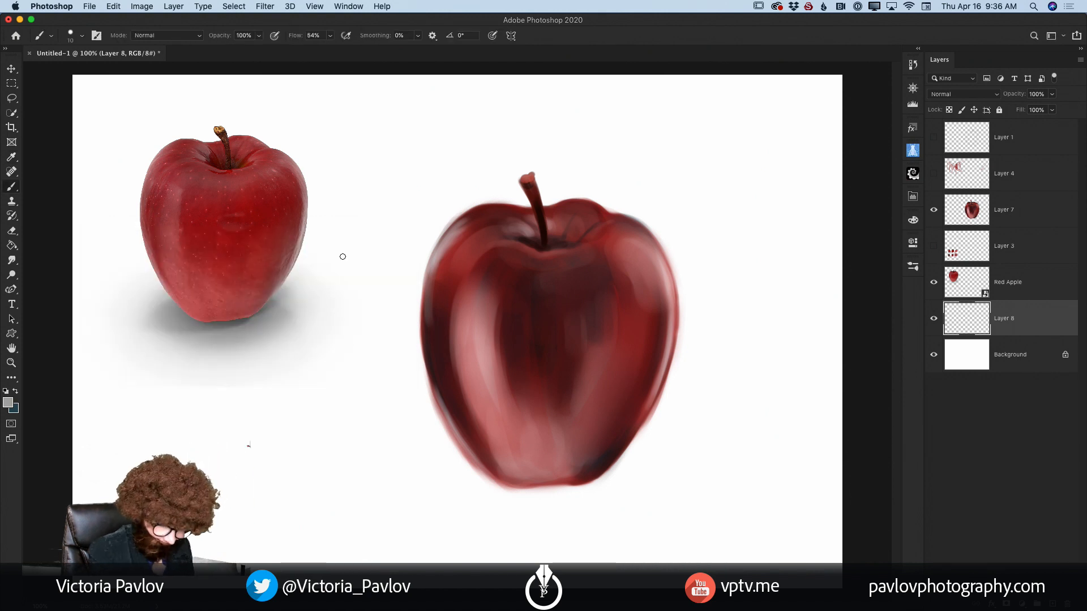
# Step: Paint a wide, soft light grey cast shadow on the ground under the apple and to both sides with an enlarged brush
pyautogui.press(']')
pyautogui.press(']')
pyautogui.press(']')
pyautogui.press(']')
pyautogui.press(']')
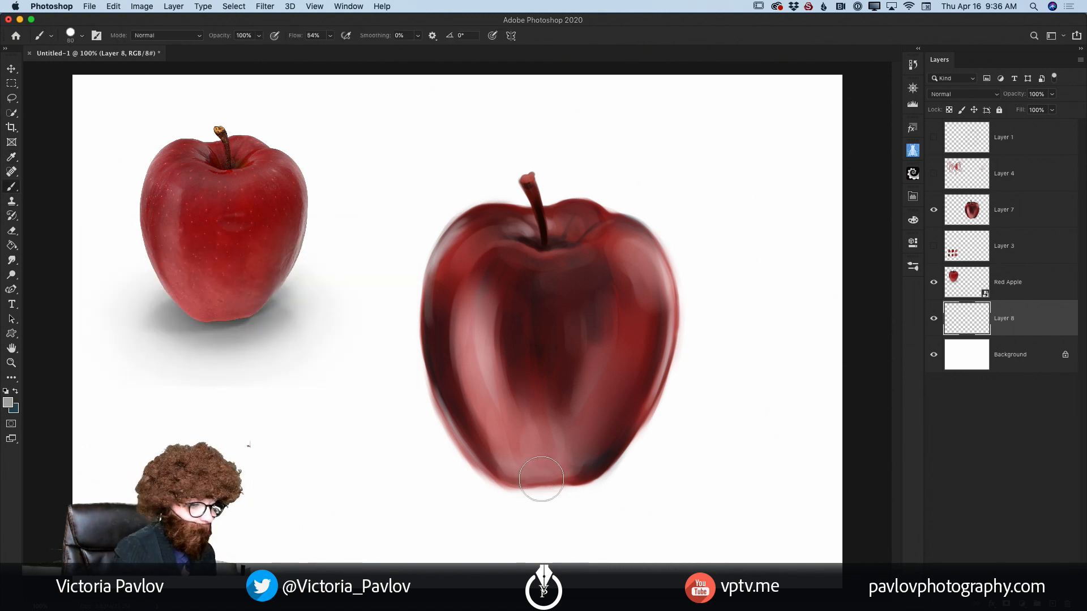
pyautogui.moveTo(555, 482); pyautogui.dragTo(398, 497)
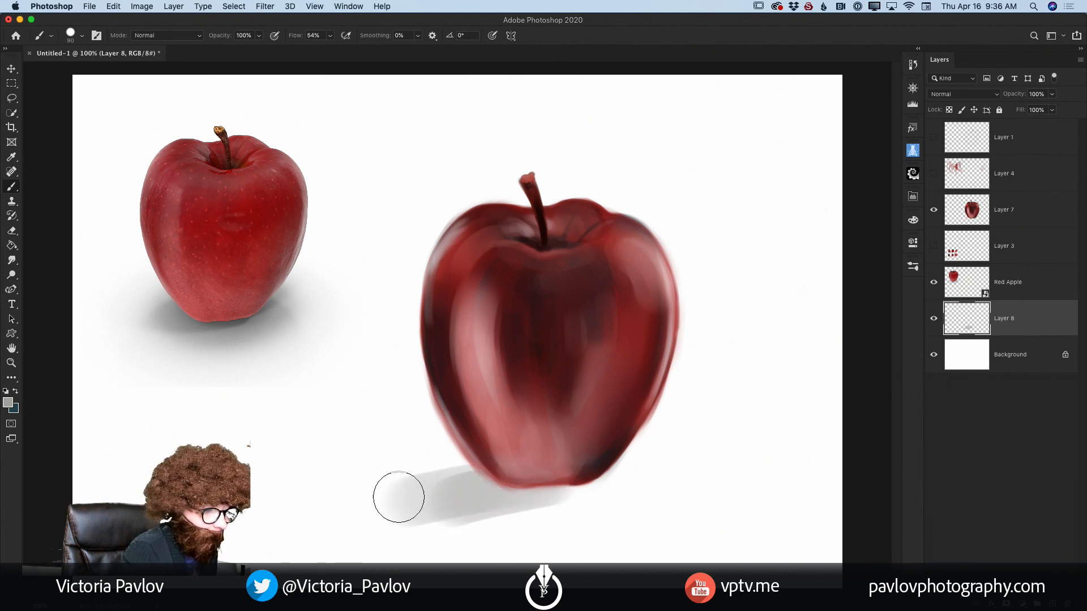
pyautogui.moveTo(499, 478)
pyautogui.mouseDown()
pyautogui.moveTo(446, 483)
pyautogui.moveTo(475, 467)
pyautogui.moveTo(494, 468)
pyautogui.moveTo(429, 488)
pyautogui.moveTo(503, 471)
pyautogui.moveTo(379, 504)
pyautogui.moveTo(629, 483)
pyautogui.moveTo(588, 472)
pyautogui.moveTo(654, 481)
pyautogui.moveTo(633, 470)
pyautogui.moveTo(653, 472)
pyautogui.moveTo(686, 486)
pyautogui.moveTo(494, 503)
pyautogui.moveTo(567, 514)
pyautogui.moveTo(404, 523)
pyautogui.moveTo(498, 529)
pyautogui.moveTo(643, 507)
pyautogui.moveTo(508, 533)
pyautogui.moveTo(448, 527)
pyautogui.moveTo(675, 502)
pyautogui.moveTo(637, 479)
pyautogui.moveTo(680, 464)
pyautogui.moveTo(629, 457)
pyautogui.moveTo(711, 484)
pyautogui.moveTo(624, 514)
pyautogui.moveTo(597, 503)
pyautogui.moveTo(418, 515)
pyautogui.moveTo(508, 506)
pyautogui.moveTo(327, 528)
pyautogui.mouseUp()
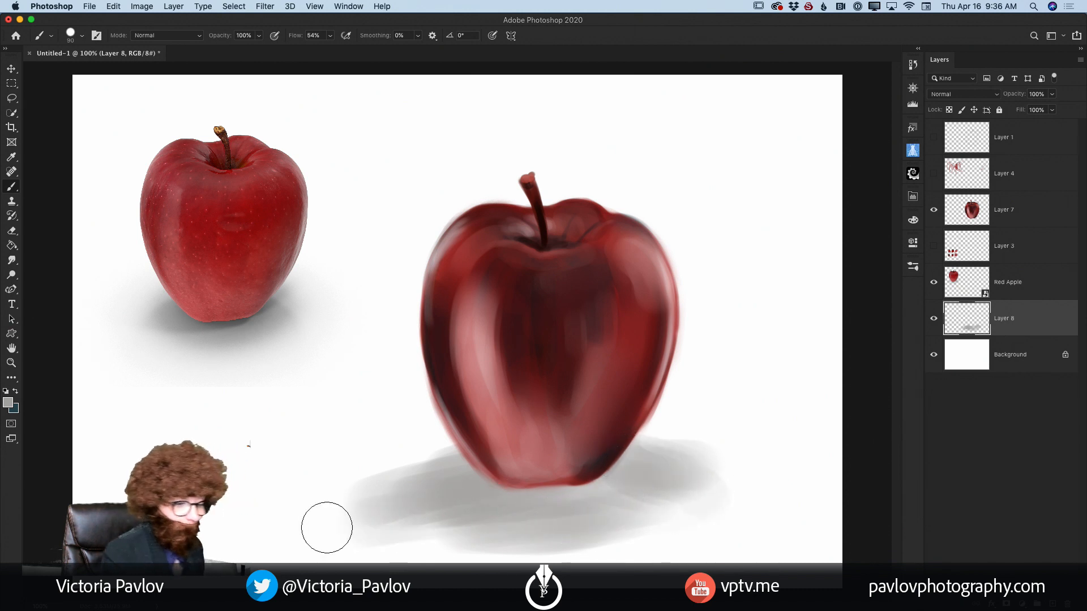
# Step: Add a layer above the light shadow and paint a smaller, darker mid-grey shadow close to the apple's base
pyautogui.click(1057, 604)
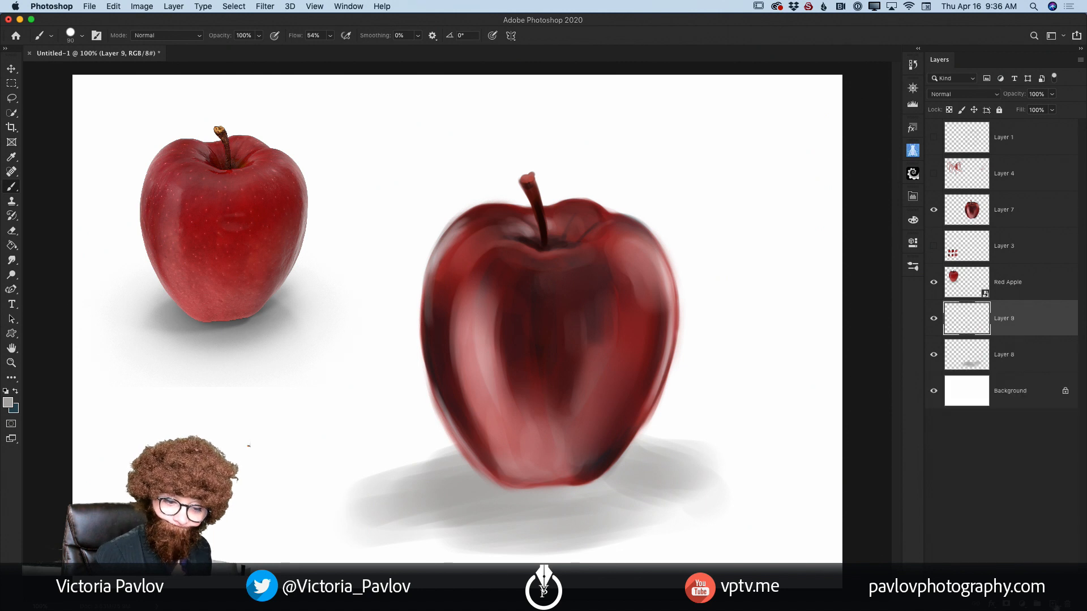
pyautogui.moveTo(477, 490); pyautogui.dragTo(548, 488)
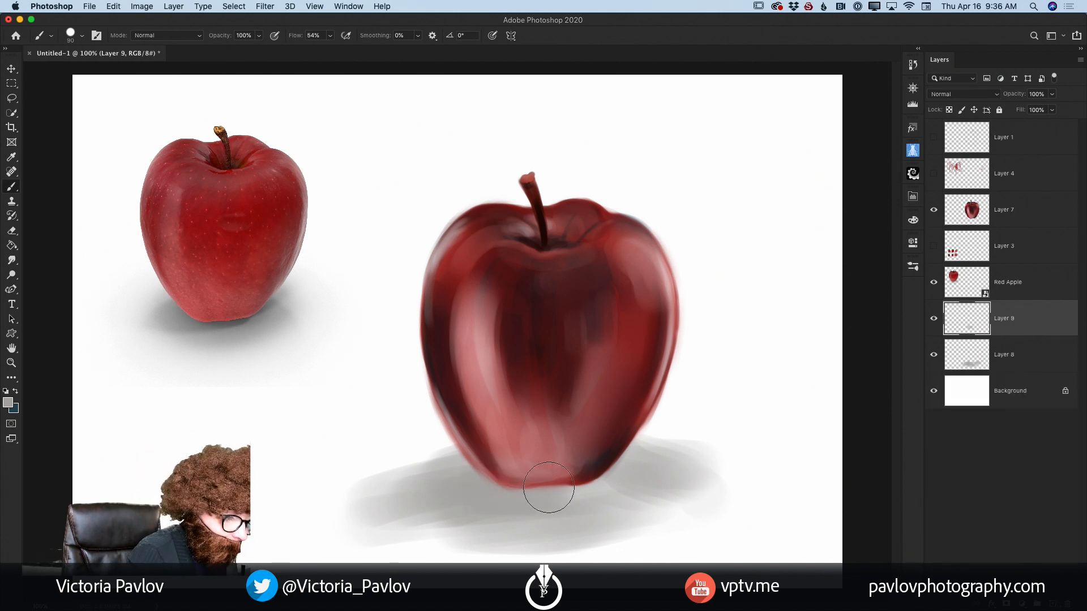
pyautogui.click(7, 402)
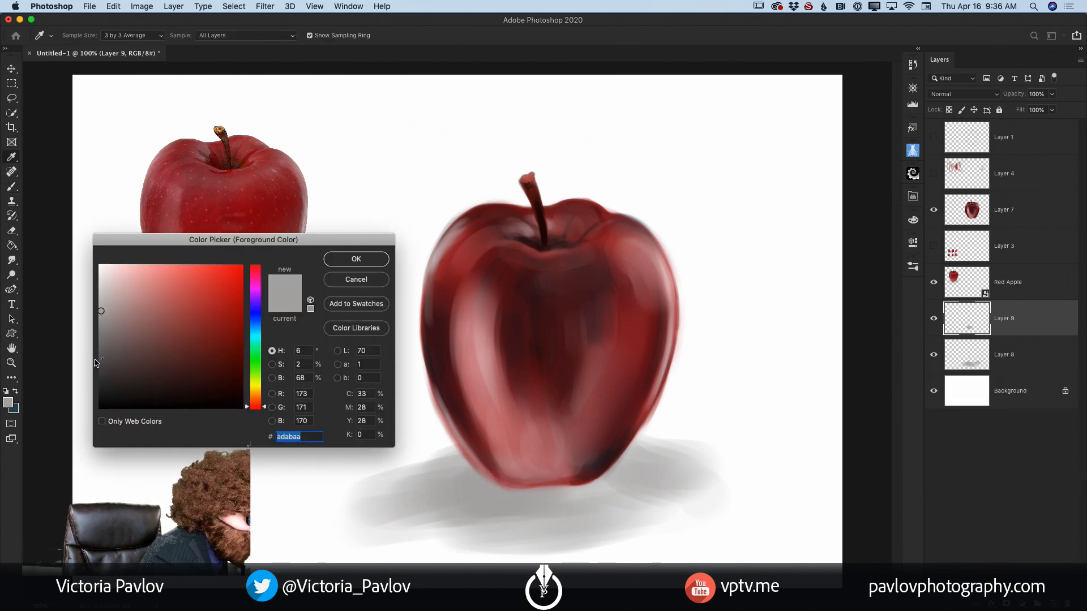
pyautogui.moveTo(102, 311); pyautogui.dragTo(100, 325)
pyautogui.click(343, 262)
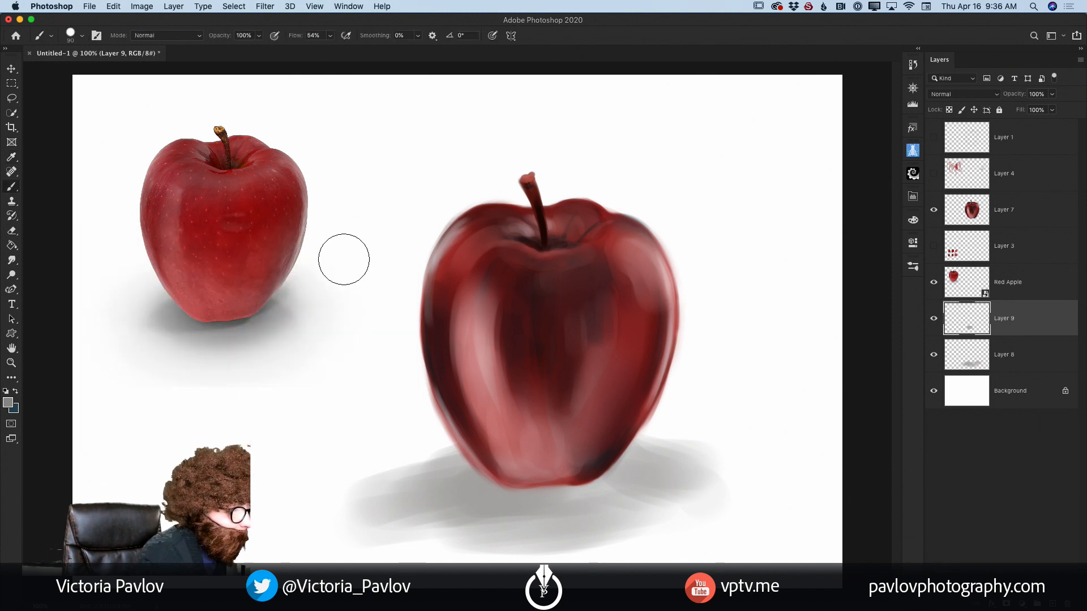
pyautogui.moveTo(468, 495)
pyautogui.mouseDown()
pyautogui.moveTo(578, 481)
pyautogui.moveTo(525, 492)
pyautogui.mouseUp()
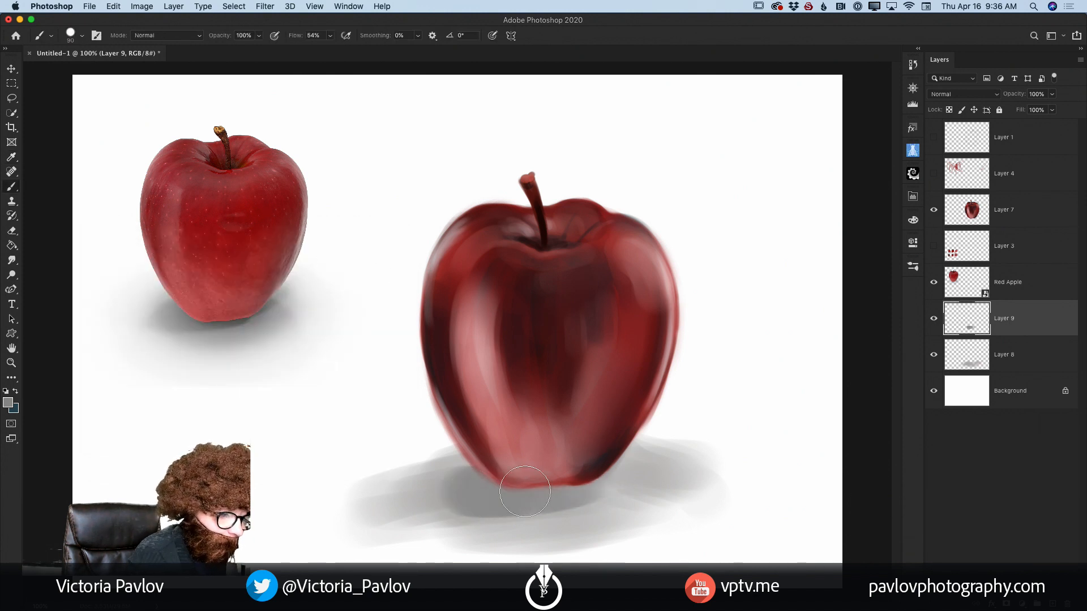
pyautogui.moveTo(602, 470)
pyautogui.mouseDown()
pyautogui.moveTo(531, 473)
pyautogui.moveTo(390, 508)
pyautogui.moveTo(479, 479)
pyautogui.moveTo(400, 511)
pyautogui.mouseUp()
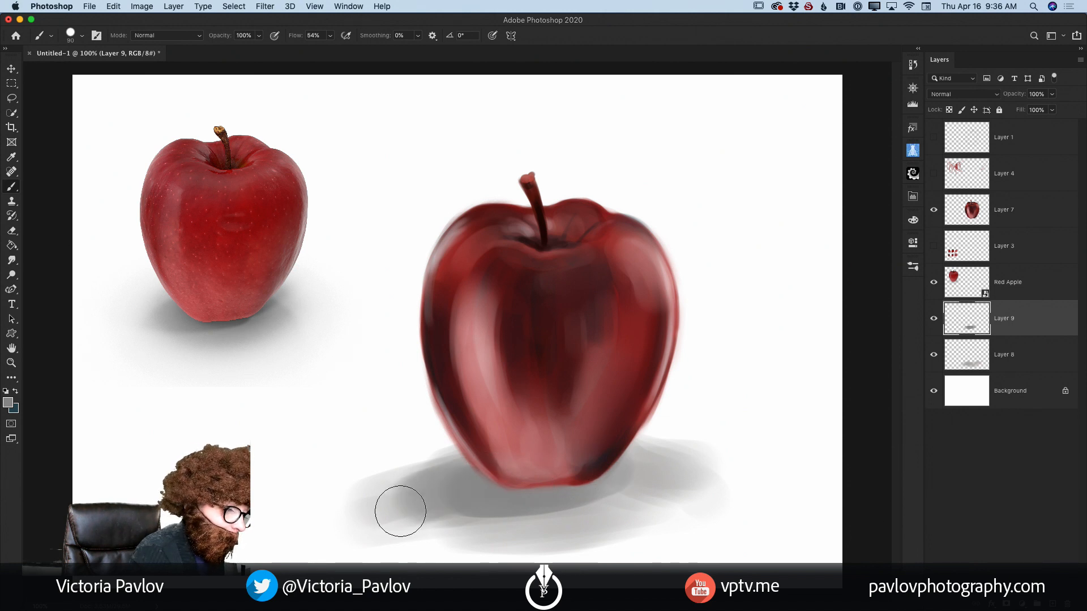
# Step: Choose a dark slate blue (#475664) as the foreground colour and paint it into the core of the shadow beneath the apple
pyautogui.click(8, 403)
pyautogui.click(254, 325)
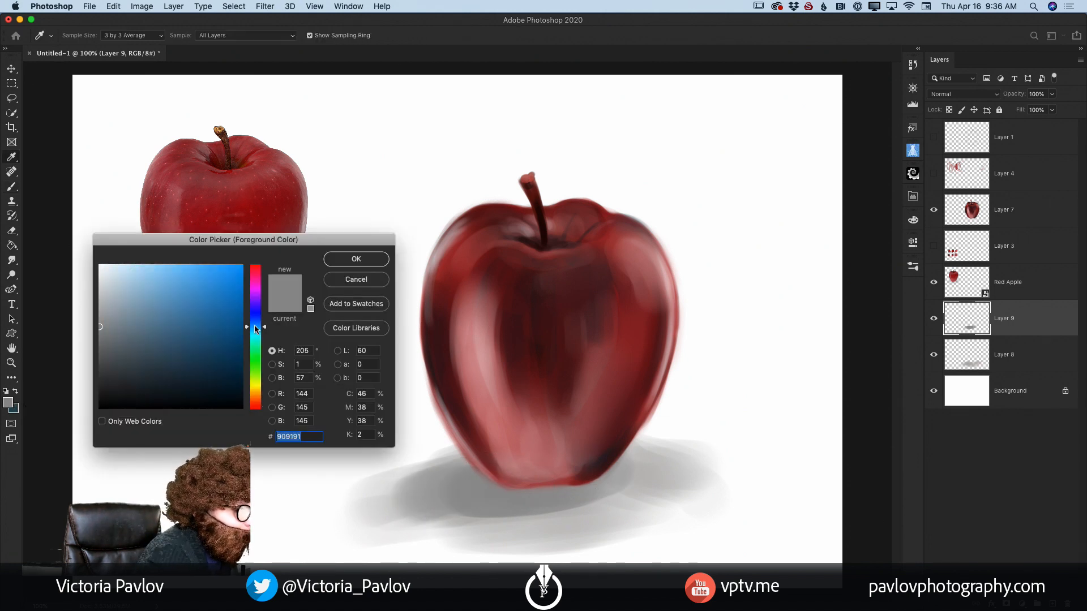
pyautogui.click(142, 346)
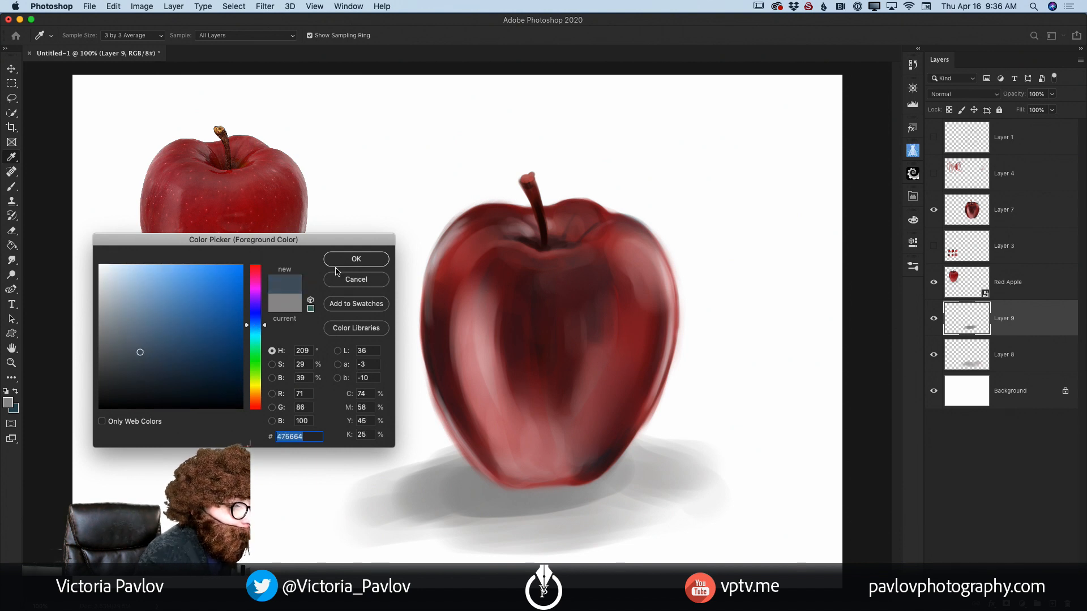
pyautogui.click(350, 259)
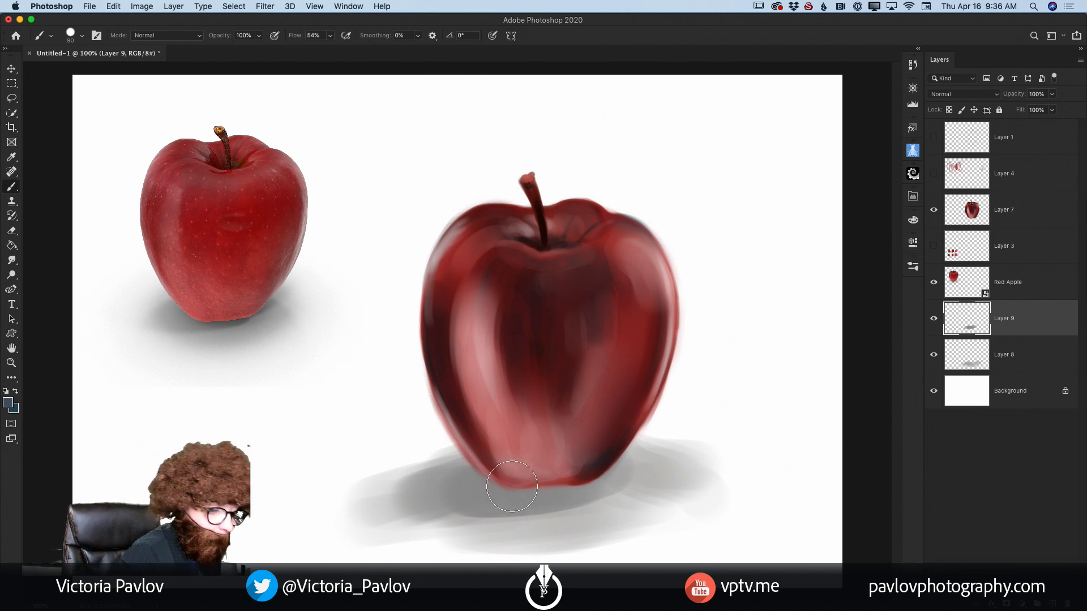
pyautogui.moveTo(493, 485)
pyautogui.mouseDown()
pyautogui.moveTo(579, 476)
pyautogui.moveTo(425, 489)
pyautogui.moveTo(597, 471)
pyautogui.moveTo(395, 497)
pyautogui.mouseUp()
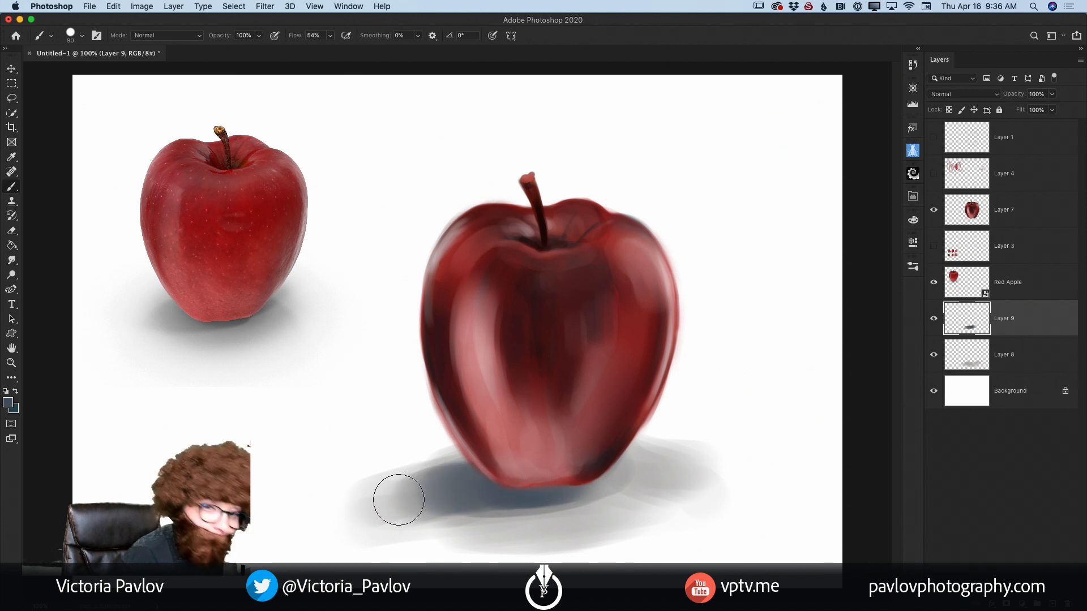
# Step: On another new layer, paint a thin contact shadow along the apple's bottom edge with a smaller brush and a darker navy blue
pyautogui.click(1048, 603)
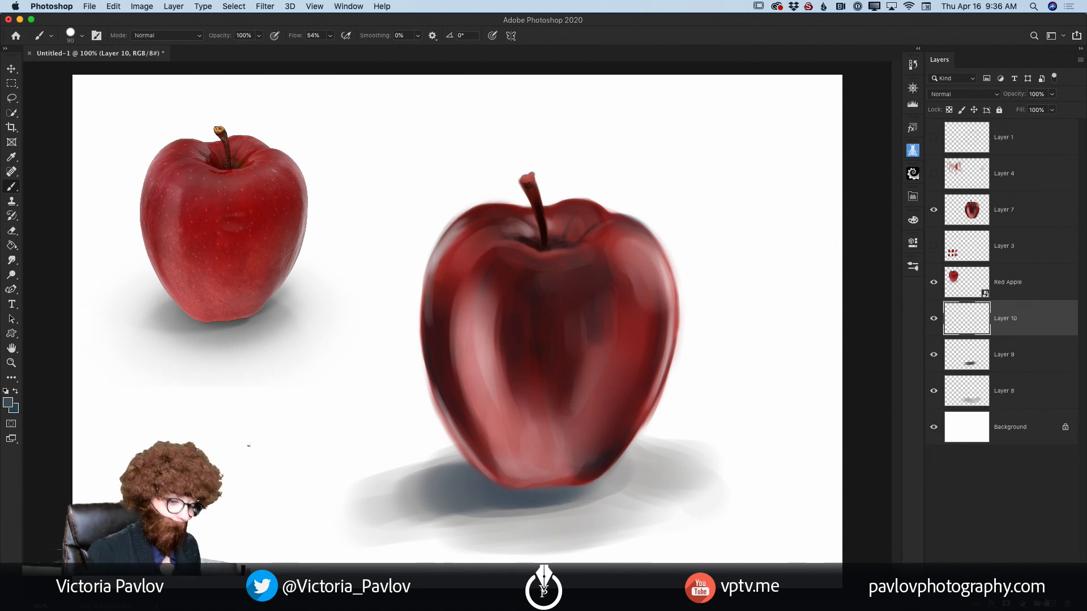
pyautogui.press('[')
pyautogui.press('[')
pyautogui.press('[')
pyautogui.press('[')
pyautogui.press('[')
pyautogui.press('[')
pyautogui.press('[')
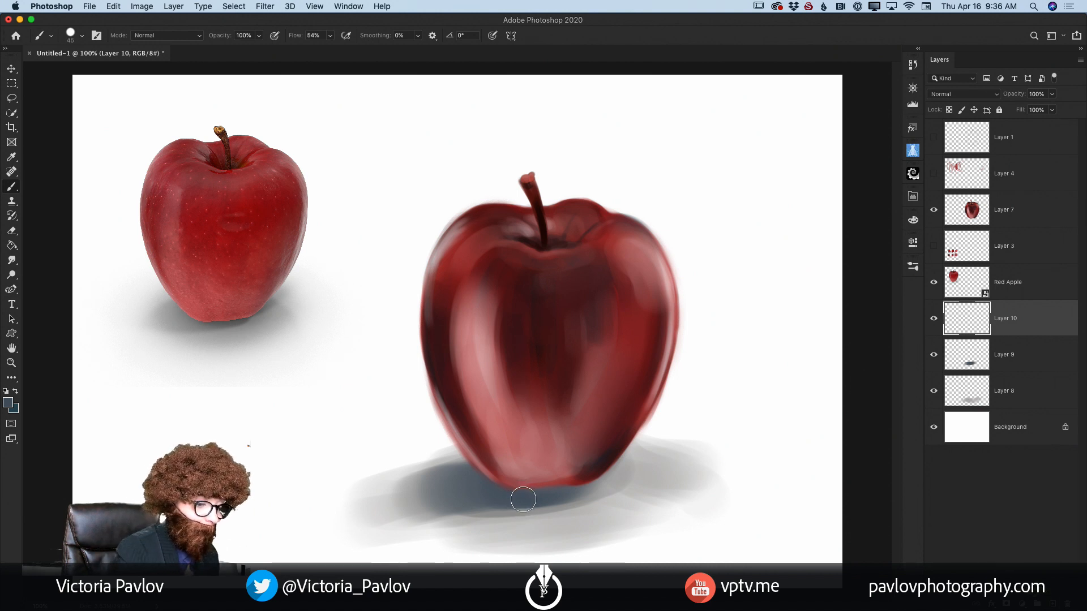
pyautogui.click(7, 403)
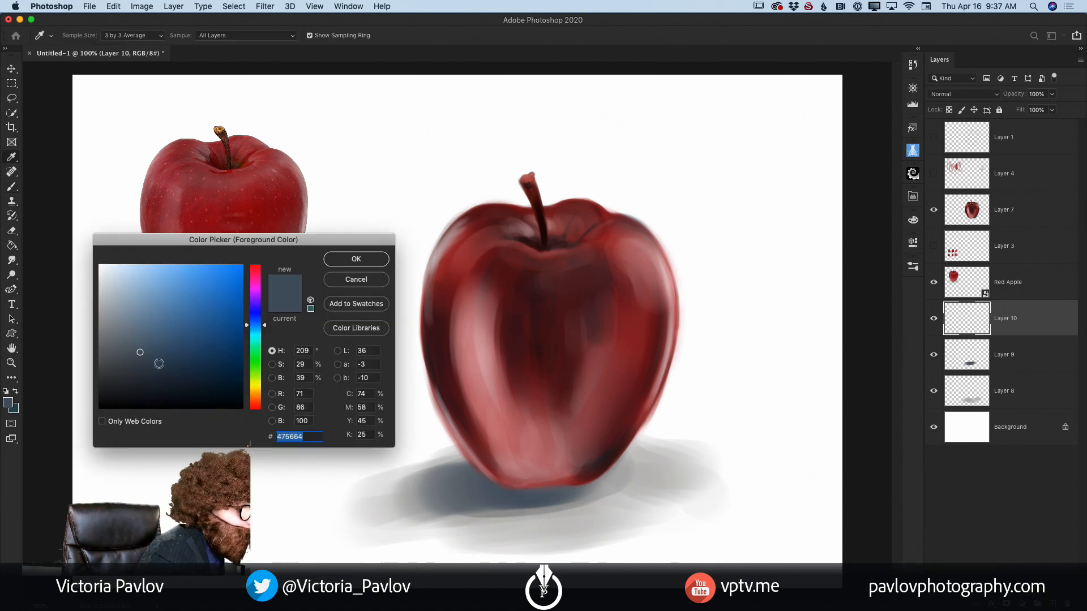
pyautogui.moveTo(149, 355); pyautogui.dragTo(150, 372)
pyautogui.click(347, 260)
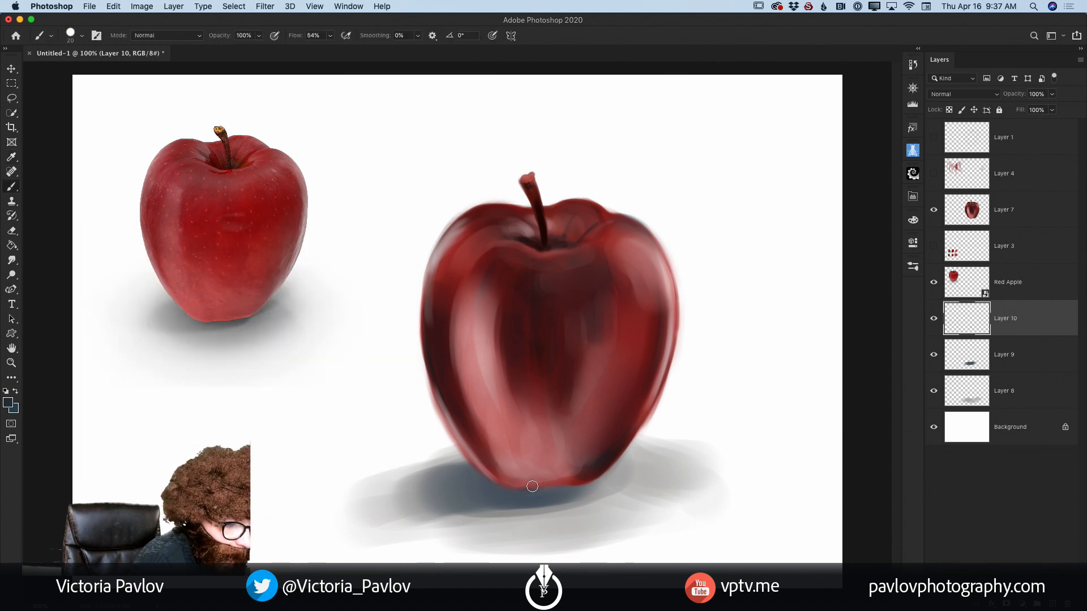
pyautogui.moveTo(535, 487); pyautogui.dragTo(548, 484)
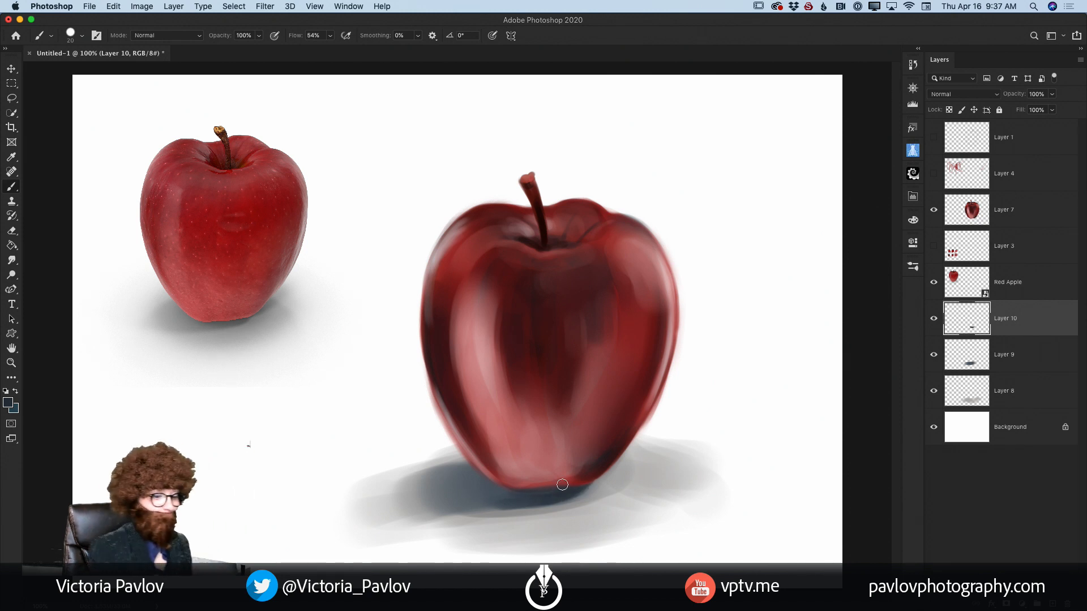
# Step: Add a new layer above the apple on Layer 7 and choose the first Kyle's Spatter brush from the Special Effects Brushes
pyautogui.click(1003, 214)
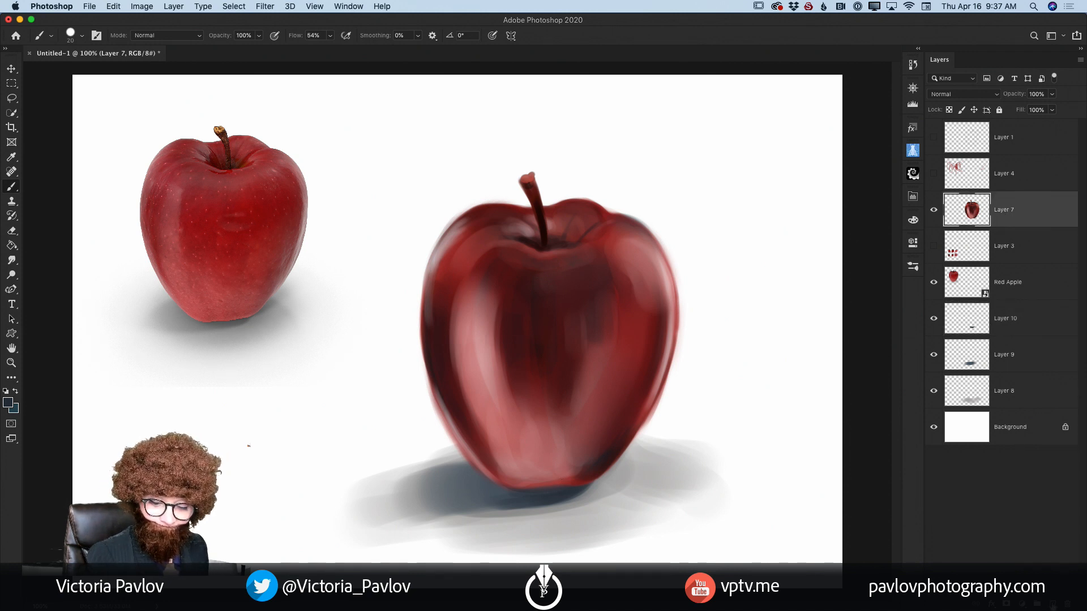
pyautogui.press('super+shift+alt+n')
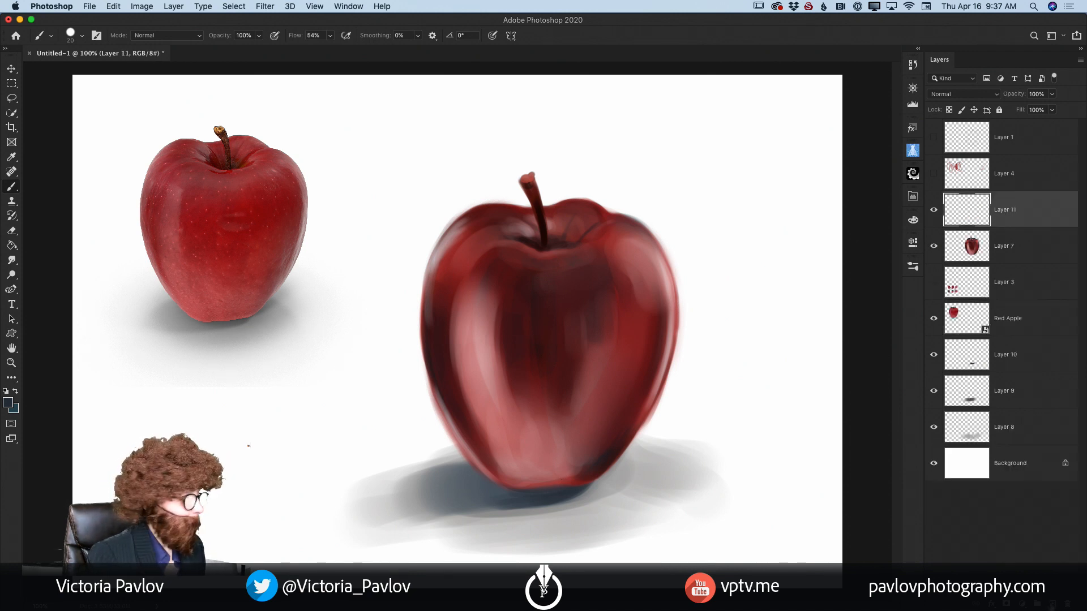
pyautogui.click(913, 269)
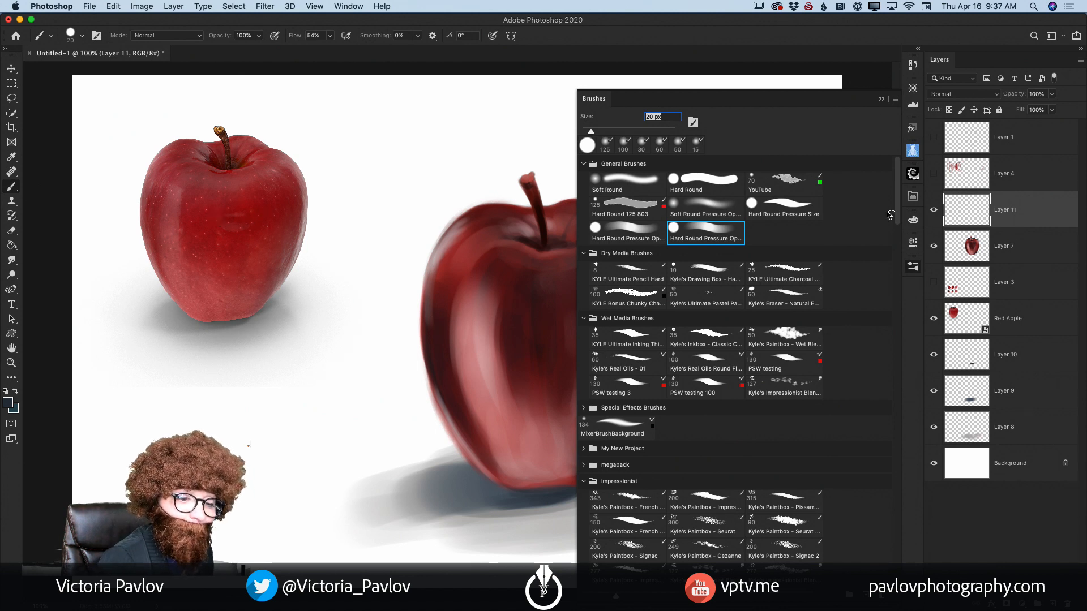
pyautogui.moveTo(896, 215); pyautogui.dragTo(887, 304)
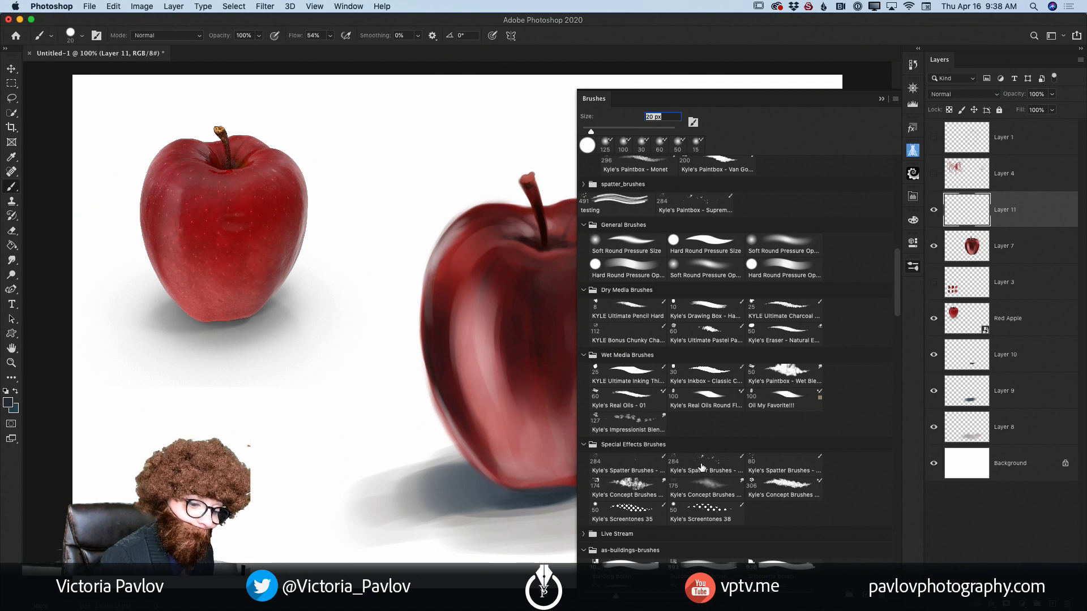
pyautogui.click(640, 467)
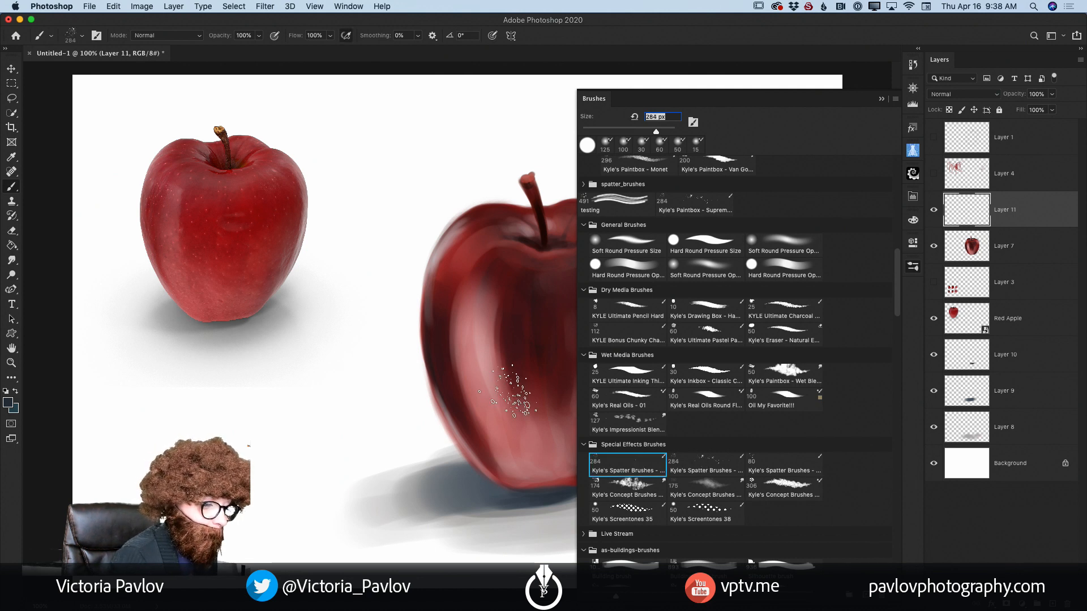
pyautogui.click(880, 100)
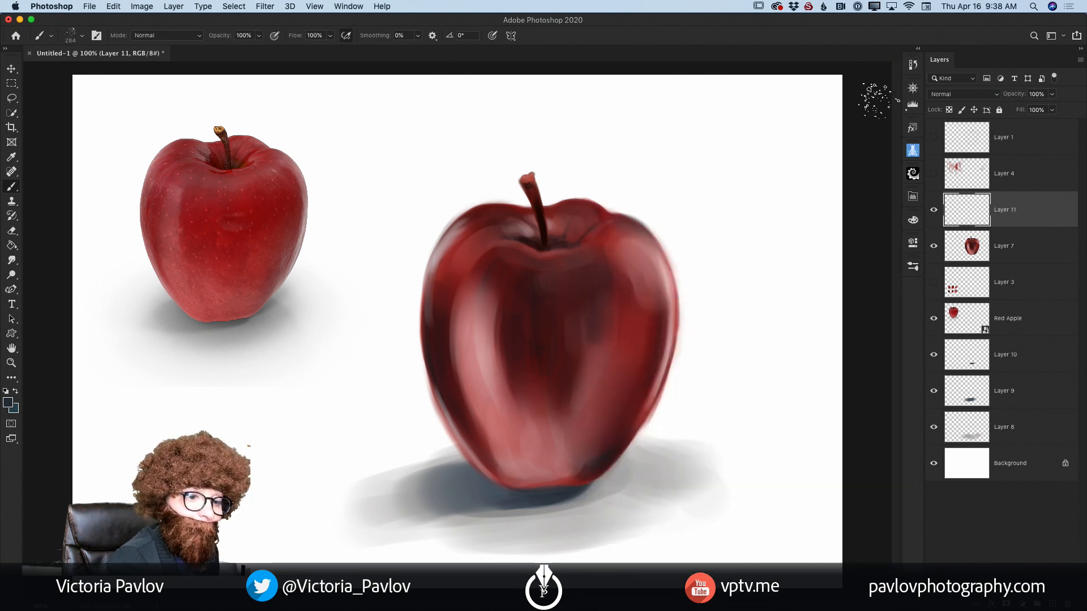
# Step: Set the foreground colour to a very pale, bluish near-white for the apple's speckles
pyautogui.click(12, 404)
pyautogui.moveTo(133, 323); pyautogui.dragTo(110, 287)
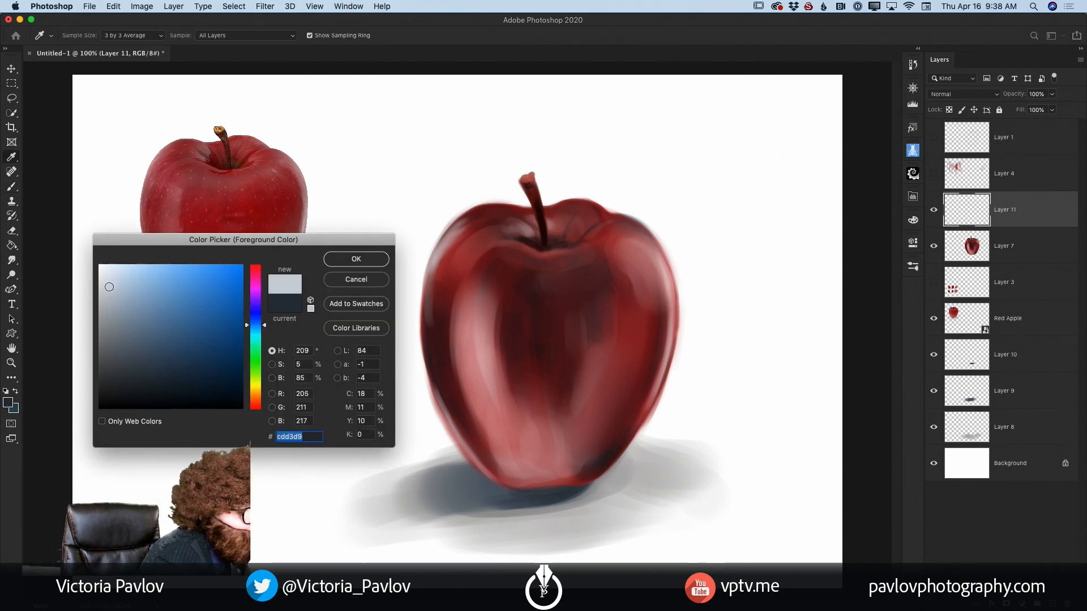
pyautogui.click(109, 275)
pyautogui.click(356, 259)
pyautogui.press('b')
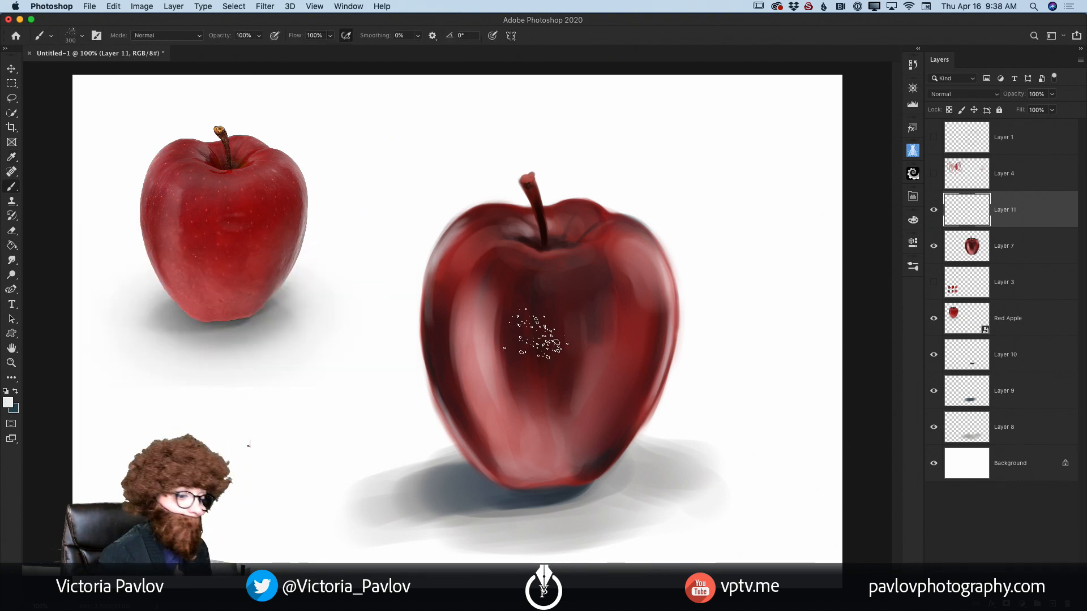
# Step: Try spattering the apple's skin with an enlarged spatter brush and undo the stroke
pyautogui.press(']')
pyautogui.moveTo(501, 303); pyautogui.dragTo(521, 340)
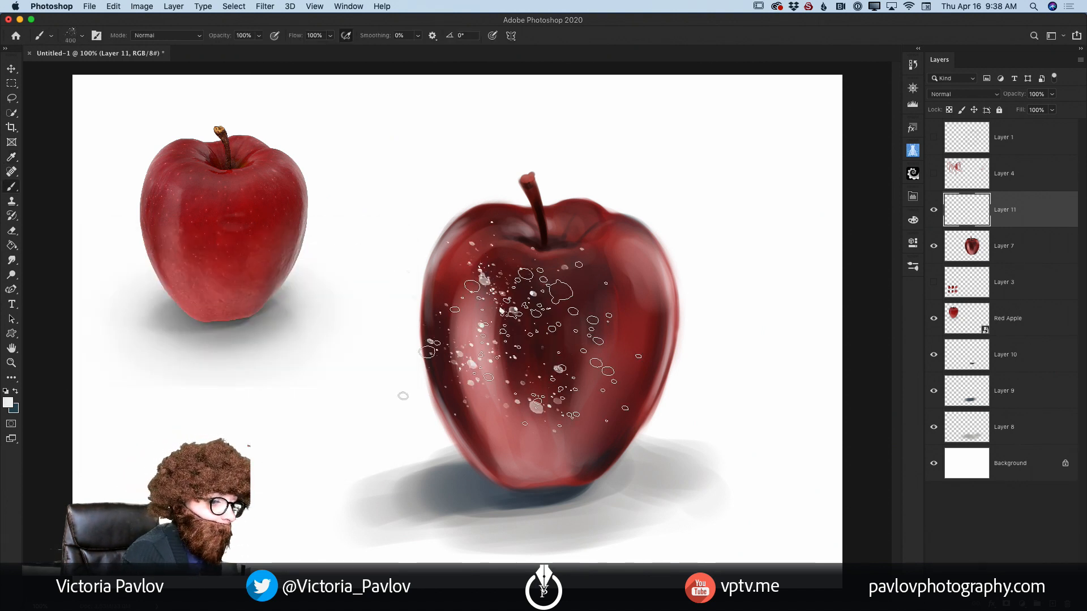
pyautogui.click(113, 7)
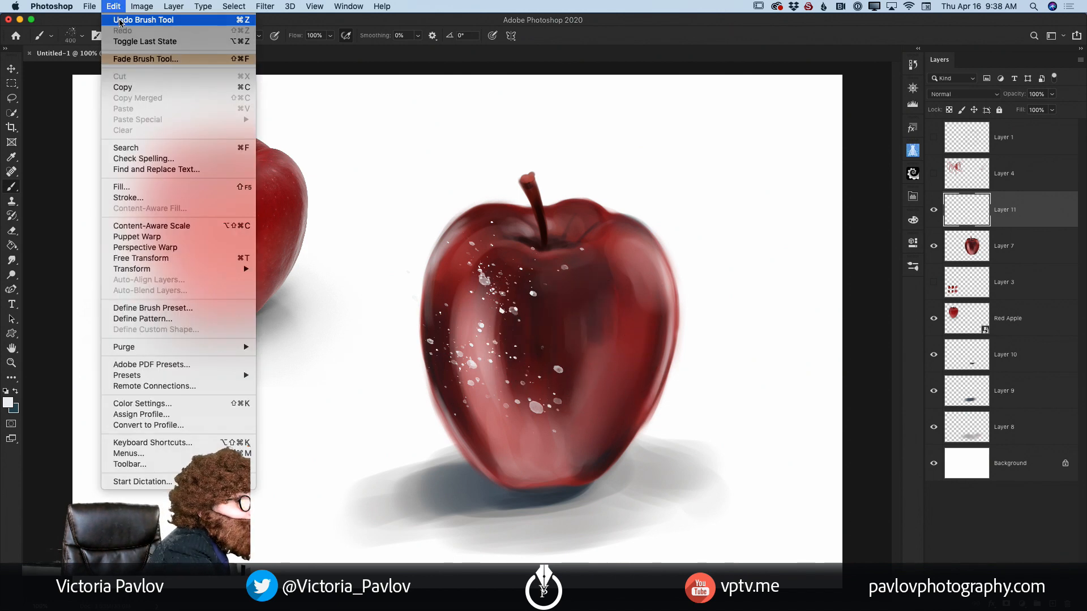
pyautogui.click(121, 21)
# Step: Spatter fine pale speckles over the painted apple's skin on Layer 11, using a smaller spatter brush
pyautogui.press('[')
pyautogui.press('[')
pyautogui.press('[')
pyautogui.press('[')
pyautogui.press('[')
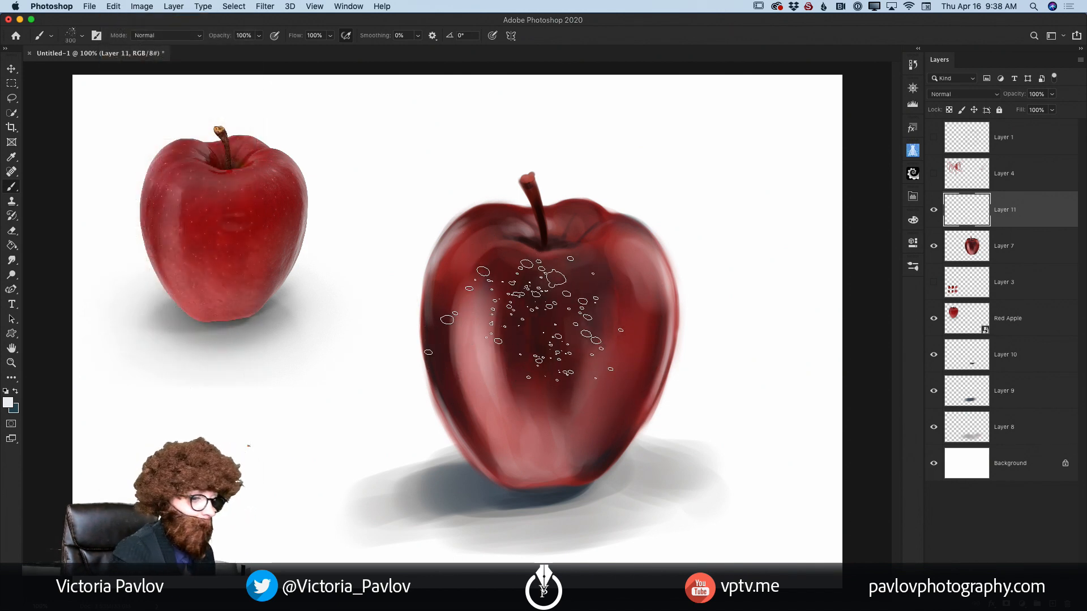
pyautogui.moveTo(512, 283)
pyautogui.mouseDown()
pyautogui.moveTo(491, 294)
pyautogui.moveTo(541, 319)
pyautogui.moveTo(561, 289)
pyautogui.moveTo(557, 377)
pyautogui.moveTo(496, 326)
pyautogui.moveTo(510, 385)
pyautogui.mouseUp()
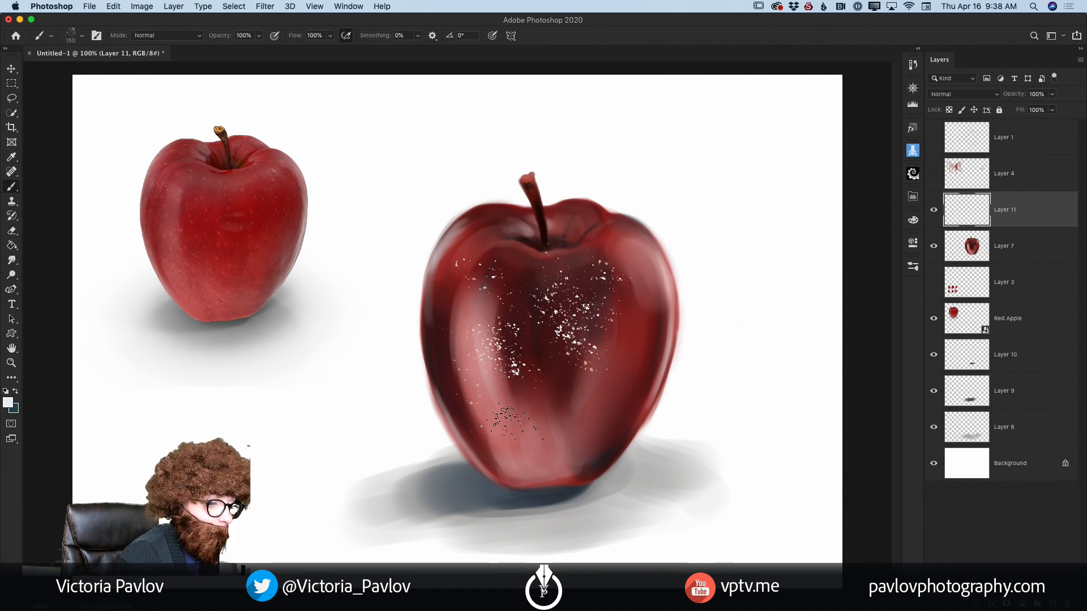
pyautogui.moveTo(625, 280)
pyautogui.mouseDown()
pyautogui.moveTo(568, 419)
pyautogui.moveTo(546, 353)
pyautogui.moveTo(572, 382)
pyautogui.moveTo(631, 314)
pyautogui.moveTo(608, 388)
pyautogui.moveTo(535, 458)
pyautogui.mouseUp()
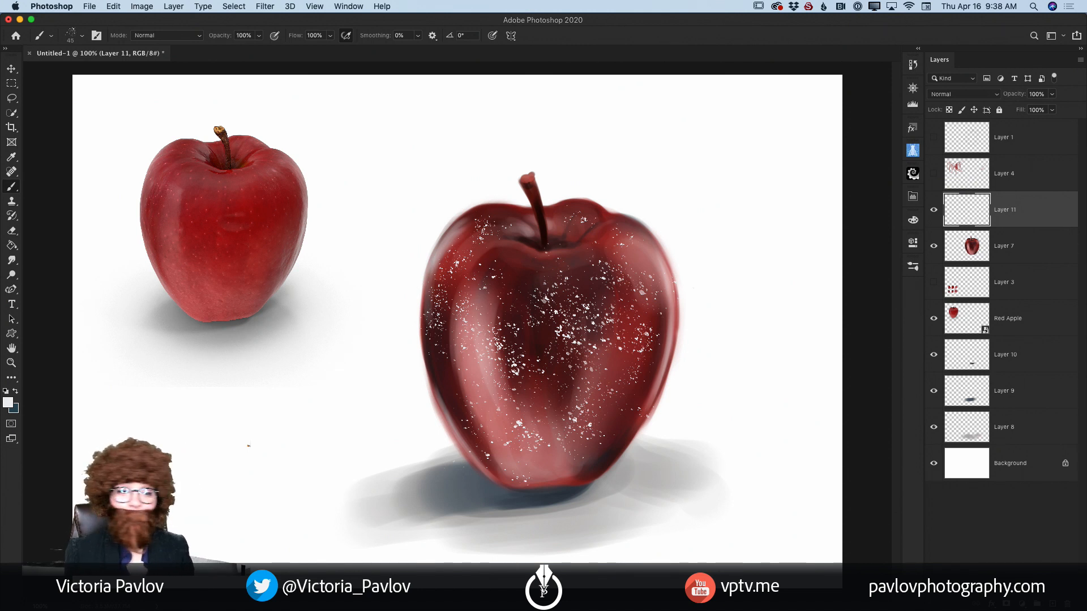
# Step: Blend the speckle layer in Soft Light mode at 29% opacity and hide the Red Apple reference layer
pyautogui.click(996, 95)
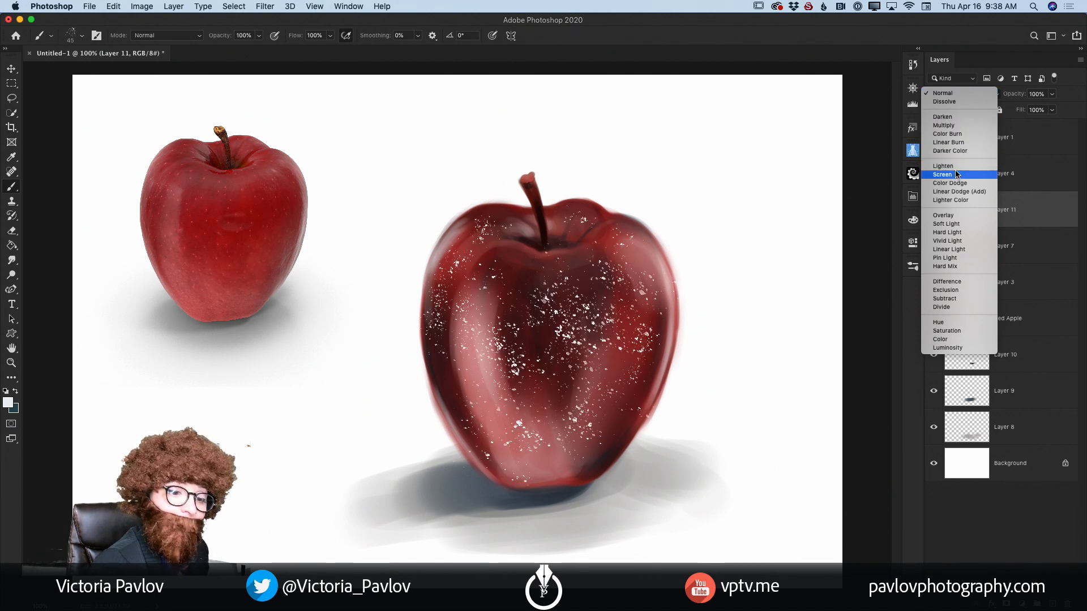
pyautogui.click(953, 225)
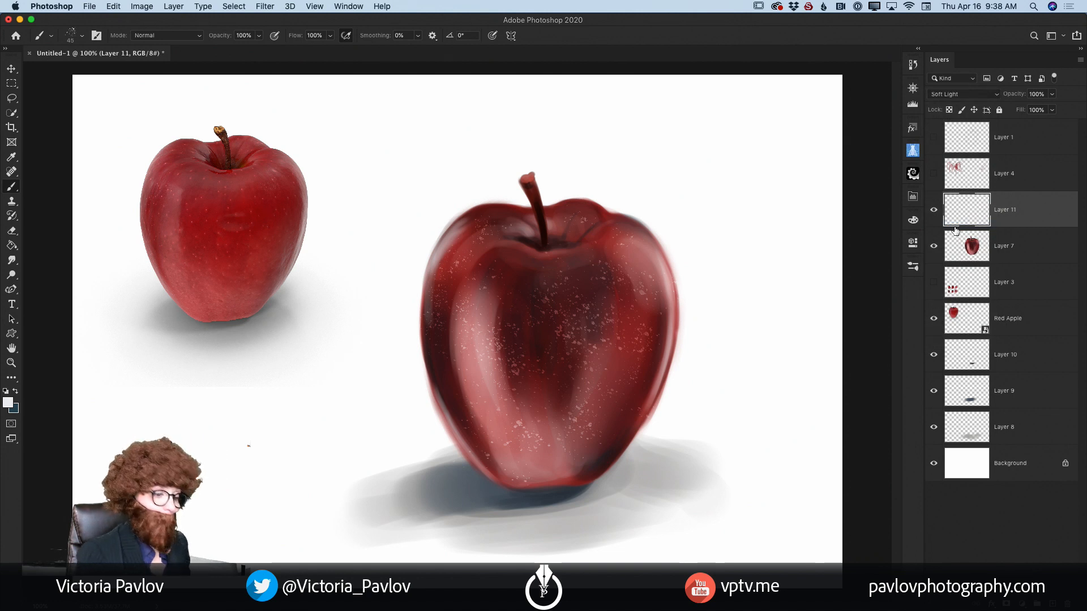
pyautogui.click(1051, 94)
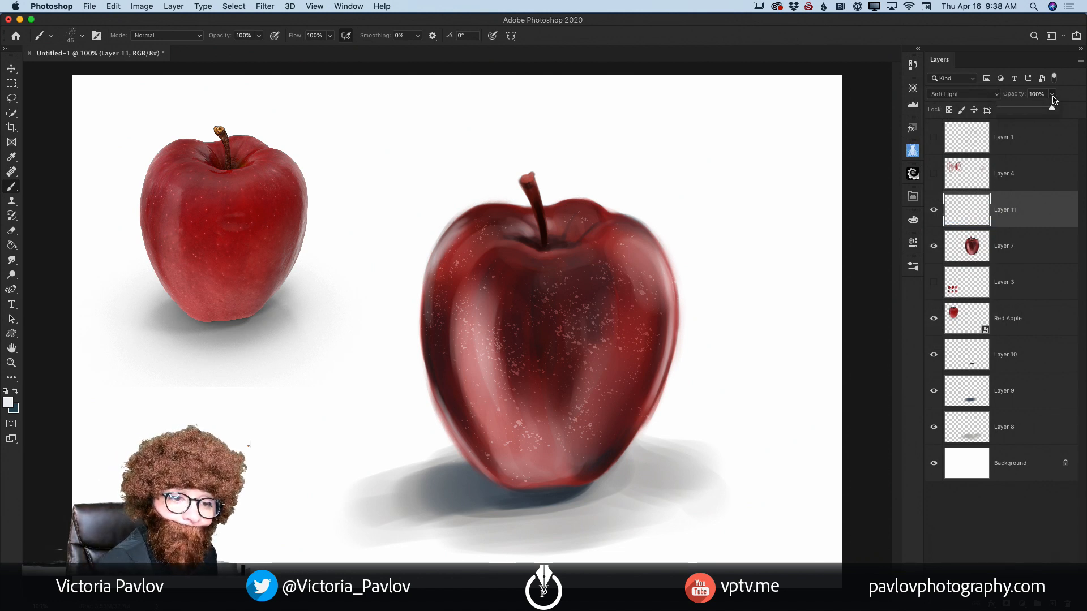
pyautogui.moveTo(1054, 110); pyautogui.dragTo(1023, 114)
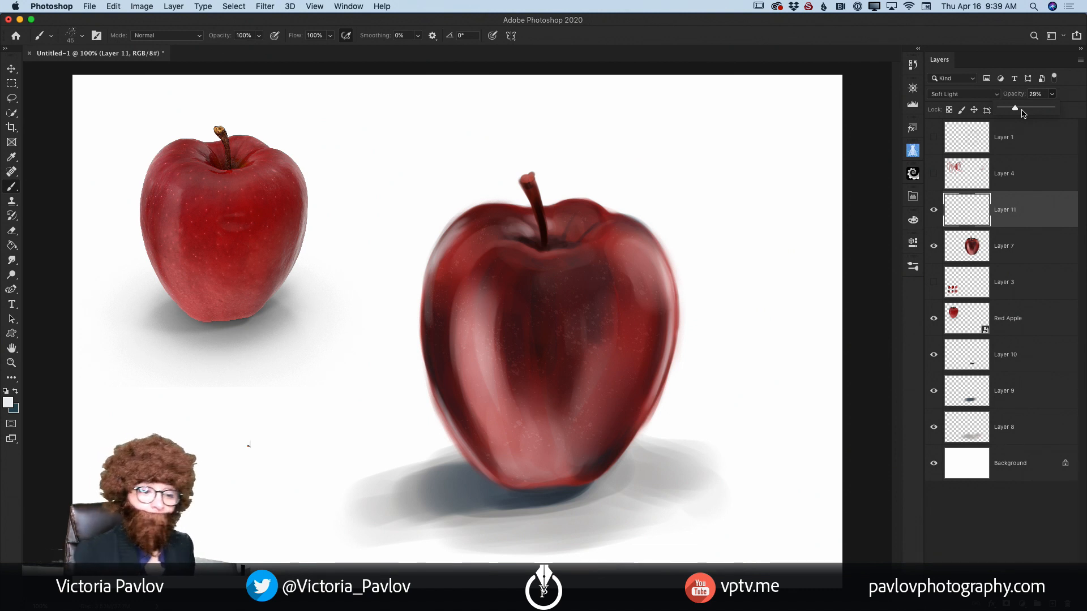
pyautogui.click(932, 321)
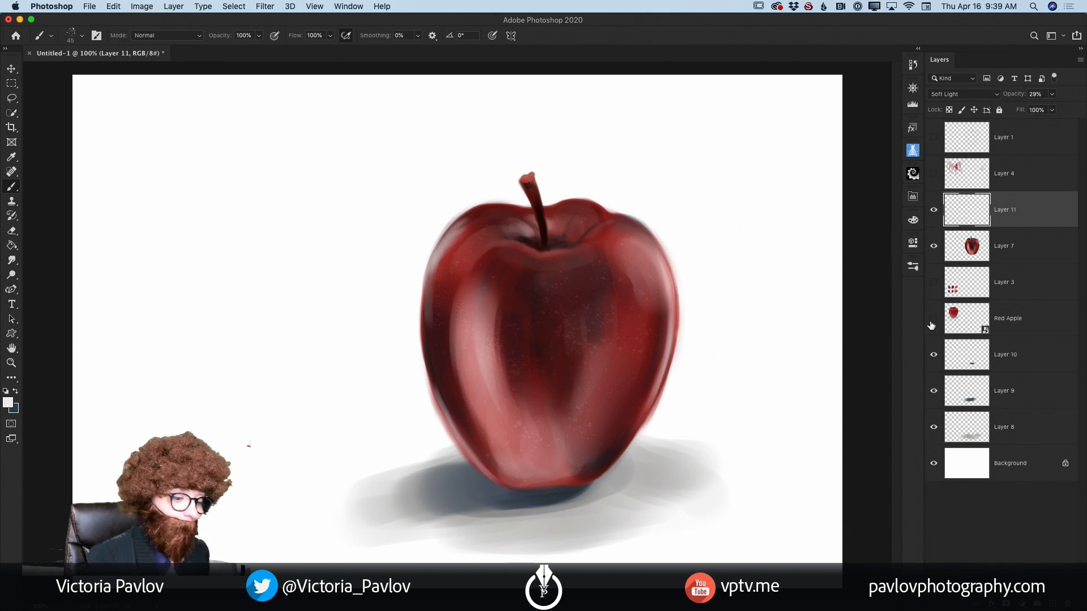